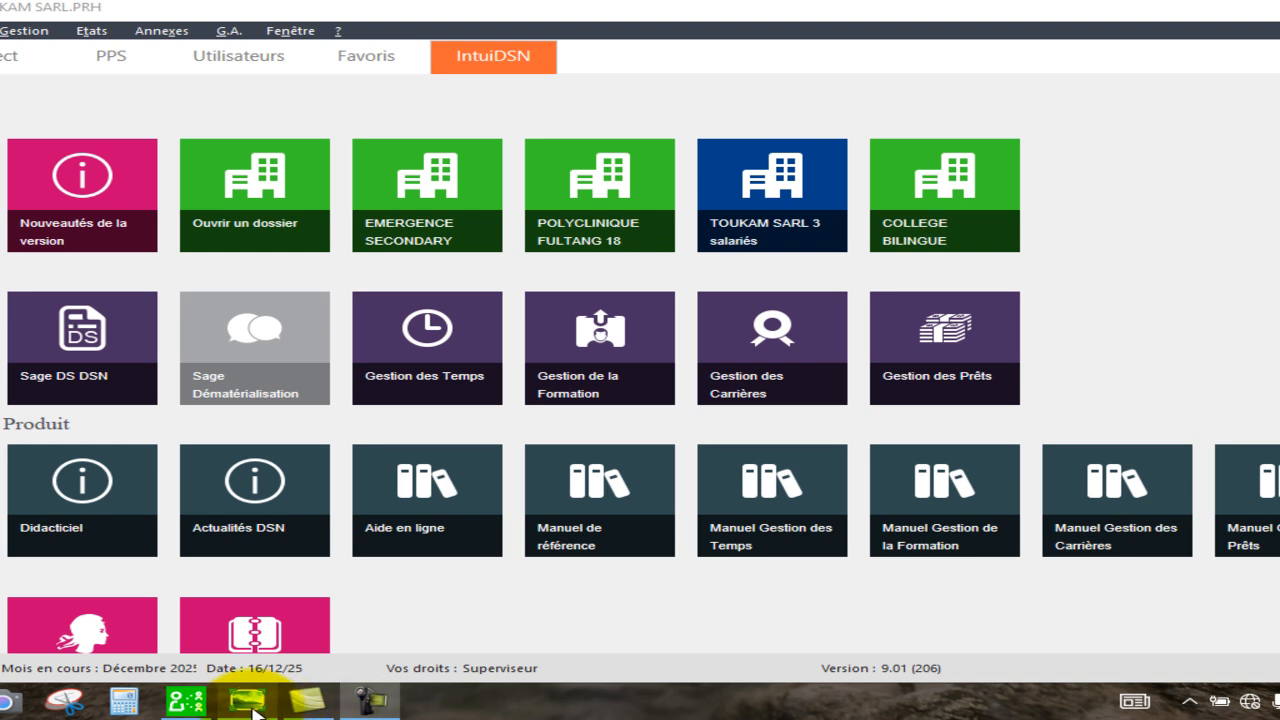
Switch to the tax code document and read the articles on withholding income tax from salaries.
left_click(253, 712)
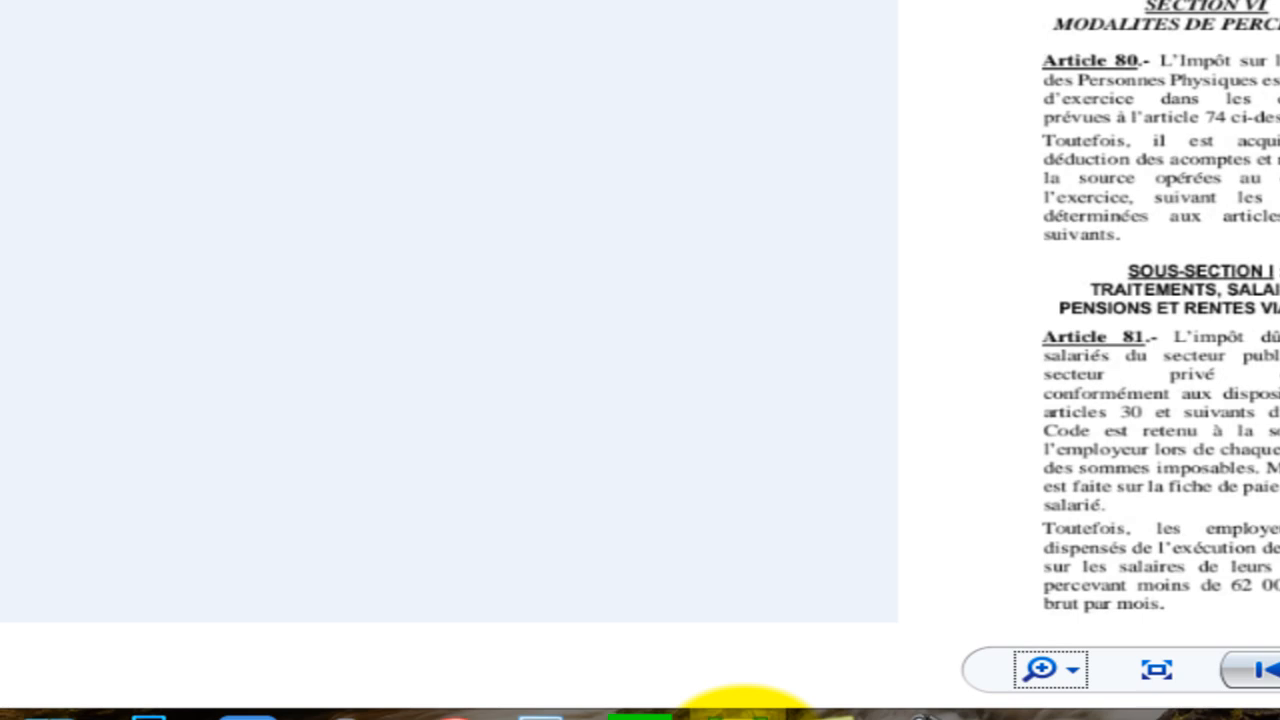
left_click_drag(977, 374, 346, 452)
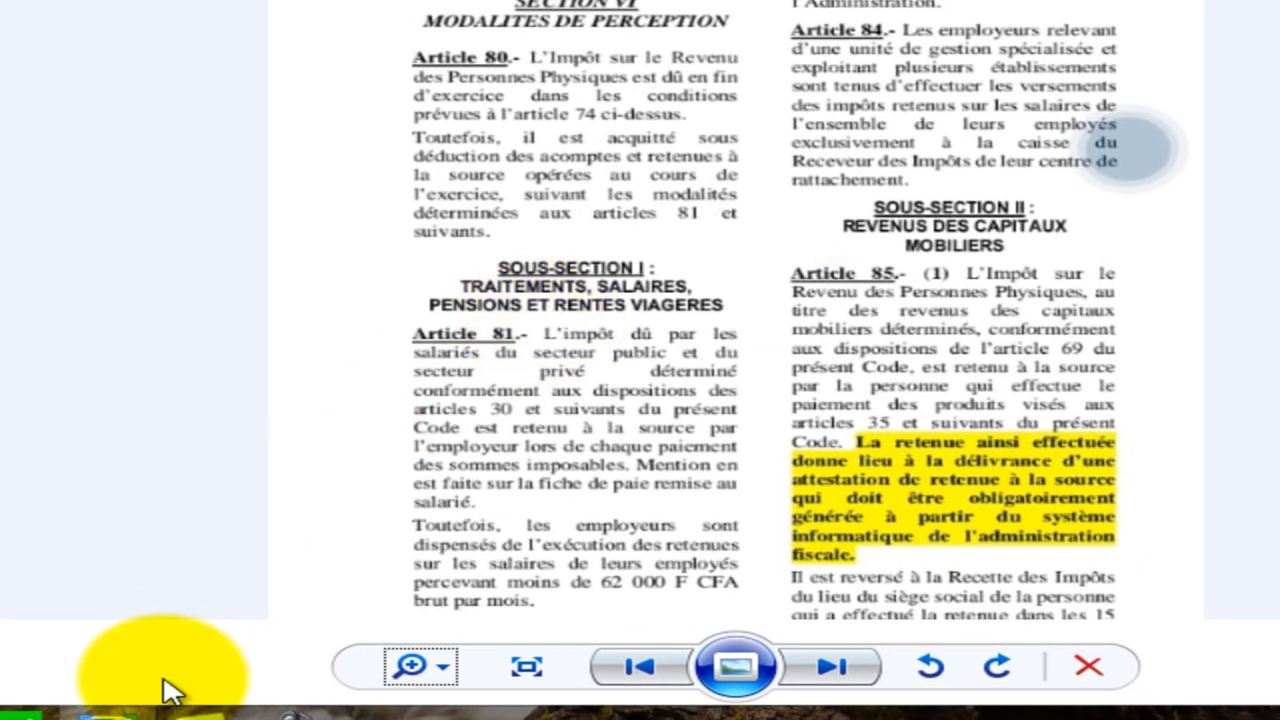
left_click(13, 718)
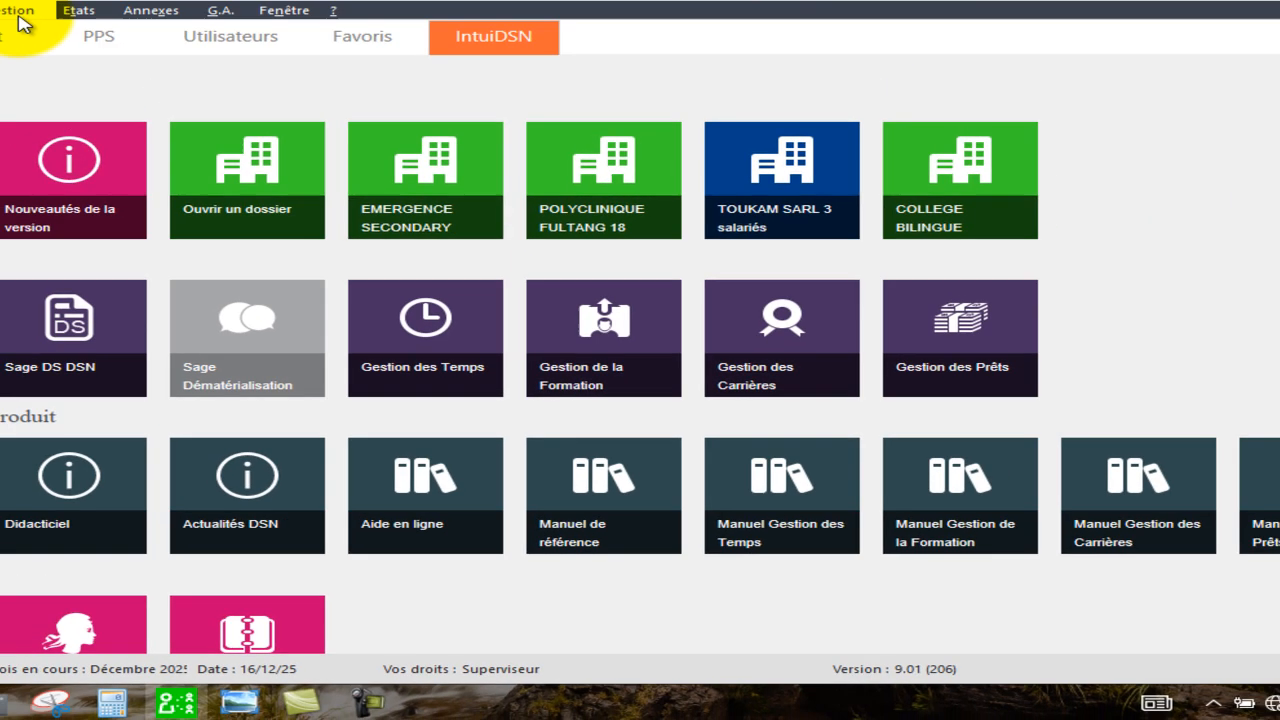
Open the second employee's payslip, review its calculated bulletin, then close it and dismiss the message.
left_click(24, 30)
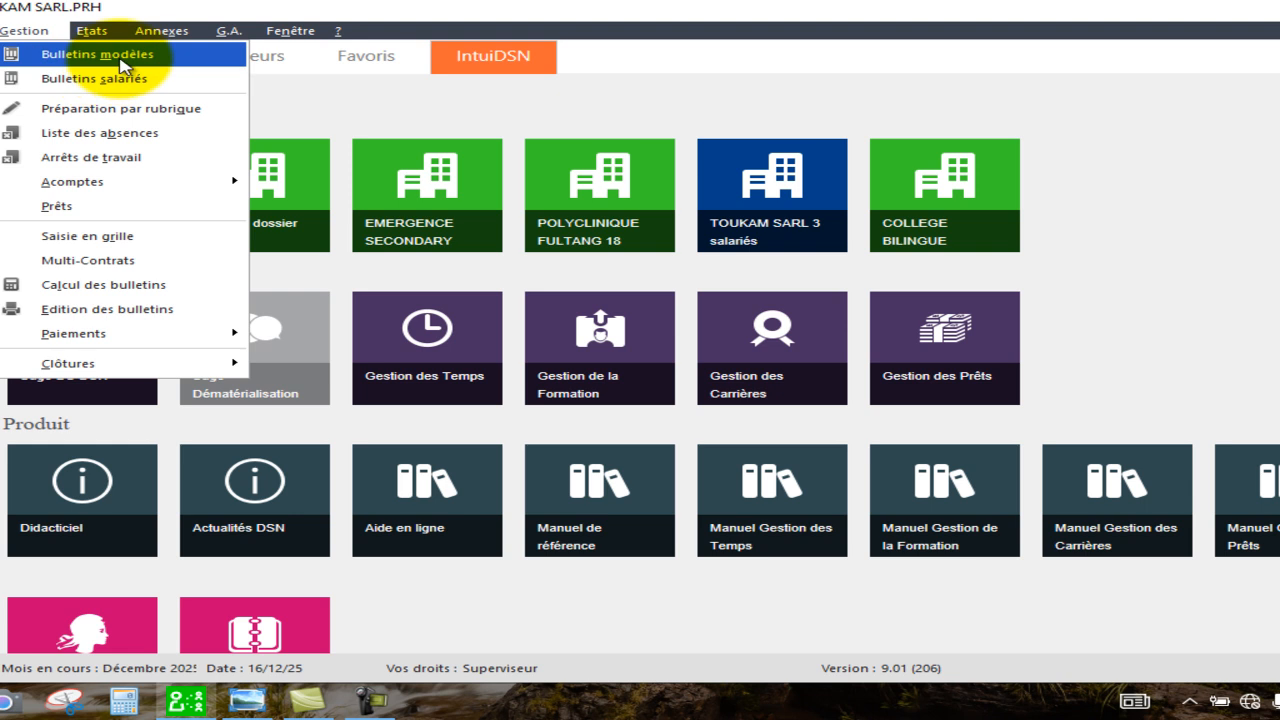
left_click(101, 86)
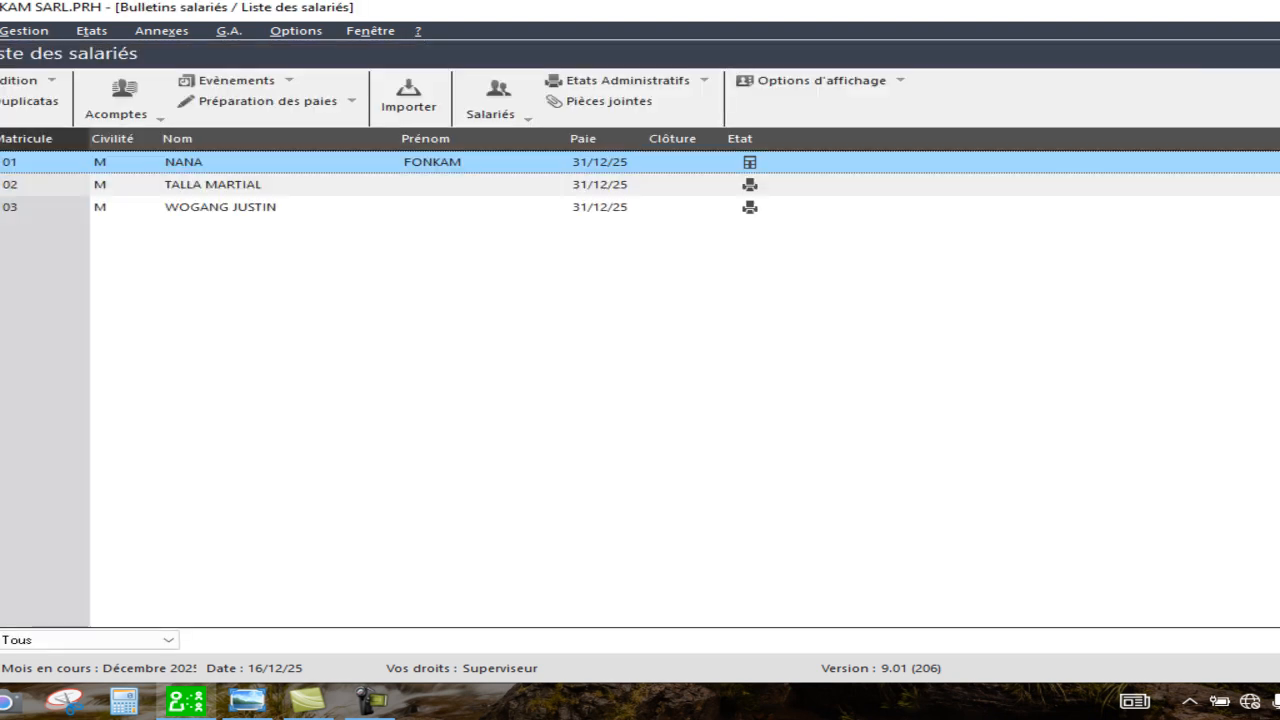
double_click(409, 188)
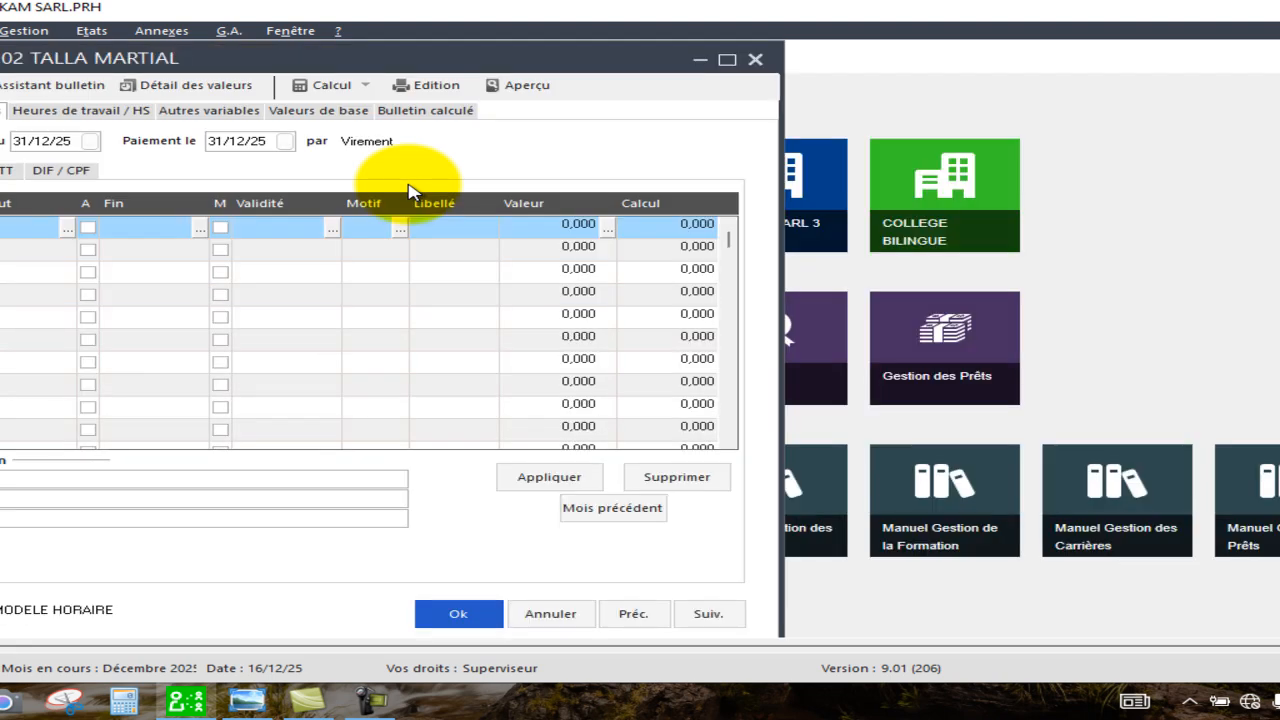
left_click(437, 111)
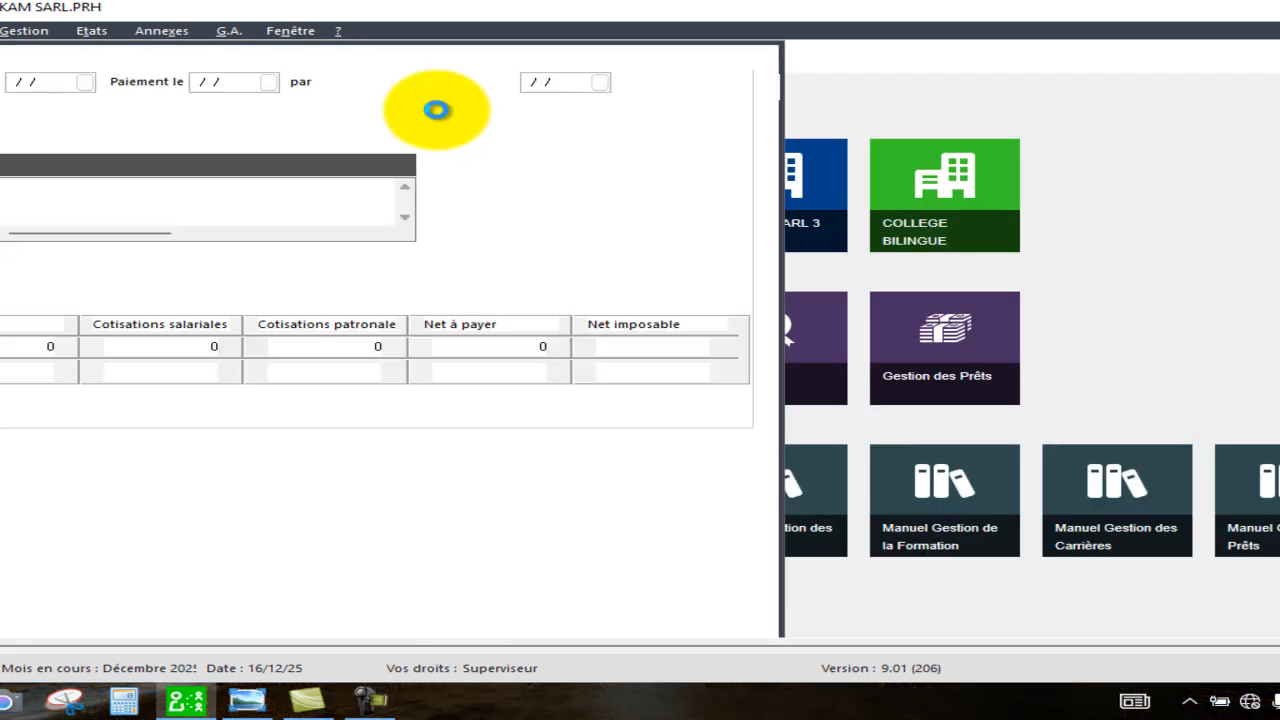
left_click(855, 386)
left_click(855, 386)
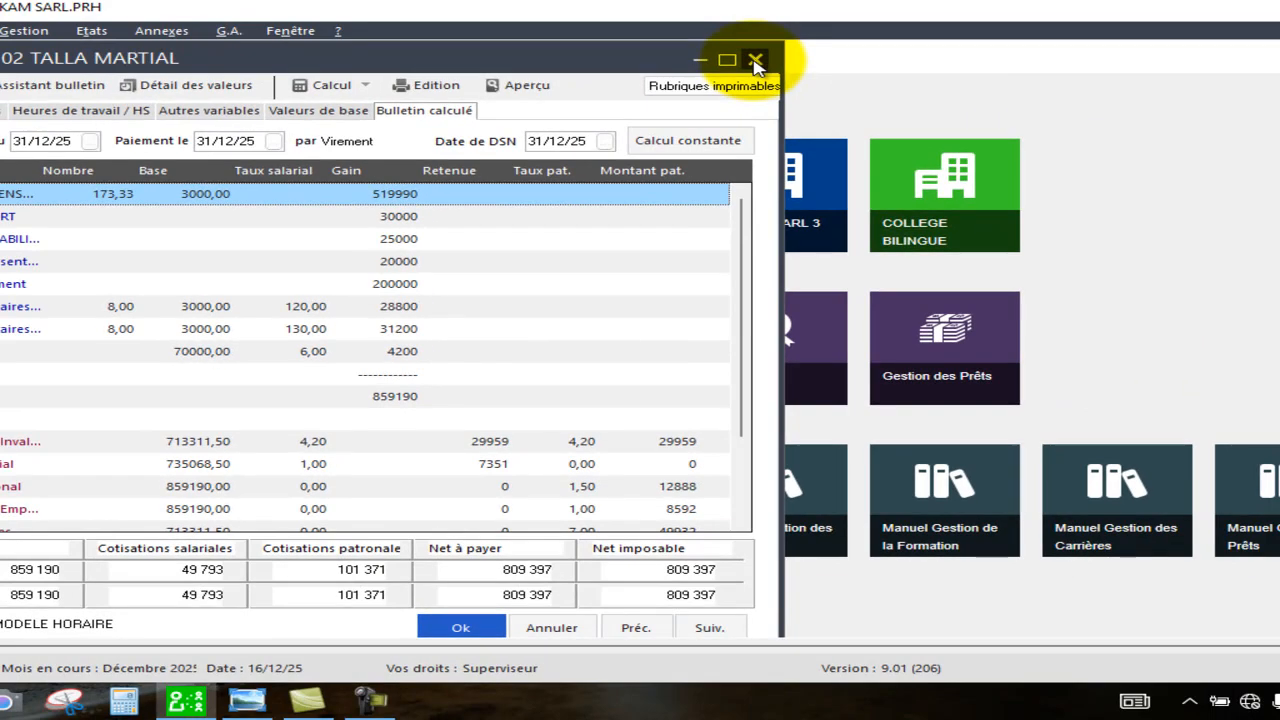
left_click(755, 62)
left_click(672, 436)
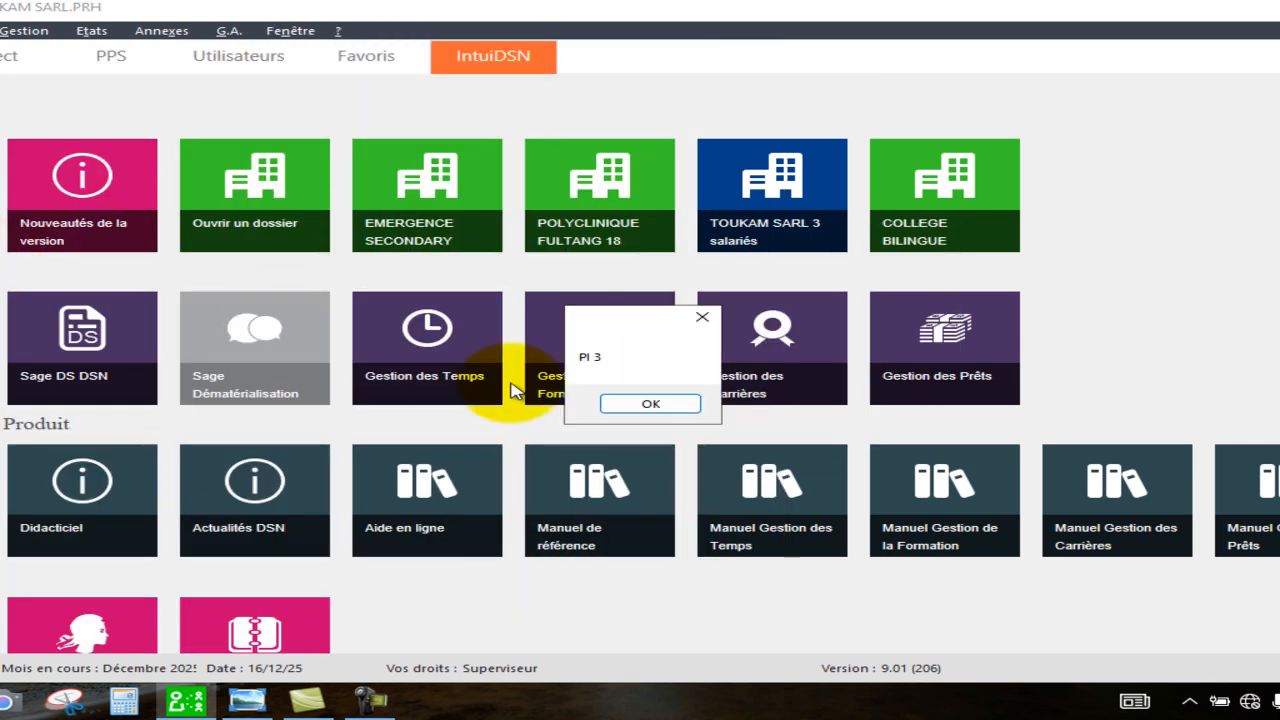
left_click(651, 405)
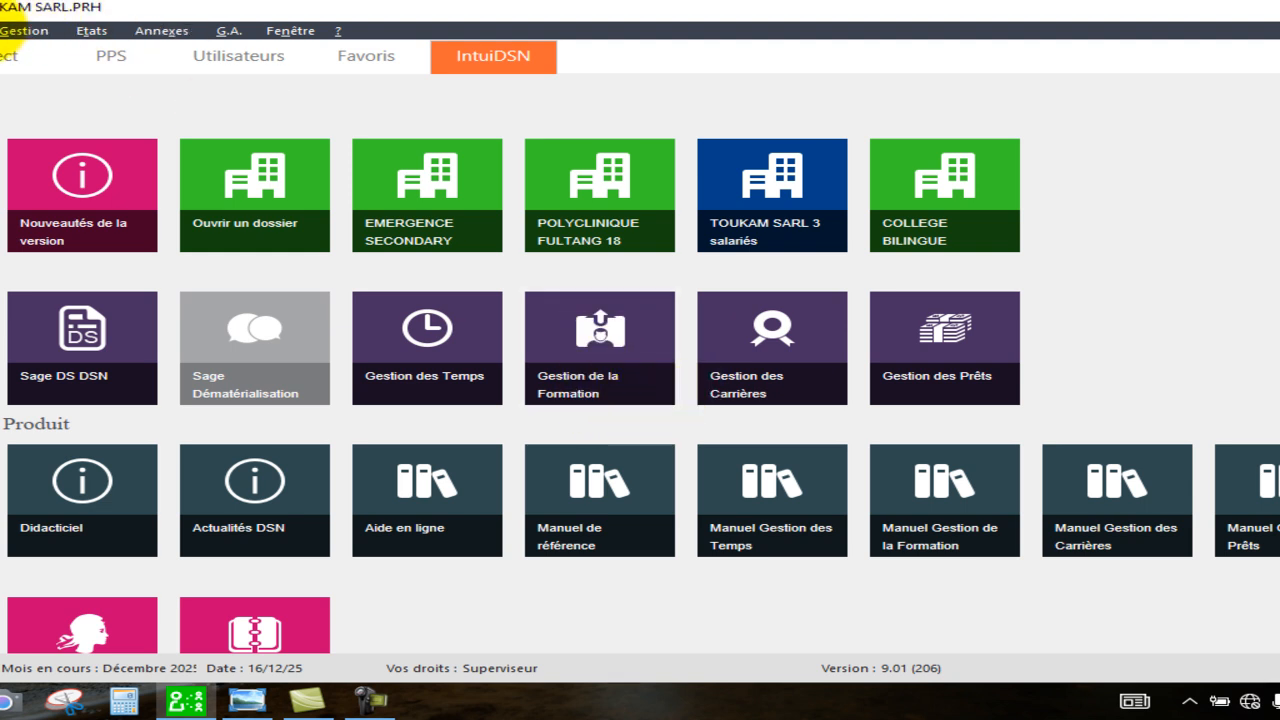
Open the second employee's personnel record at its Paie section and maximize the window.
left_click(22, 30)
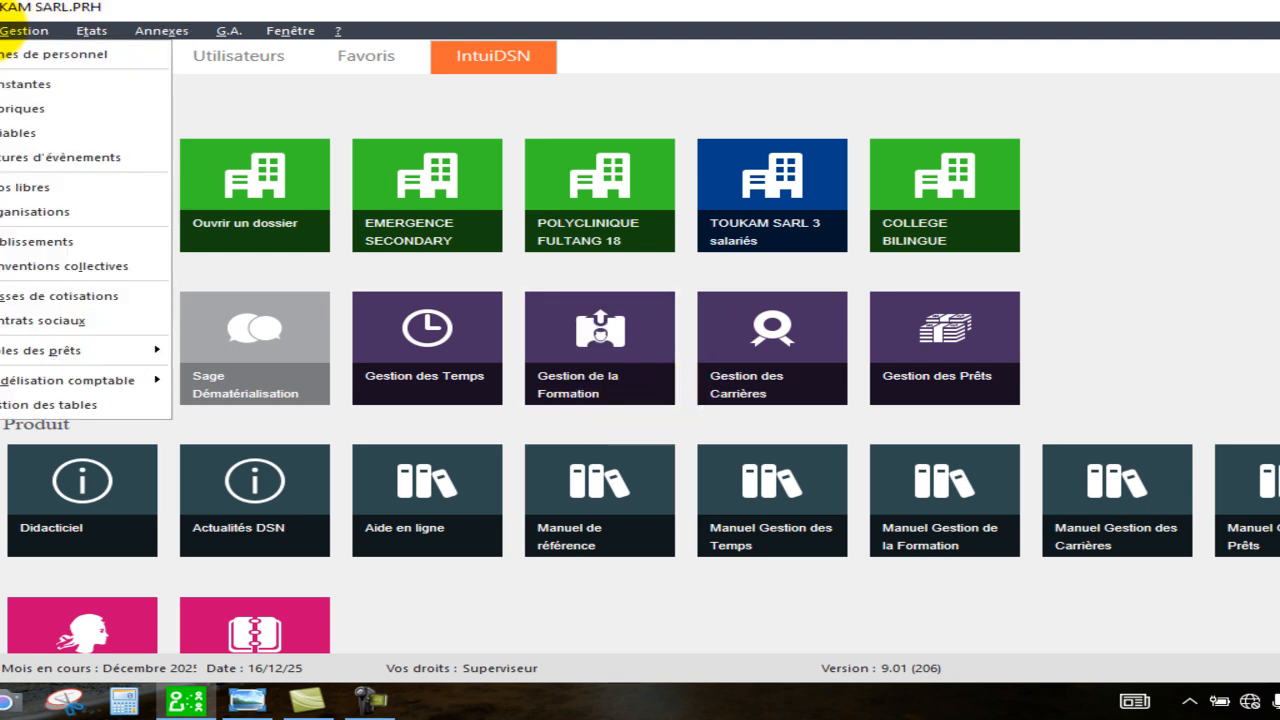
left_click(76, 54)
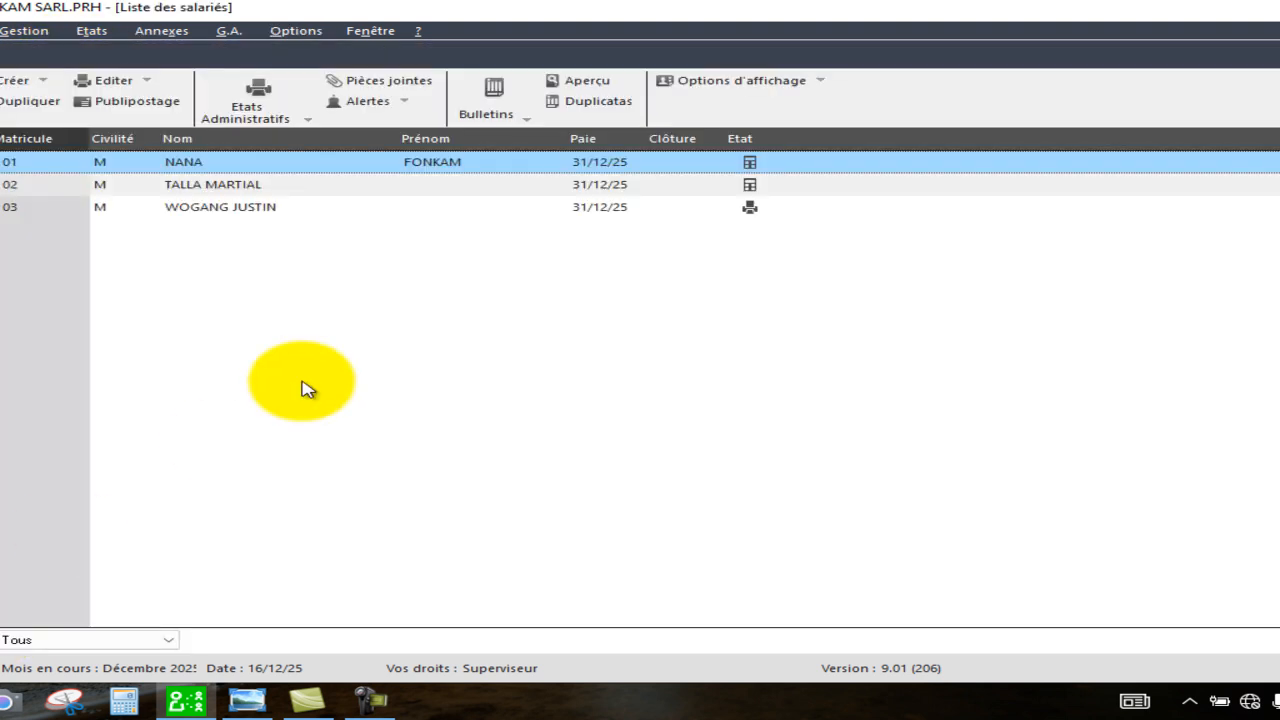
double_click(492, 192)
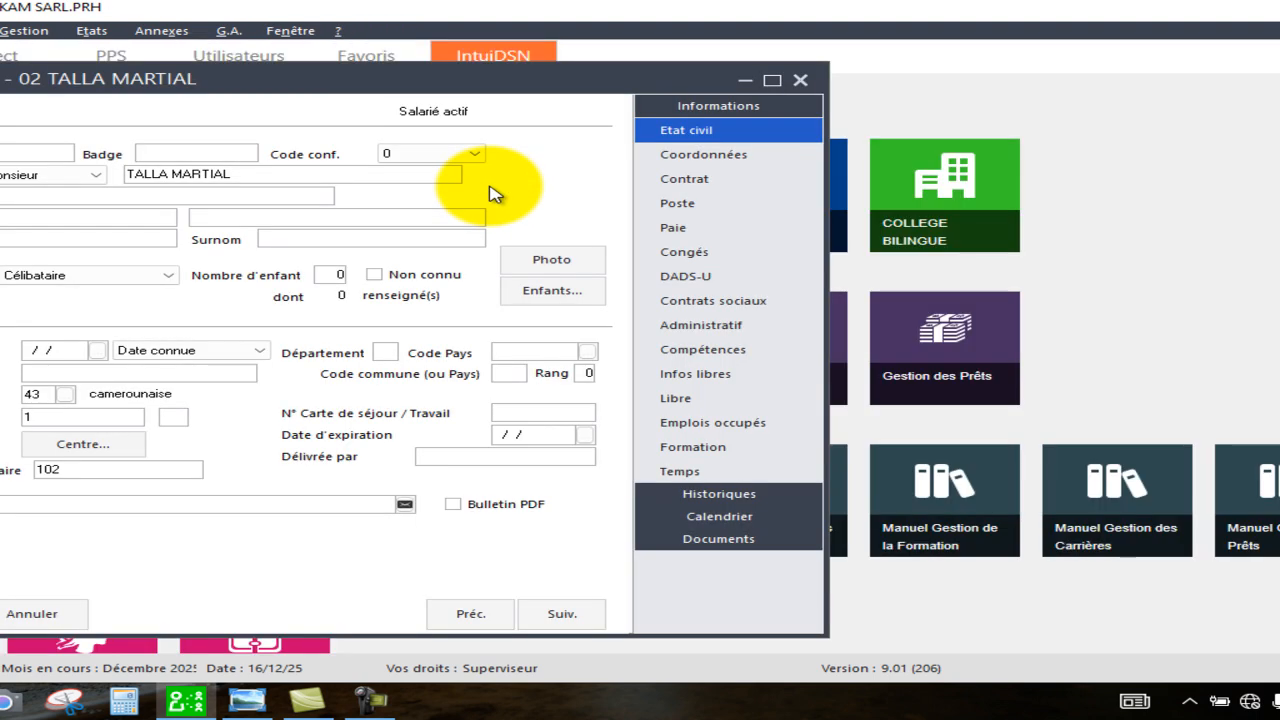
left_click(685, 234)
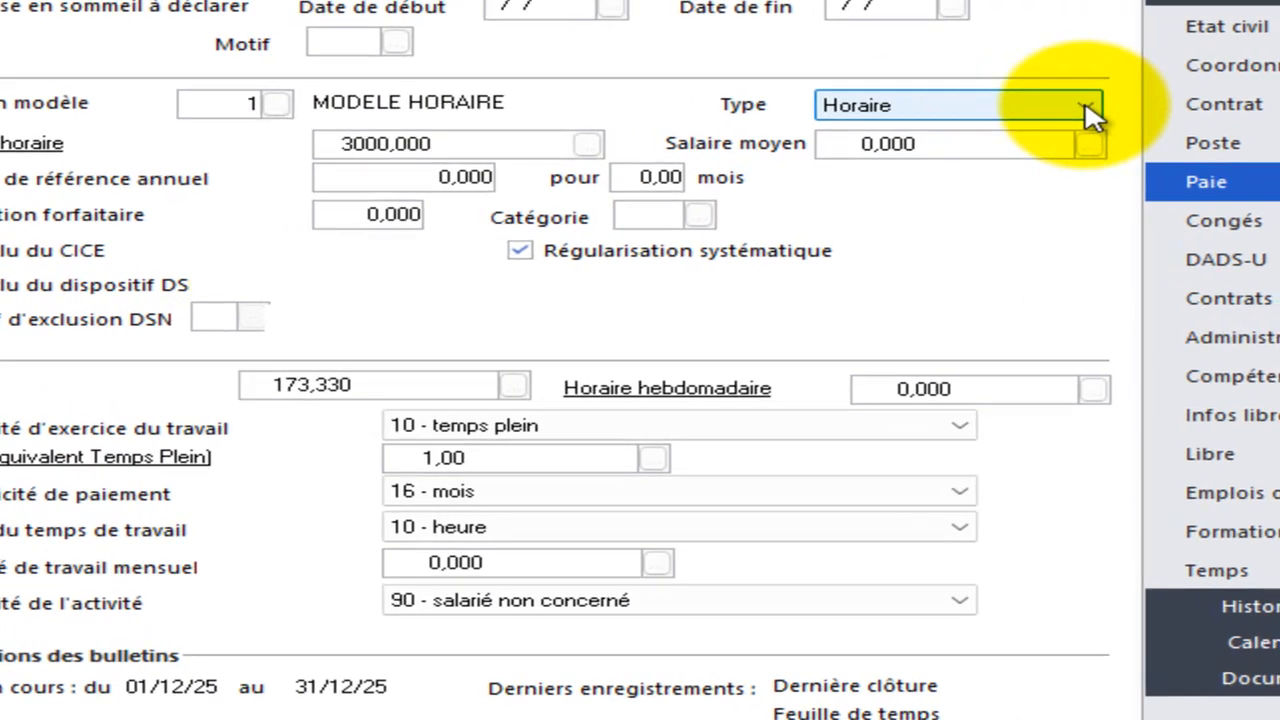
left_click(745, 160)
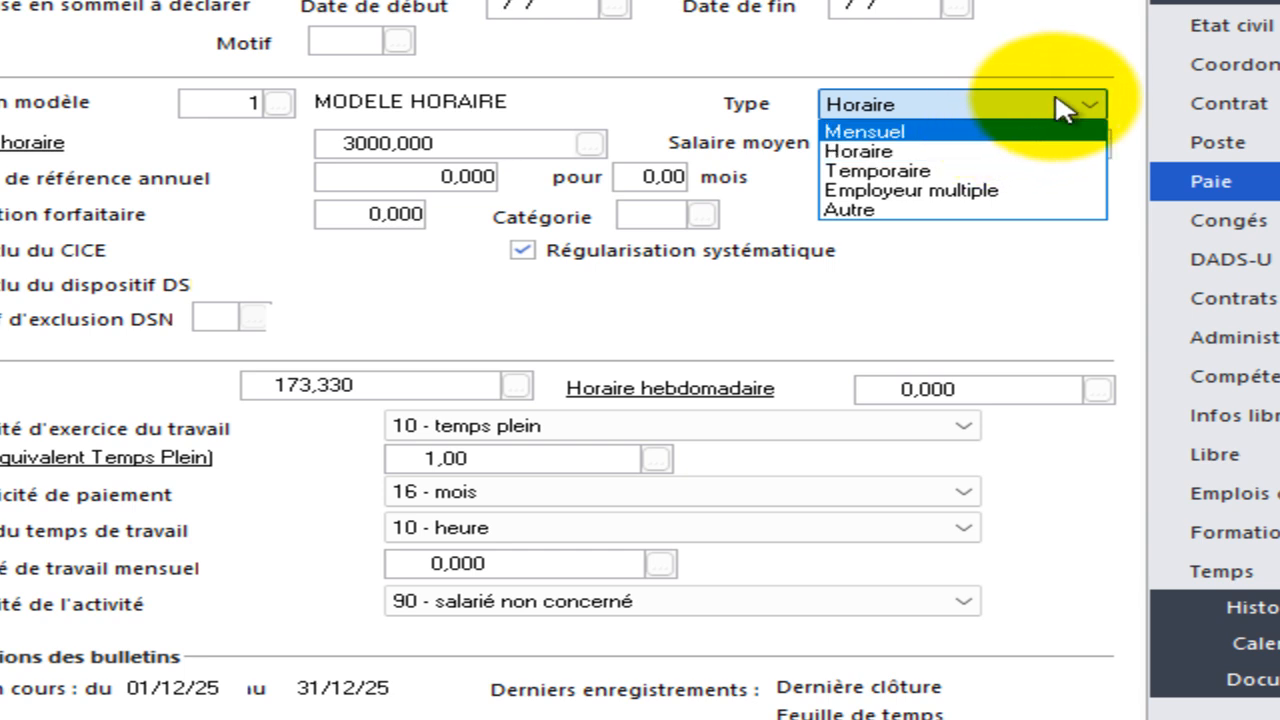
Inspect the pay type options and the hourly salary constant, then cancel the record without changes.
left_click(1062, 108)
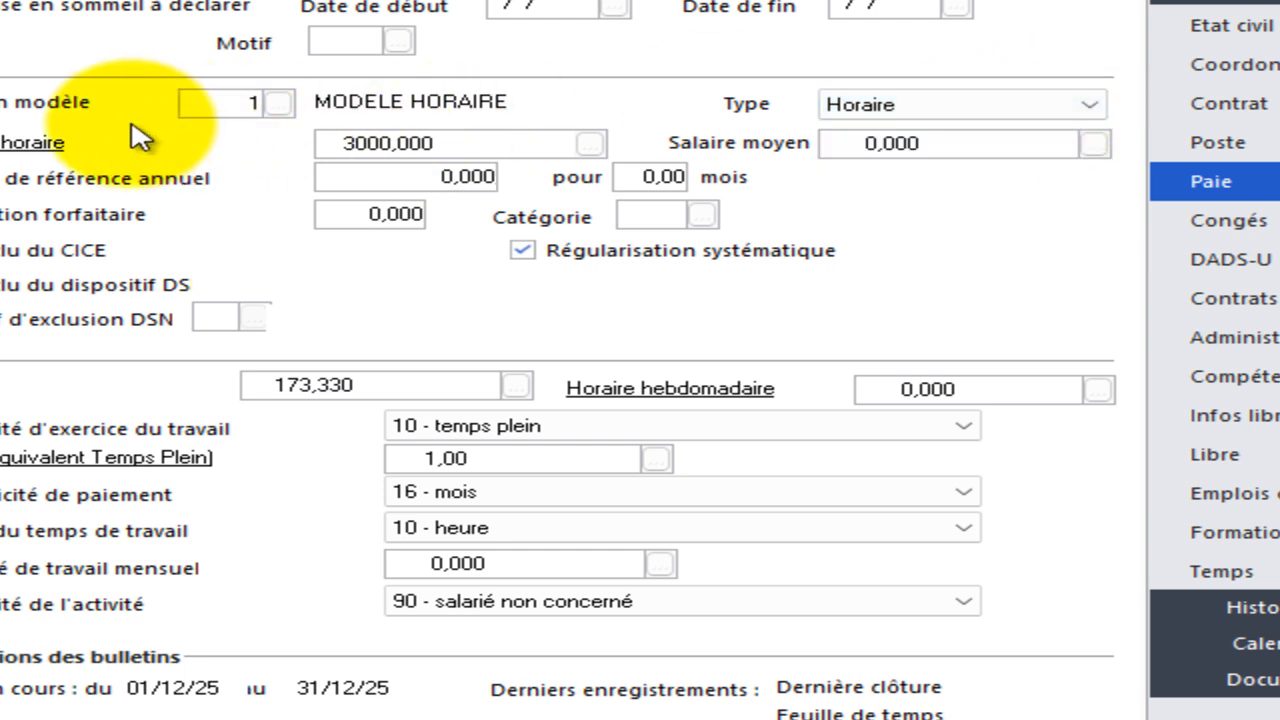
left_click(66, 152)
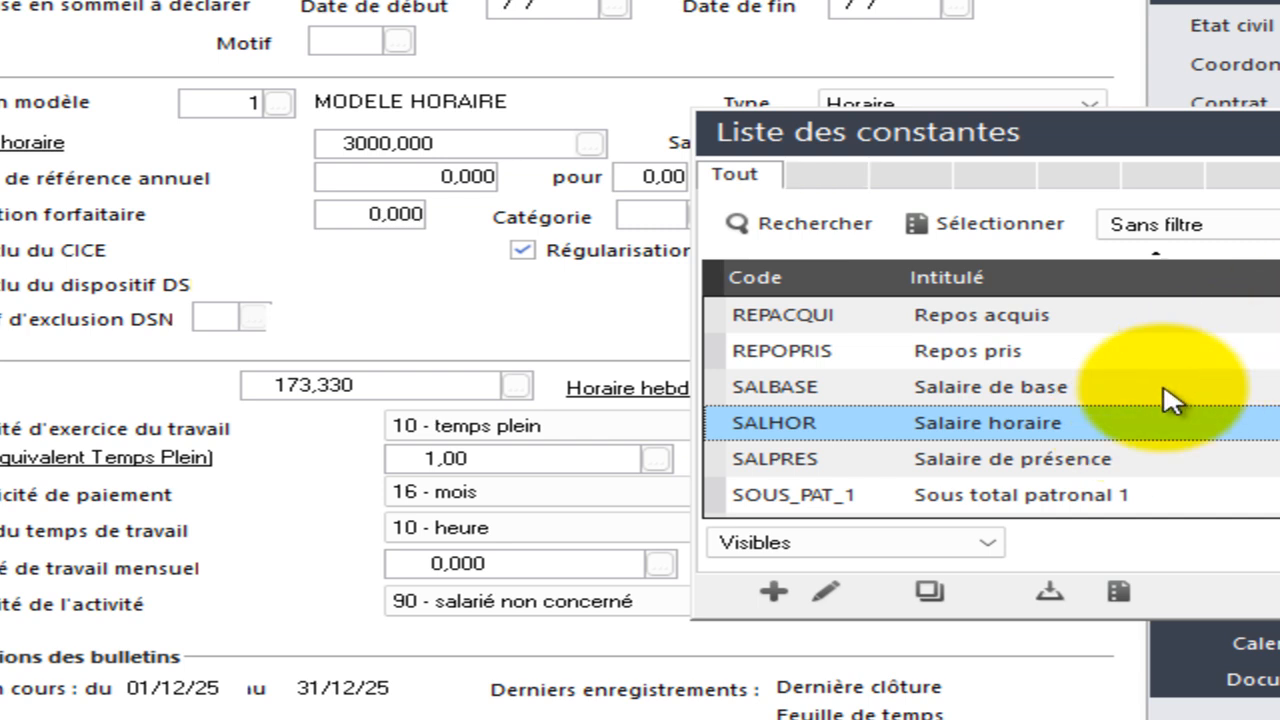
double_click(1124, 428)
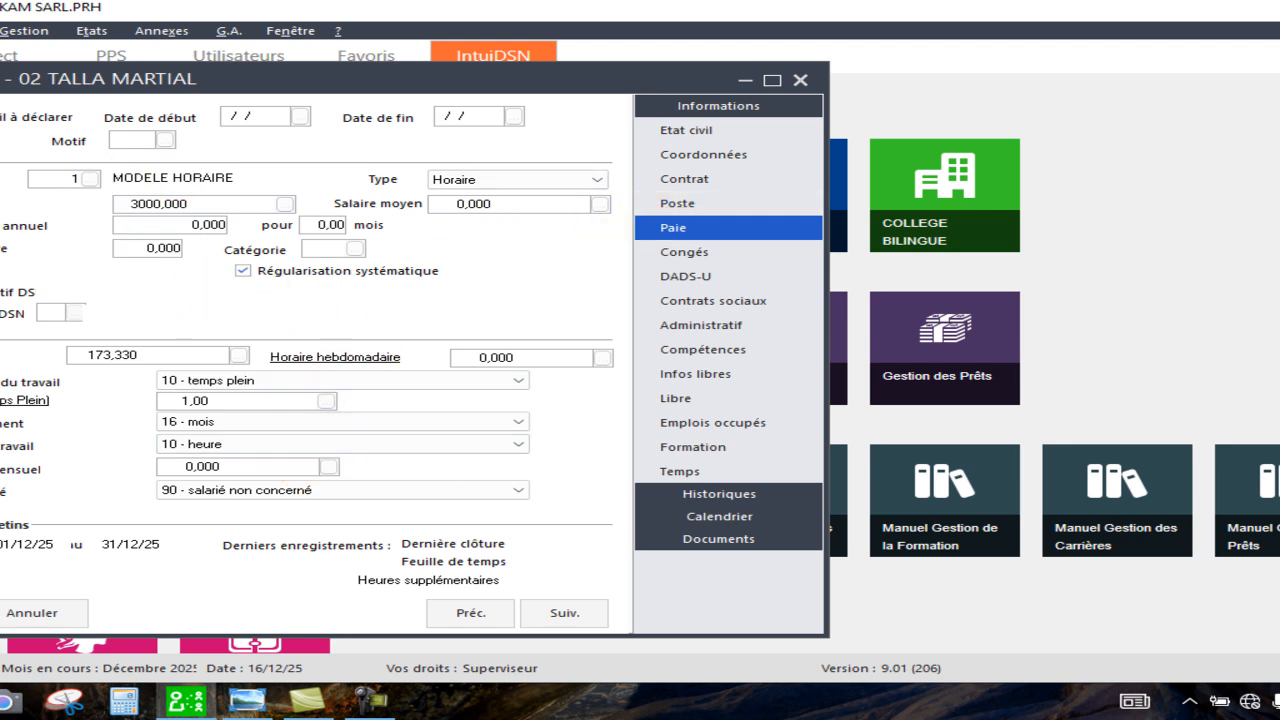
left_click(3, 613)
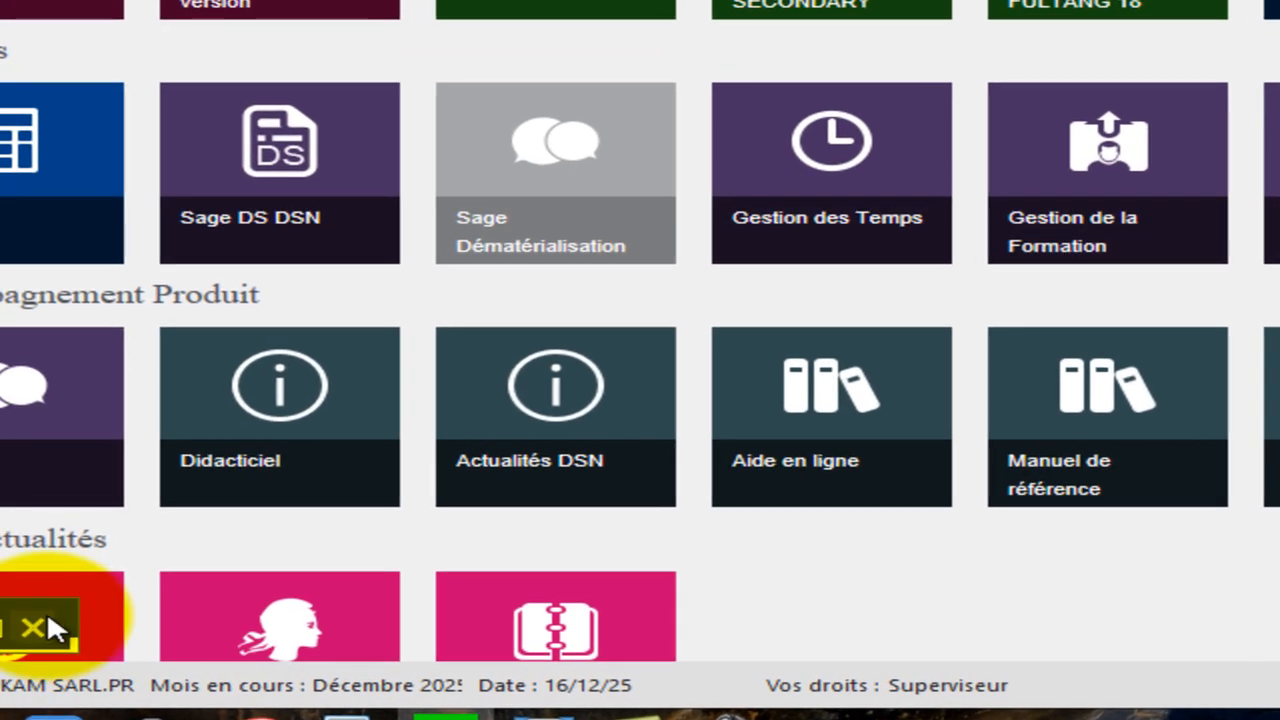
left_click(47, 613)
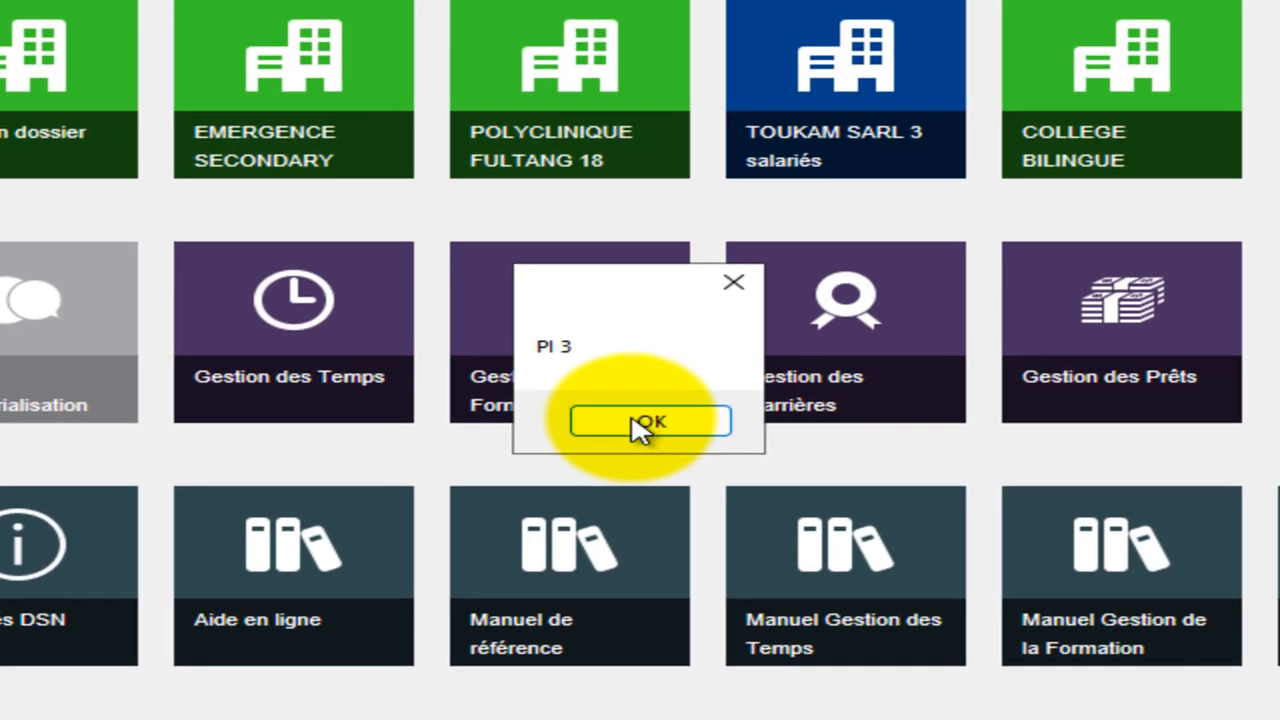
left_click(636, 427)
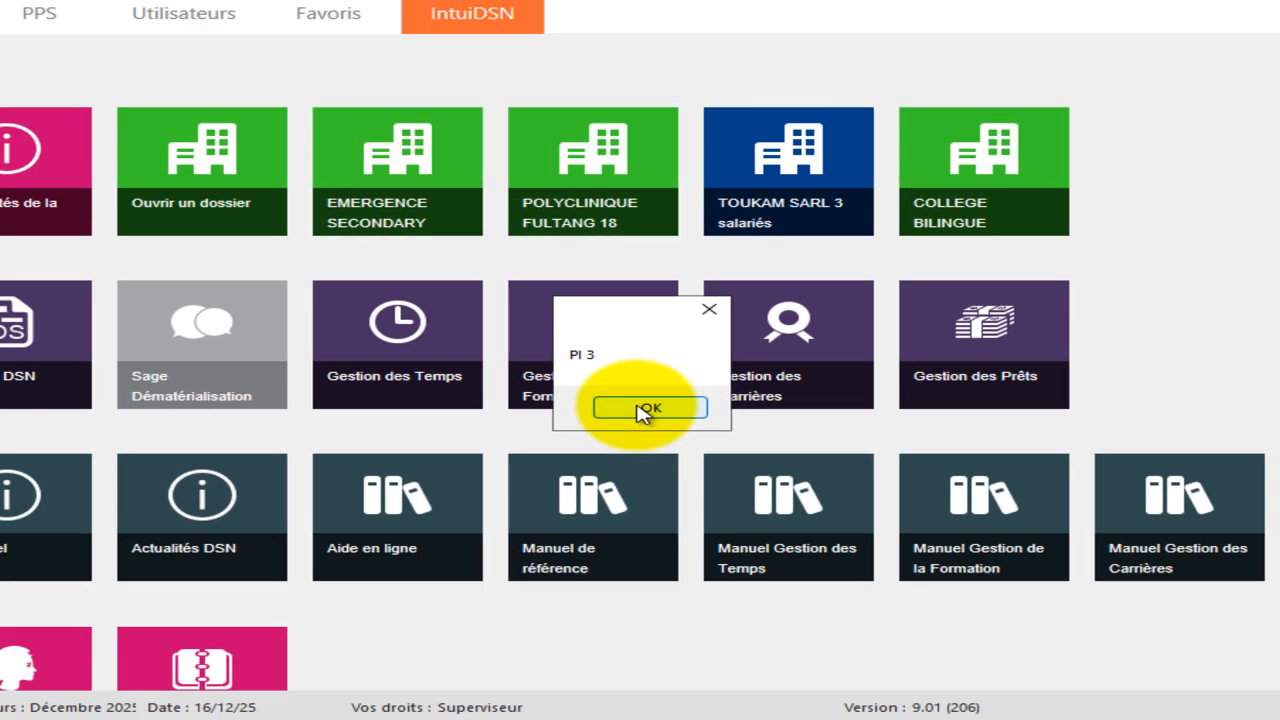
left_click(640, 422)
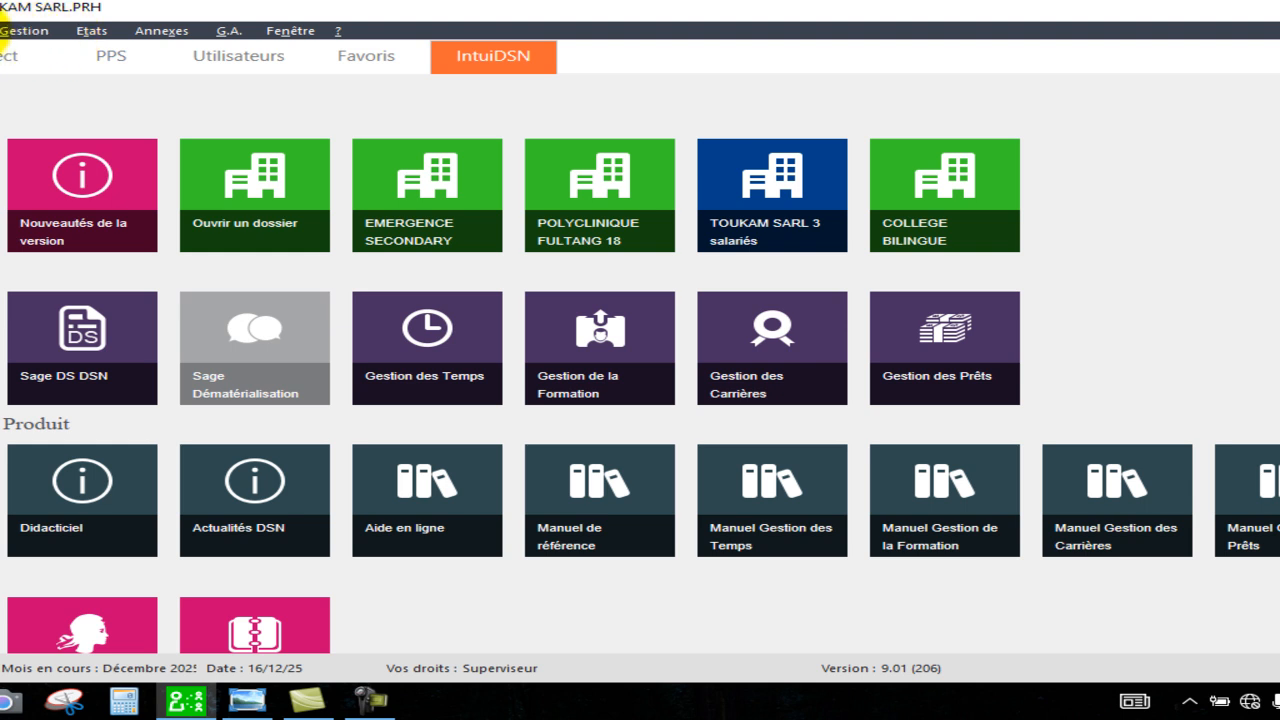
Open the constants list and create a new constant of the Calcul type.
left_click(30, 31)
left_click(5, 86)
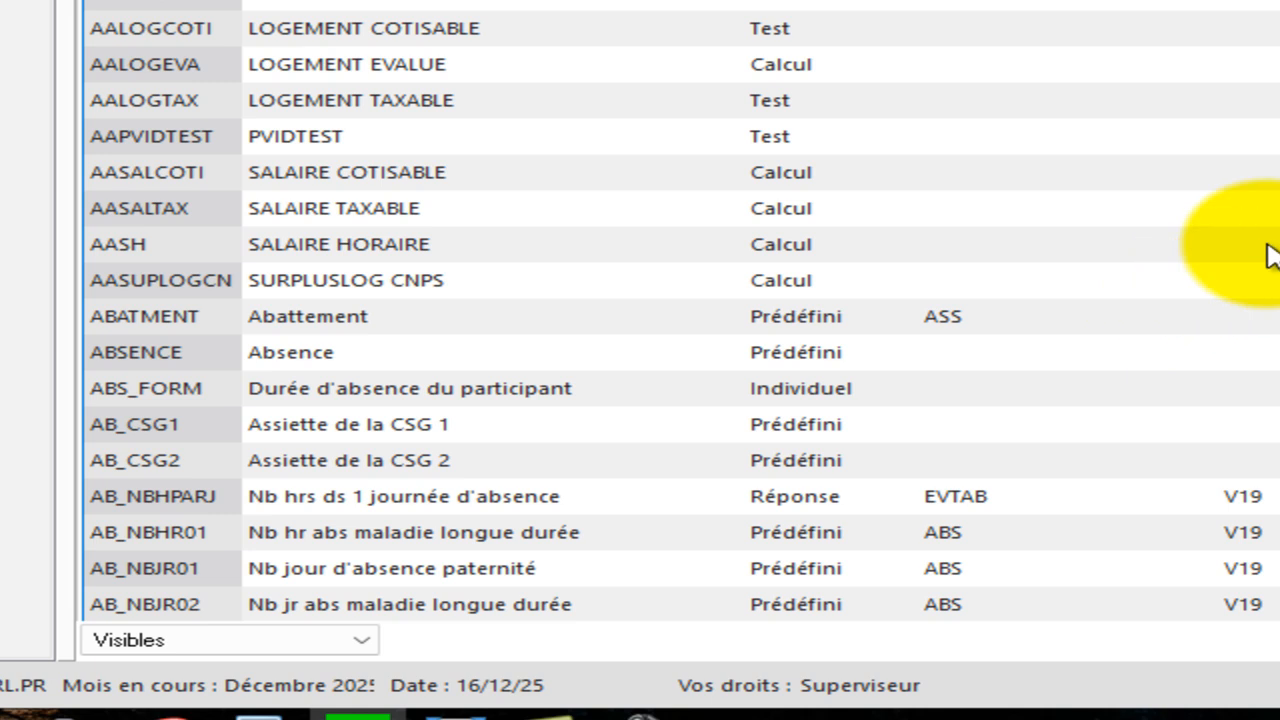
right_click(1190, 251)
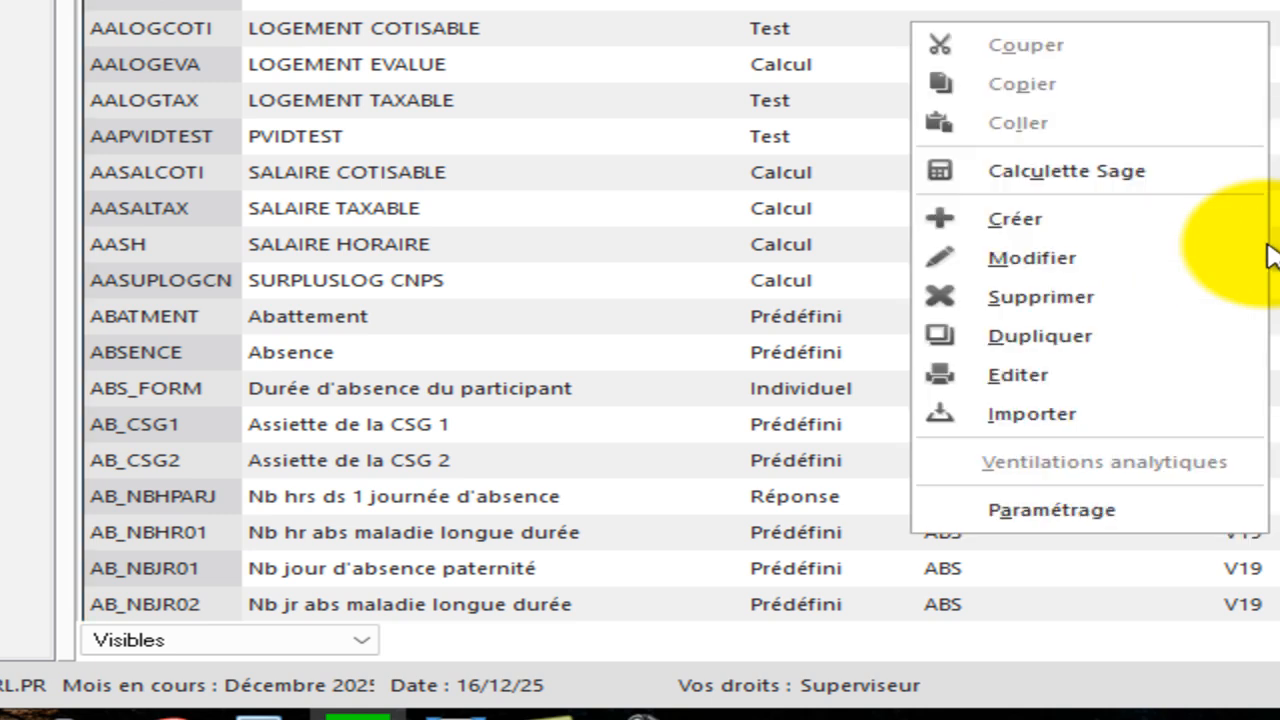
left_click(1155, 229)
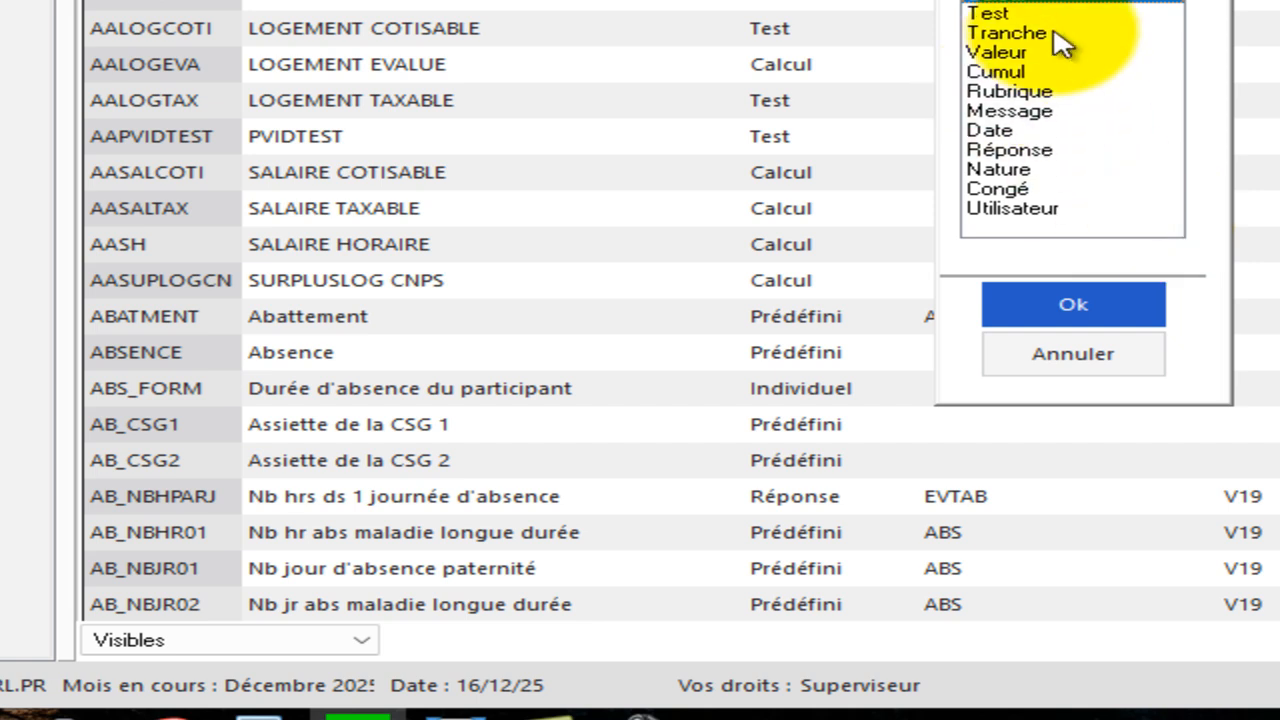
left_click(1068, 304)
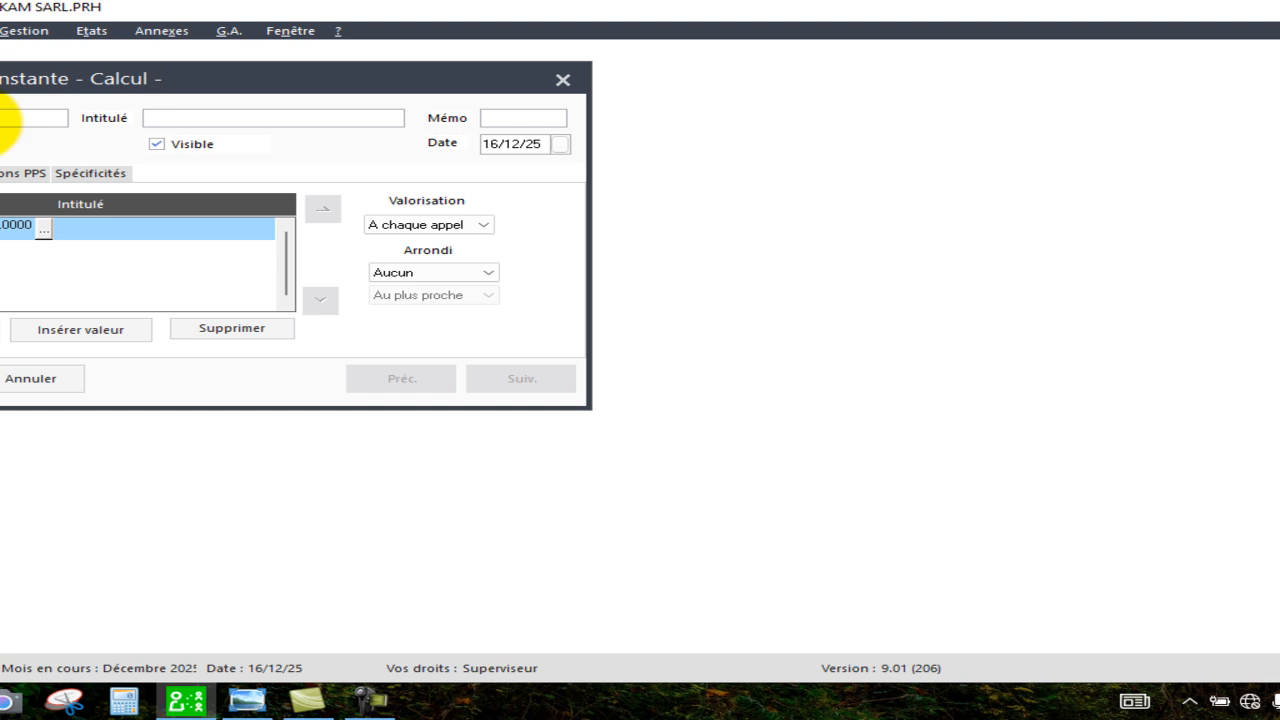
Set the new constant's title to SALAIRE DE BASE TDL.
left_click(220, 117)
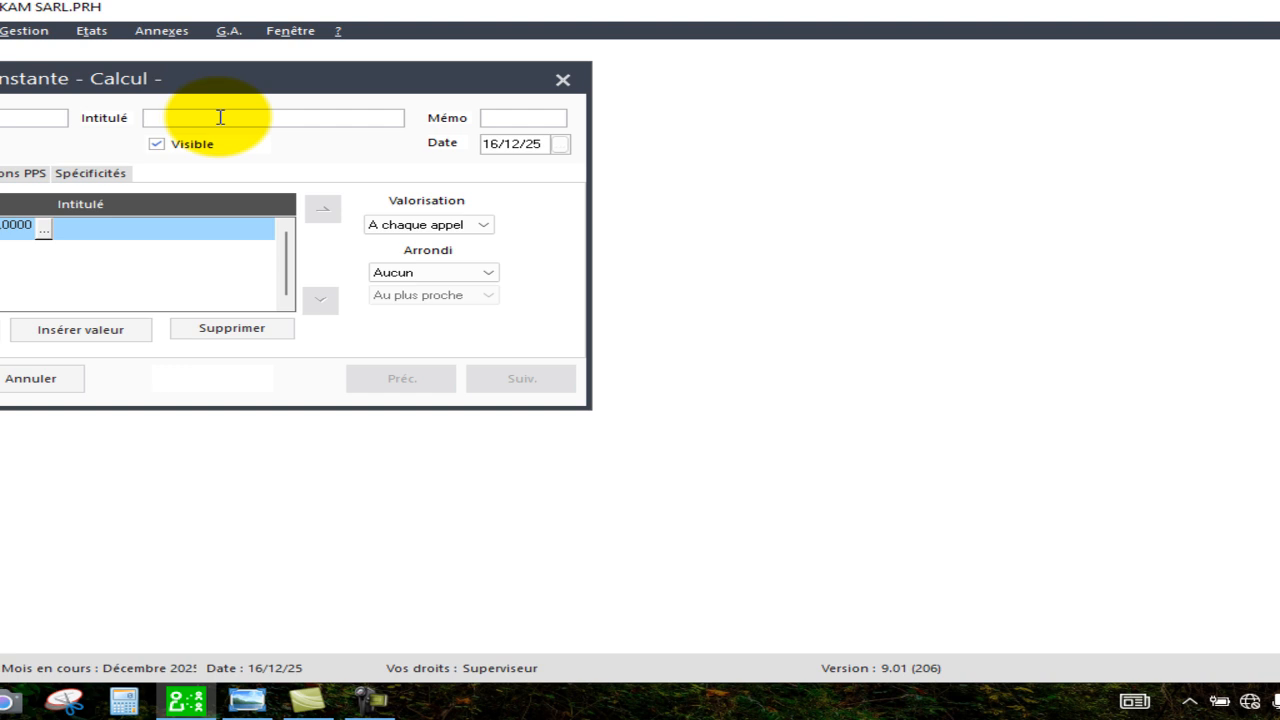
type("SALAIRE DE BASE TDL")
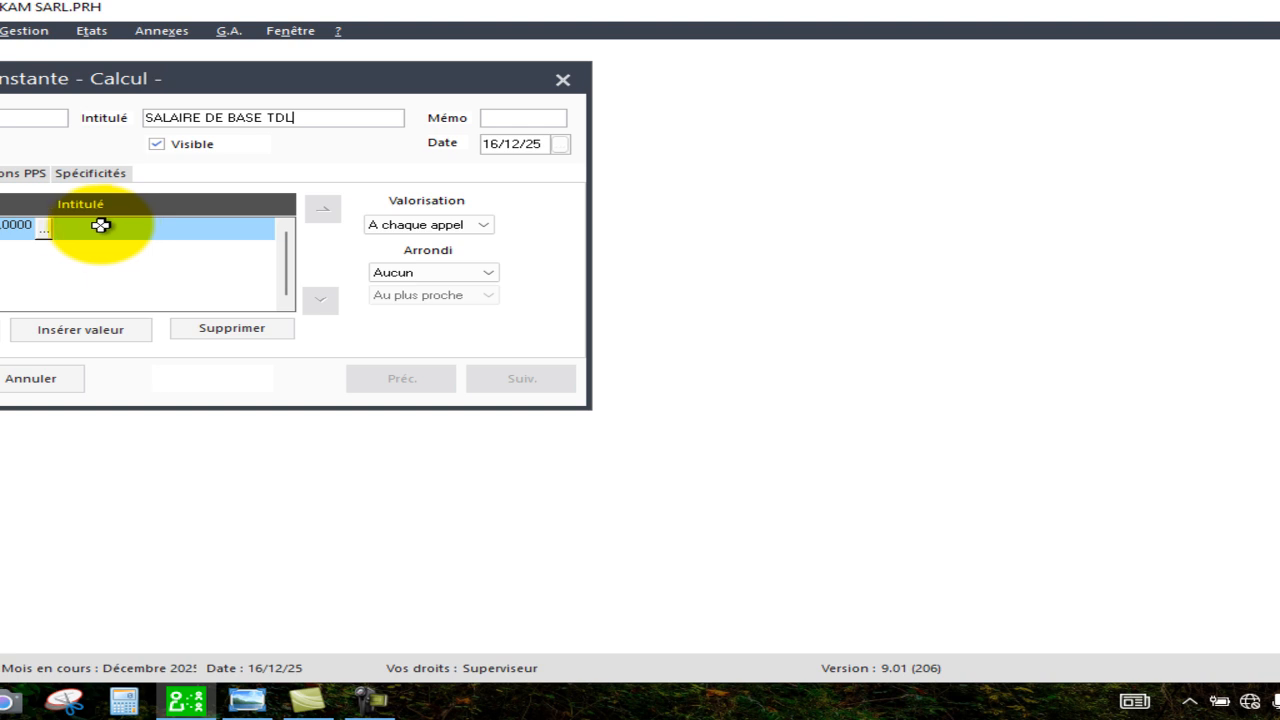
Insert the Salaire horaire constant as the first element of the calculation formula from the constants list.
double_click(44, 233)
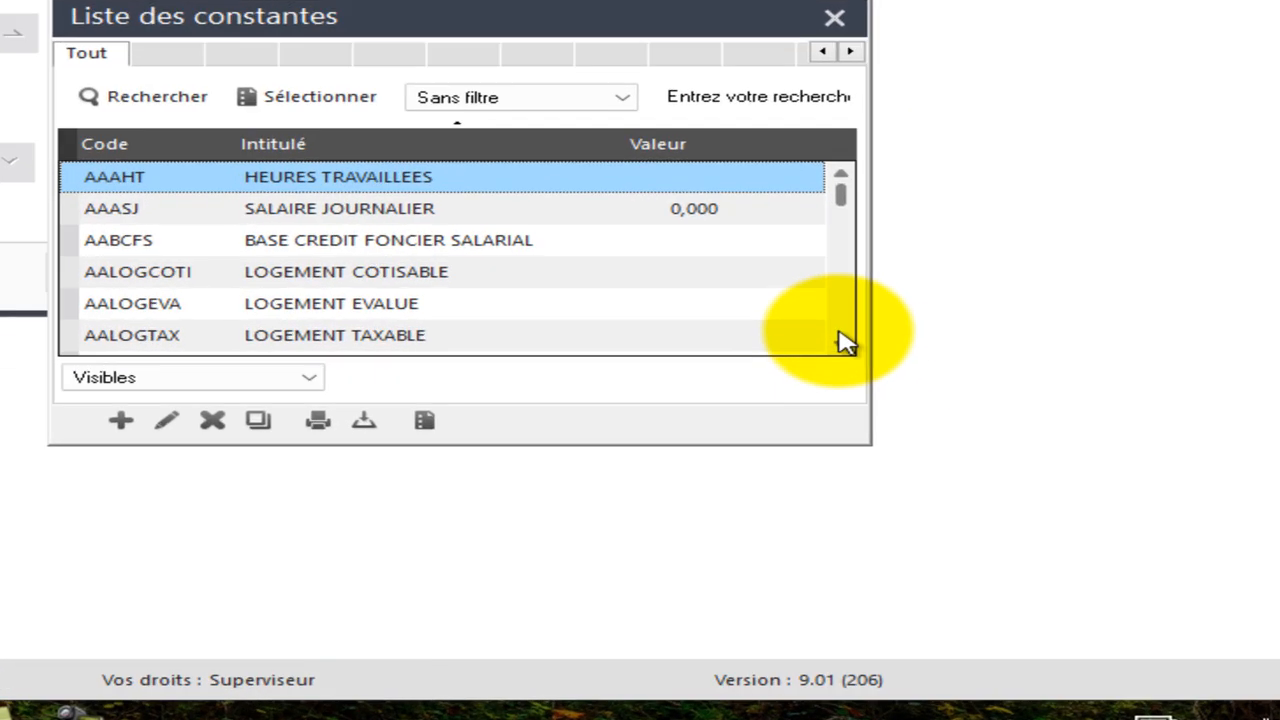
scroll(845, 342, "down", 5)
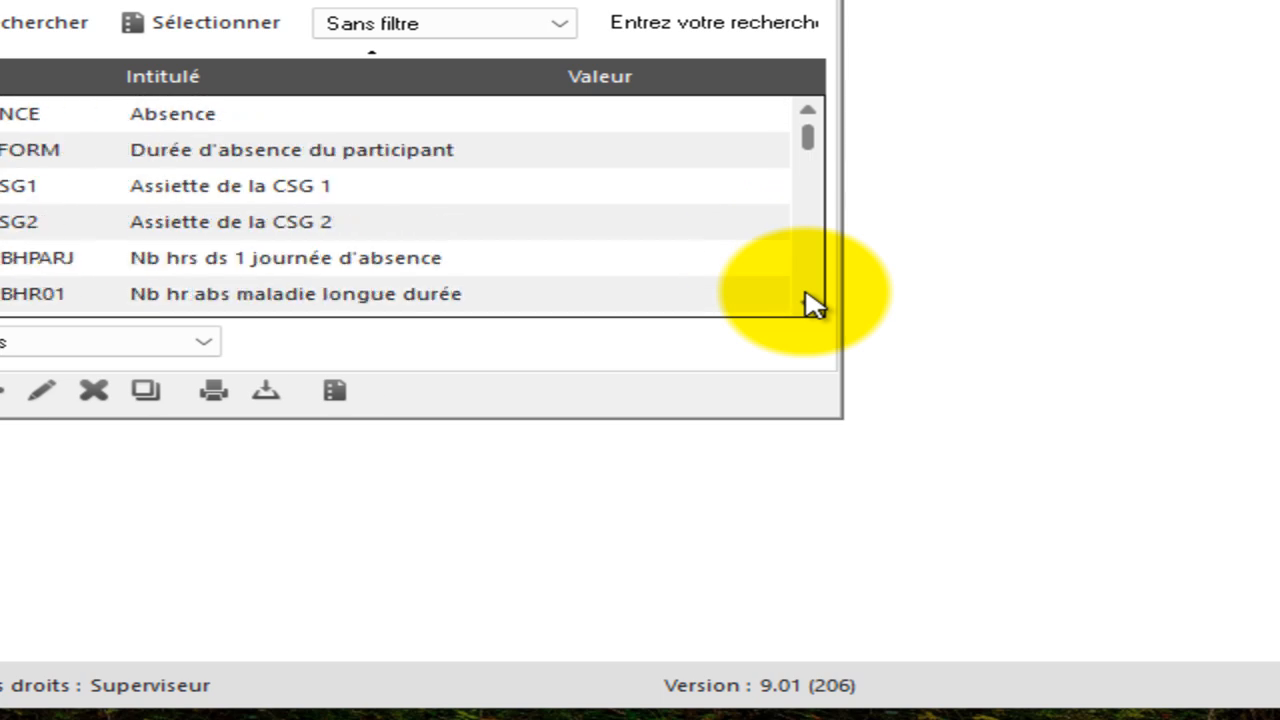
scroll(815, 305, "down", 15)
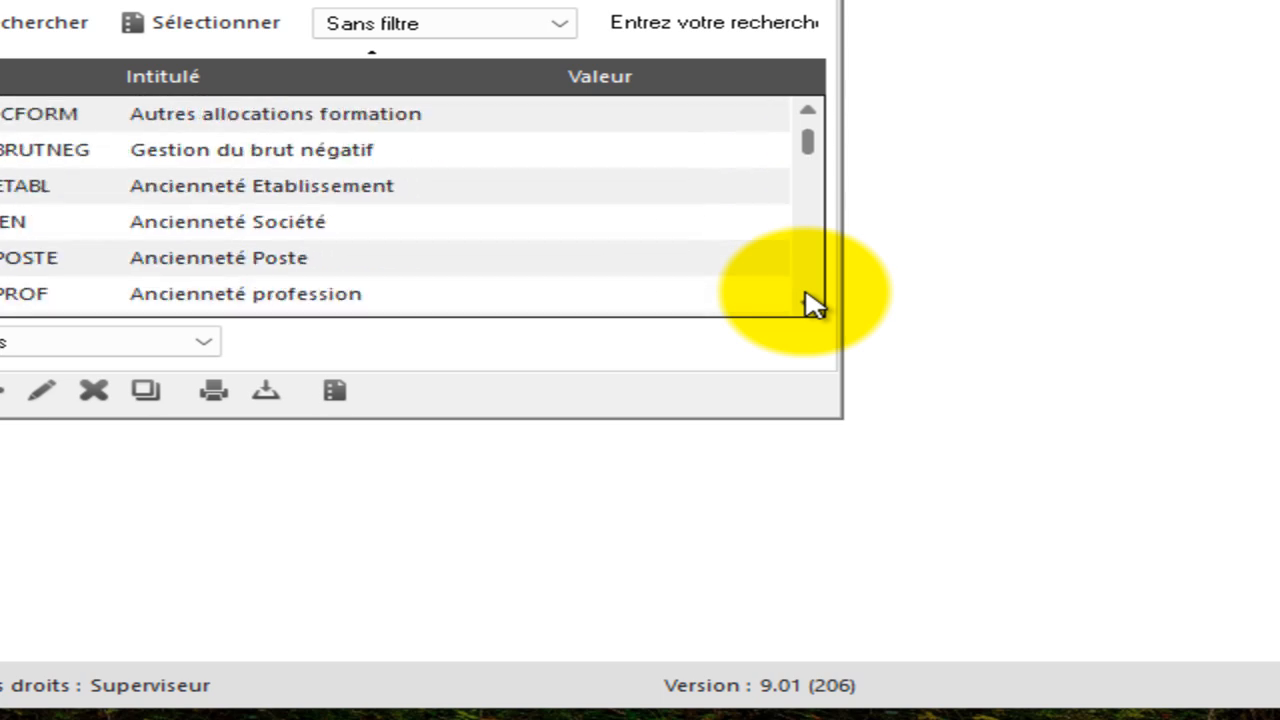
scroll(815, 305, "down", 20)
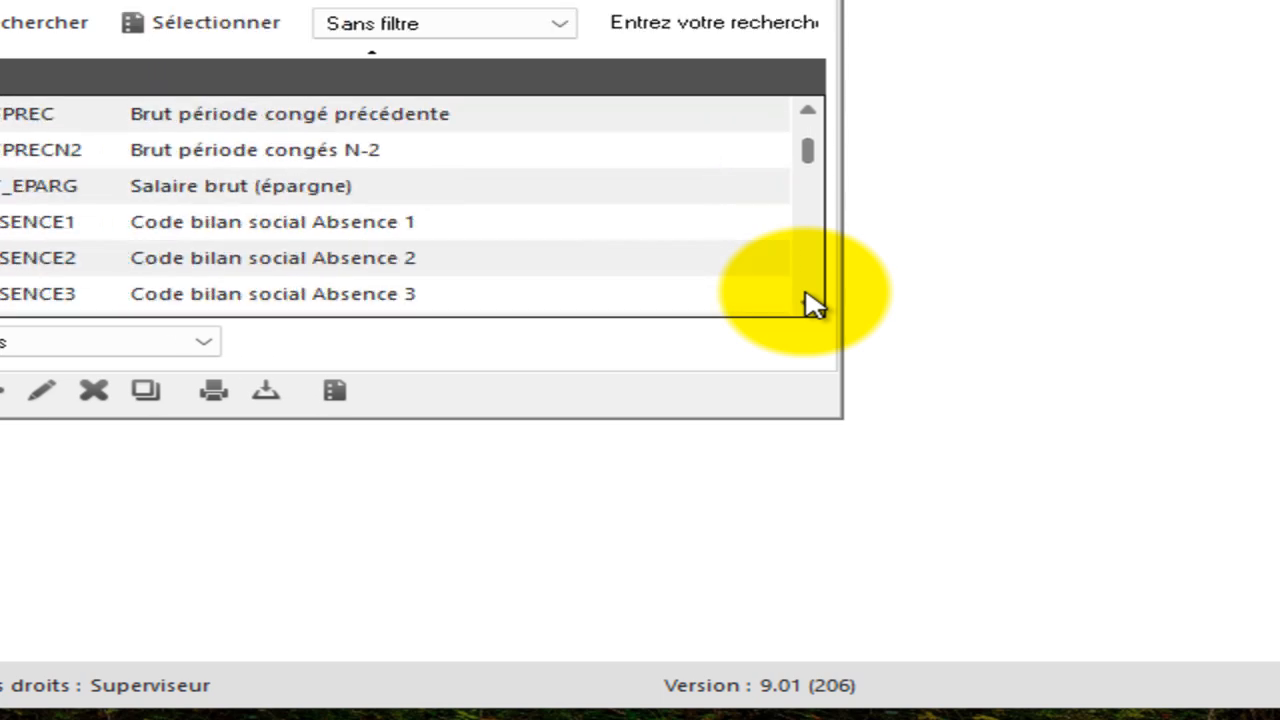
scroll(815, 305, "down", 20)
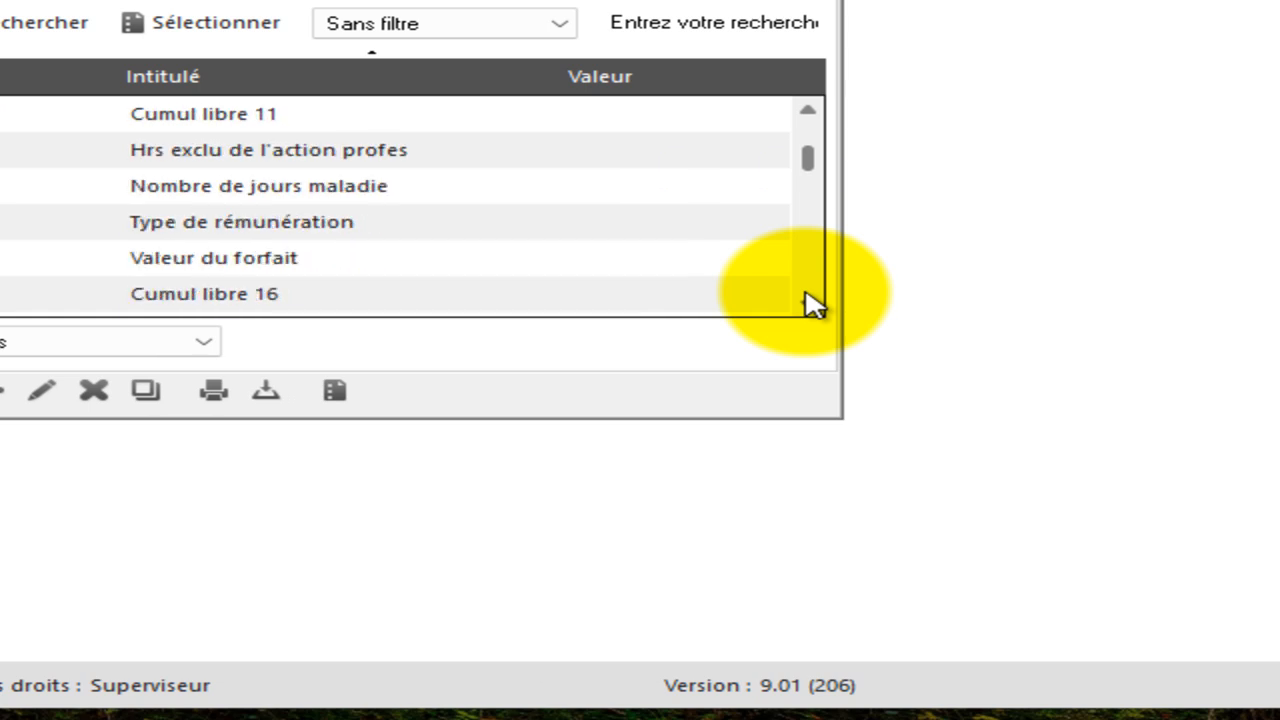
scroll(815, 305, "down", 20)
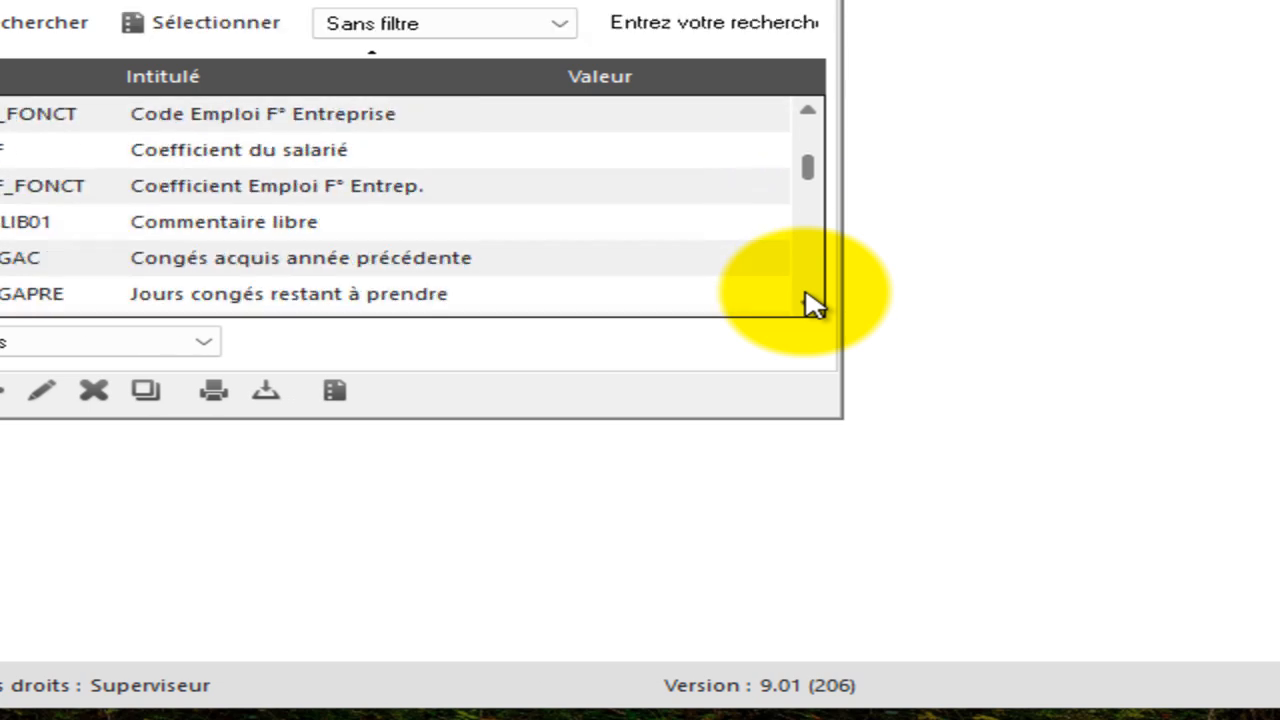
scroll(815, 305, "down", 20)
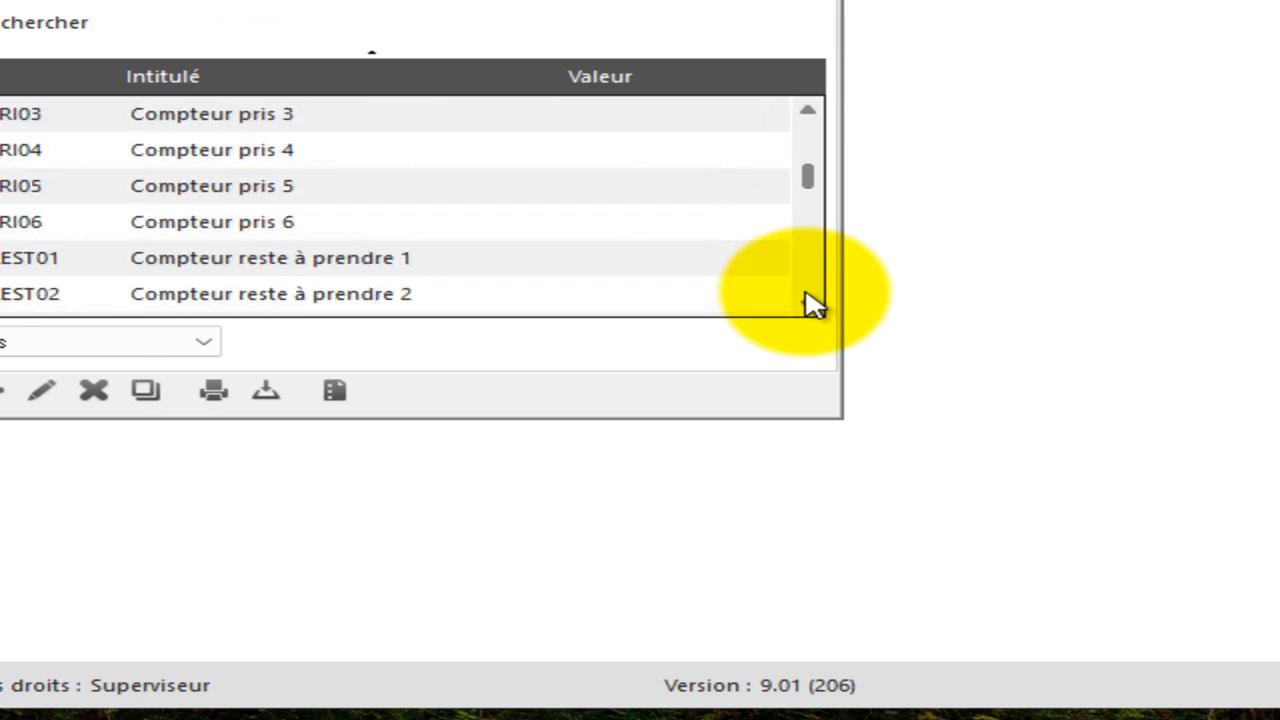
scroll(815, 305, "down", 20)
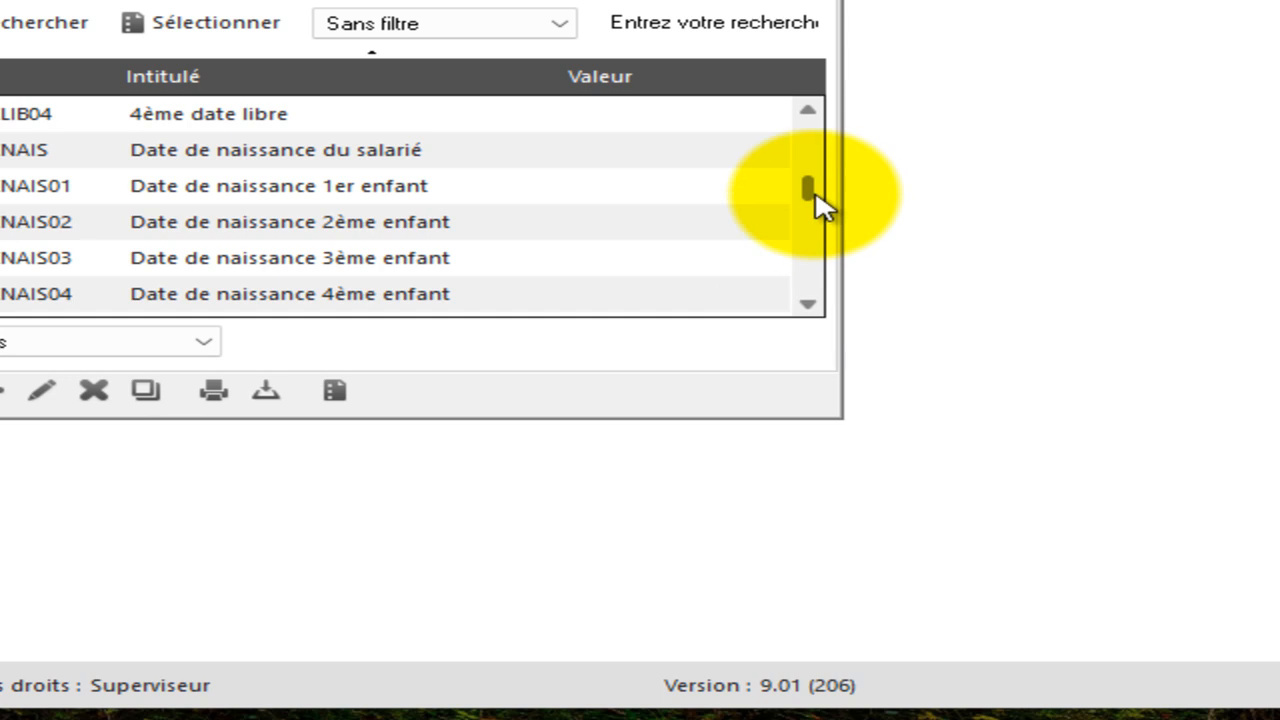
left_click(807, 295)
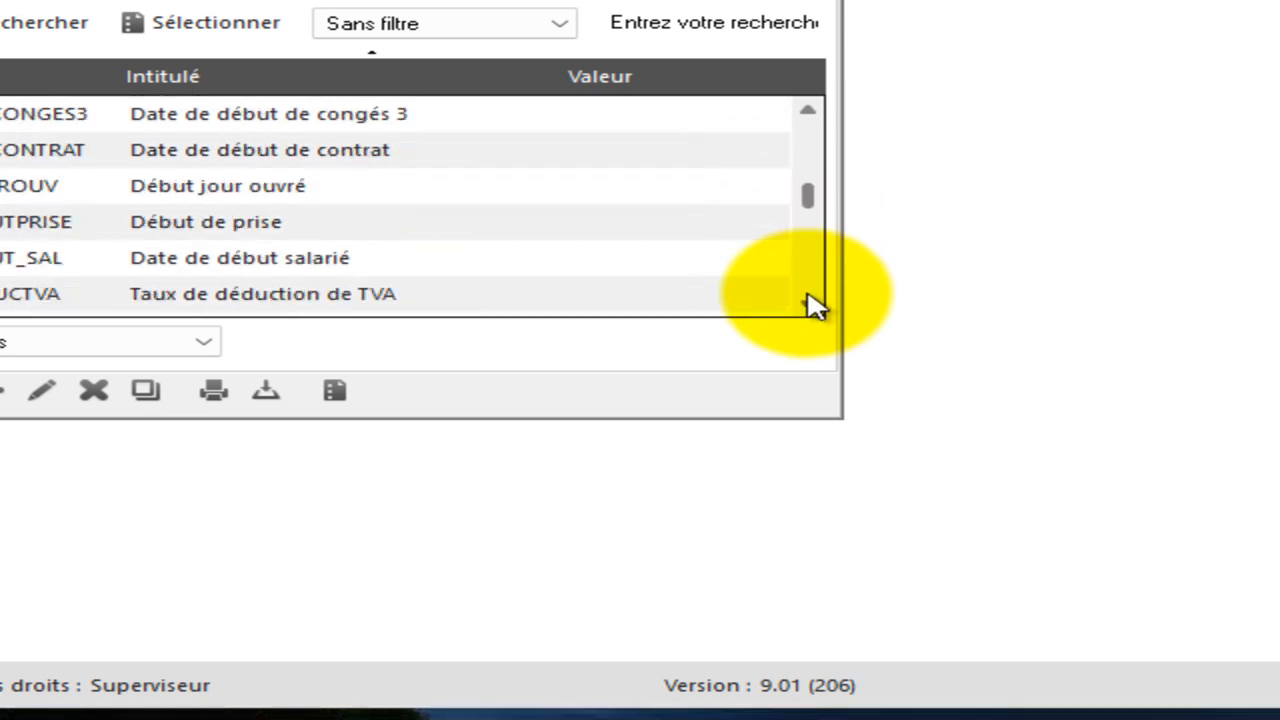
left_click_drag(808, 296, 808, 300)
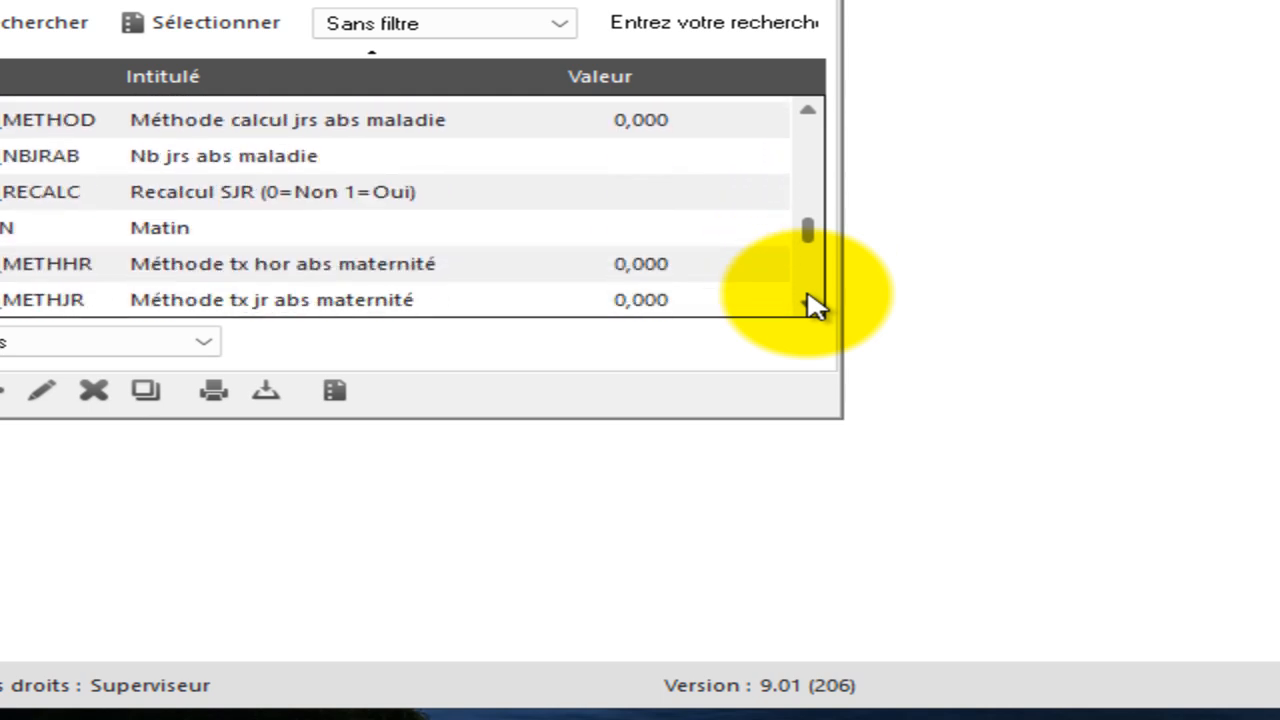
left_click_drag(807, 295, 807, 299)
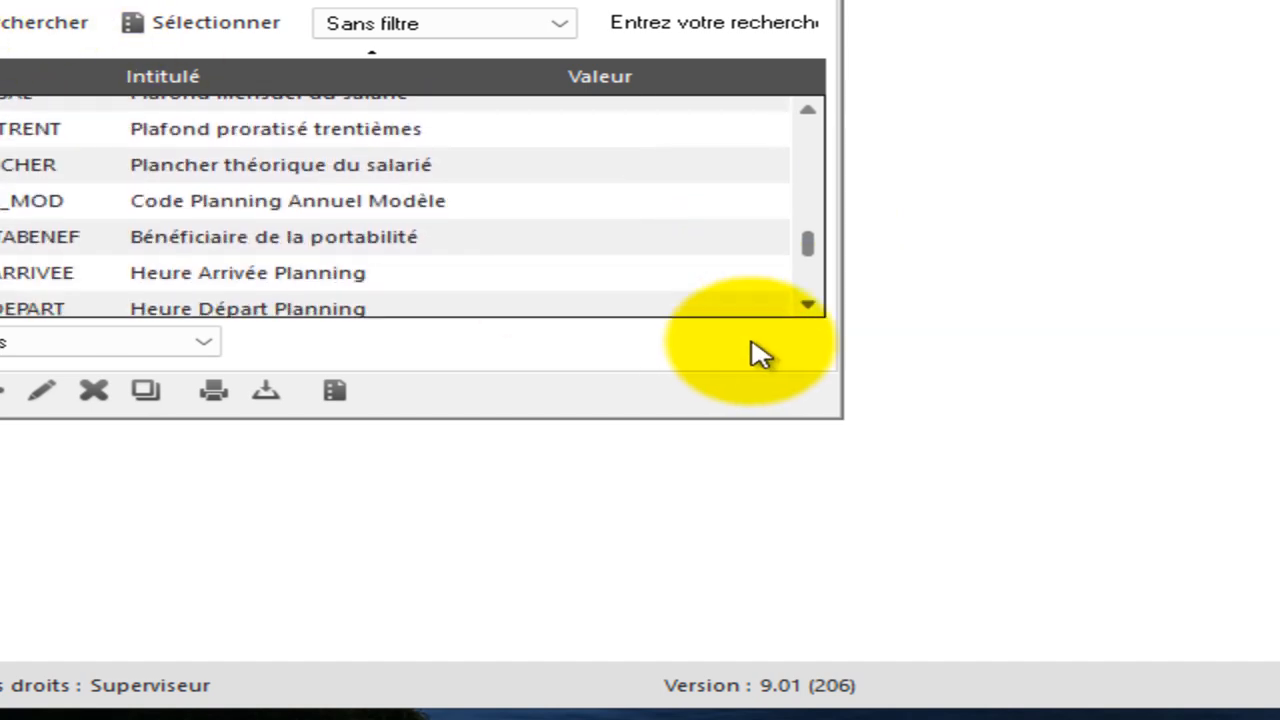
left_click(807, 304)
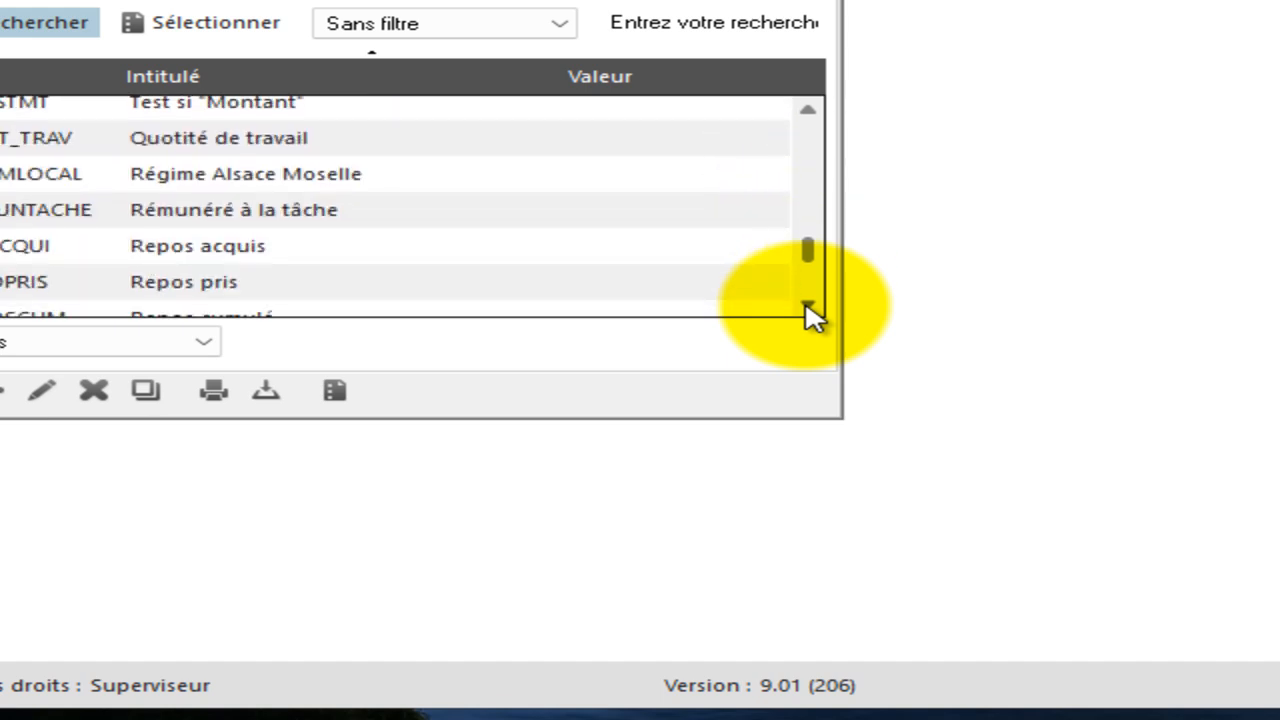
left_click(807, 305)
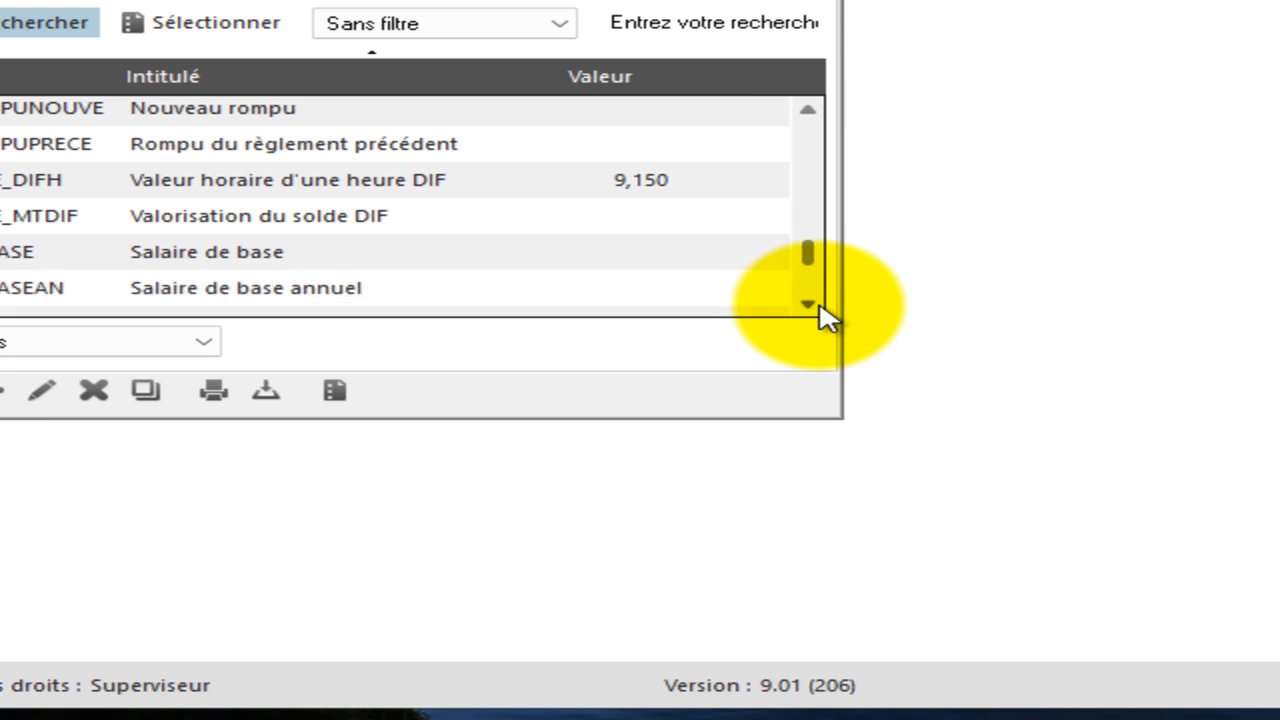
left_click(816, 305)
left_click(816, 305)
left_click(816, 305)
left_click(816, 305)
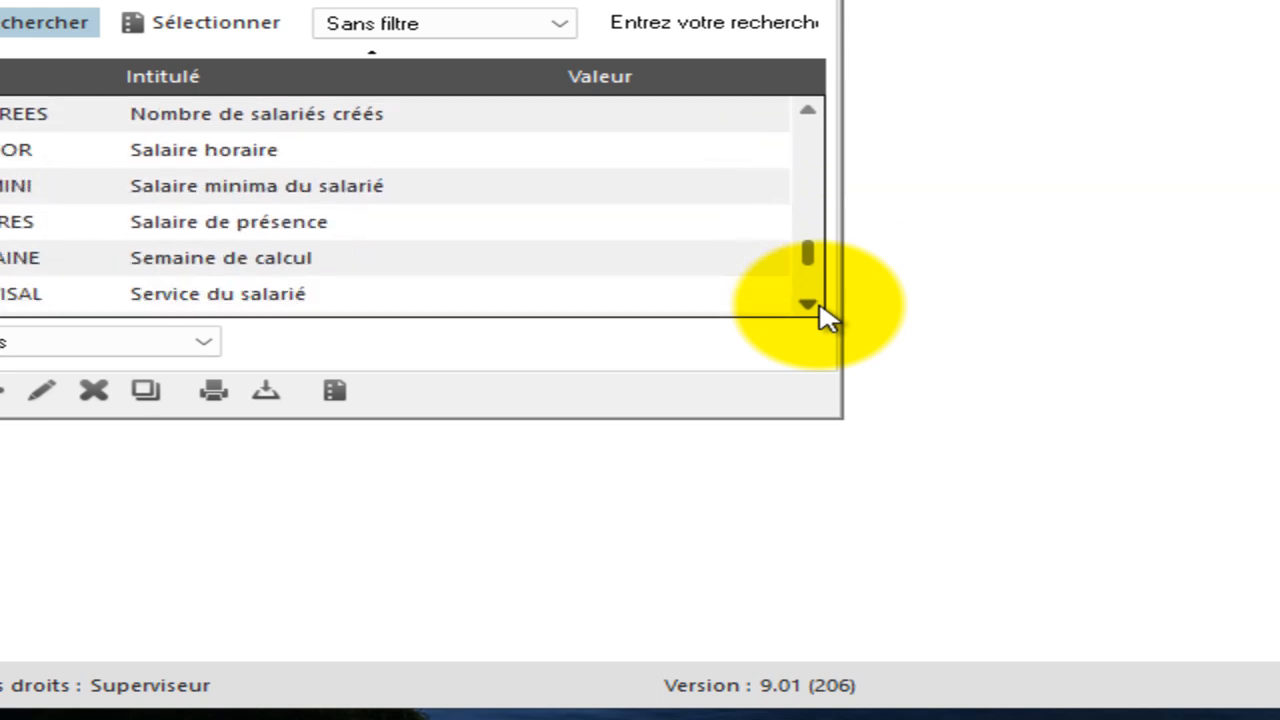
double_click(217, 152)
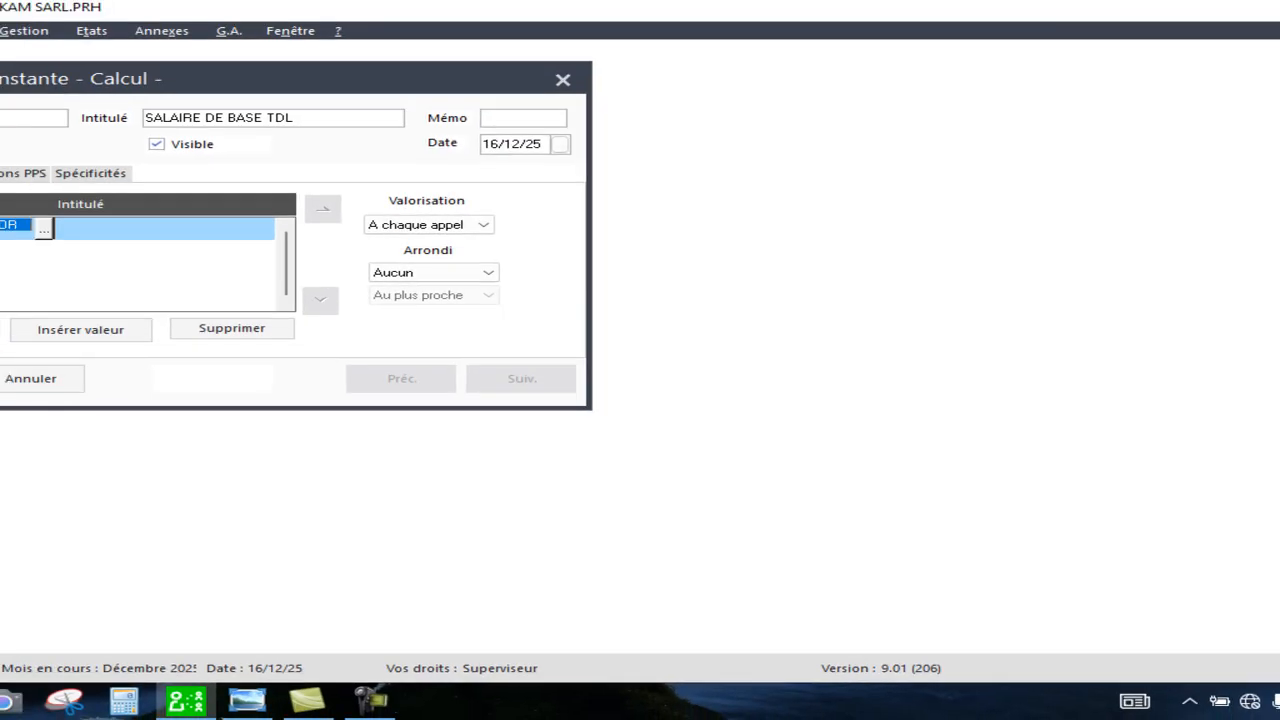
Add HEURES TRAVAILLEES as the next formula element and validate the SALAIRE DE BASE TDL constant.
left_click(0, 333)
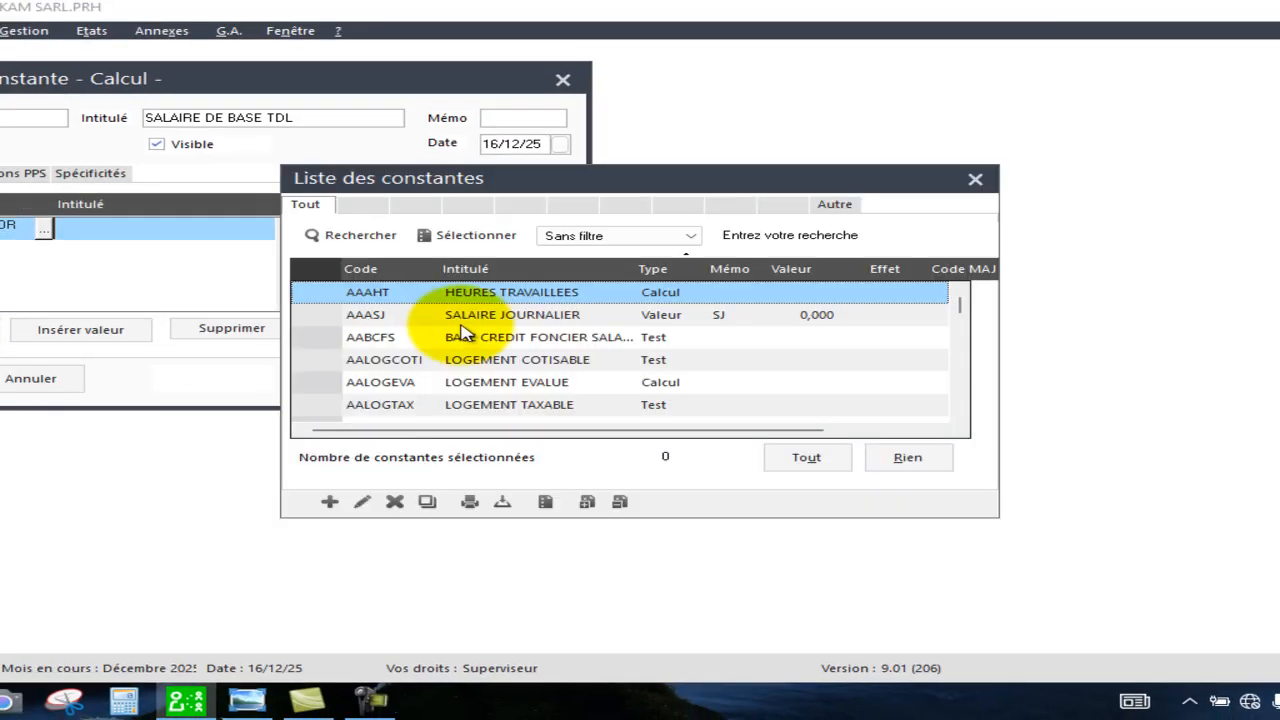
double_click(606, 292)
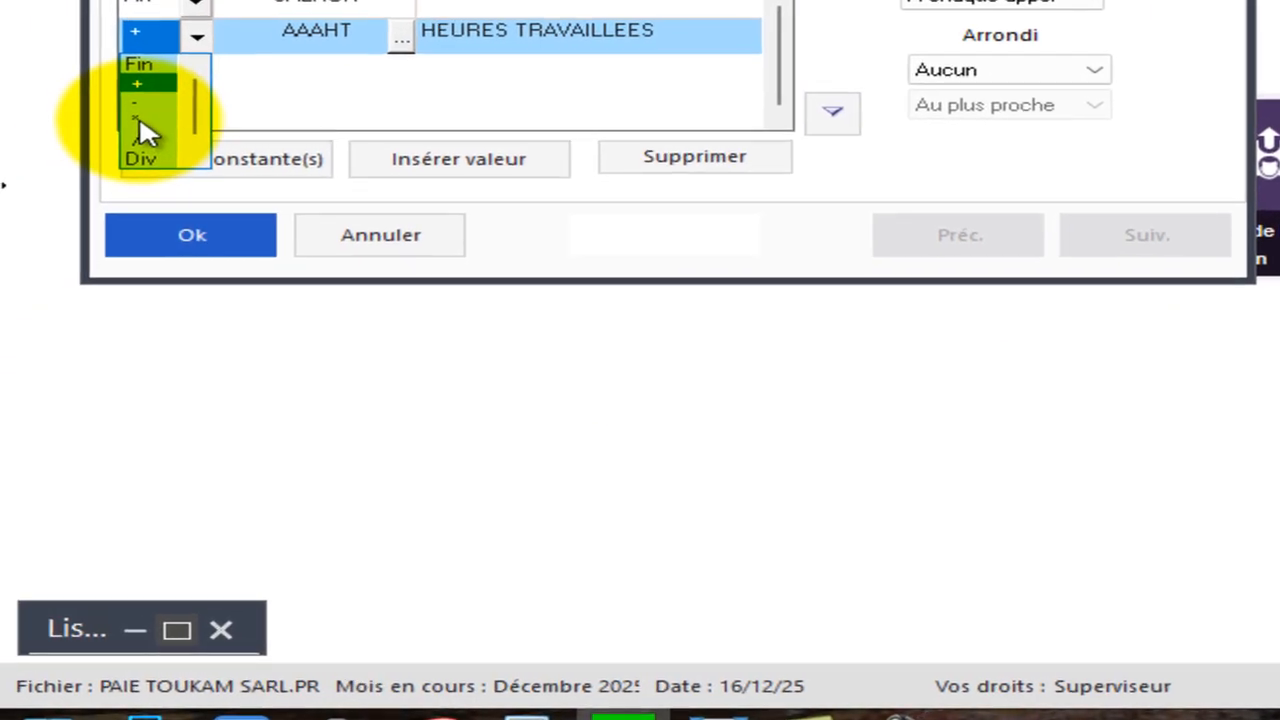
left_click(139, 121)
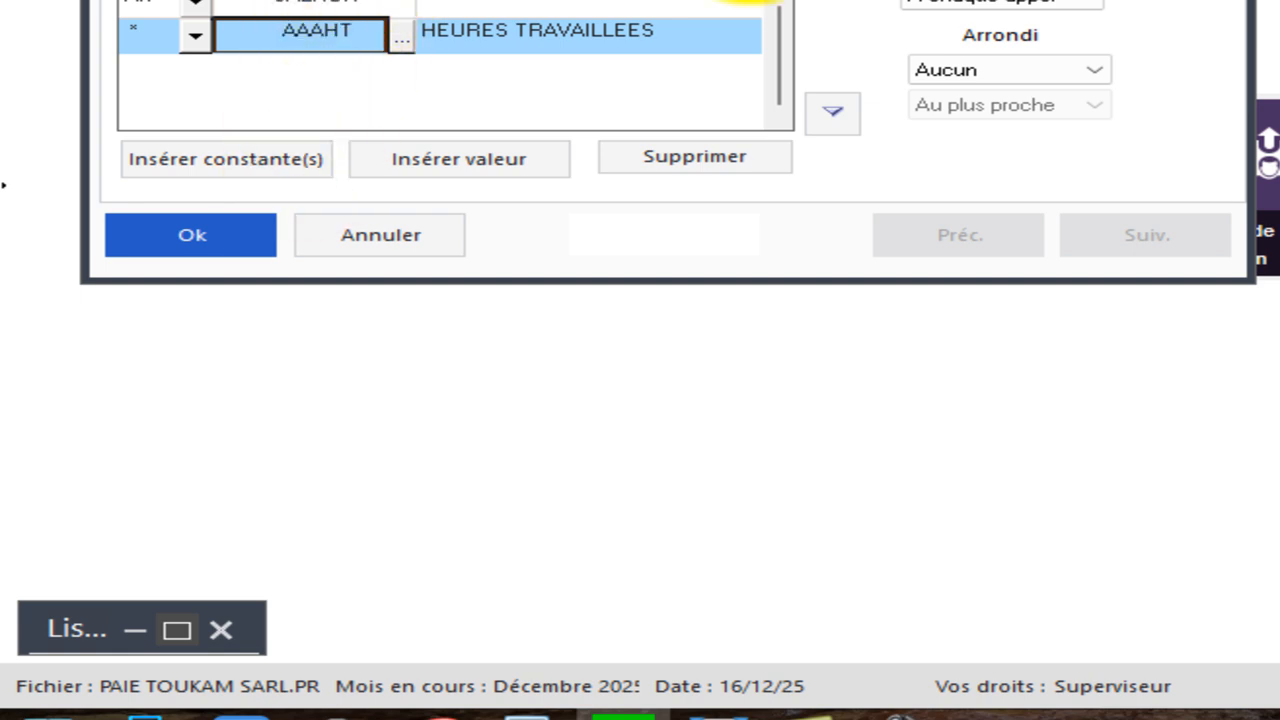
left_click(212, 232)
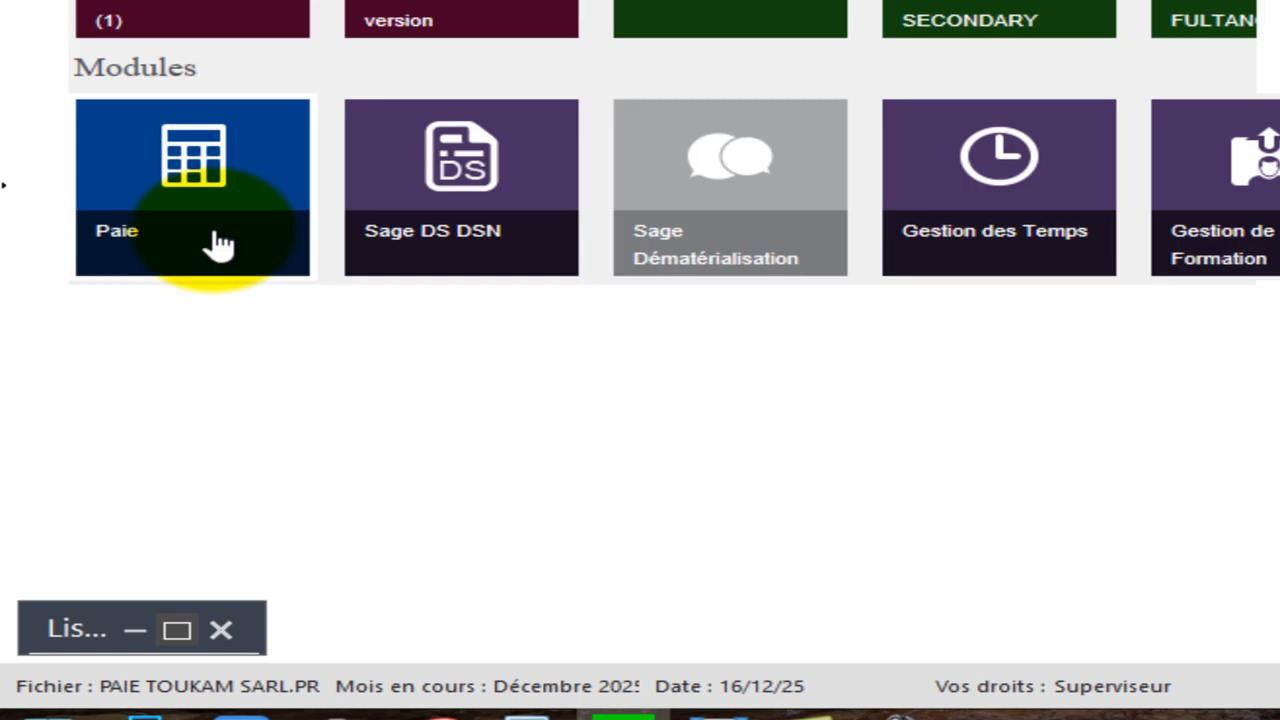
Close the constants list and start creating a new rubrique from the rubriques list.
left_click(221, 620)
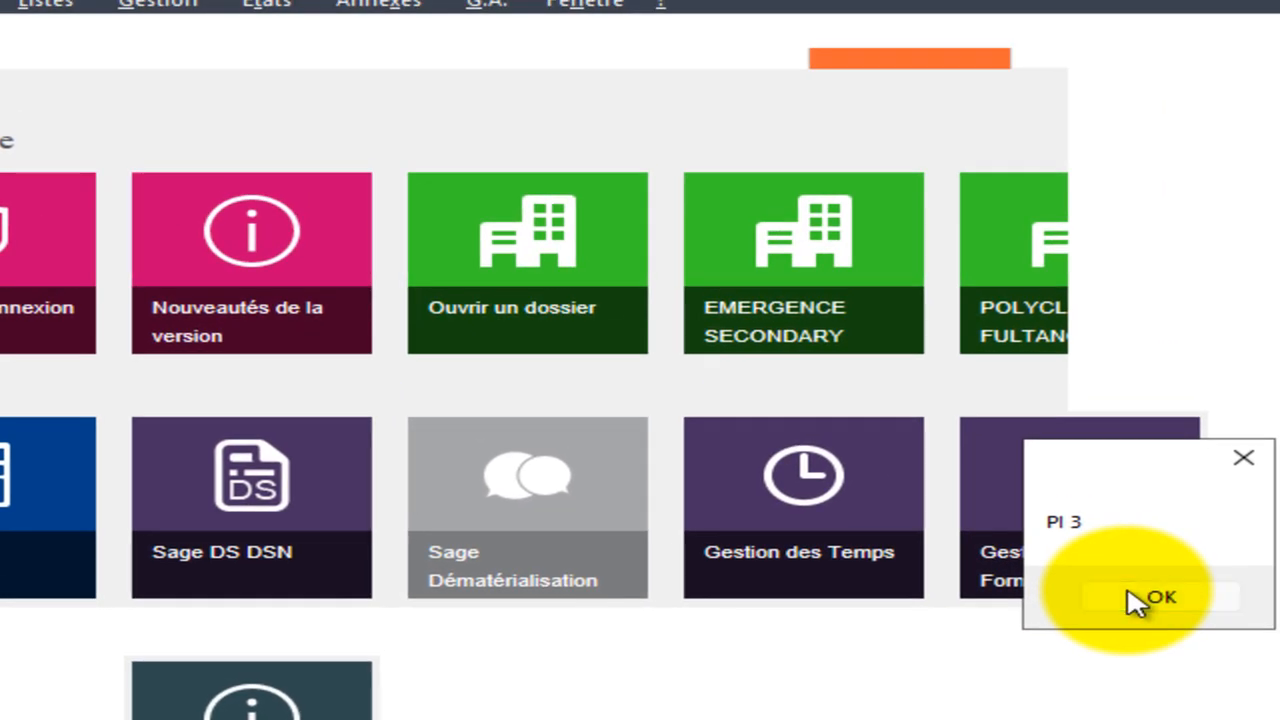
left_click(1155, 566)
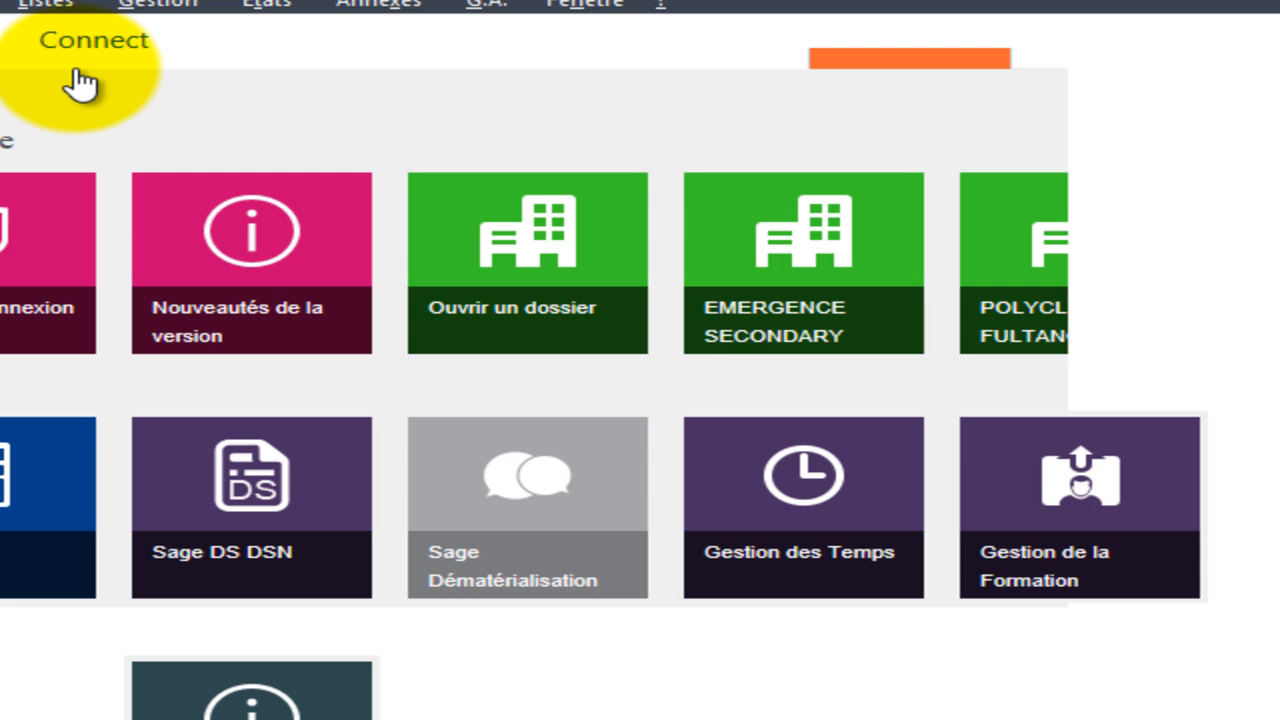
left_click(36, 8)
left_click(104, 125)
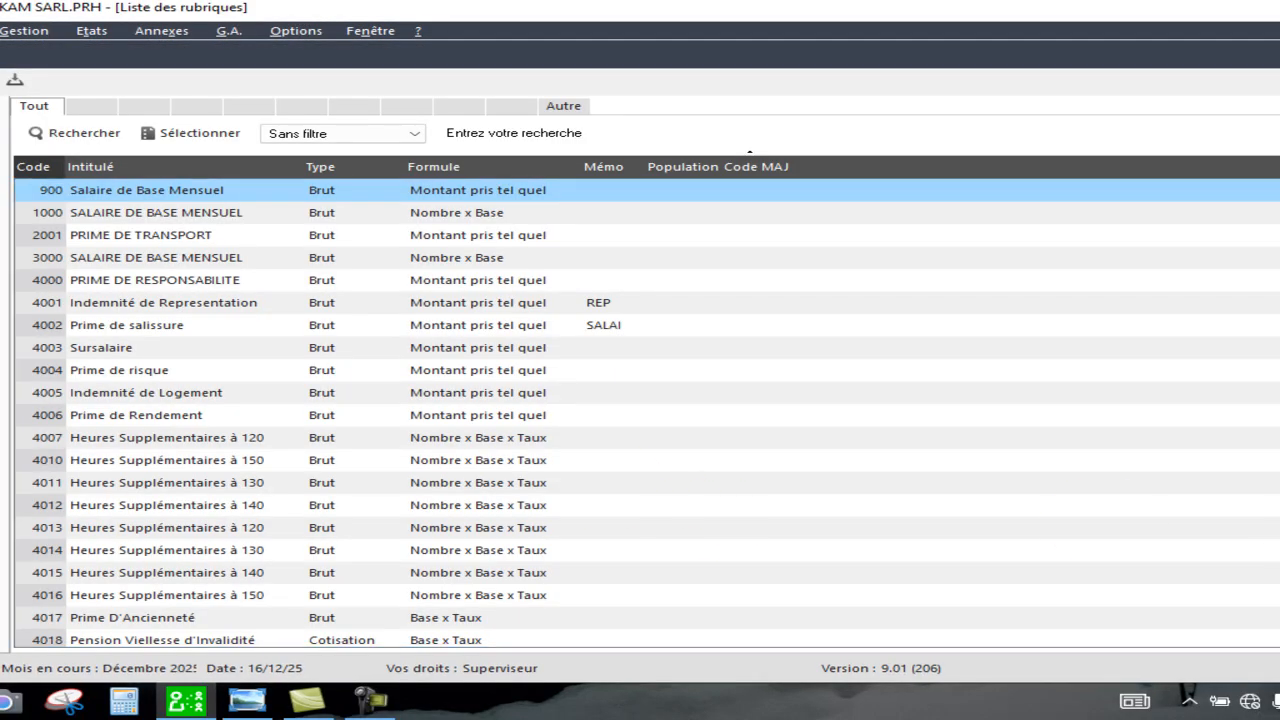
scroll(657, 612, "down", 3)
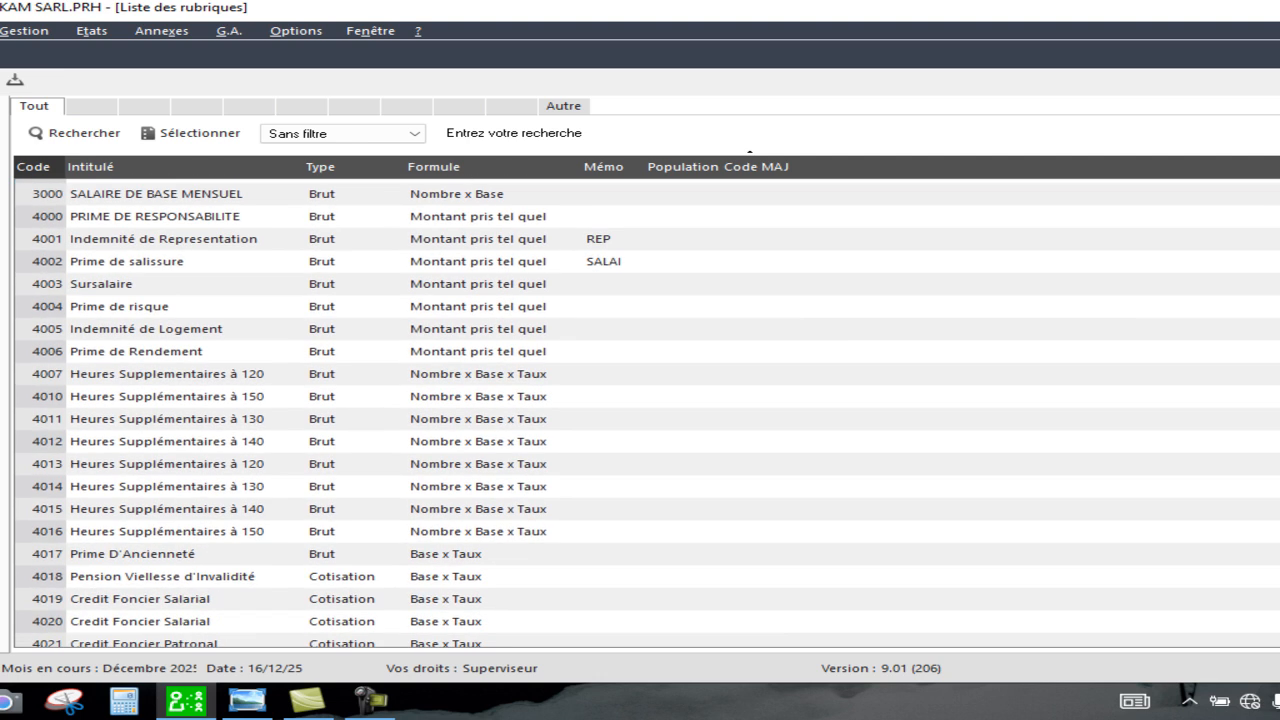
right_click(650, 580)
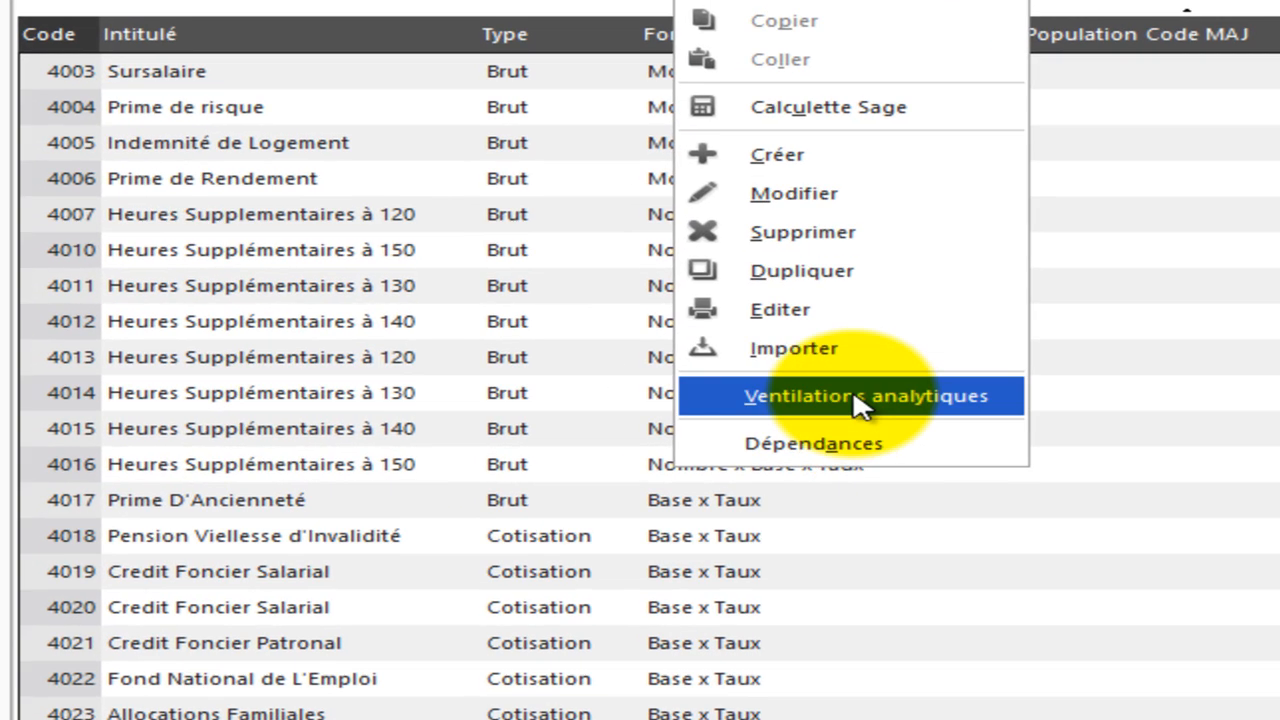
left_click(790, 153)
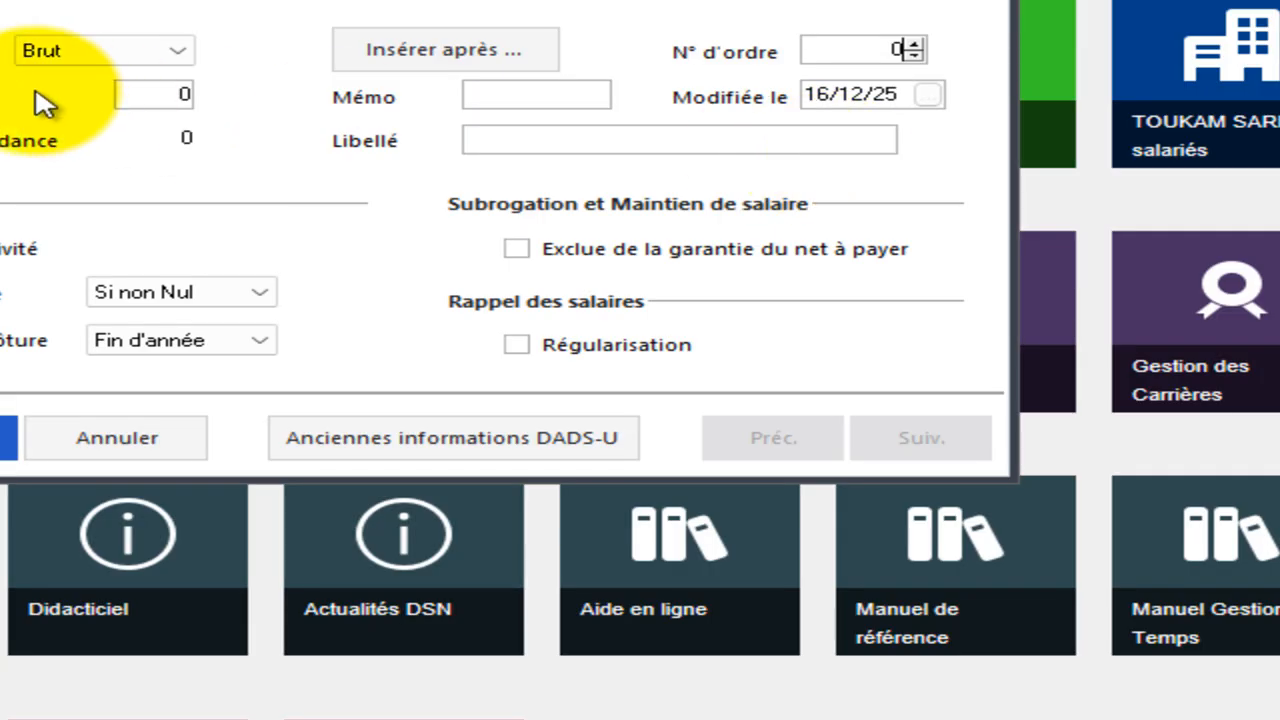
Set the new rubrique's type to Cotisation and its code to 4025.
left_click(176, 52)
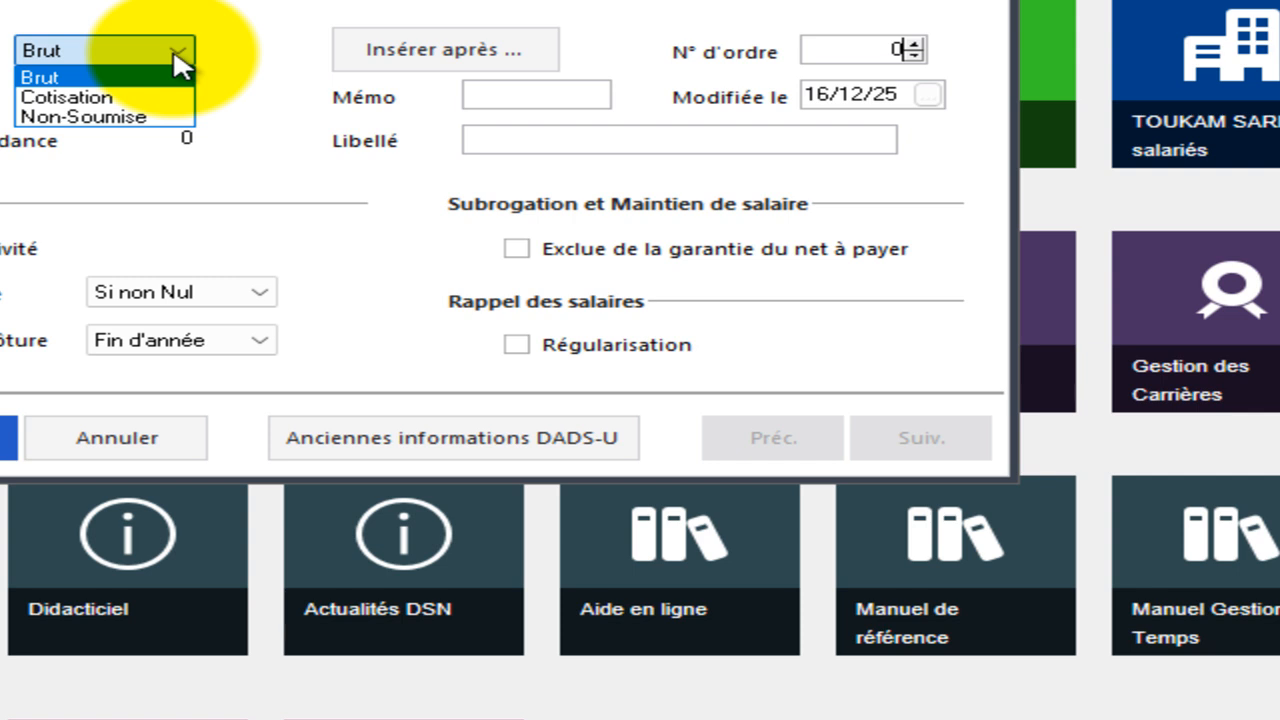
left_click(133, 97)
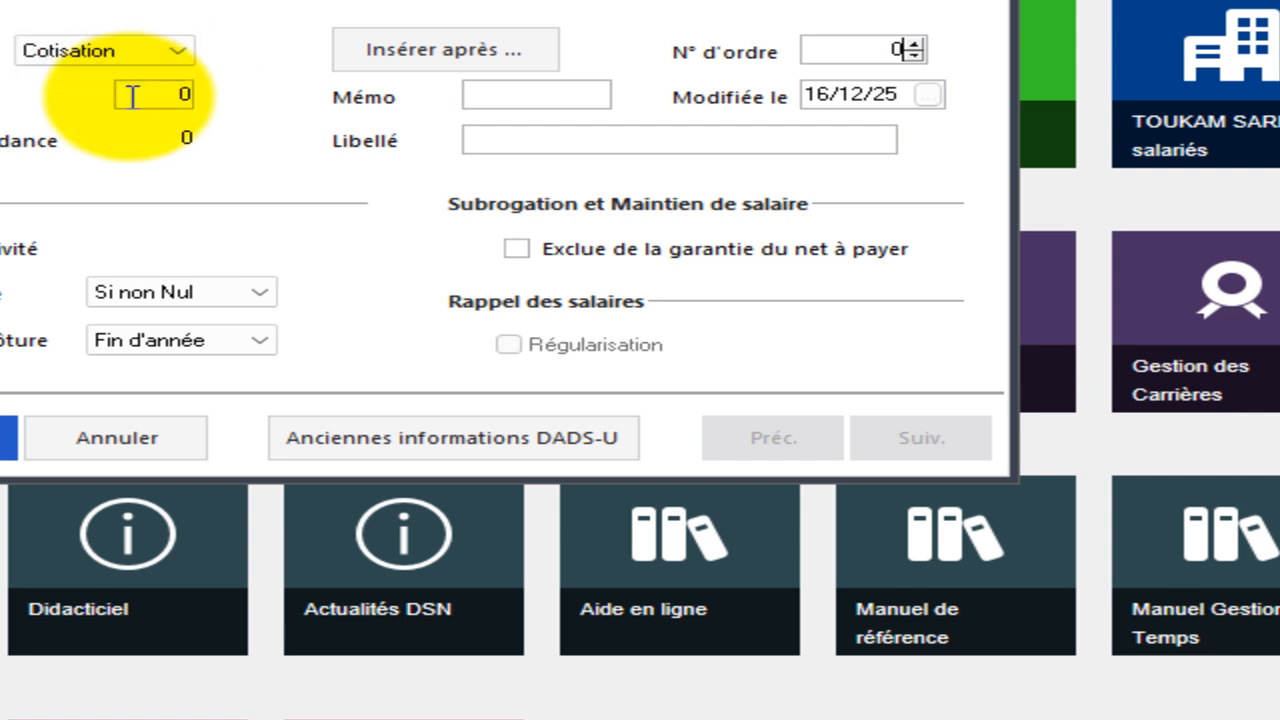
left_click(157, 98)
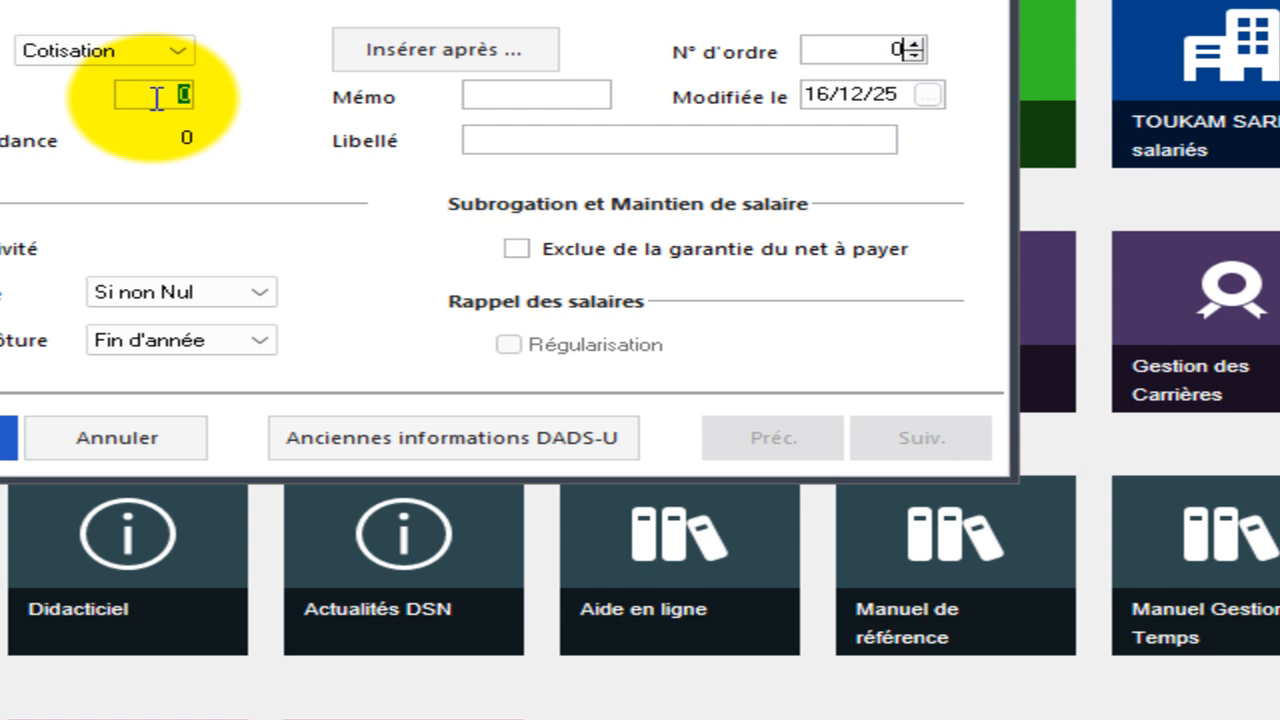
left_click(157, 98)
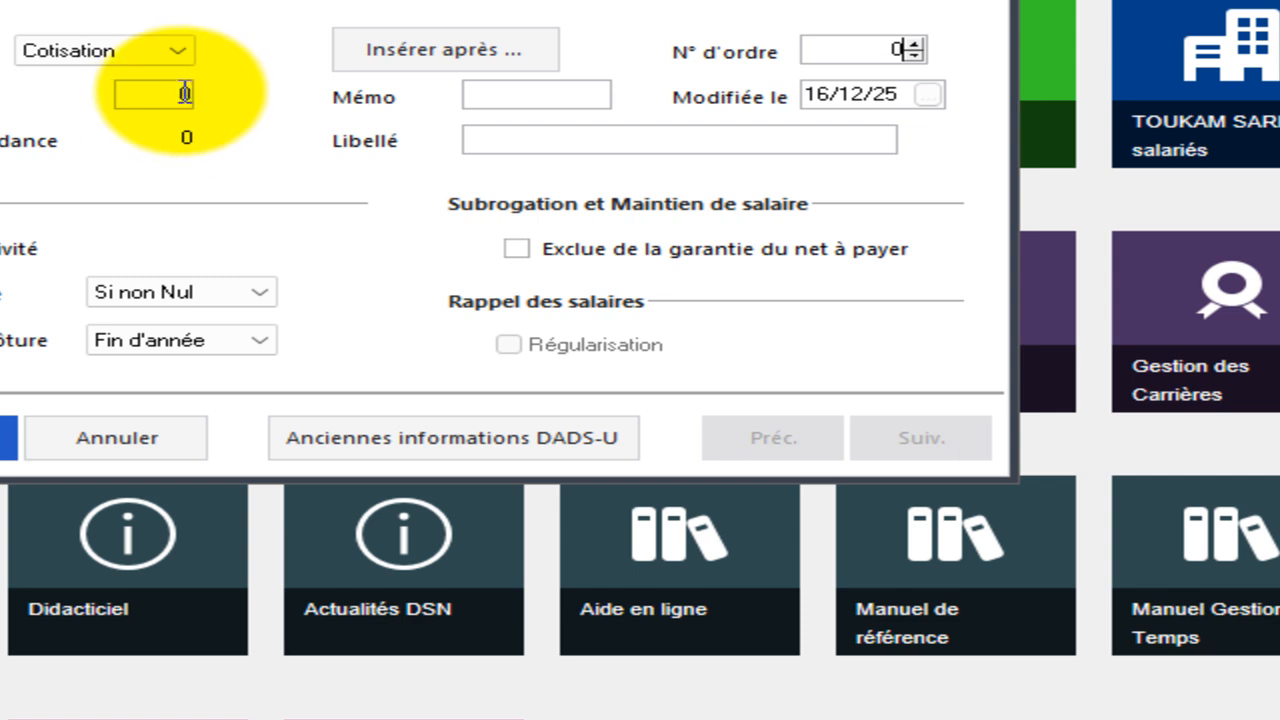
left_click_drag(178, 95, 246, 97)
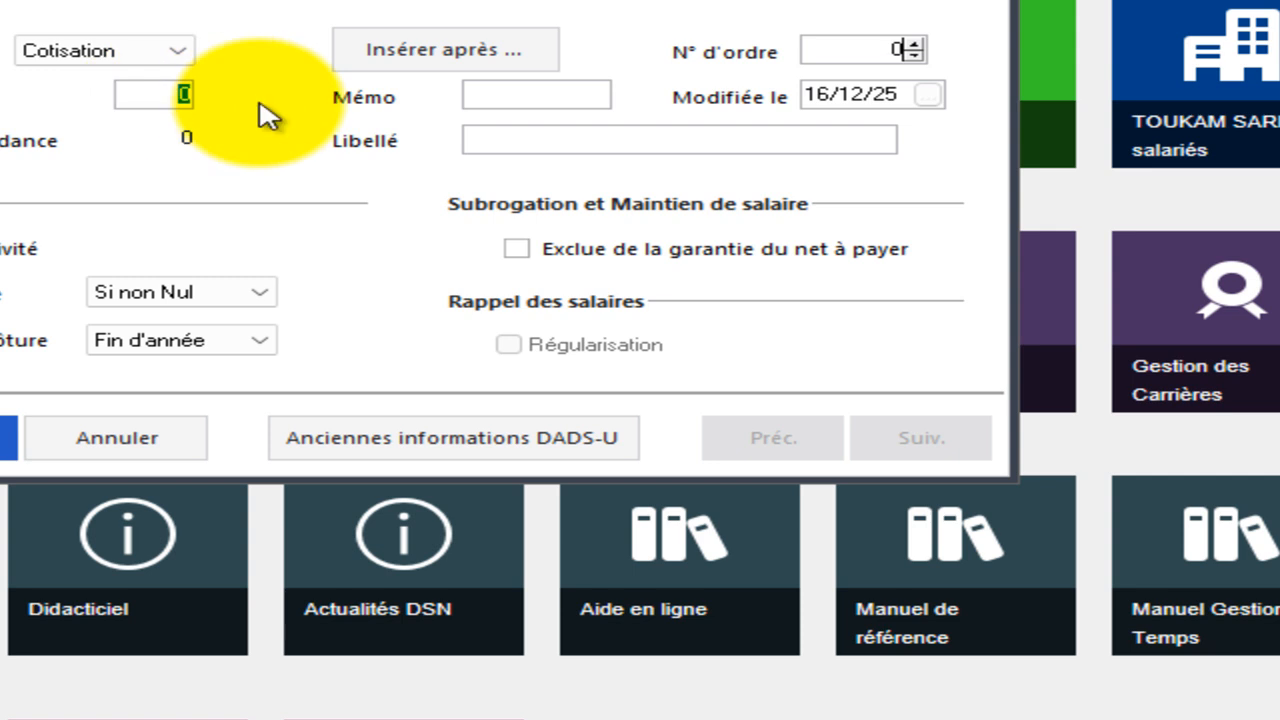
type("4025")
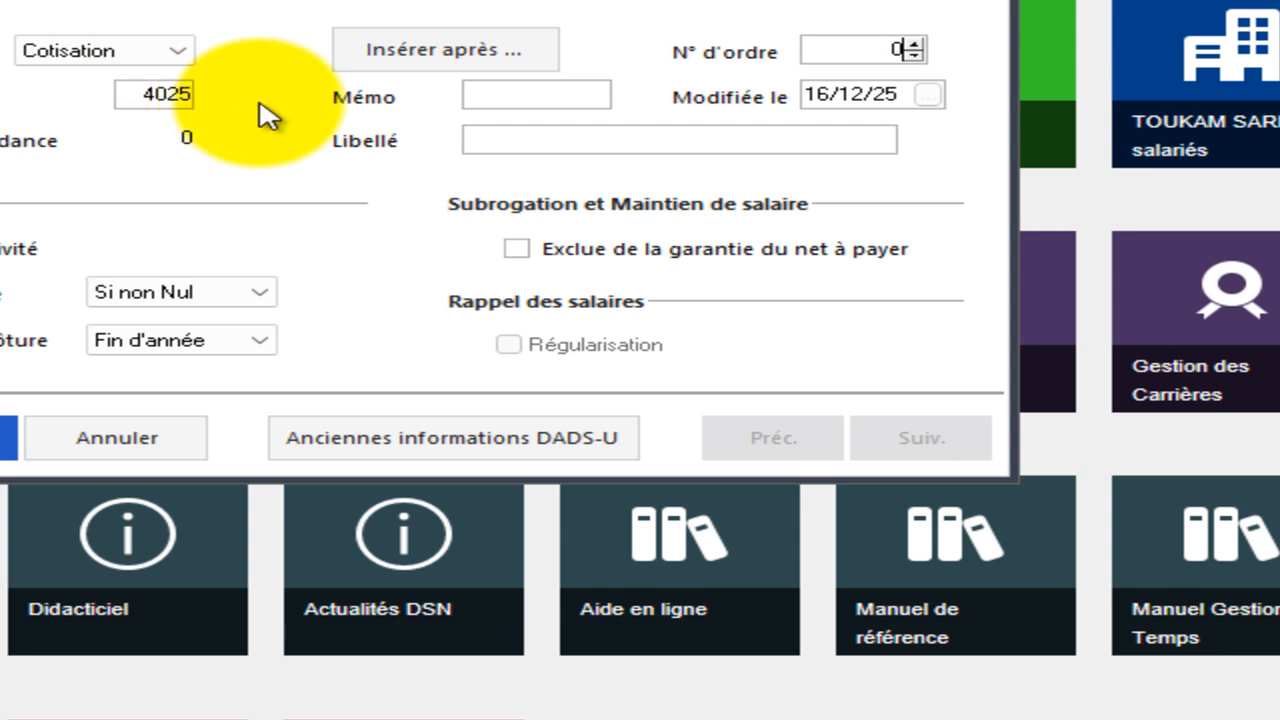
Enter Taxe de developpement Local as the rubrique's label.
left_click(486, 141)
type("TAX")
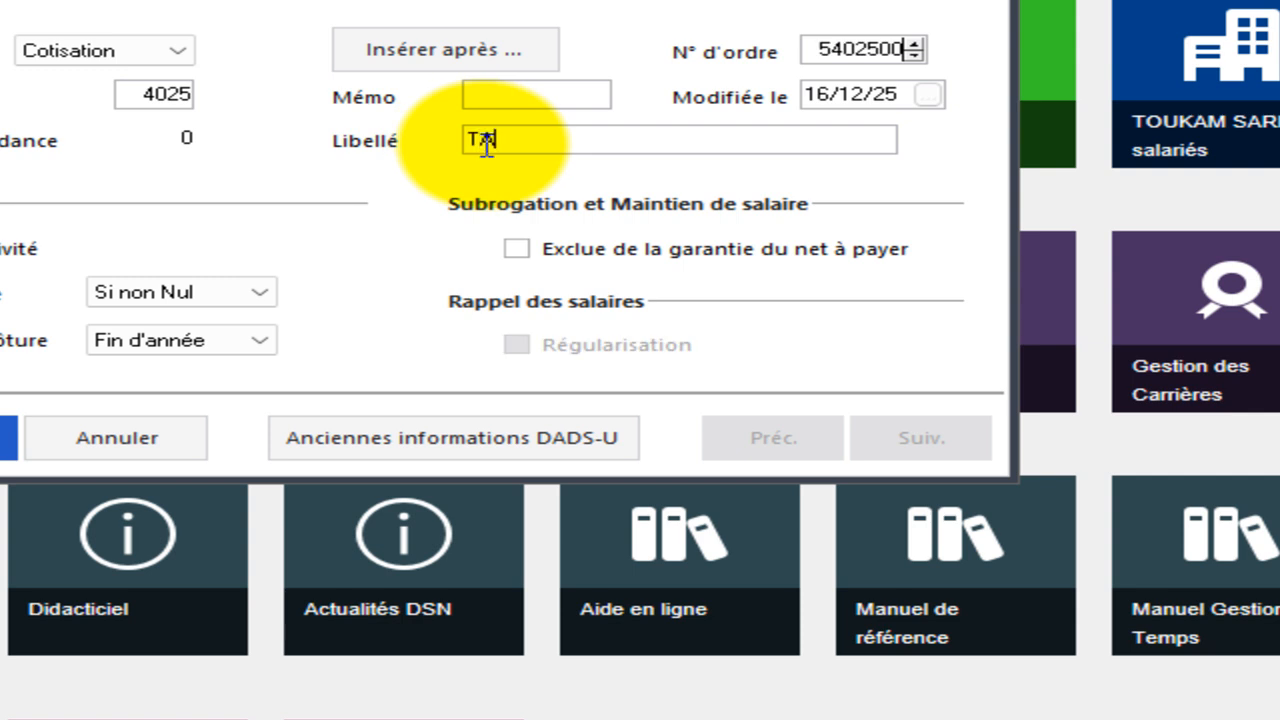
key("BackSpace")
key("BackSpace")
type("AX")
key("BackSpace")
key("BackSpace")
type("axe")
type(" de d")
type("evel")
type("l")
type("o")
key("BackSpace")
key("BackSpace")
type("lo")
key("BackSpace")
key("BackSpace")
type("opp")
type("eme")
type("nt")
type(" L")
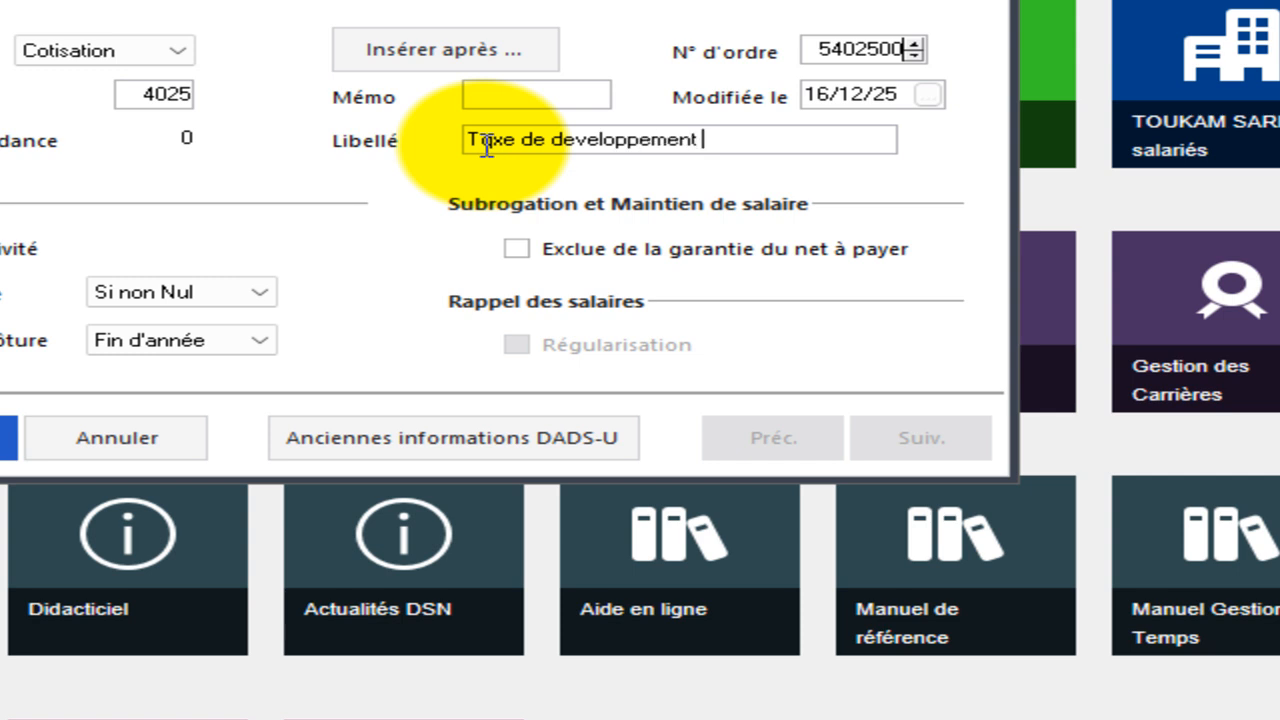
type("ocal")
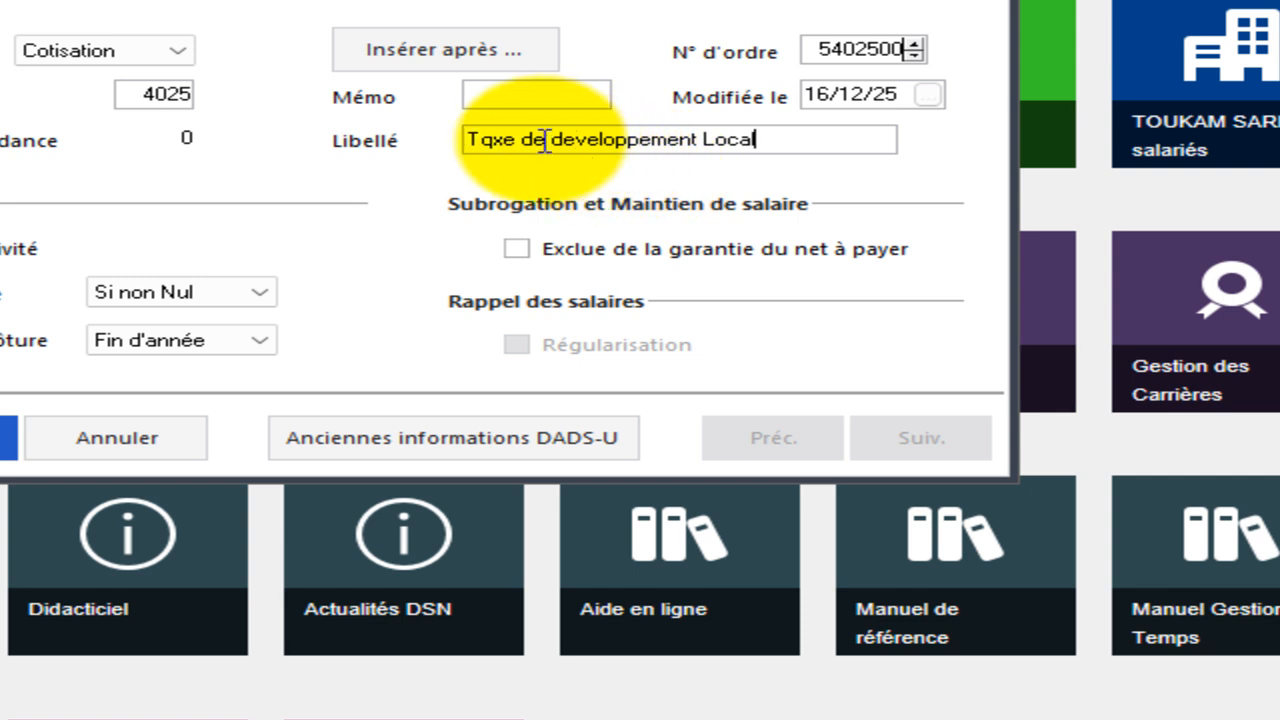
left_click(492, 146)
key("BackSpace")
type("a")
key("BackSpace")
type("a")
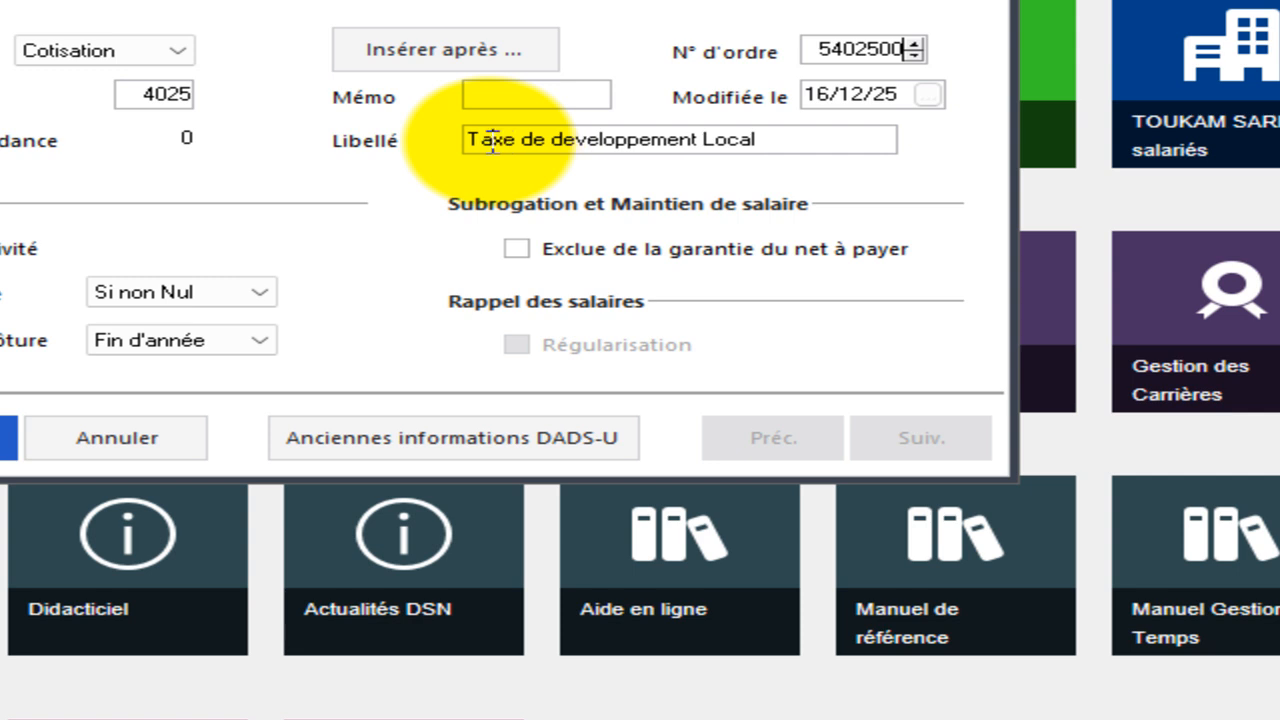
Correct the rubrique's label to Taxe de Developpement Local.
left_click(563, 147)
key("BackSpace")
type("é")
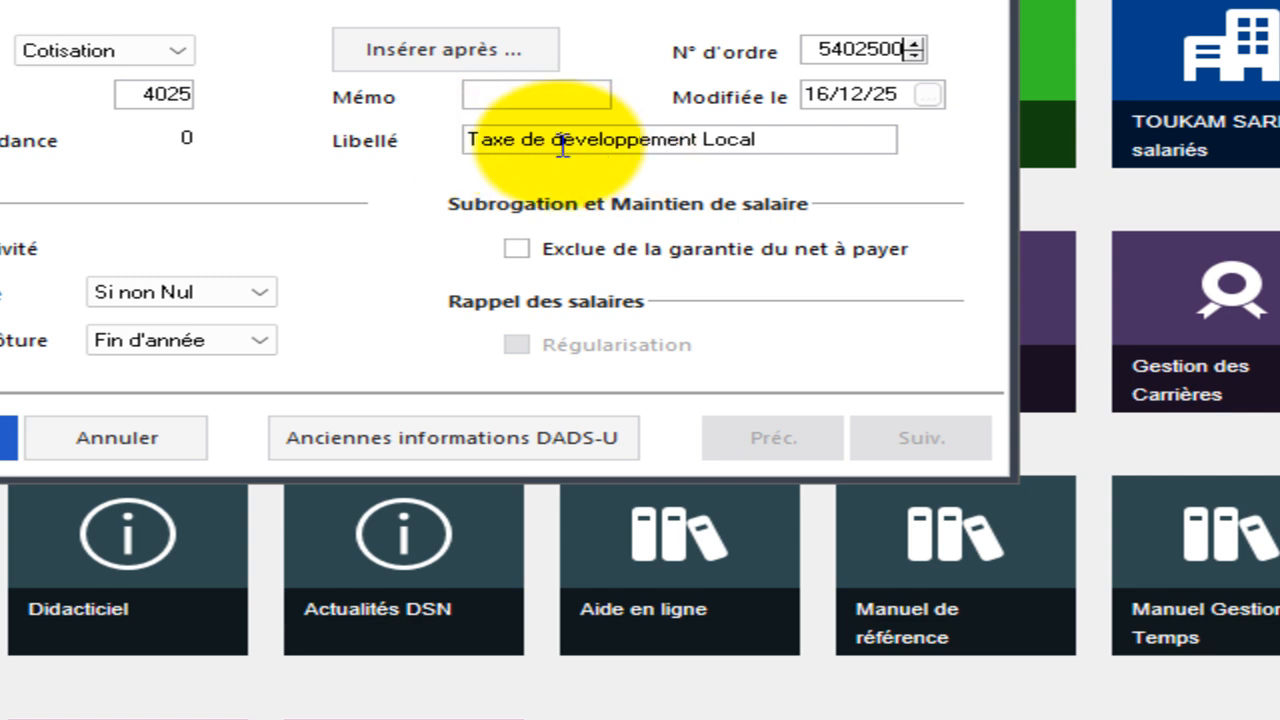
left_click(563, 147)
key("BackSpace")
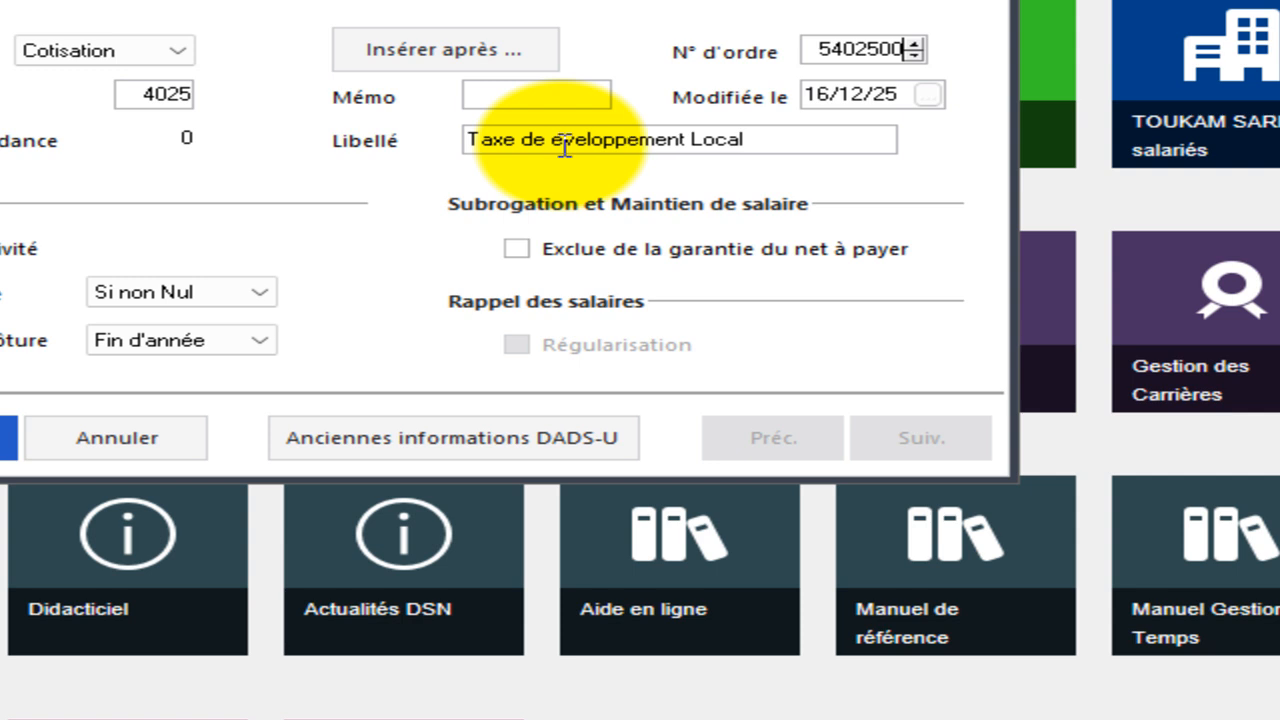
key("Delete")
type("De")
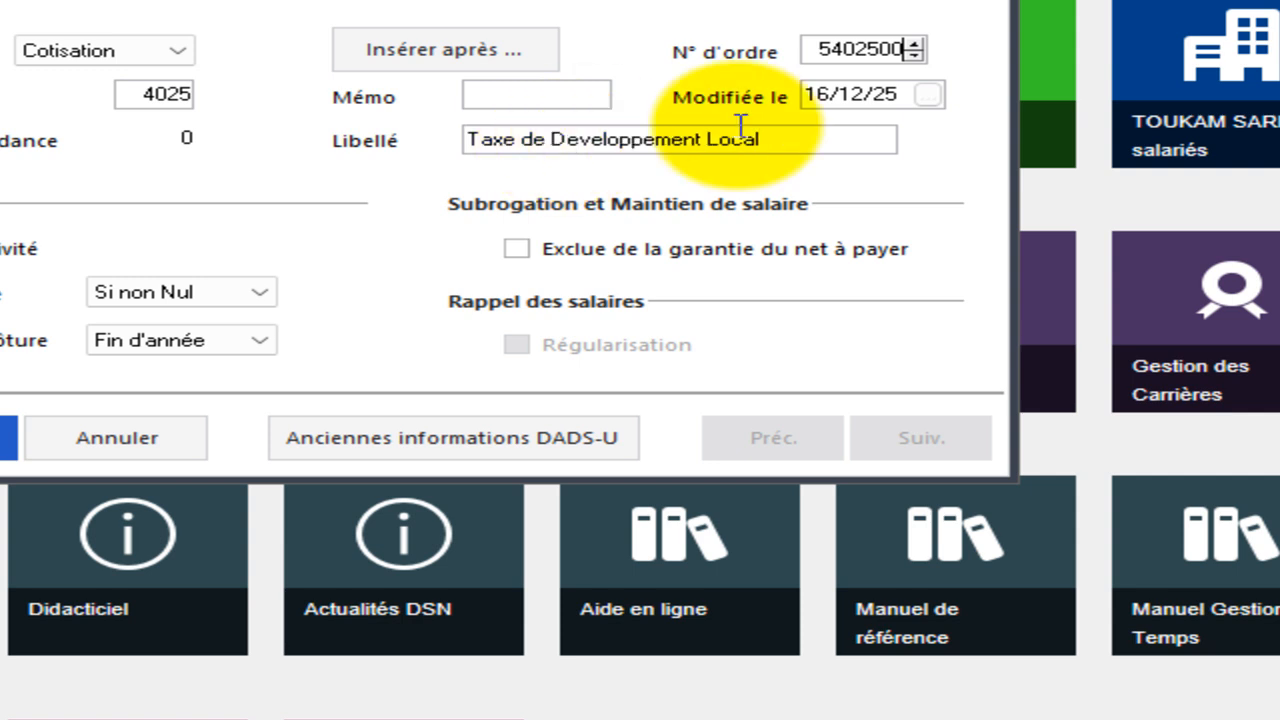
Assign the IMPOTS contribution fund to the rubrique and save the changes when closing the form.
left_click(113, 0)
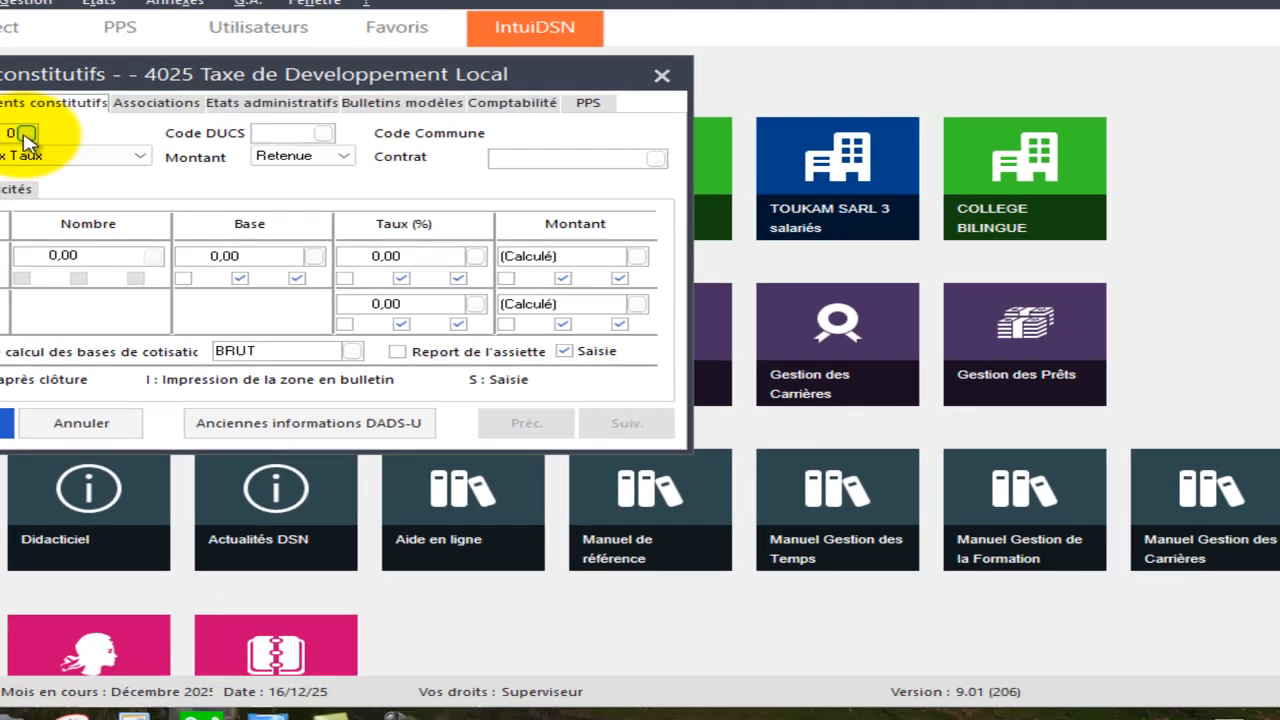
left_click(37, 21)
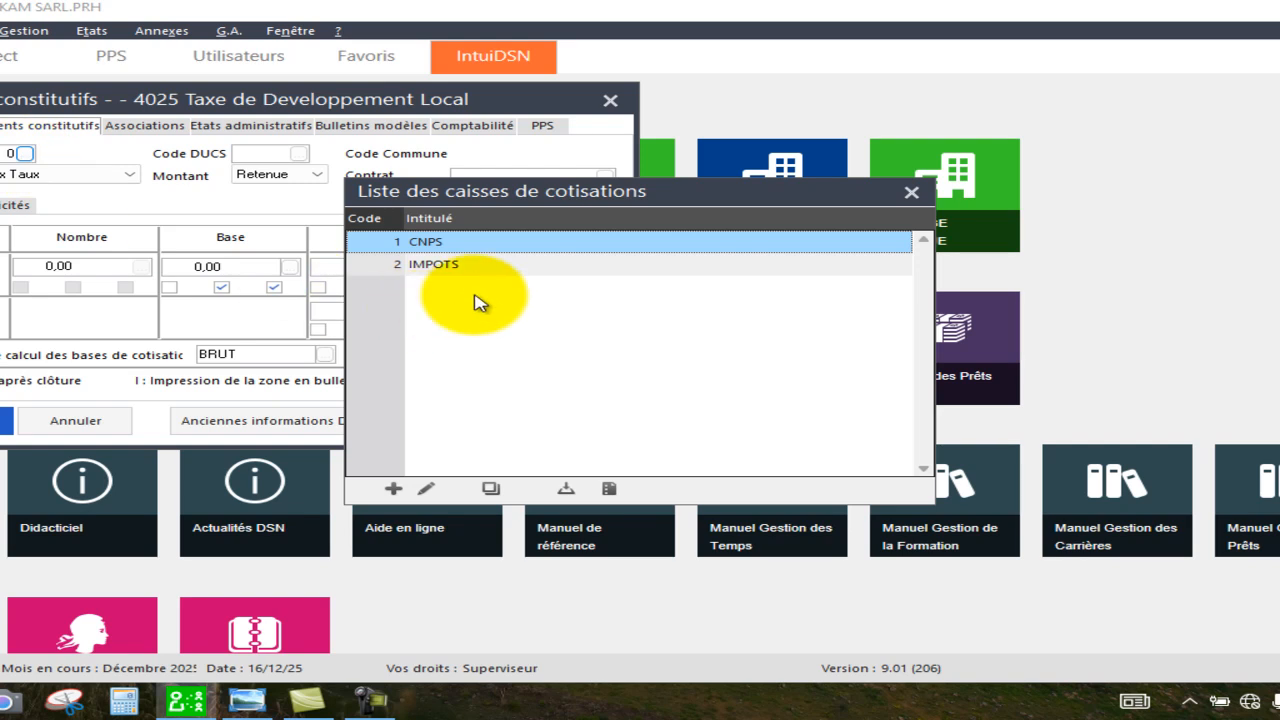
double_click(458, 267)
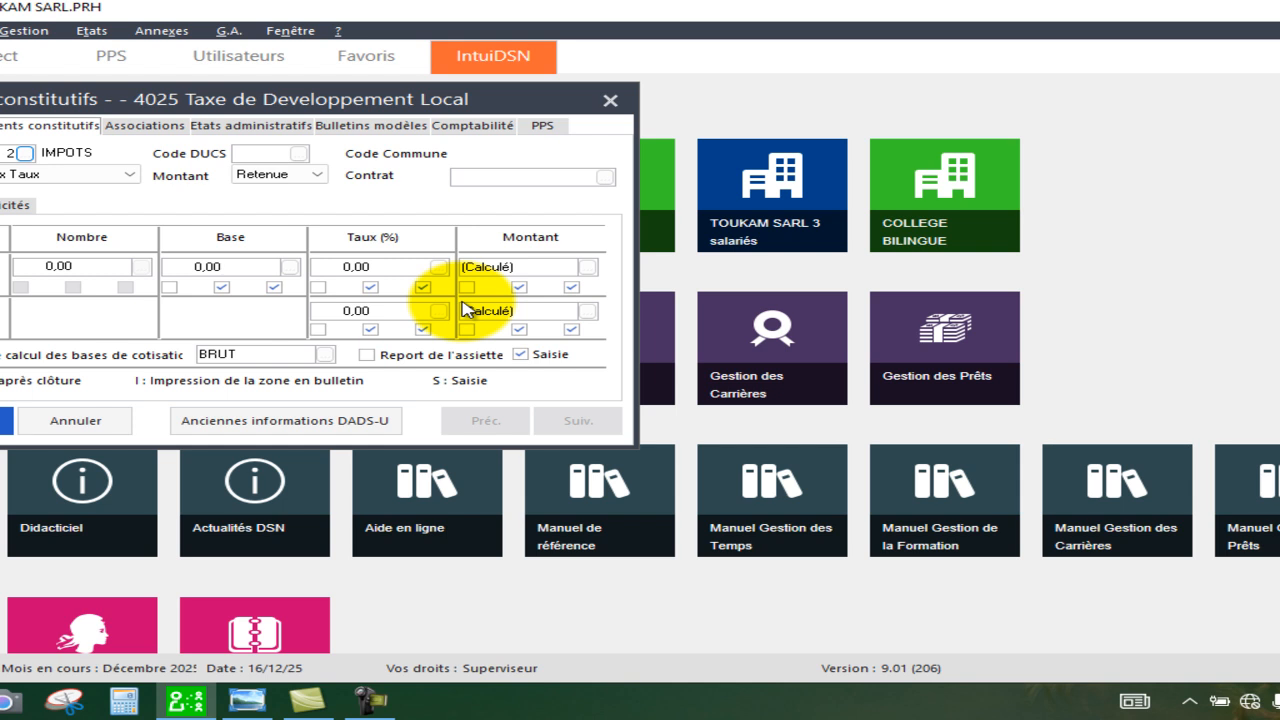
left_click(76, 421)
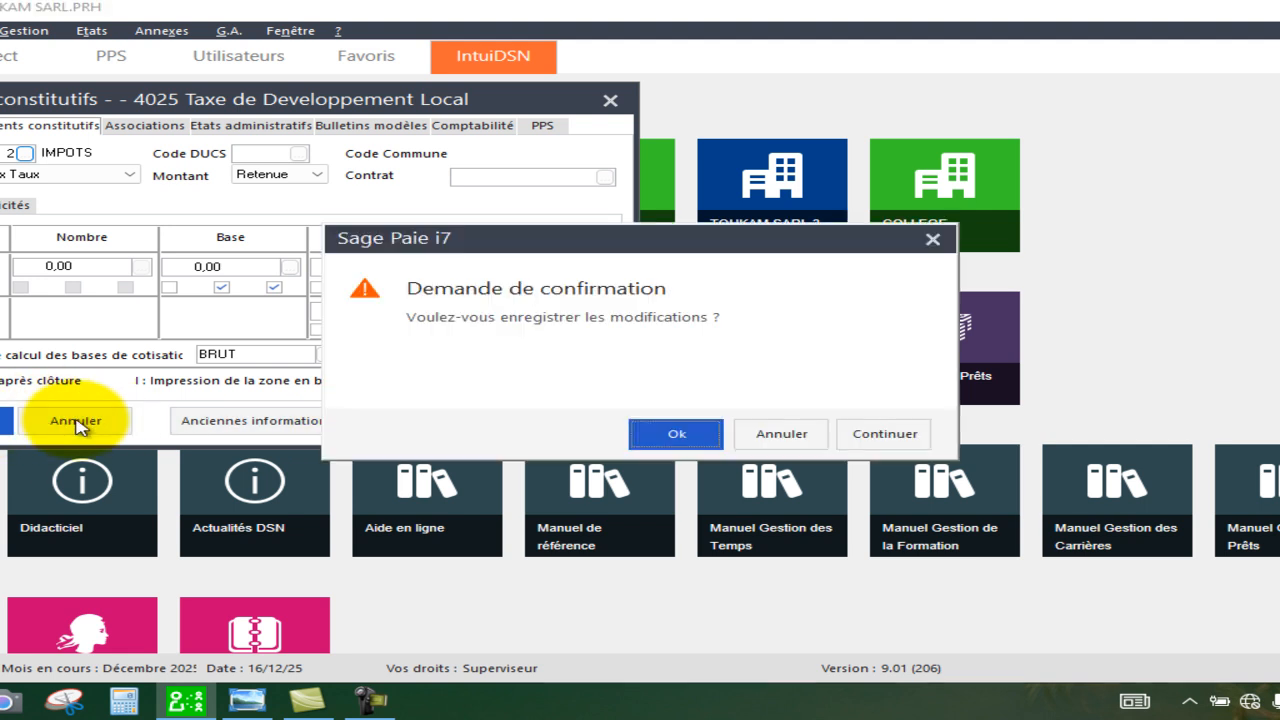
left_click(676, 435)
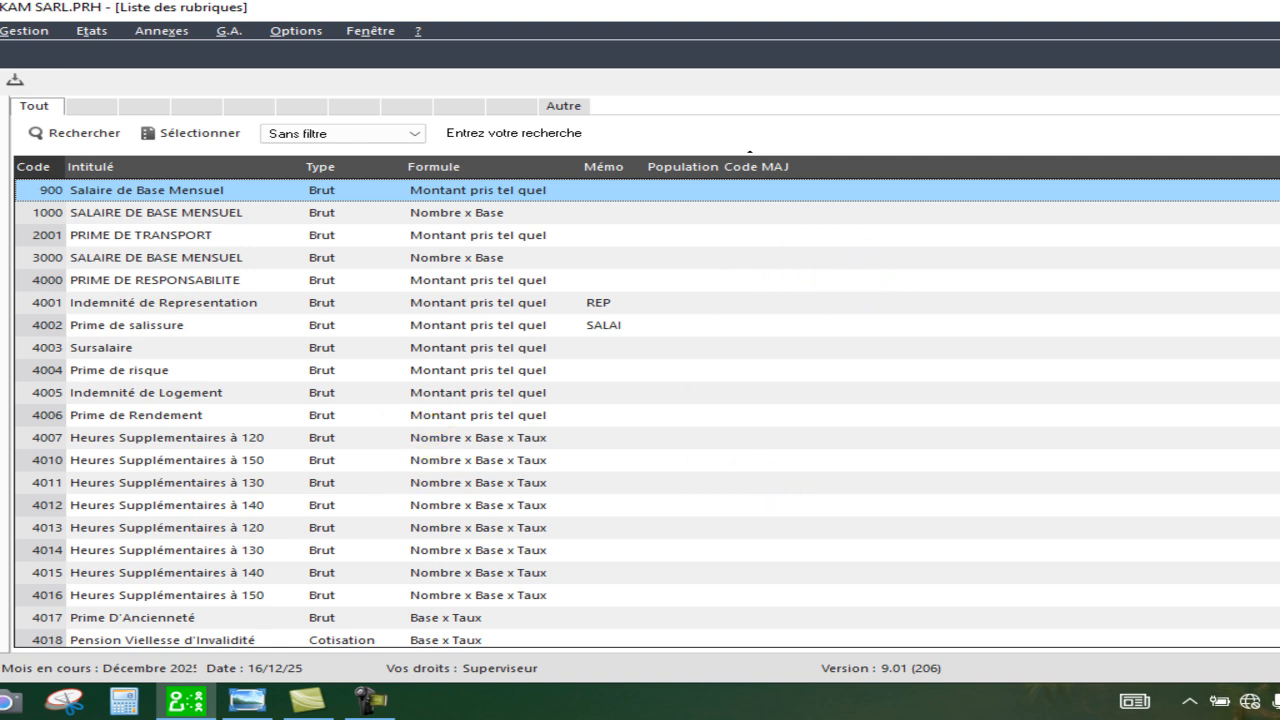
Locate the new 4025 Taxe de Developpement Local rubrique in the rubriques list.
scroll(647, 414, "down", 3)
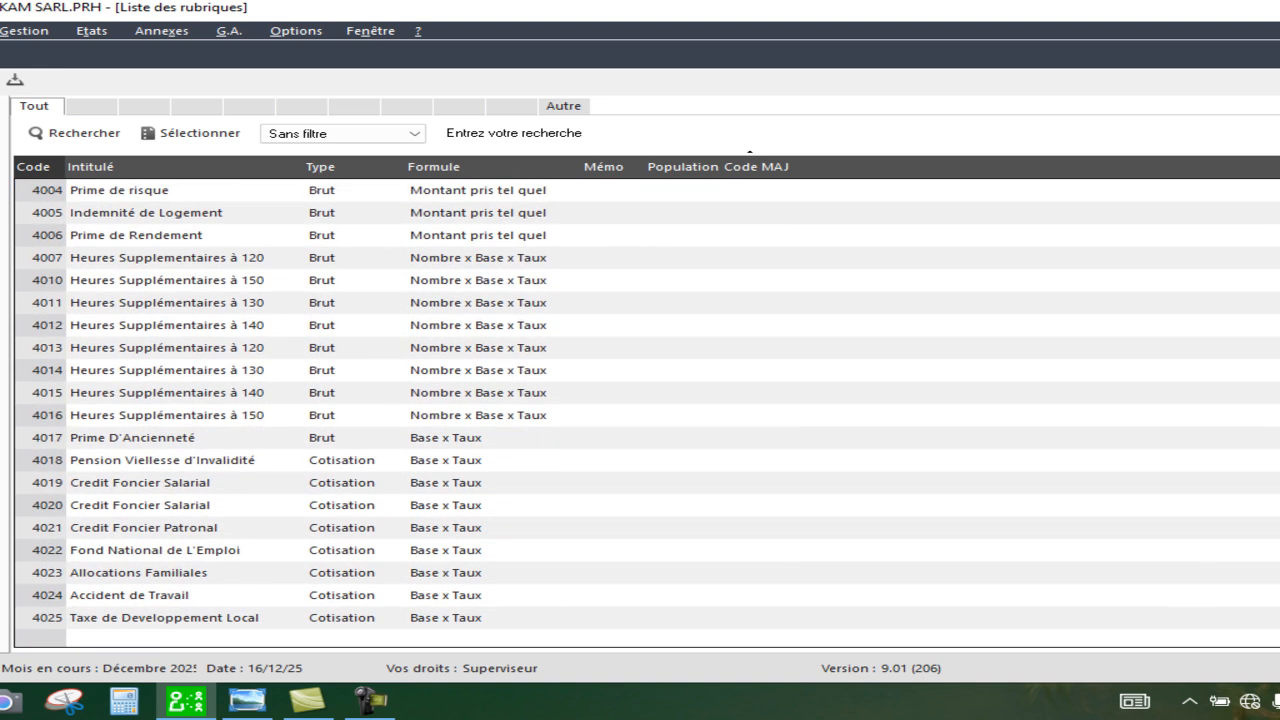
left_click(399, 622)
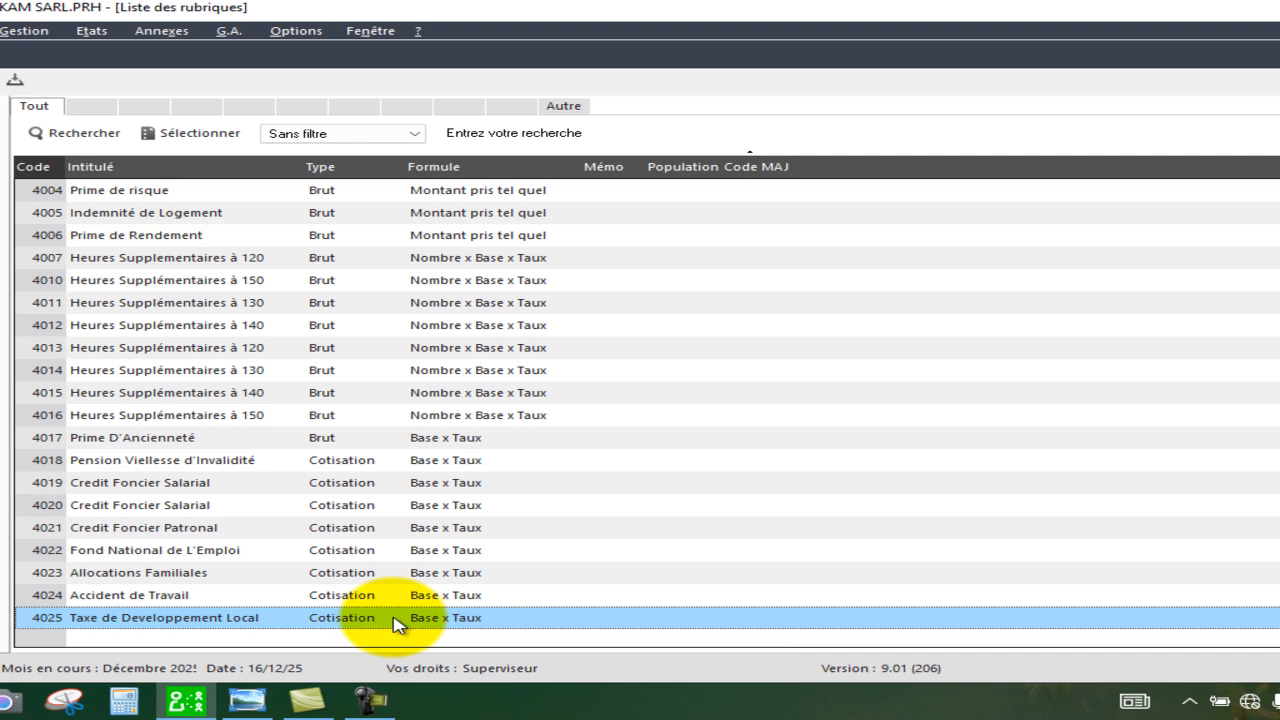
right_click(397, 623)
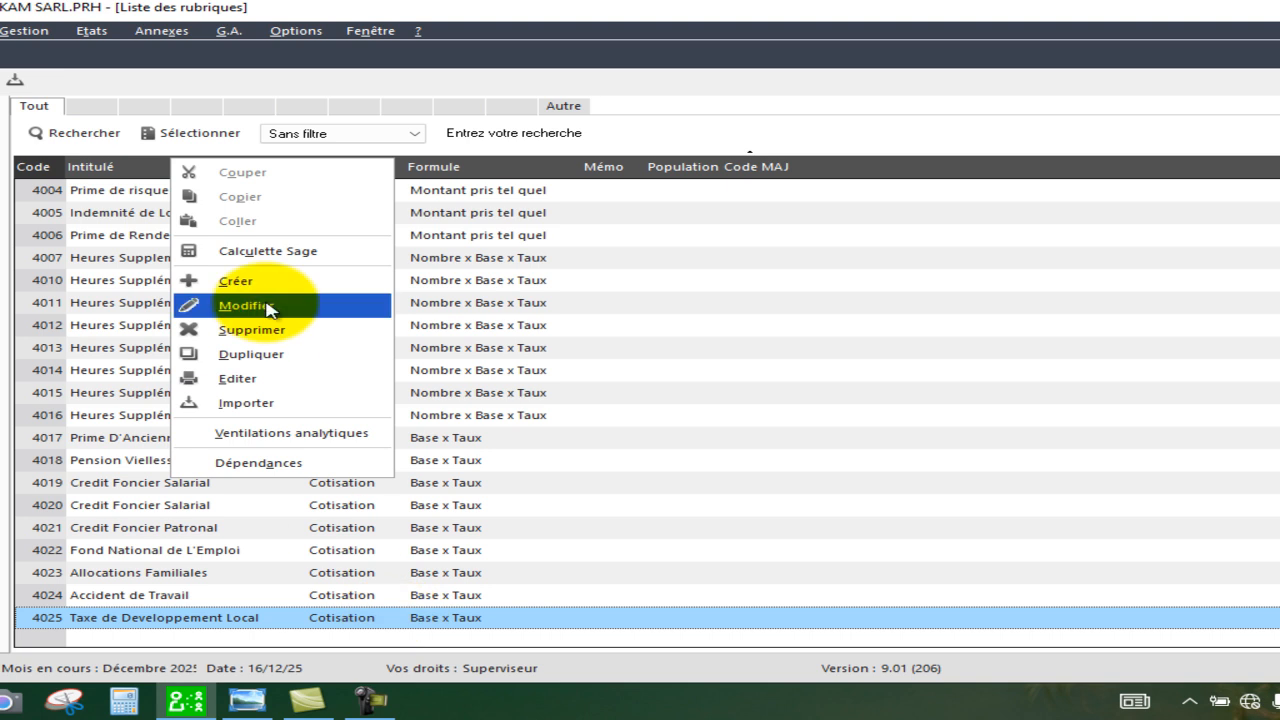
left_click(298, 338)
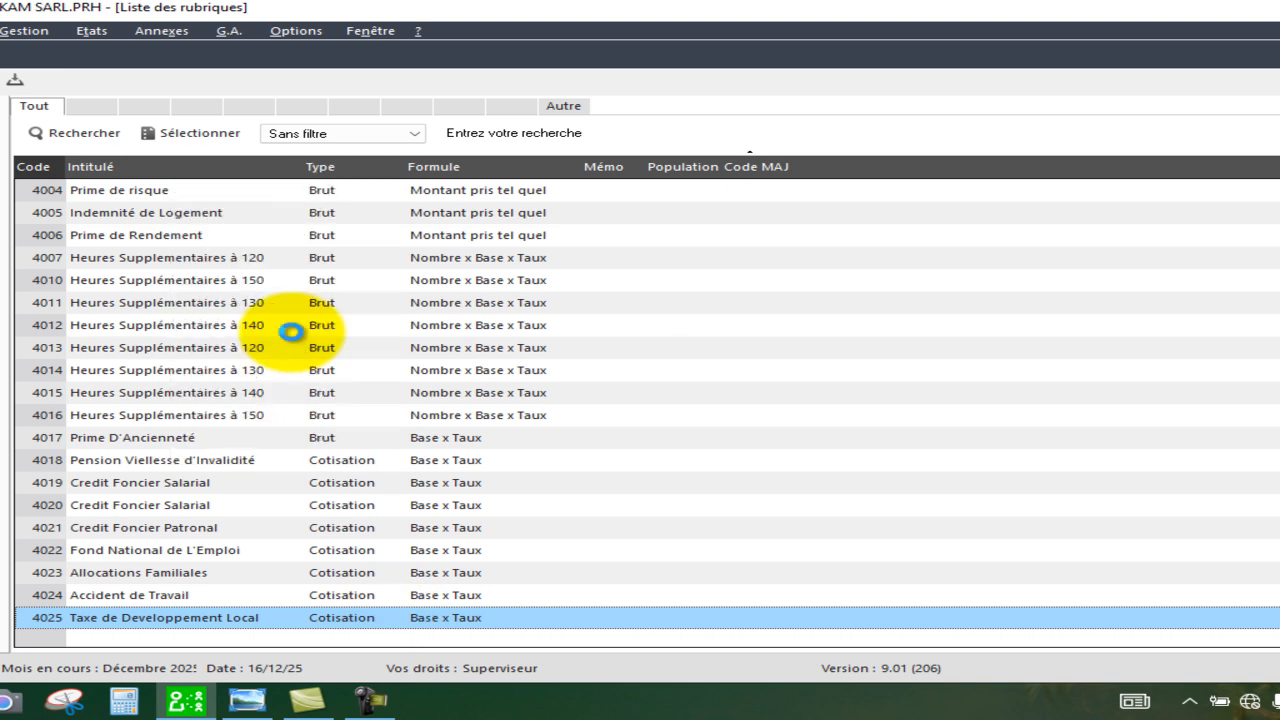
left_click(783, 438)
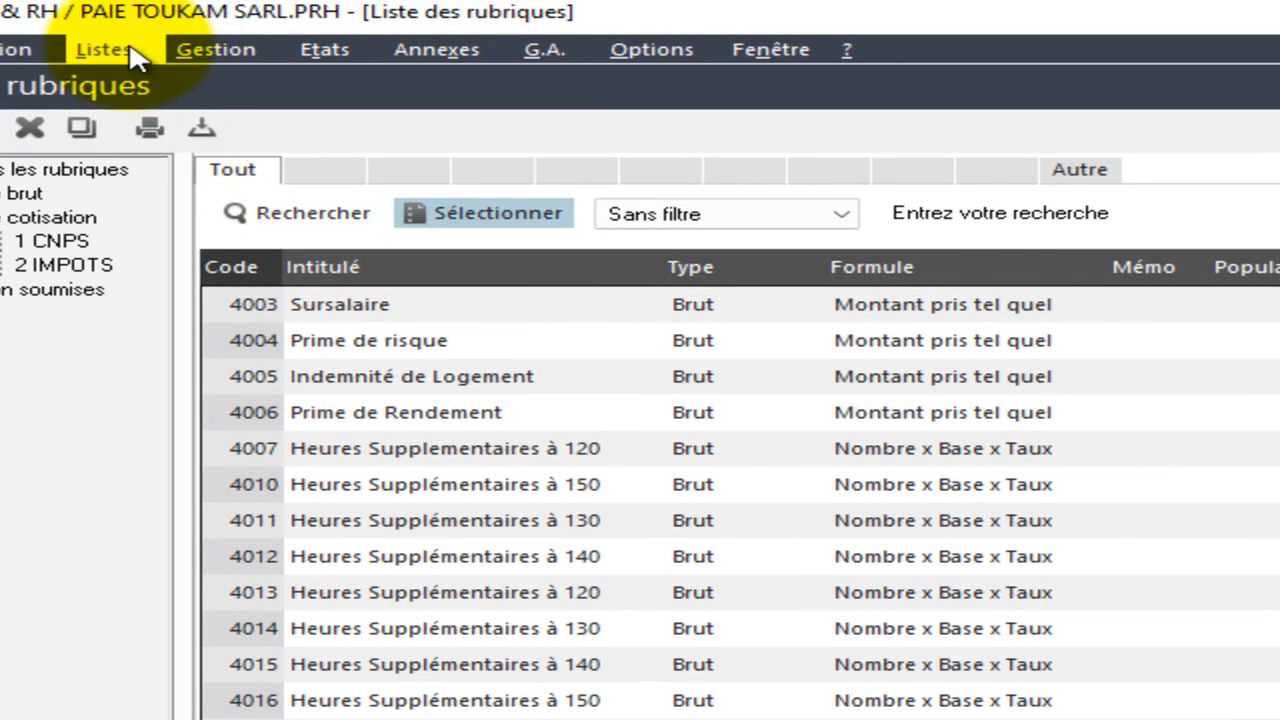
Open the constants list and start creating a new constant of type Tranche.
left_click(120, 52)
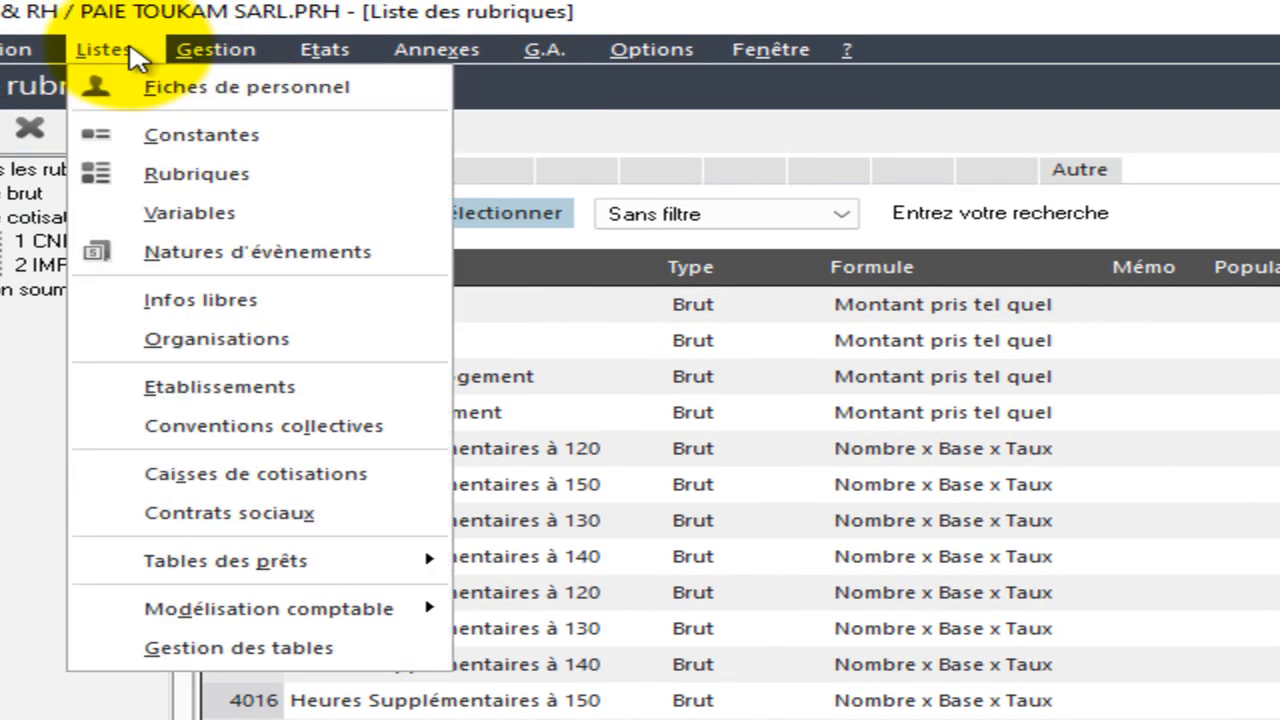
left_click(228, 140)
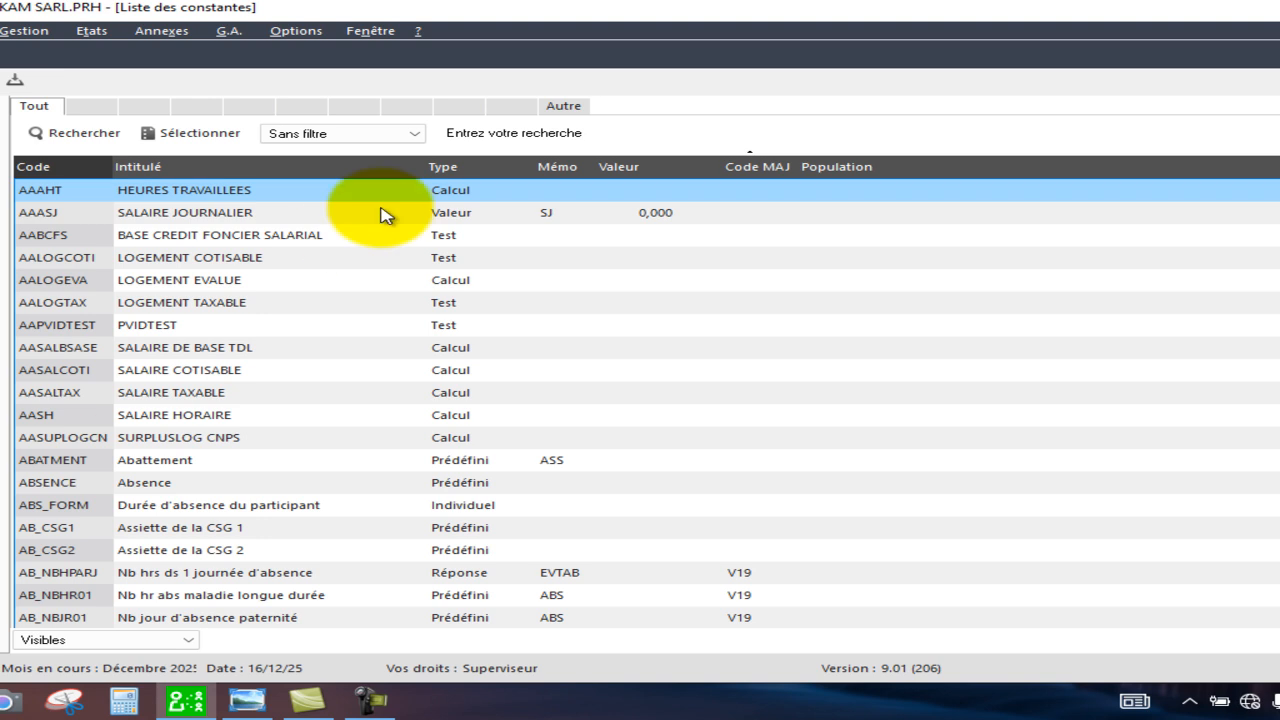
right_click(595, 265)
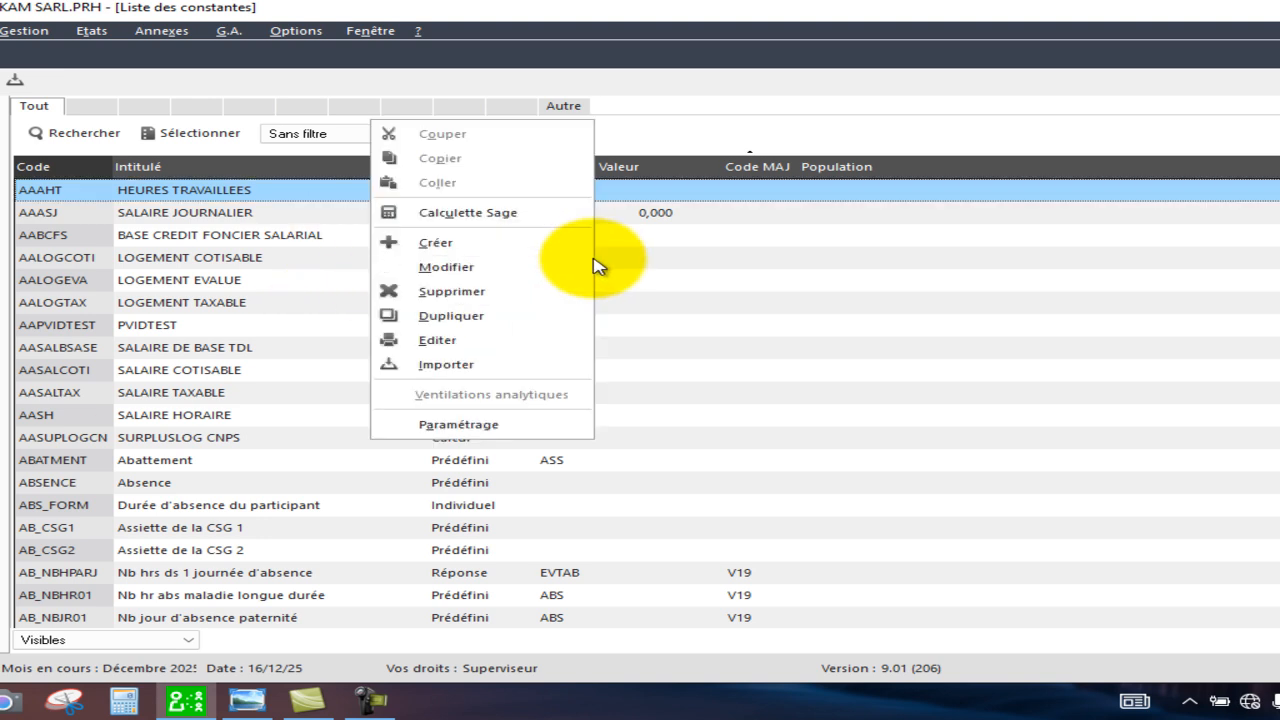
left_click(528, 245)
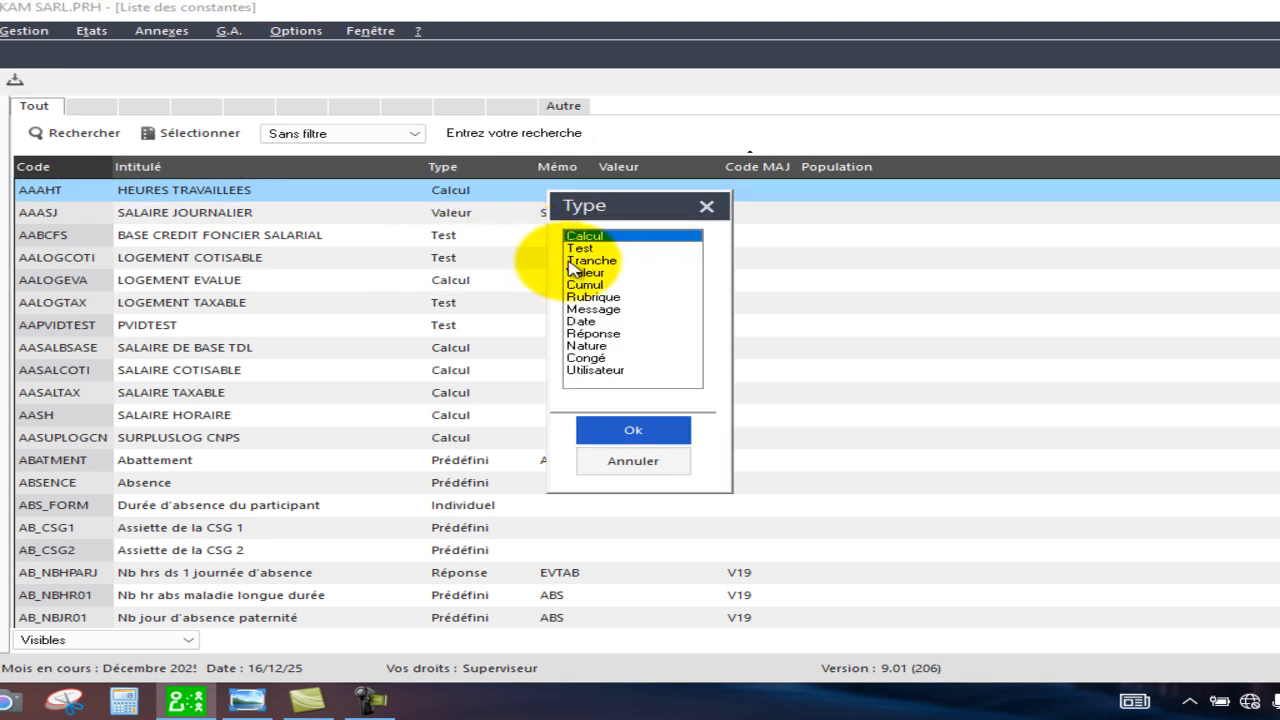
double_click(606, 264)
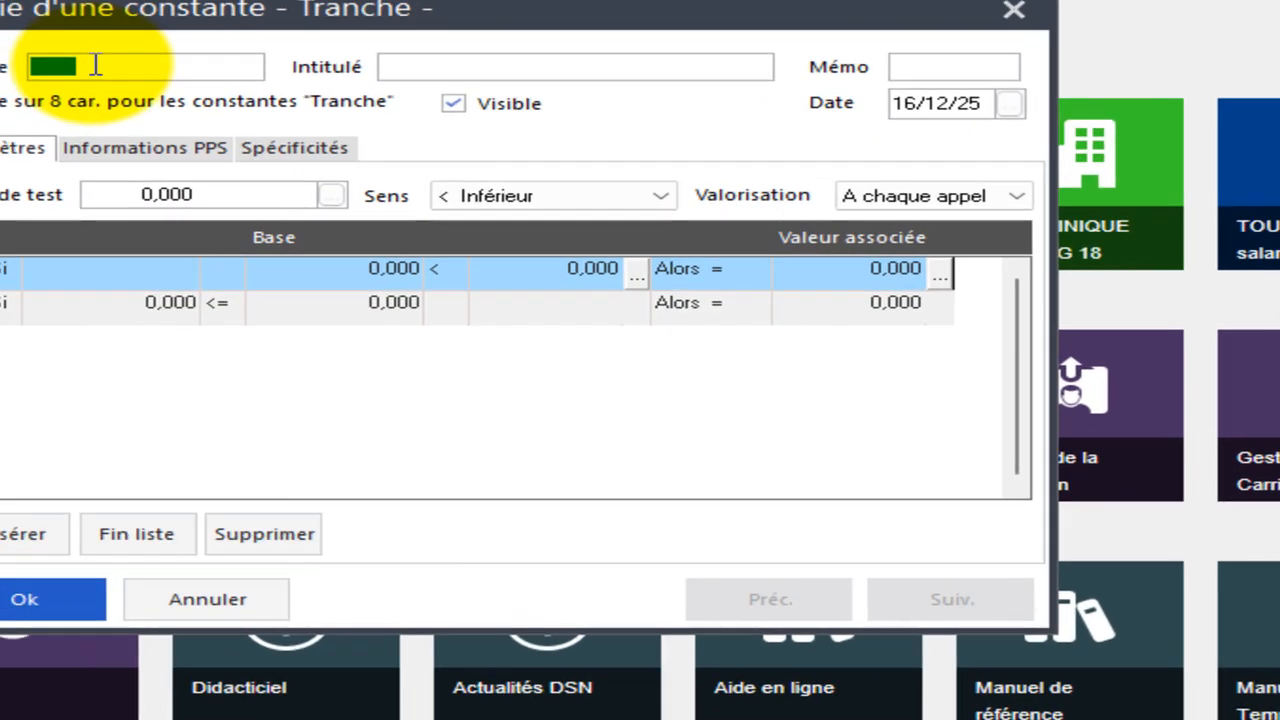
Set the new Tranche constant's code to AATDL and its label to TDL.
type("AATDL")
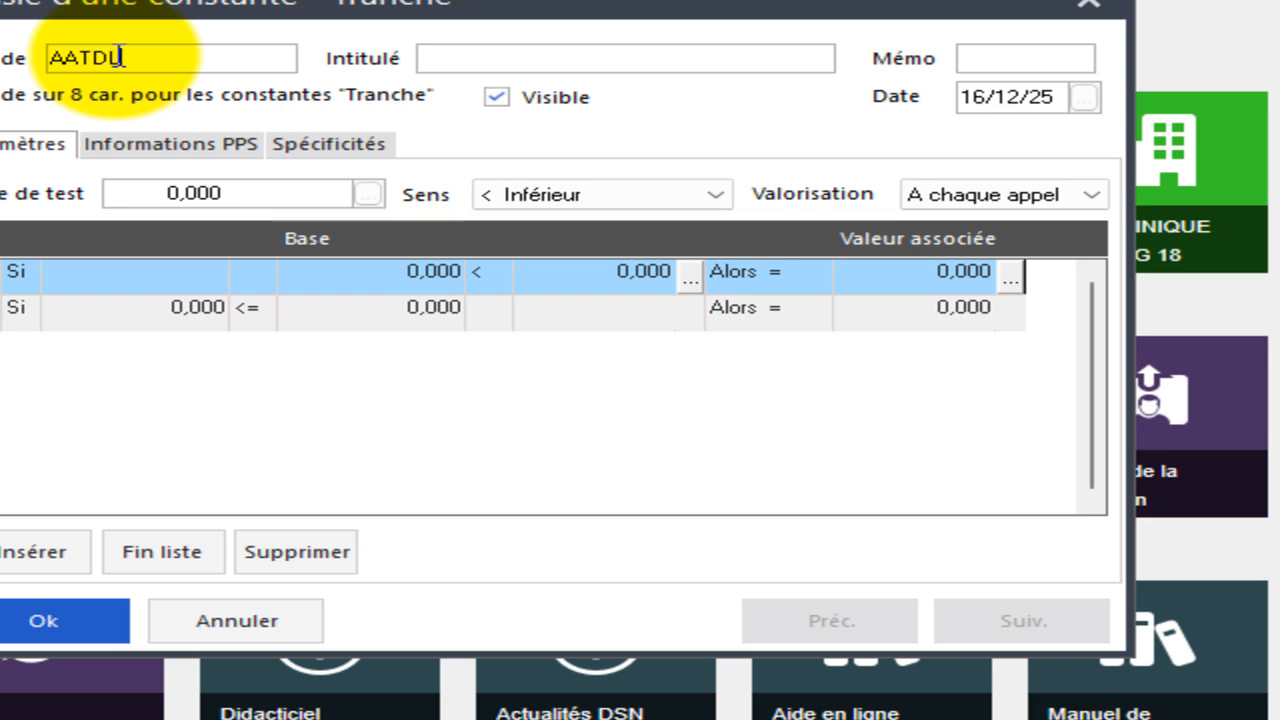
left_click(494, 66)
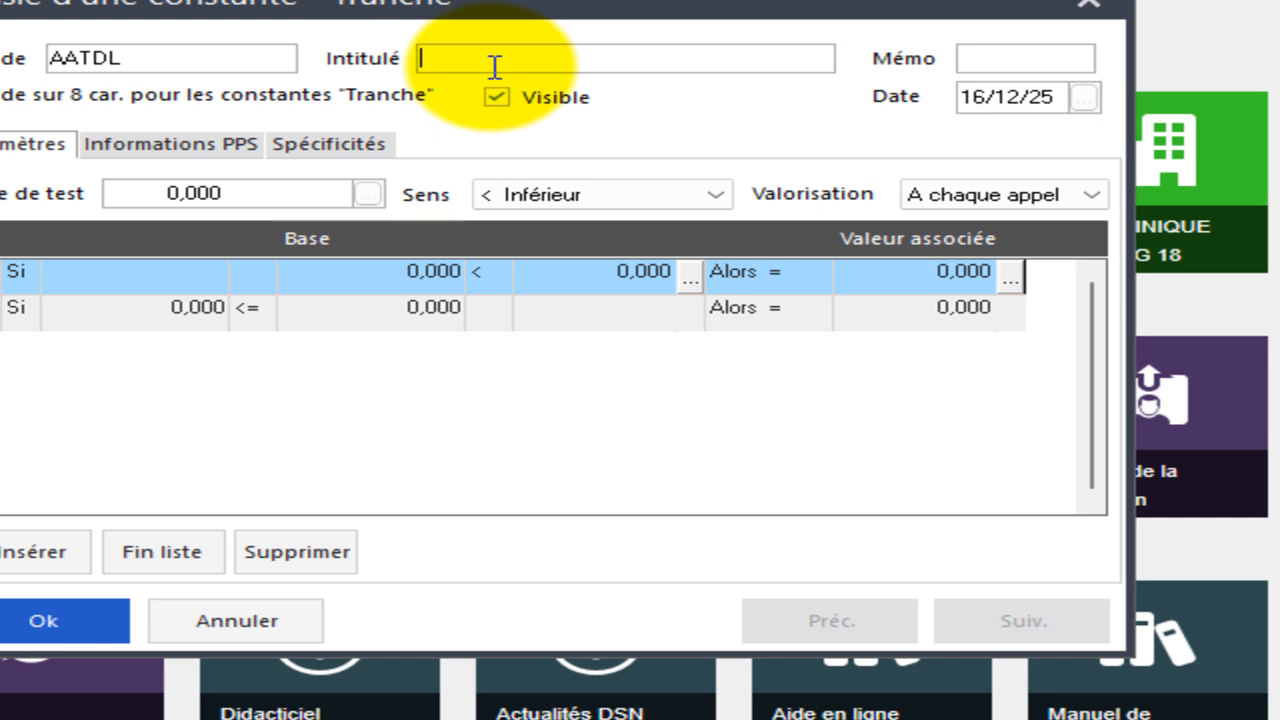
type("TDL")
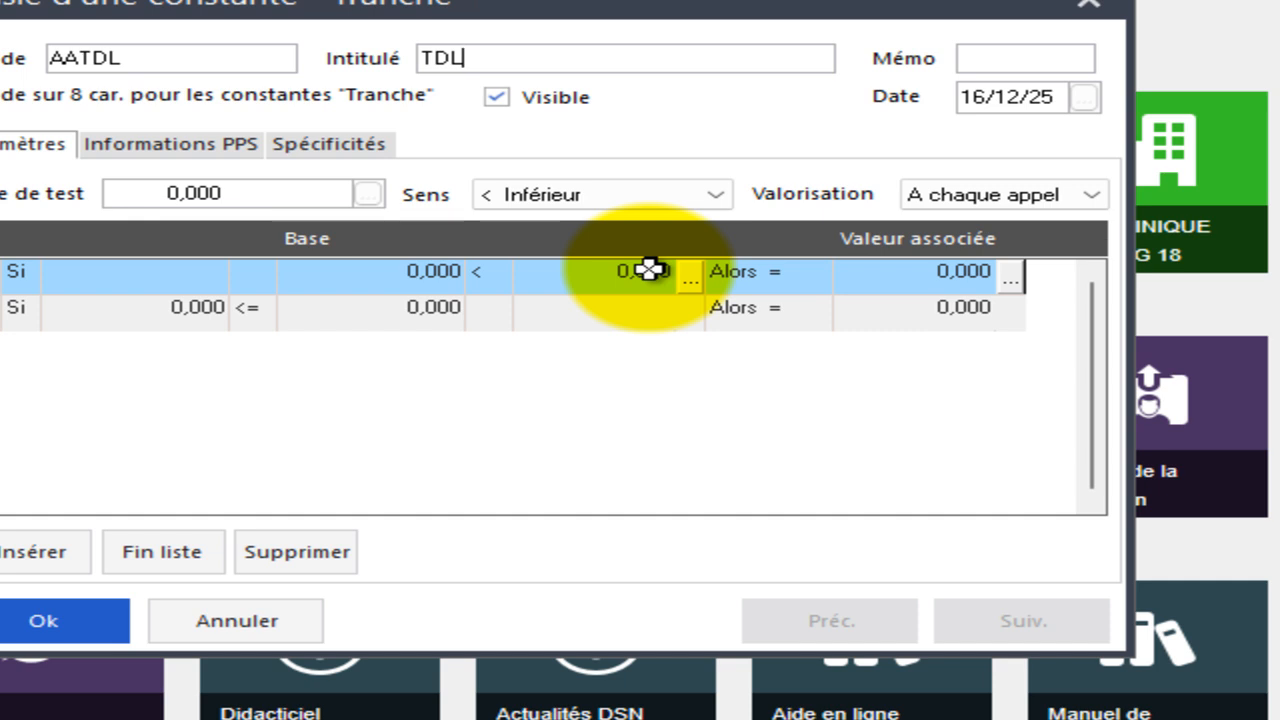
Choose the SALAIRE DE BASE TDL constant (AASALBSASE) as the test base.
left_click(366, 193)
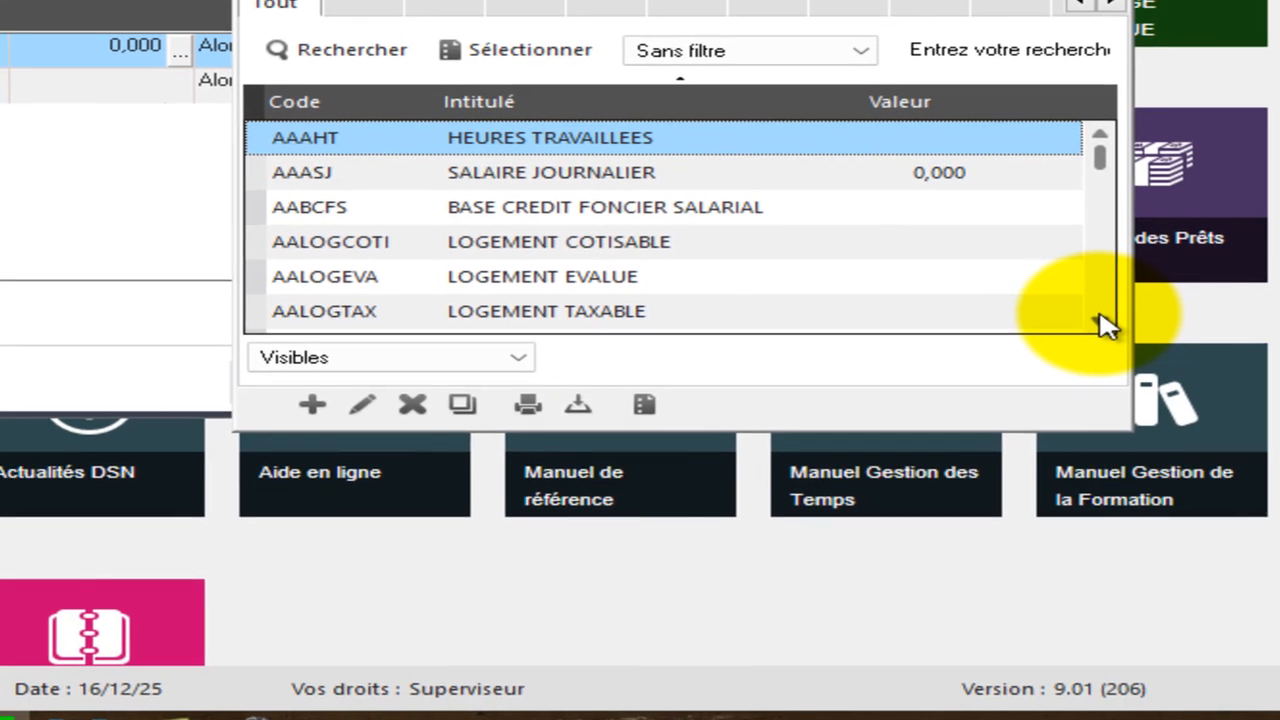
left_click(1098, 316)
left_click(1098, 318)
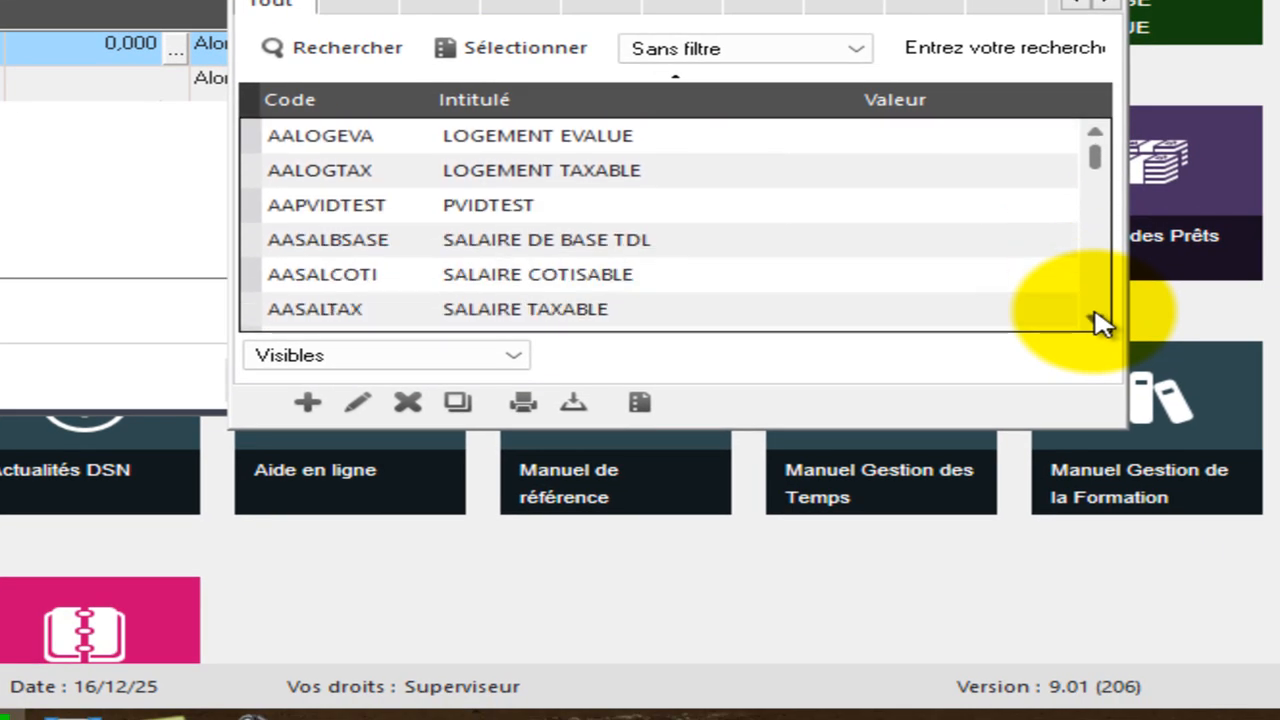
double_click(668, 255)
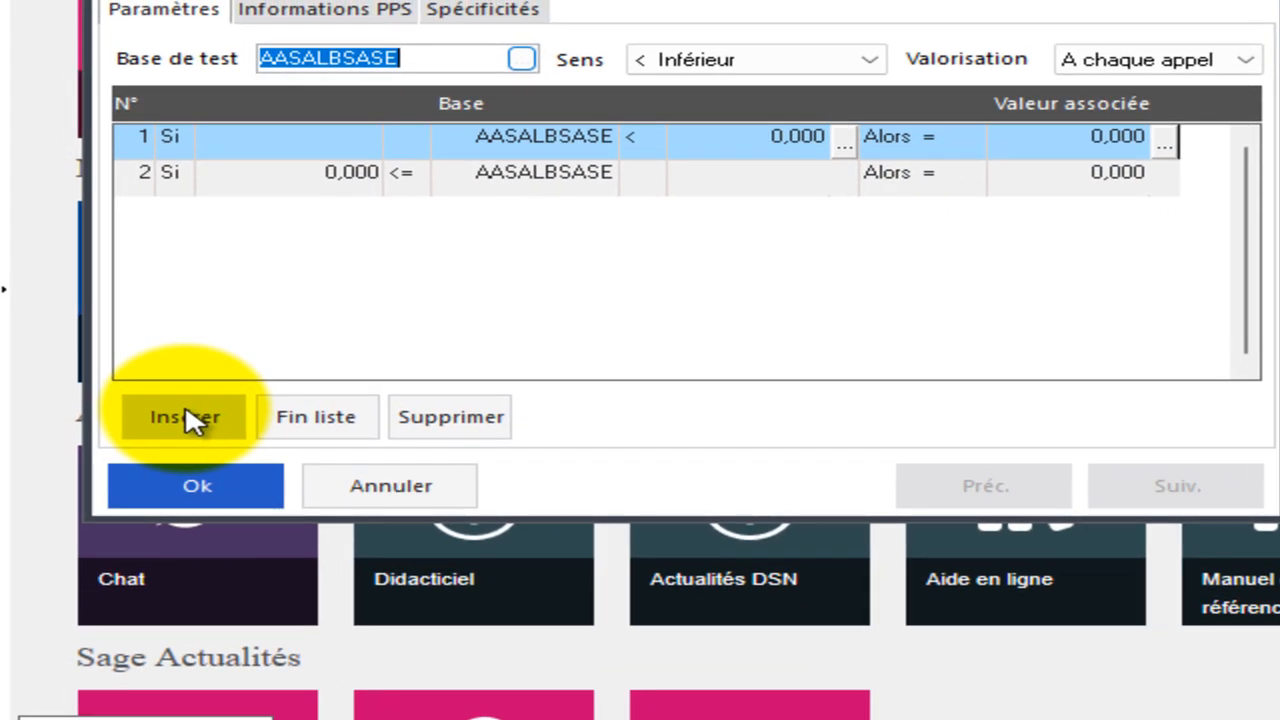
Insert extra bracket rows and set the first bracket's upper limit to 62000.
left_click(185, 416)
left_click(185, 416)
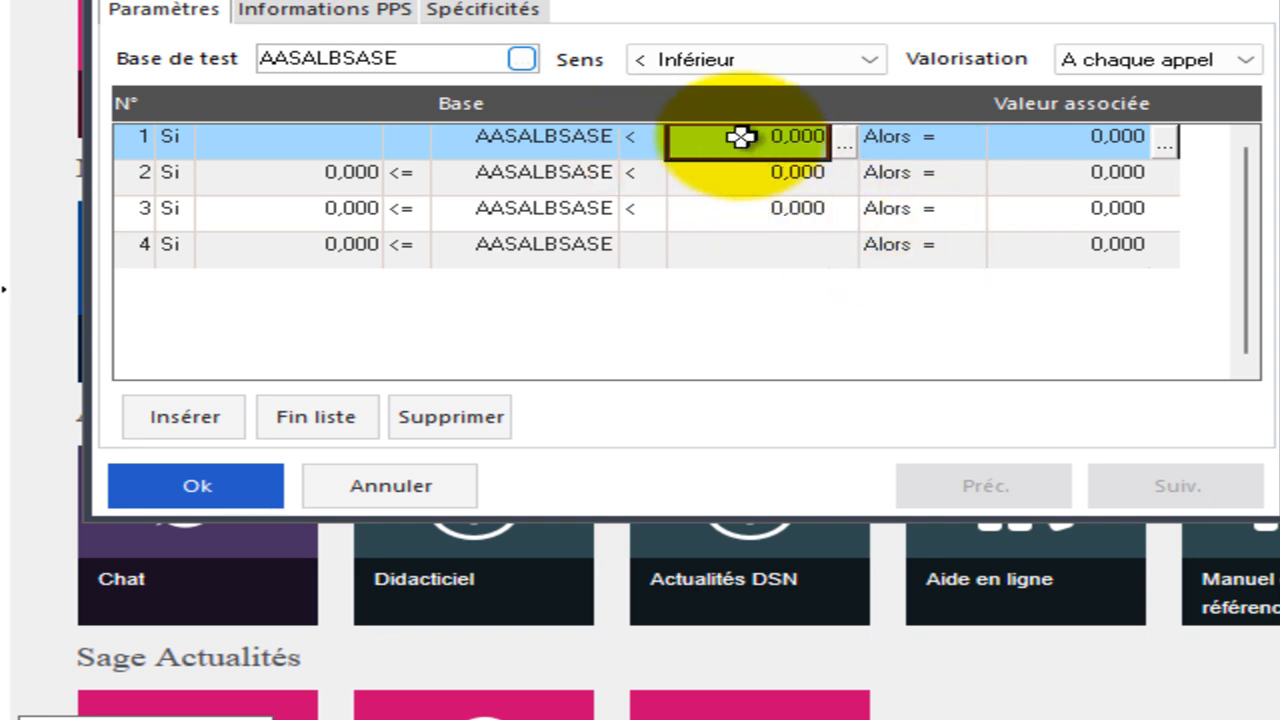
type("620")
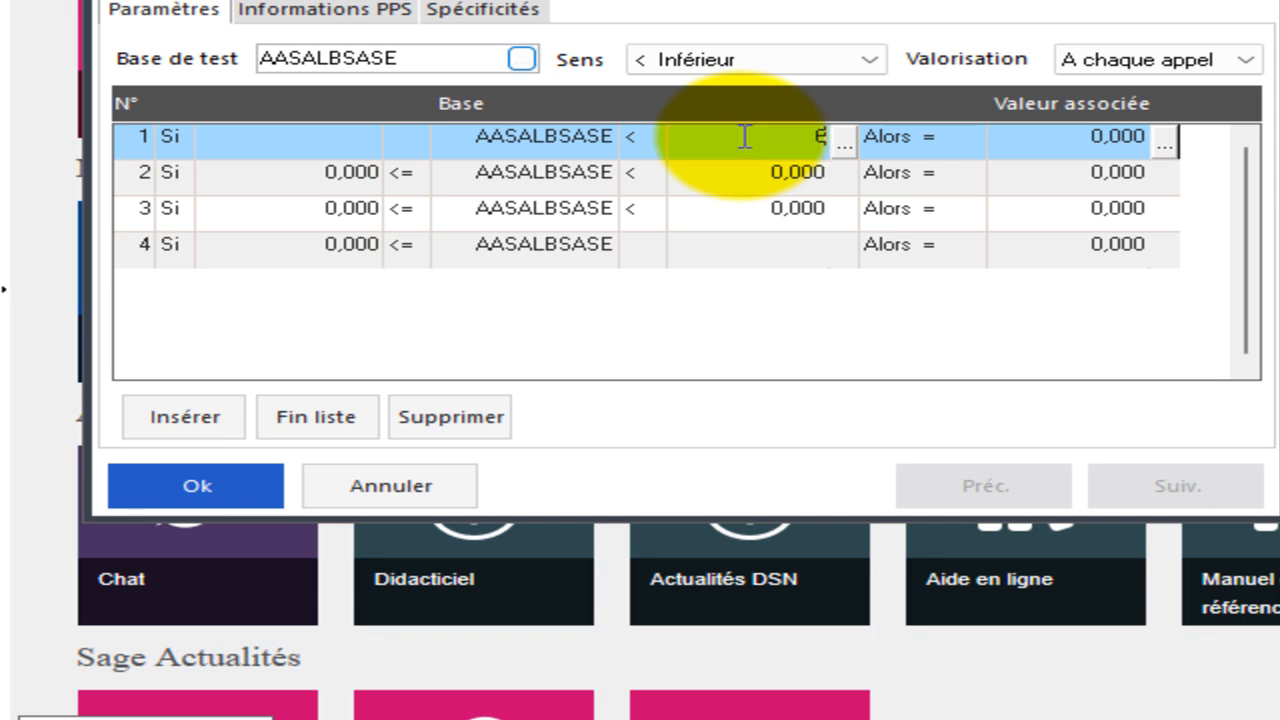
type("00")
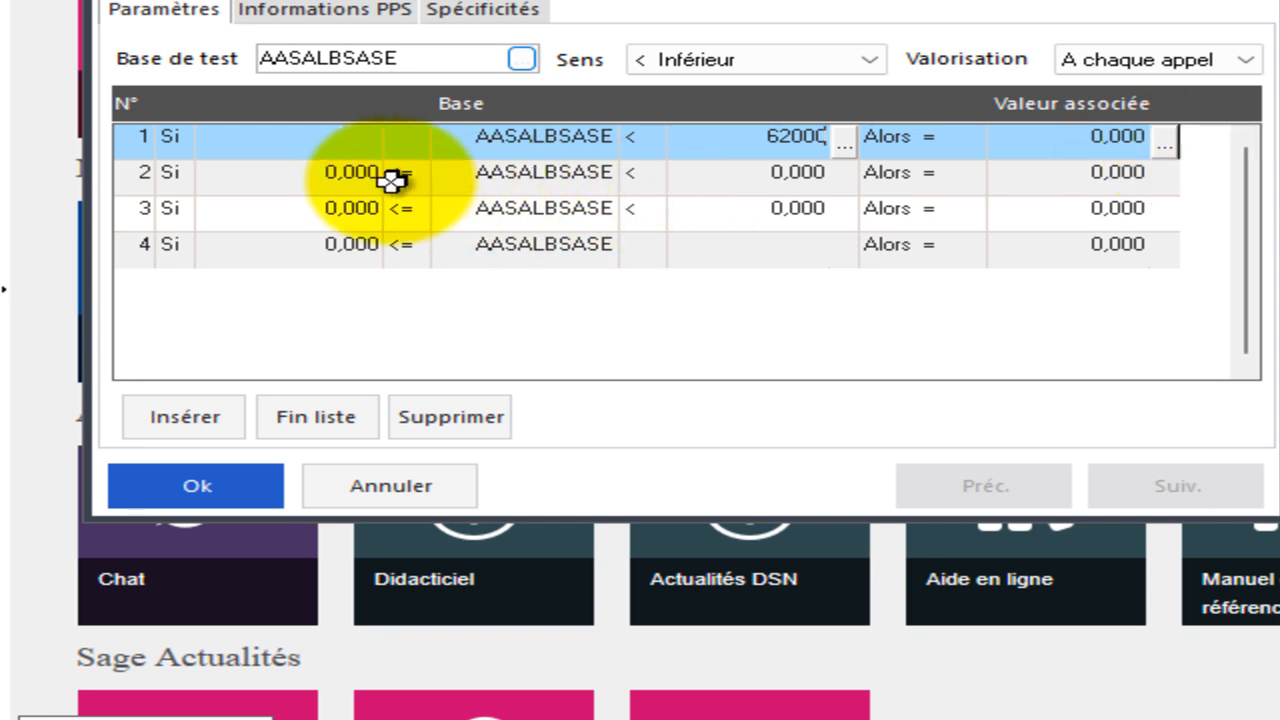
key("Return")
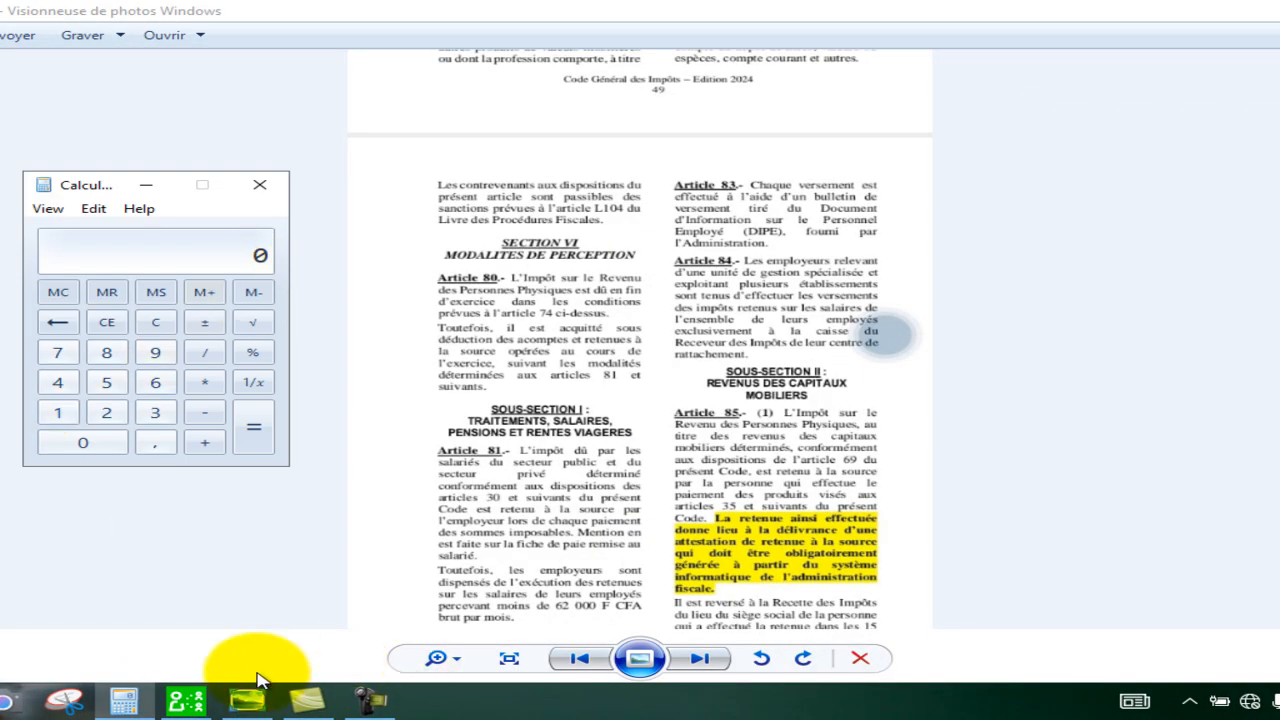
Set the second bracket's upper limit to 75000 with an associated value of 250.
left_click(187, 700)
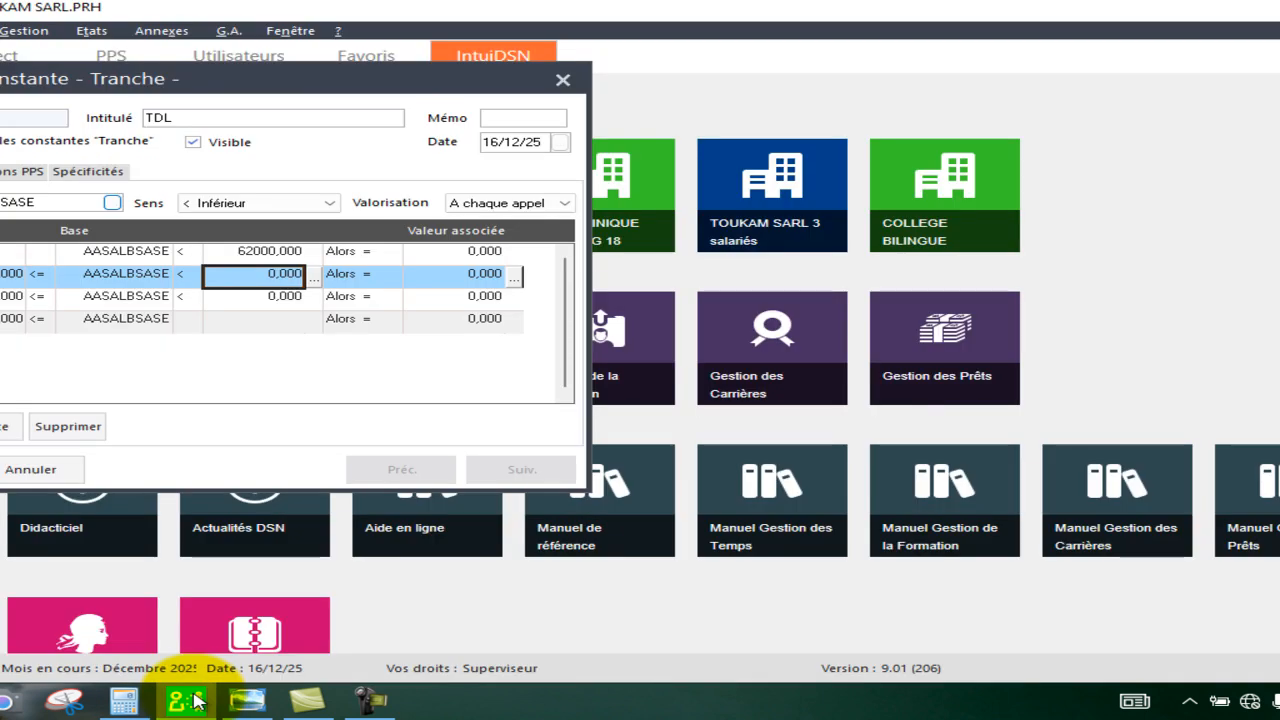
type("75000")
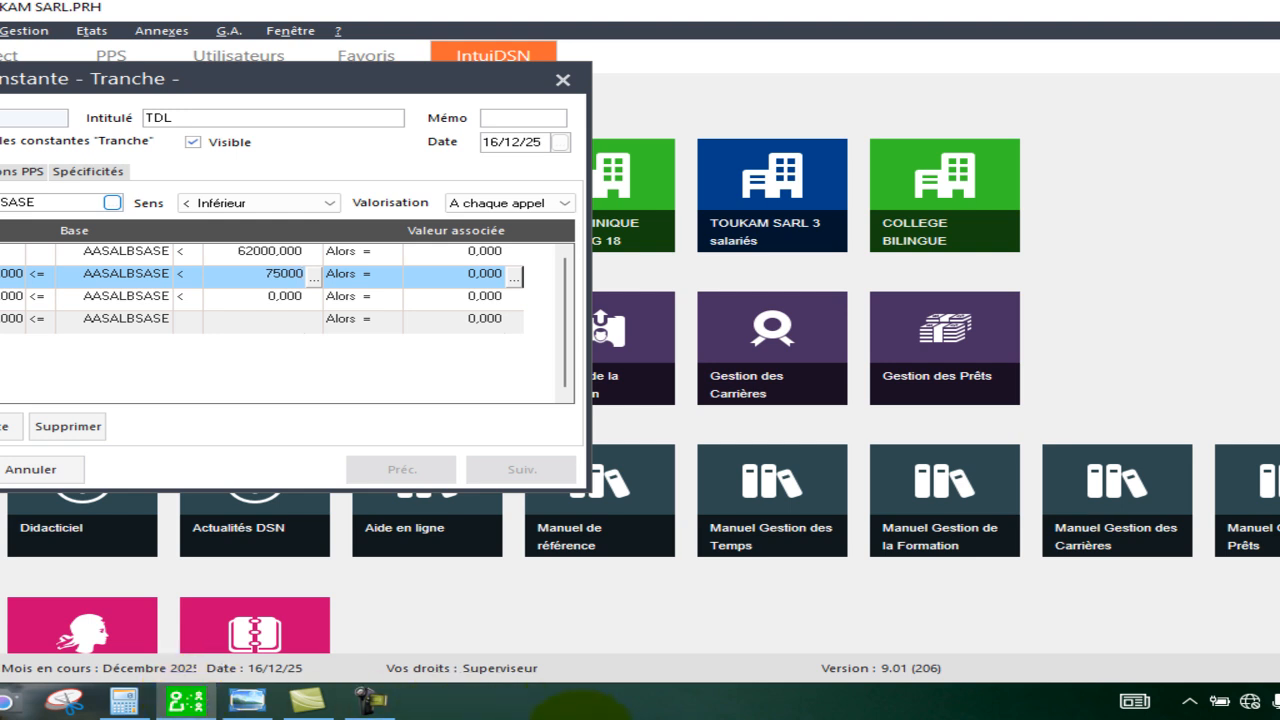
left_click(460, 277)
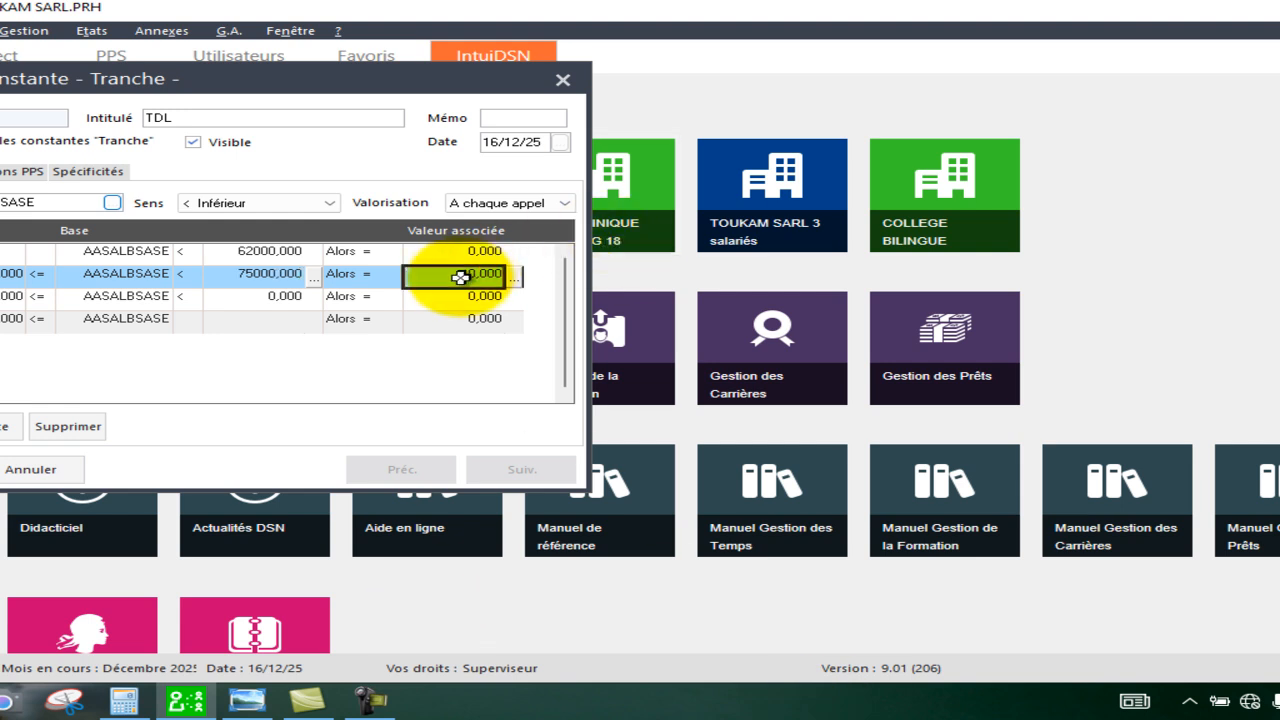
left_click(460, 277)
type("250")
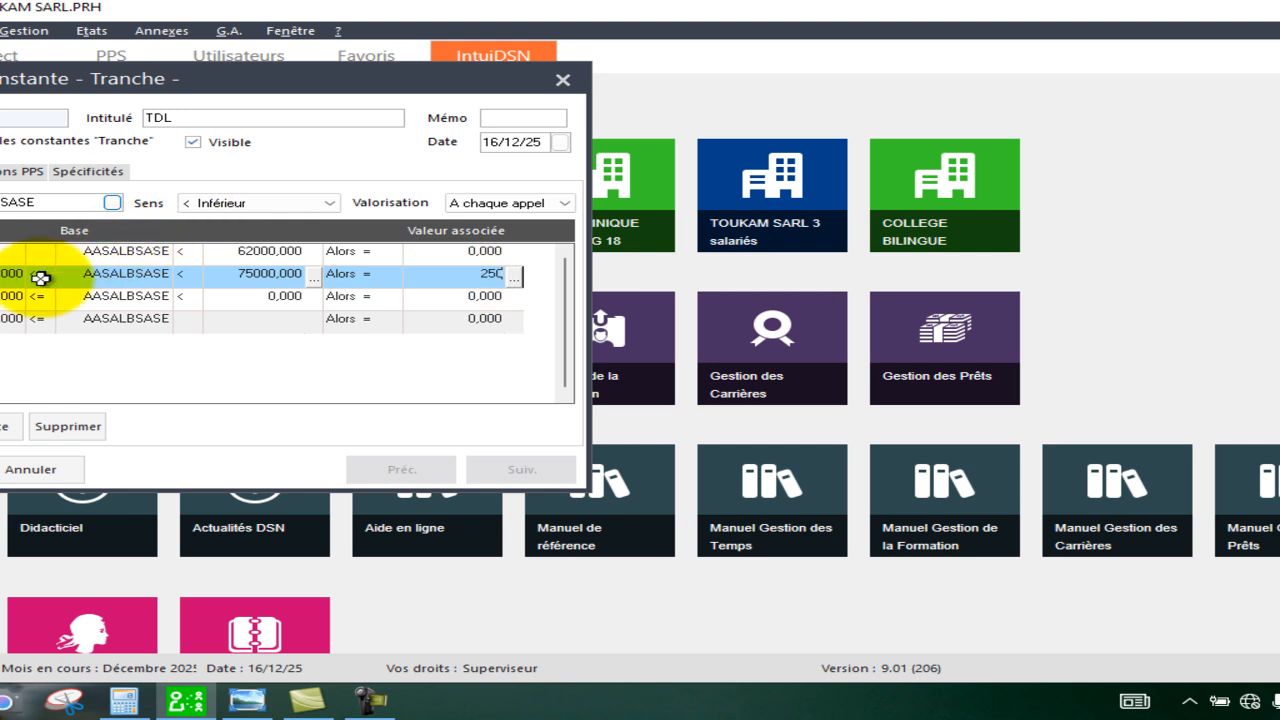
key("Return")
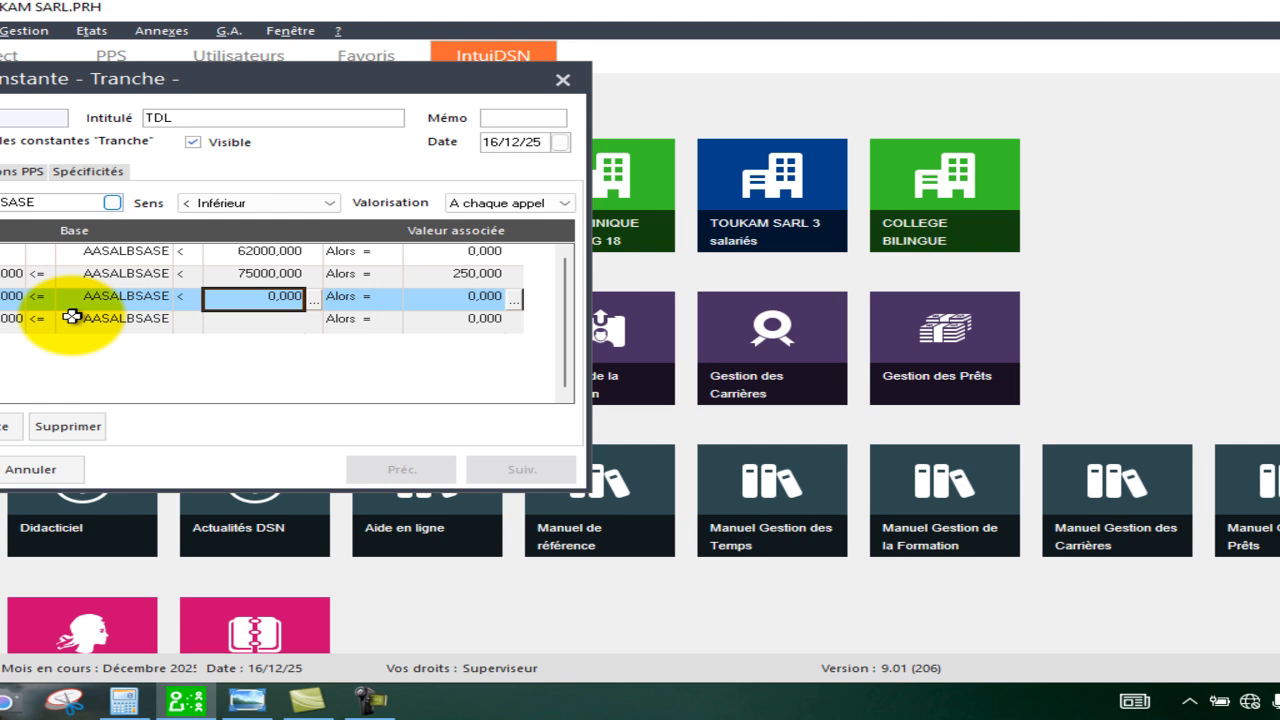
Set the third bracket's upper limit to 100000 with an associated value of 500.
left_click(244, 305)
type("100000")
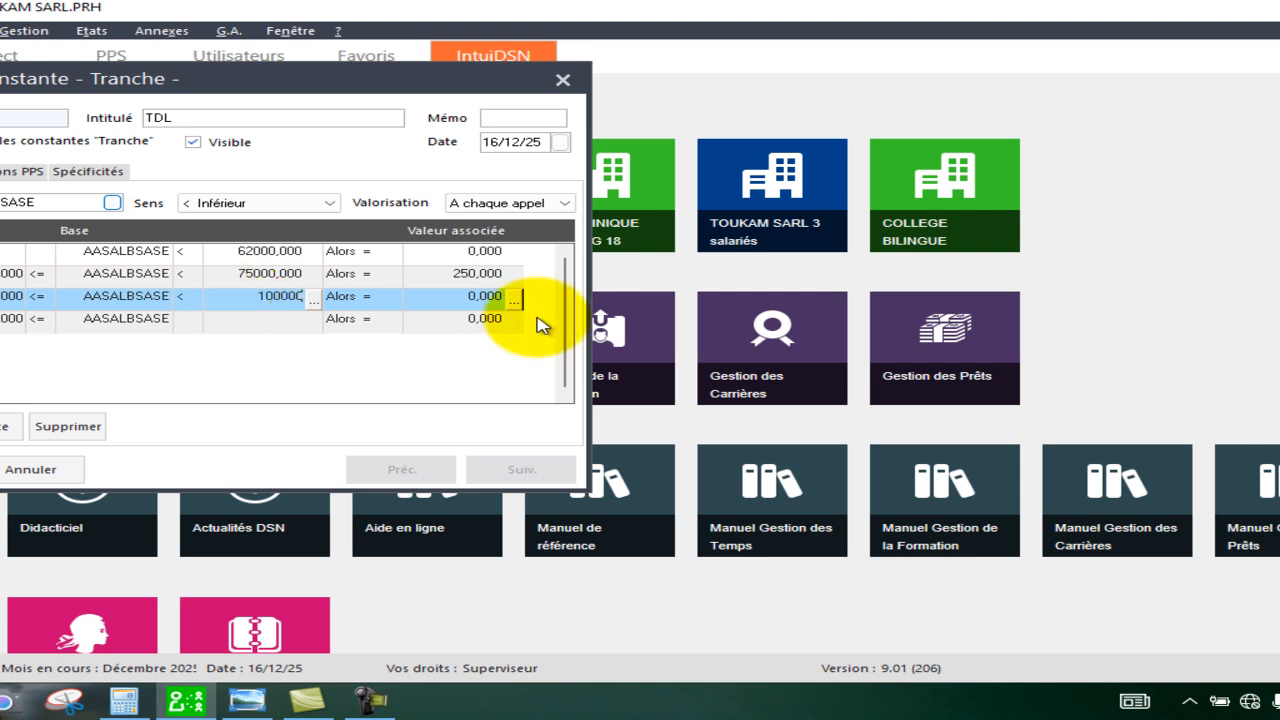
left_click(455, 297)
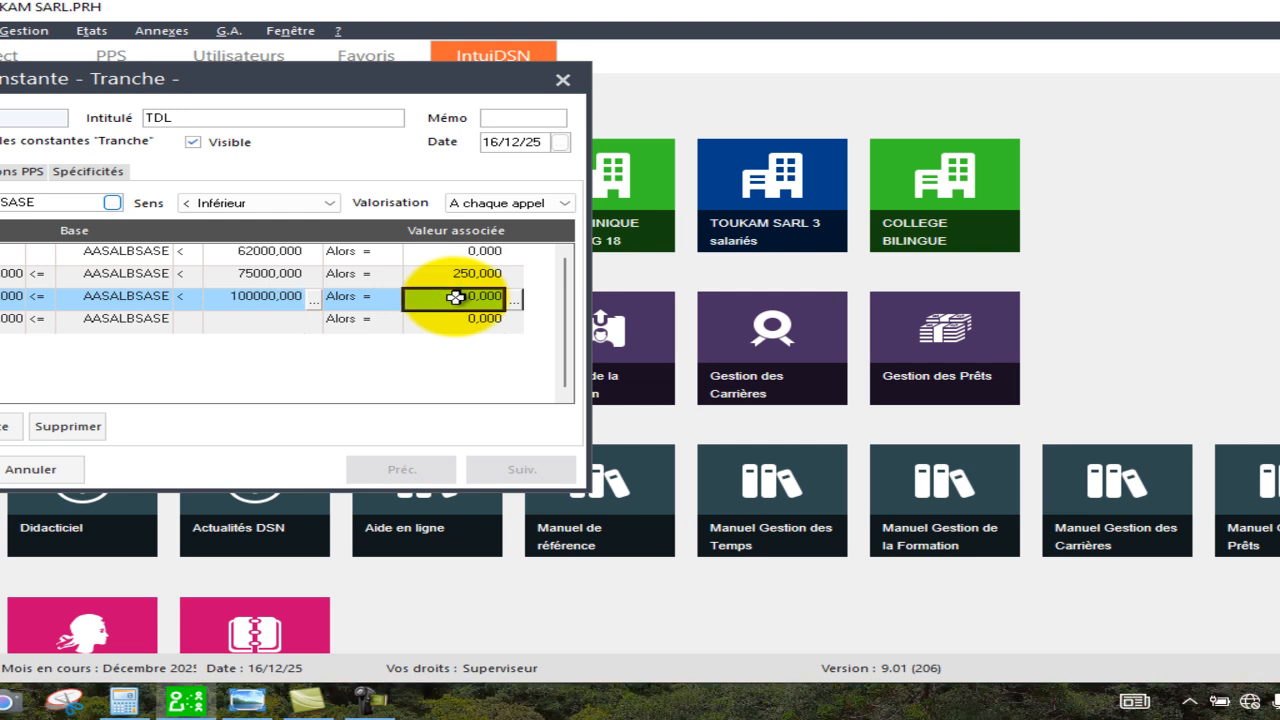
type("500")
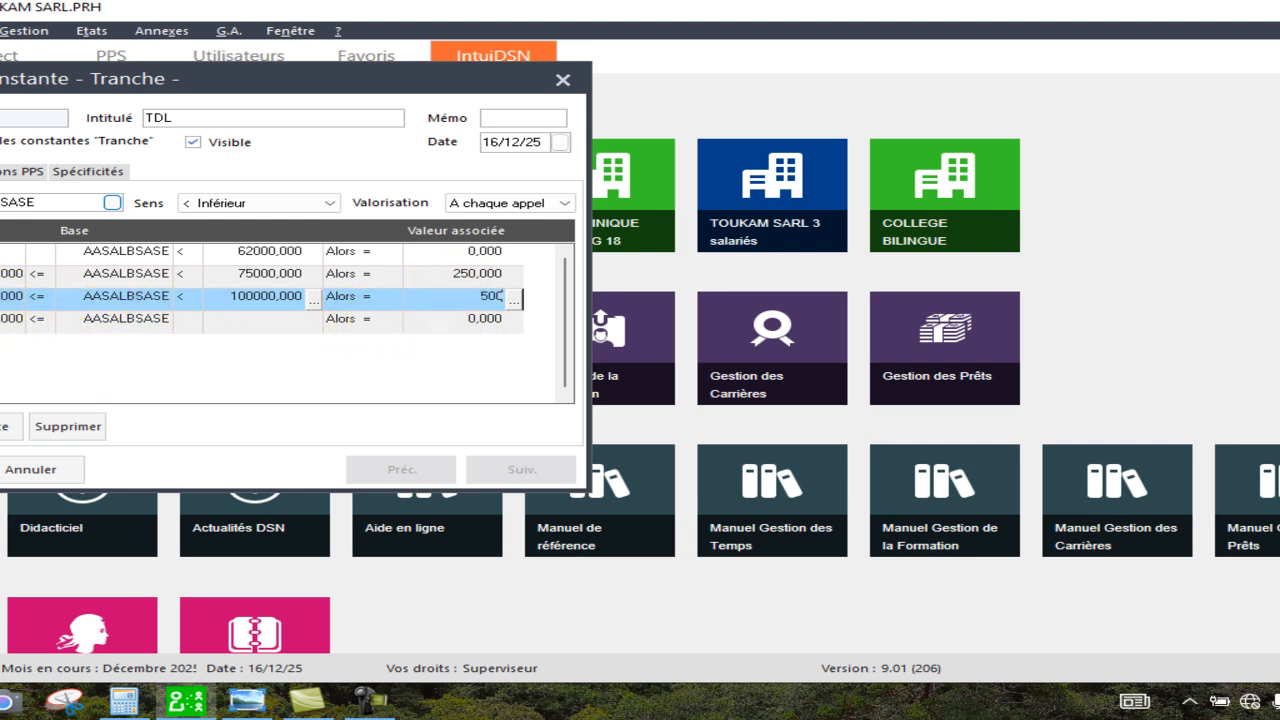
key("Return")
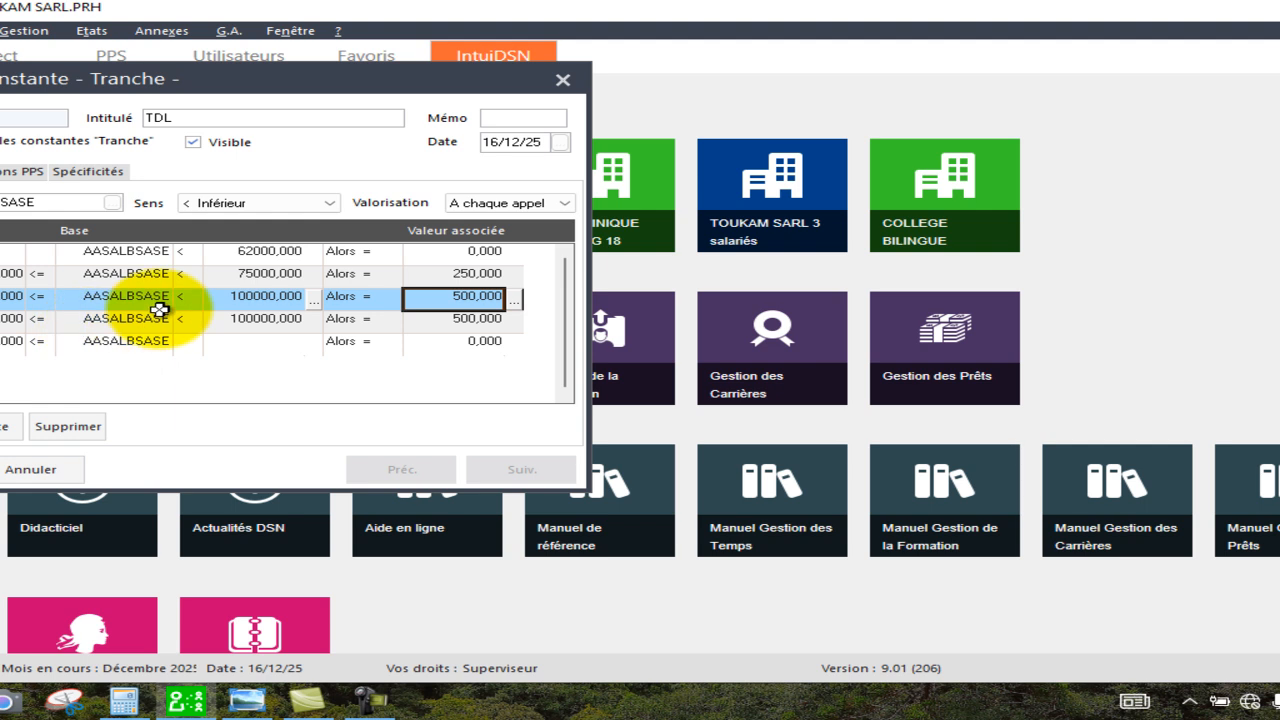
Set the fourth bracket's upper limit to 125000 with an associated value of 750.
left_click(233, 323)
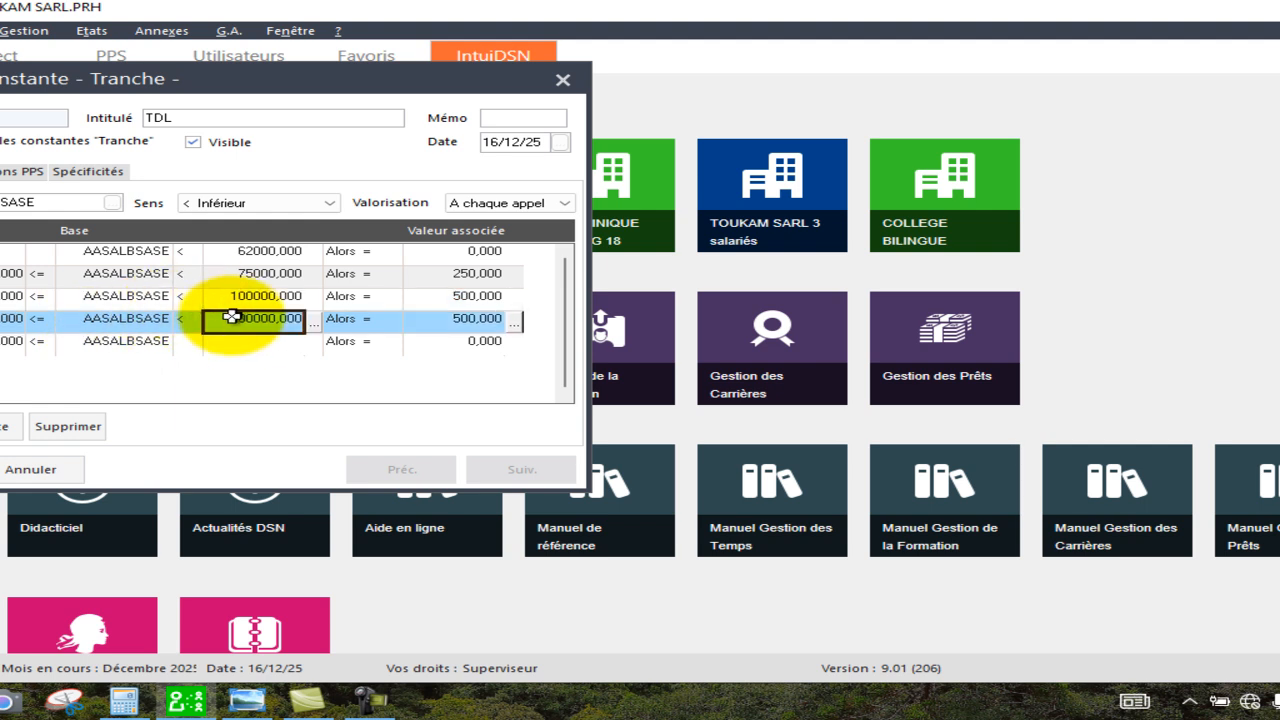
type("125")
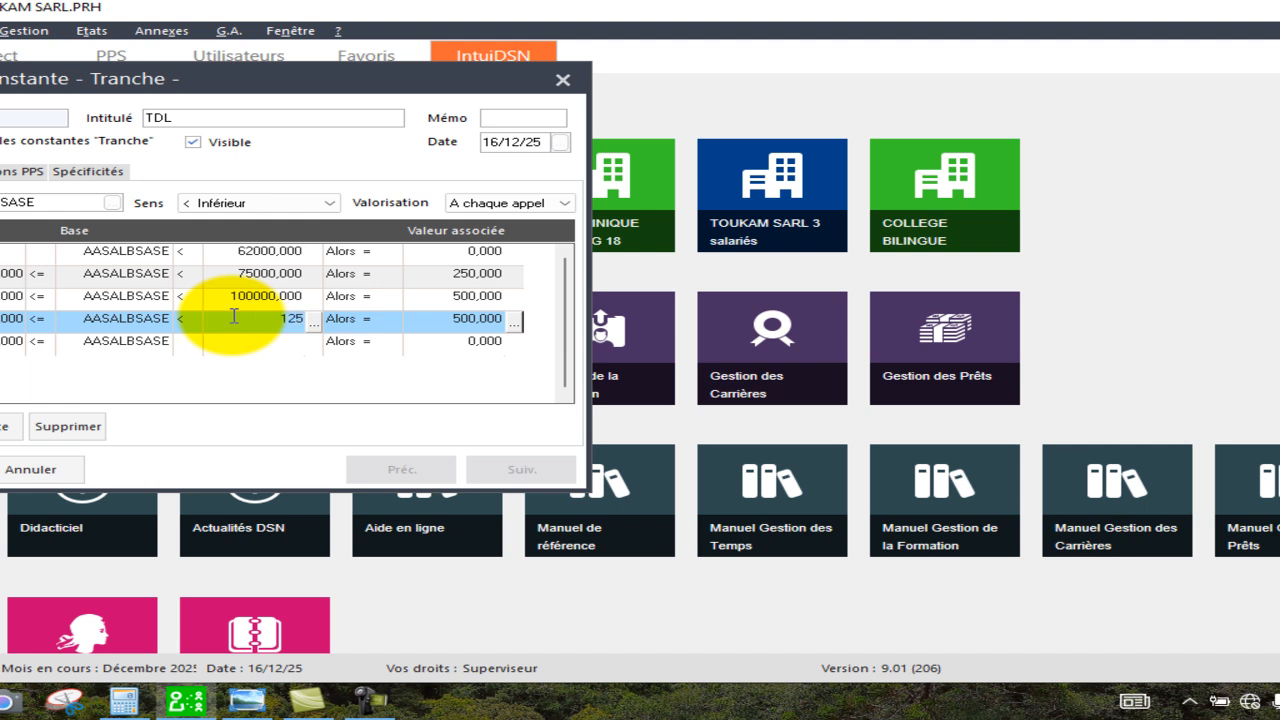
type("000")
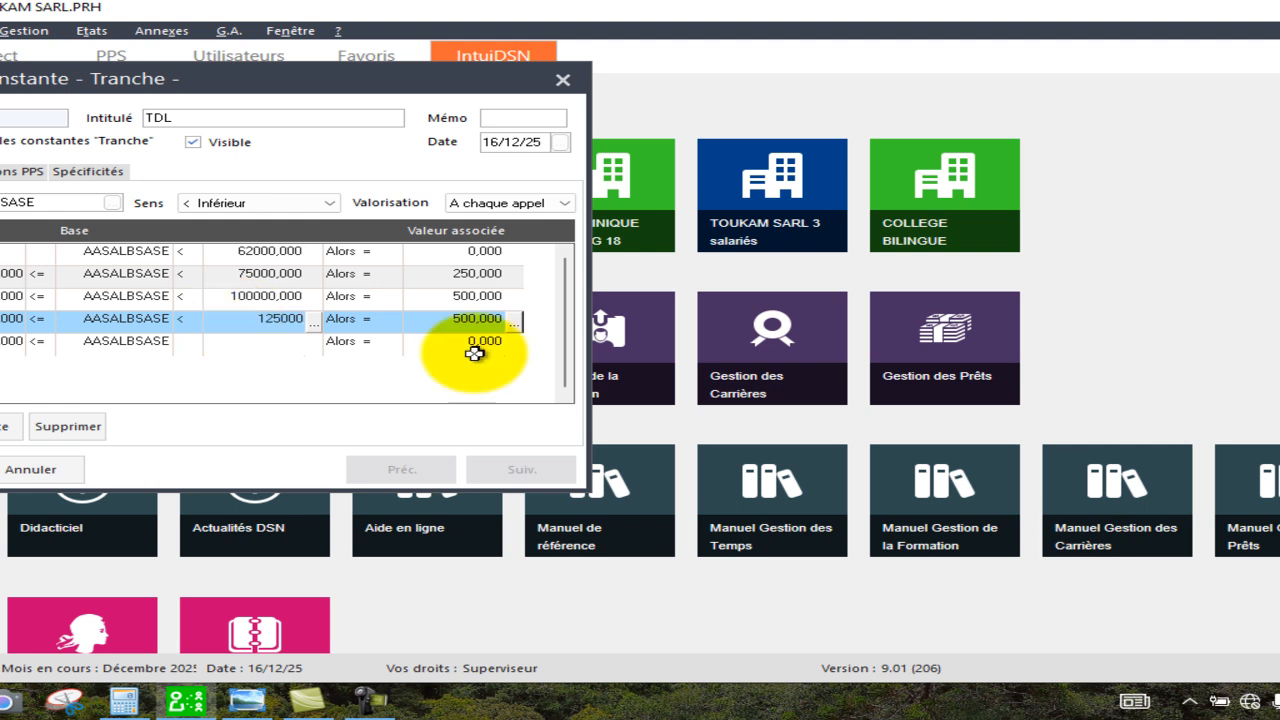
left_click(466, 320)
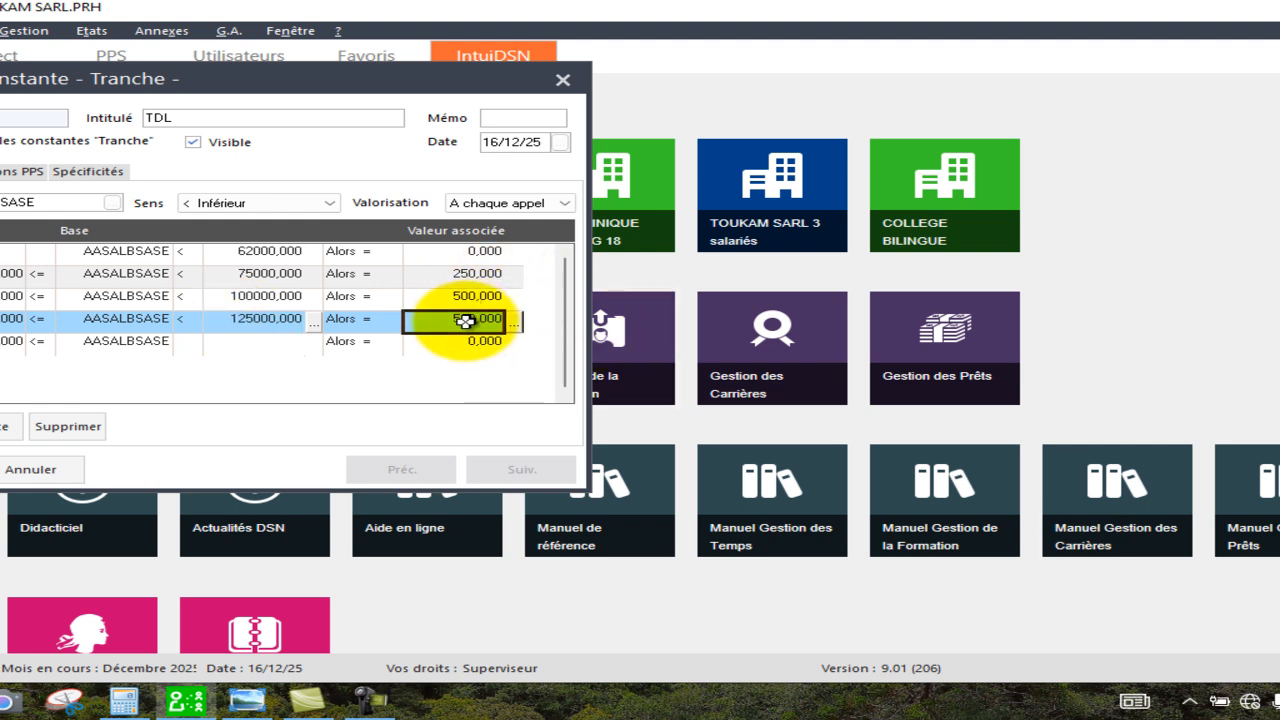
type("750")
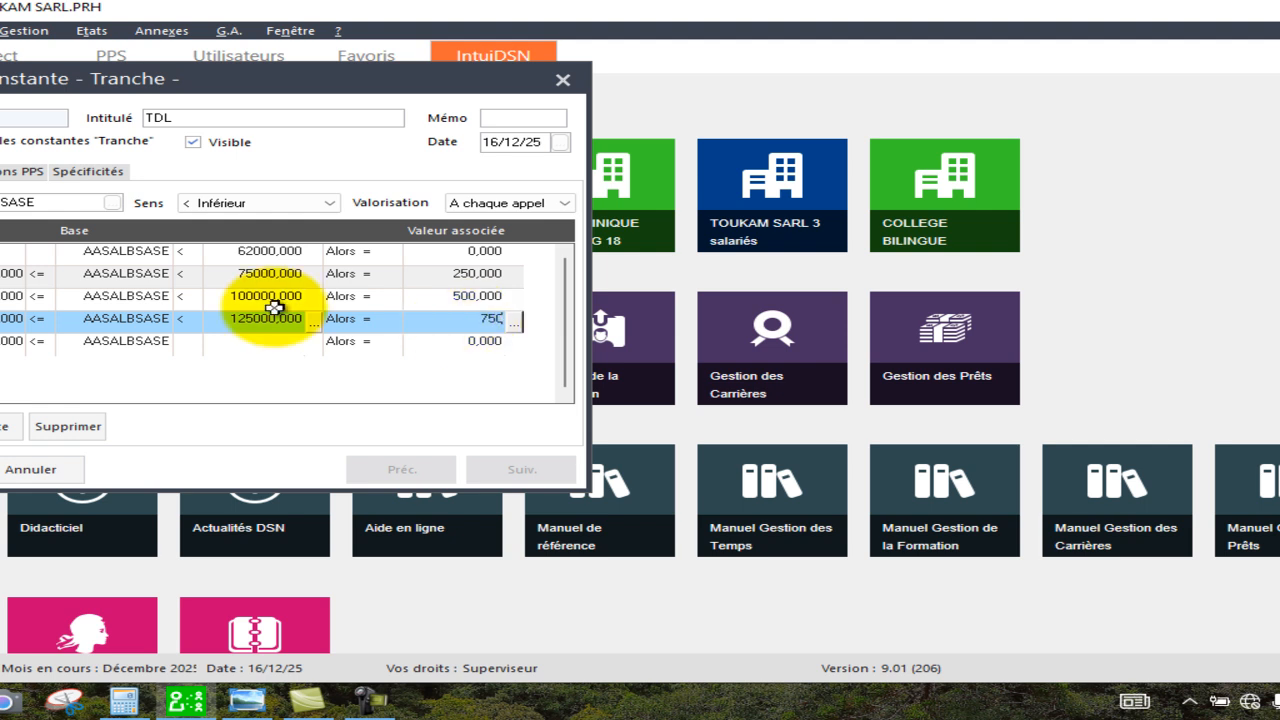
Add a row and set the fifth bracket's upper limit to 150000 with an associated value of 1000.
left_click(2, 426)
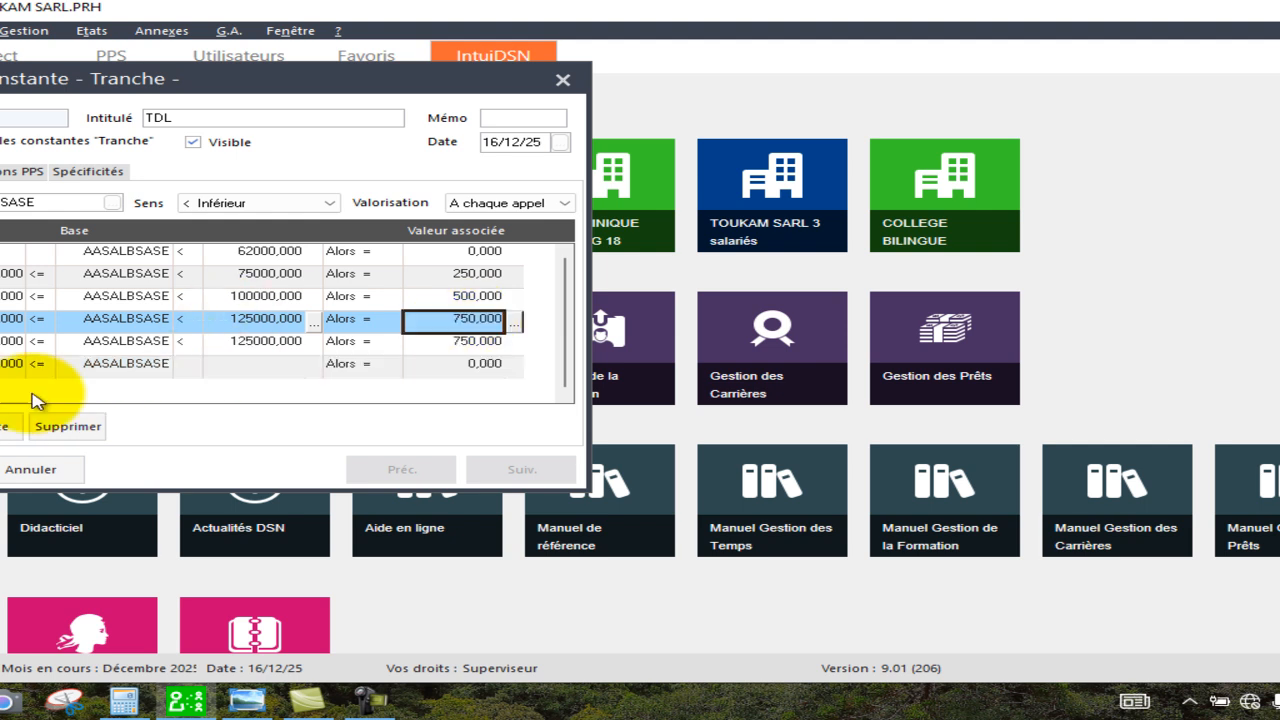
left_click(248, 343)
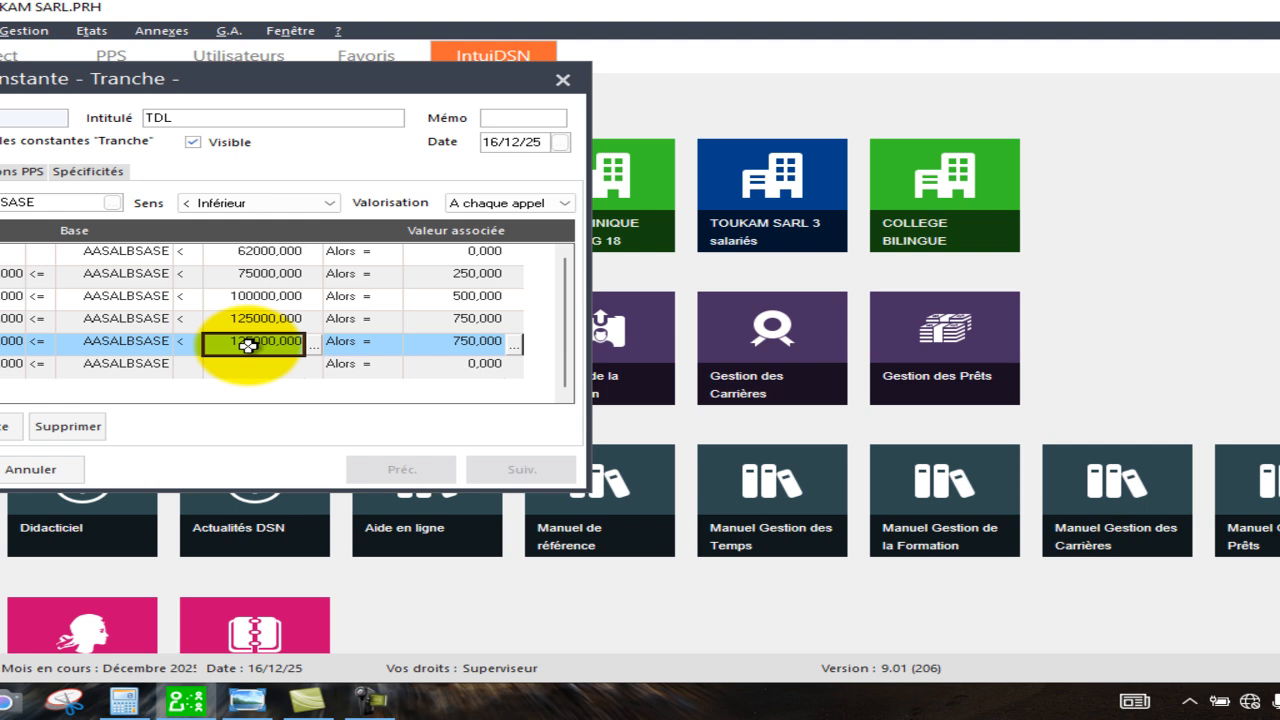
type("150000")
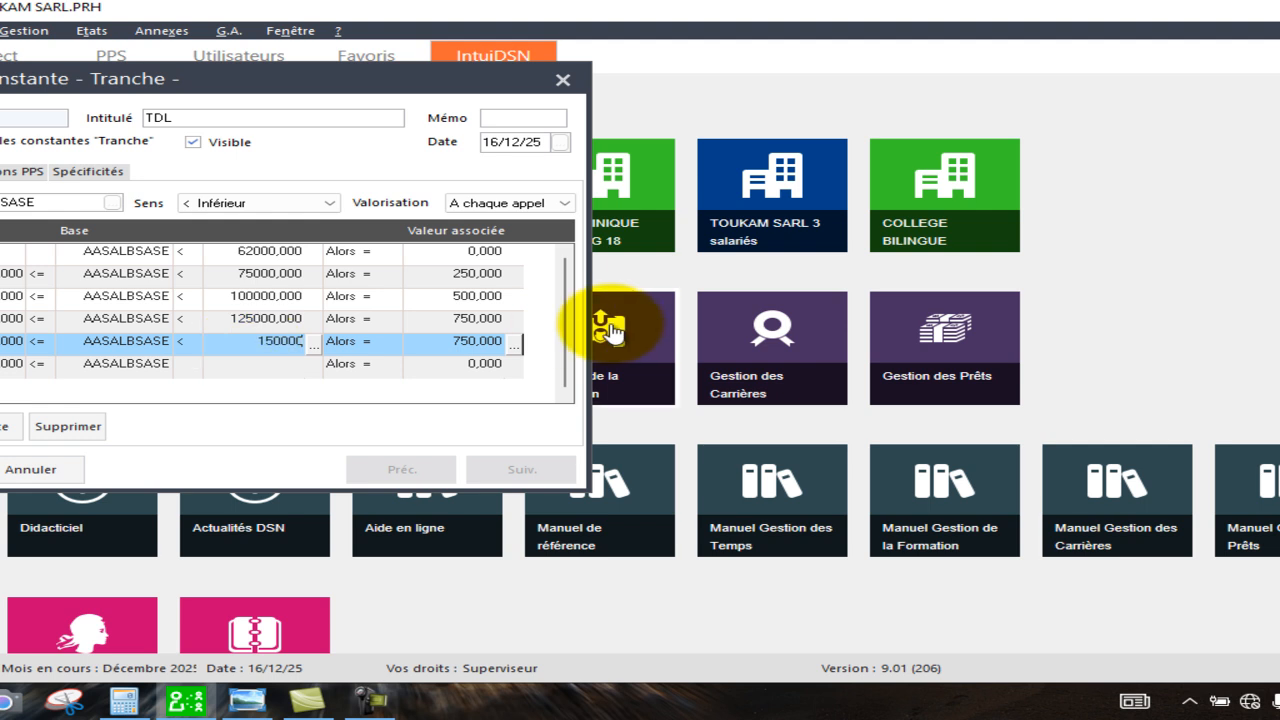
left_click(462, 343)
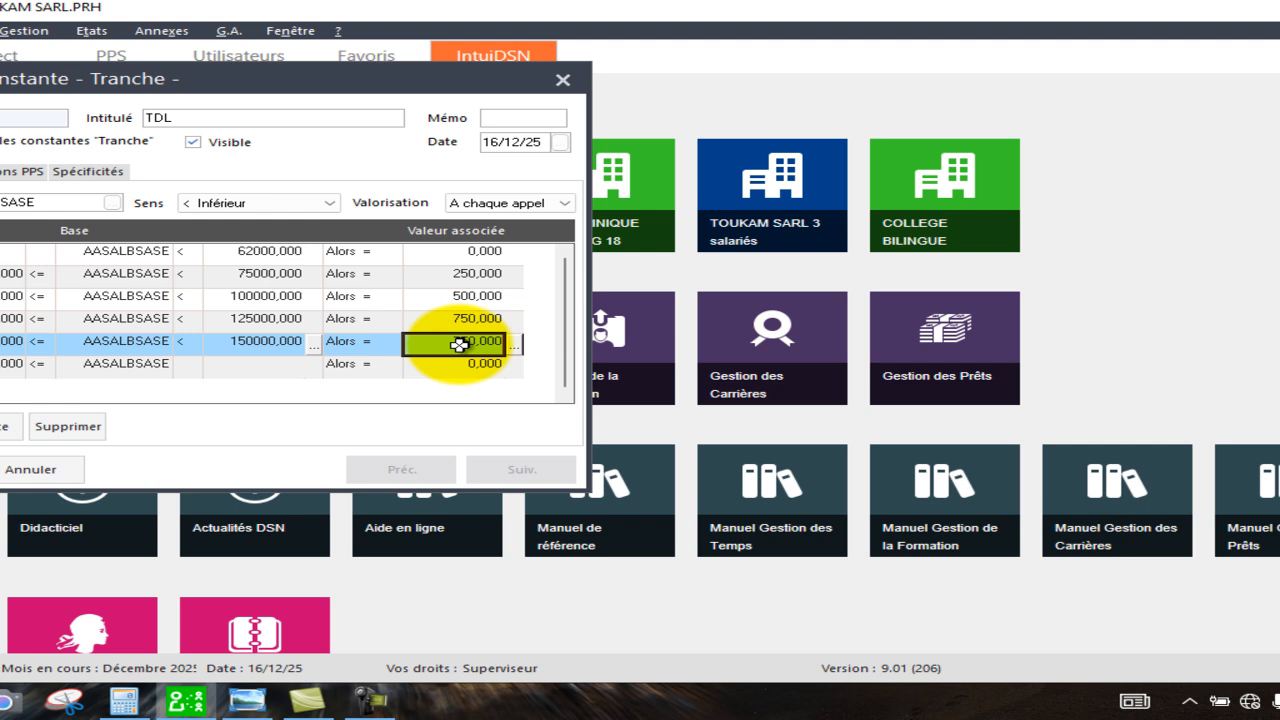
left_click(459, 345)
type("1000")
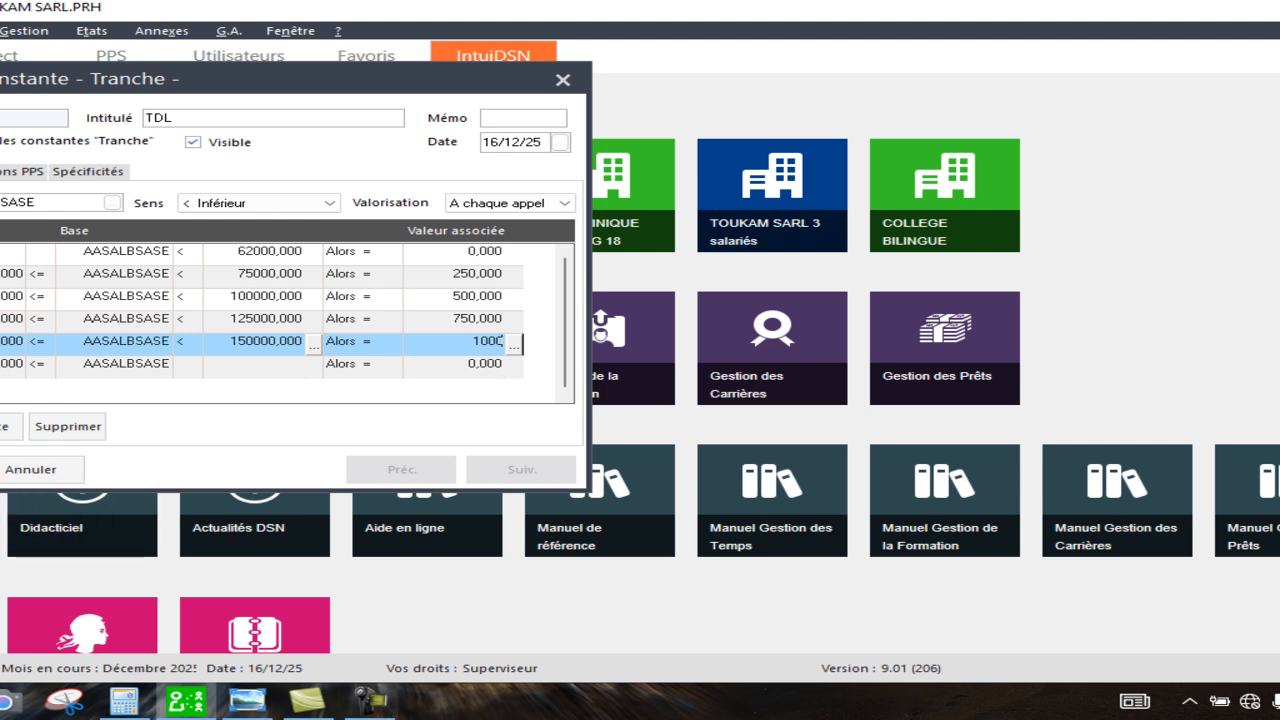
key("Return")
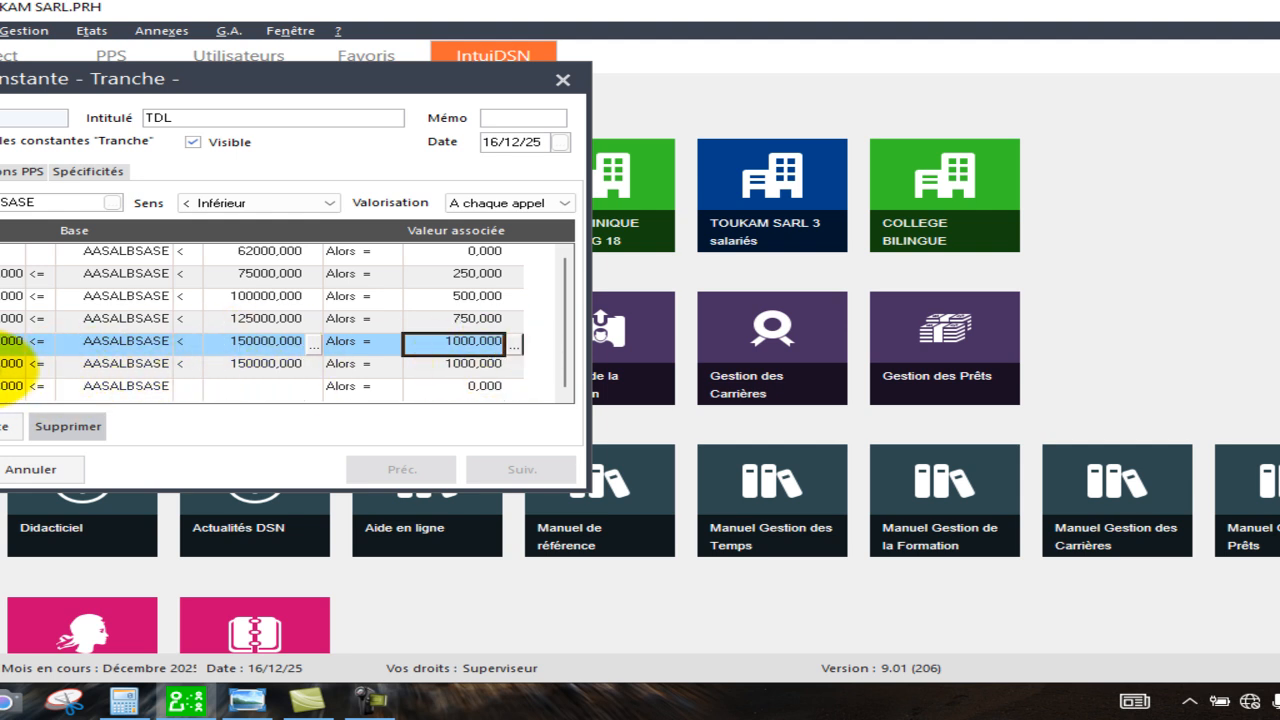
Set the sixth bracket's upper limit to 200000 with an associated value of 1250.
left_click(4, 366)
left_click(243, 364)
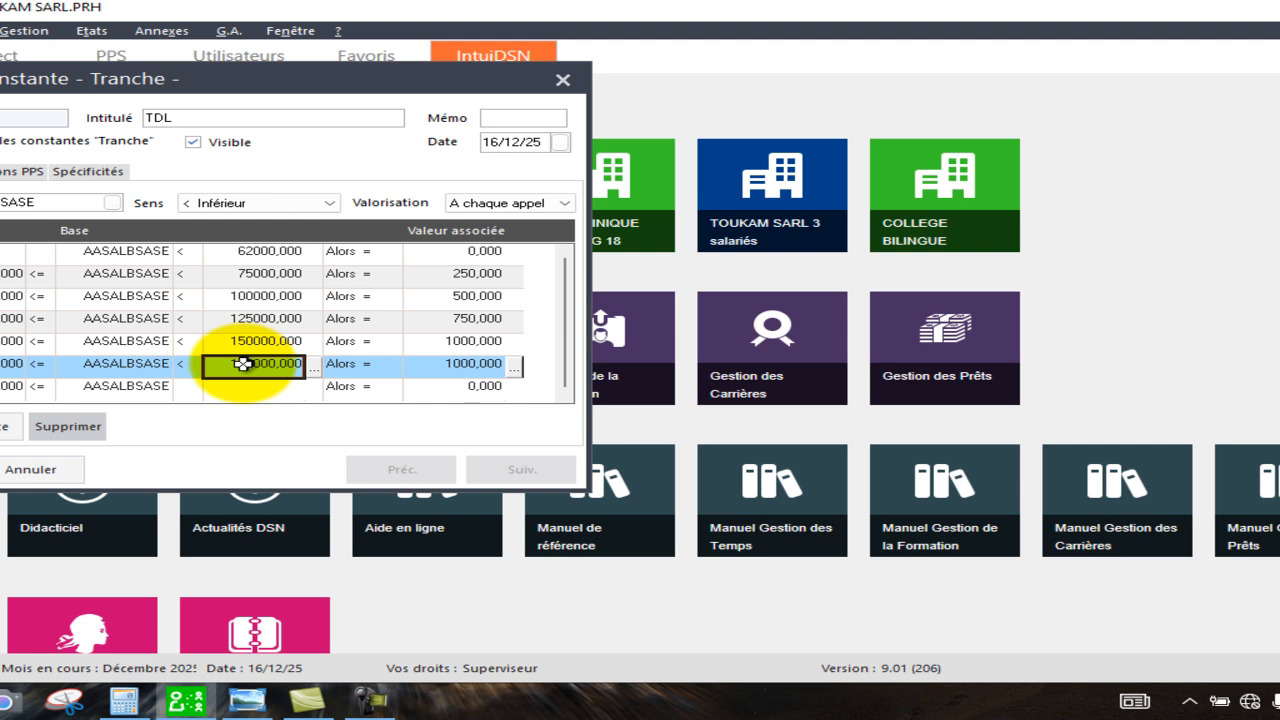
type("200000")
left_click(461, 366)
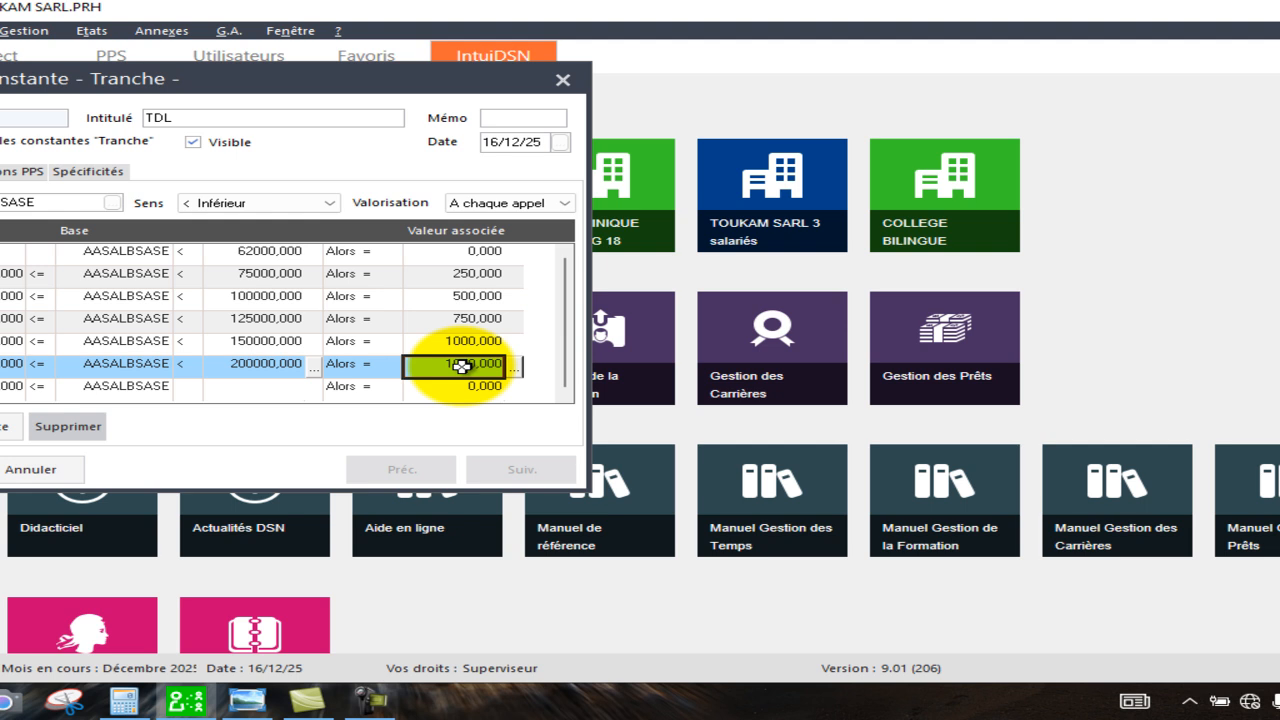
type("1250")
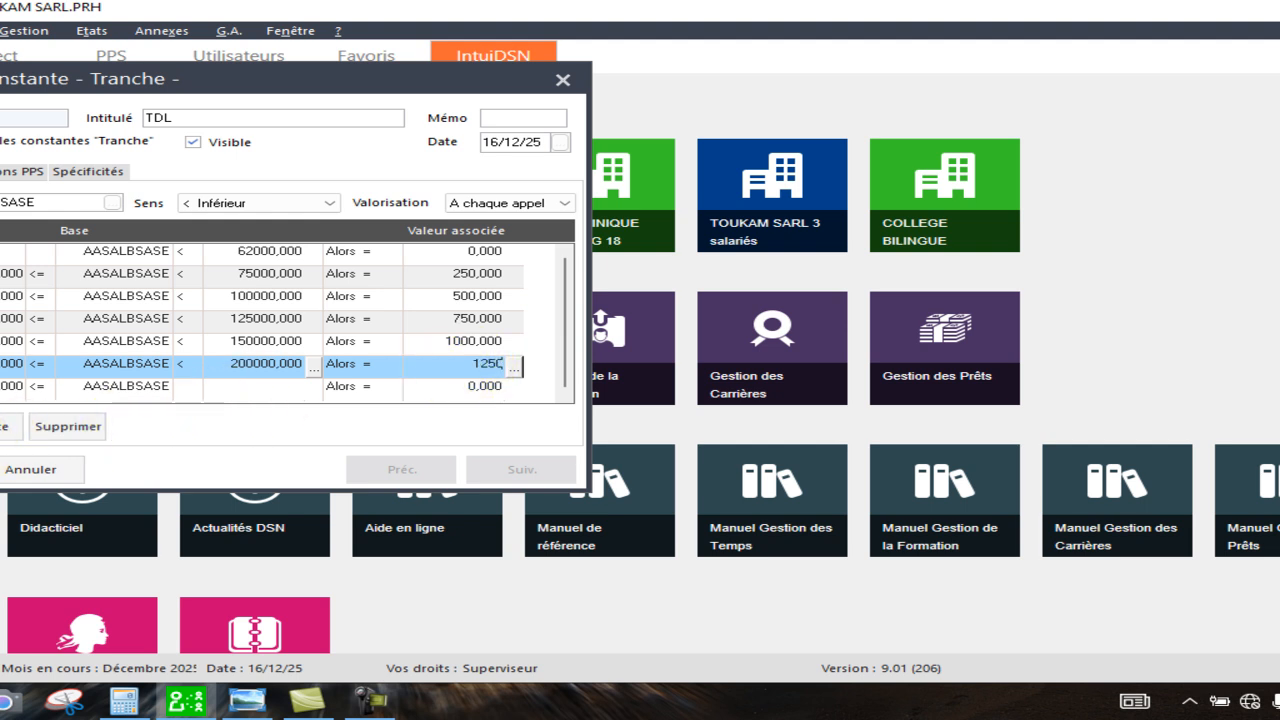
key("Return")
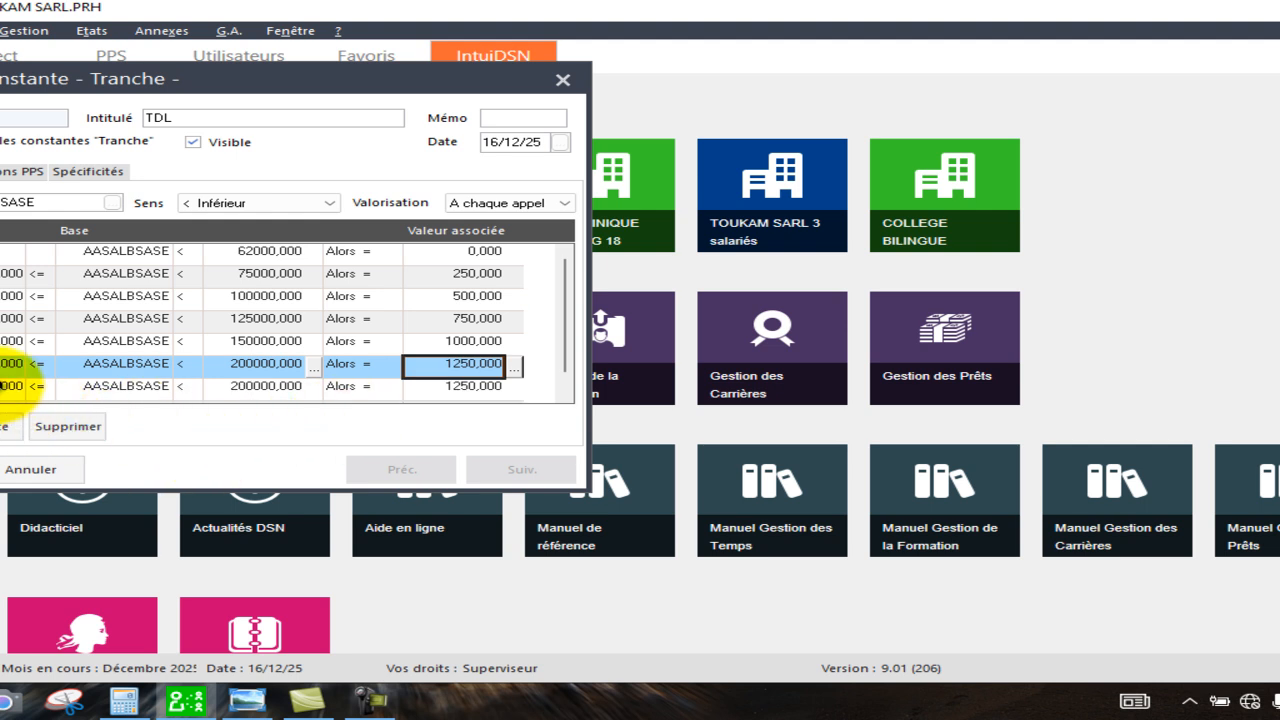
Set the seventh bracket's upper limit to 250000 with an associated value of 1500.
left_click(8, 388)
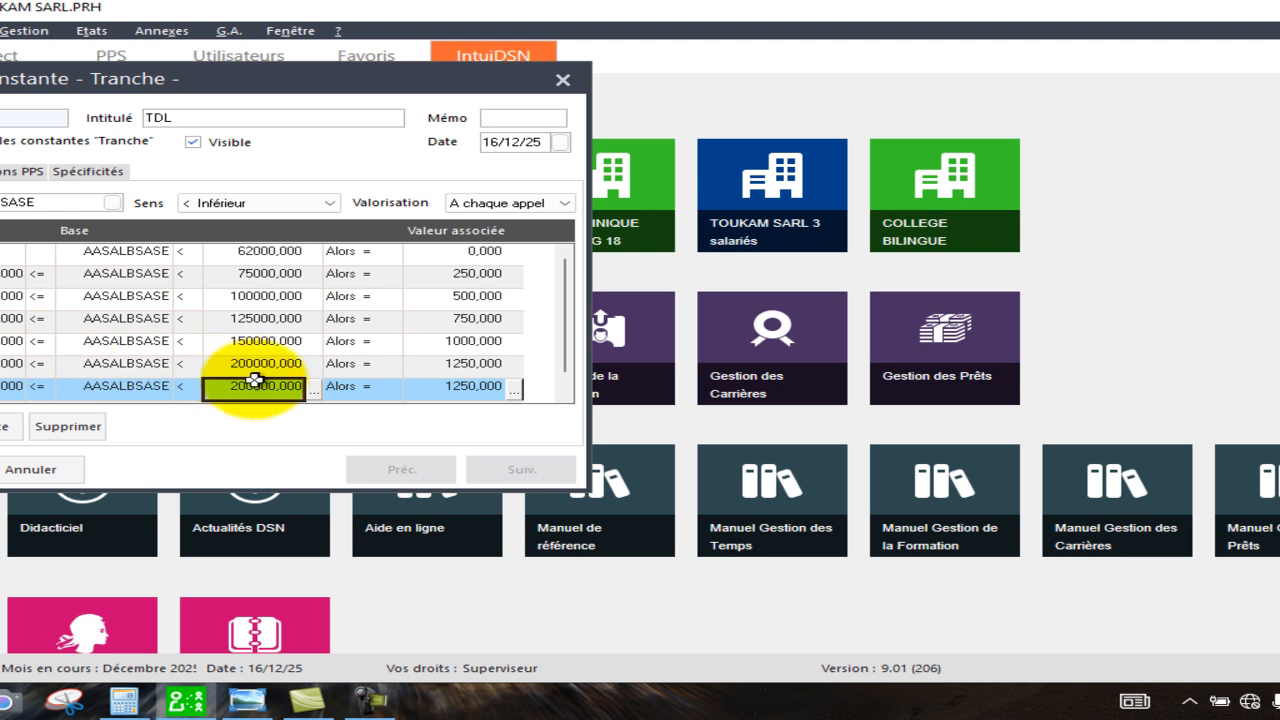
left_click(254, 391)
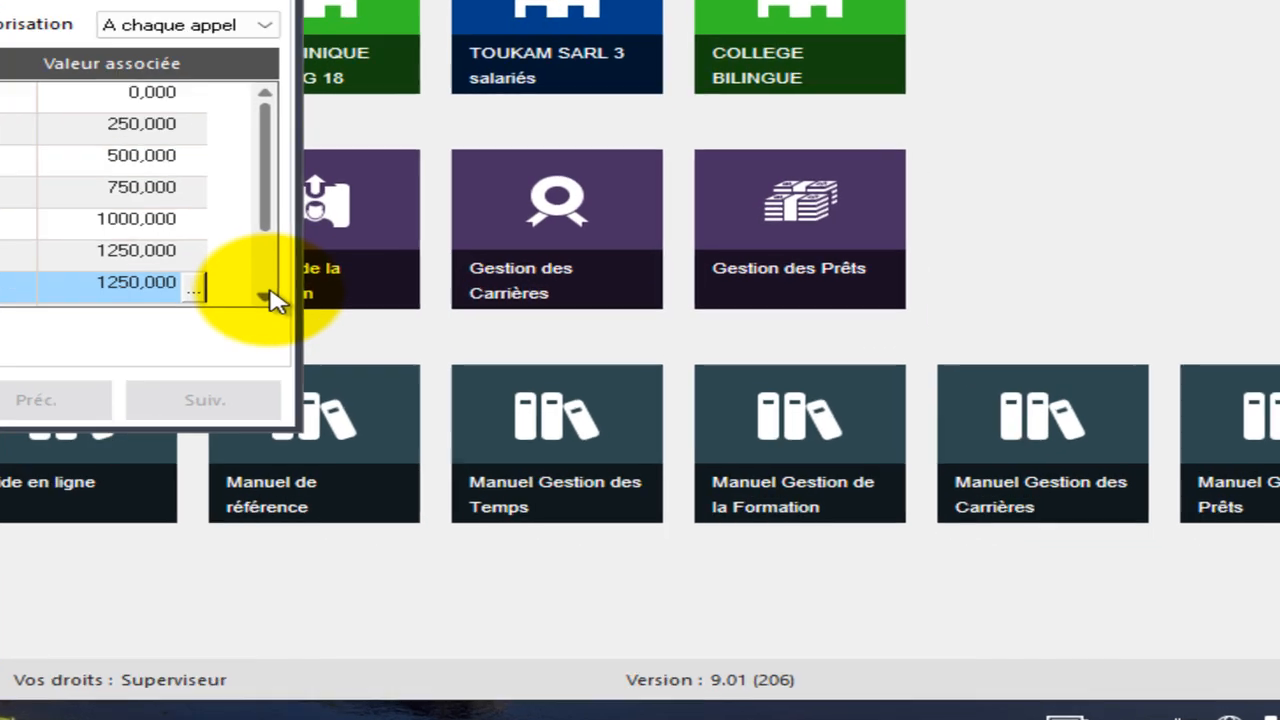
left_click(269, 293)
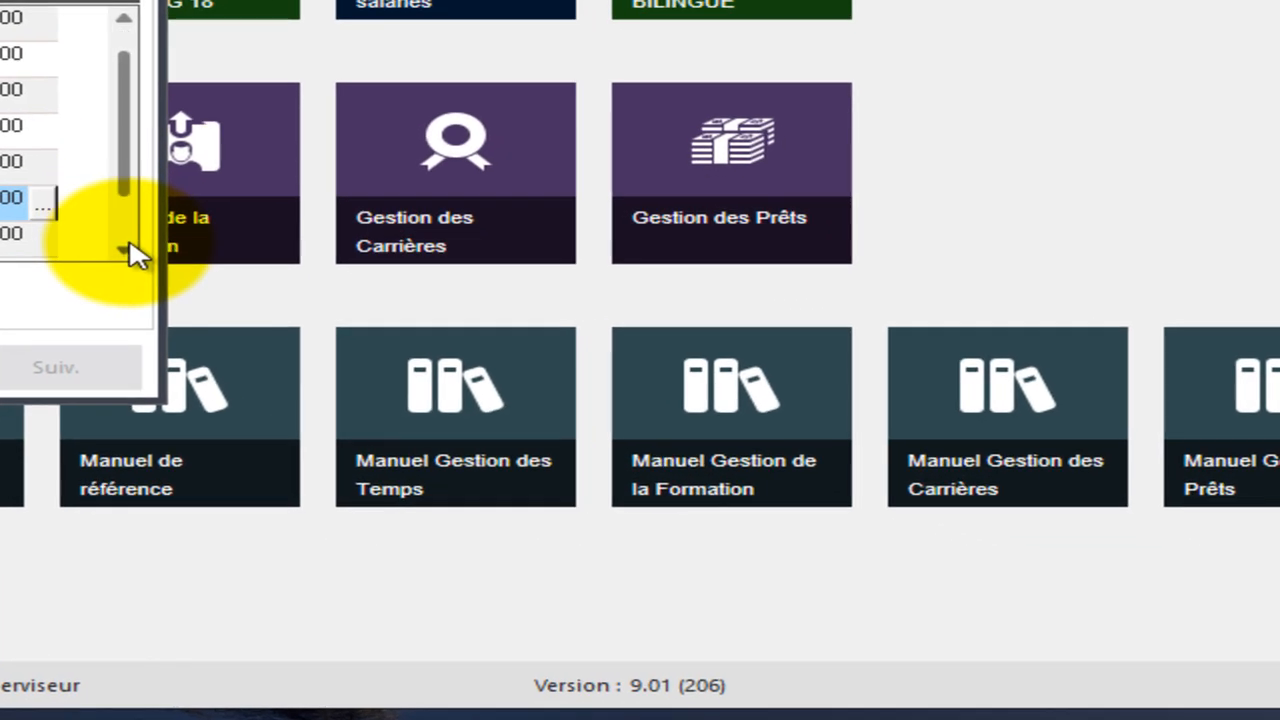
left_click(269, 293)
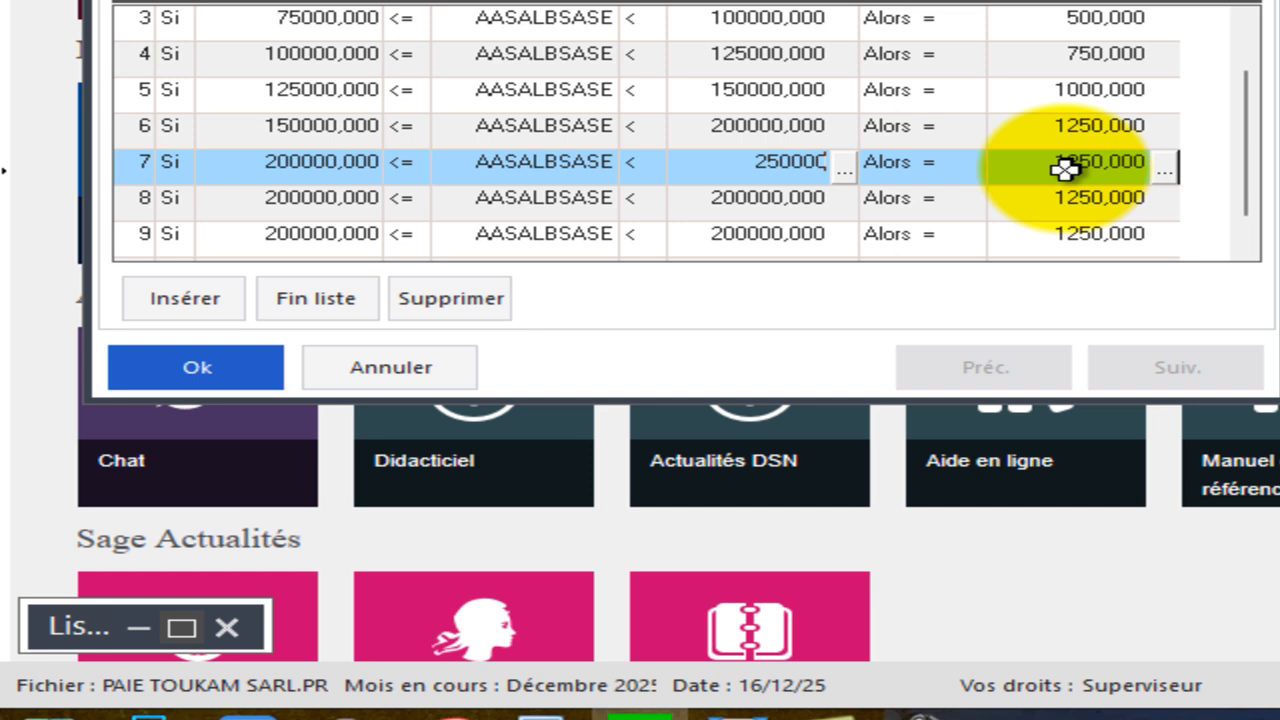
left_click(1065, 168)
type("1500")
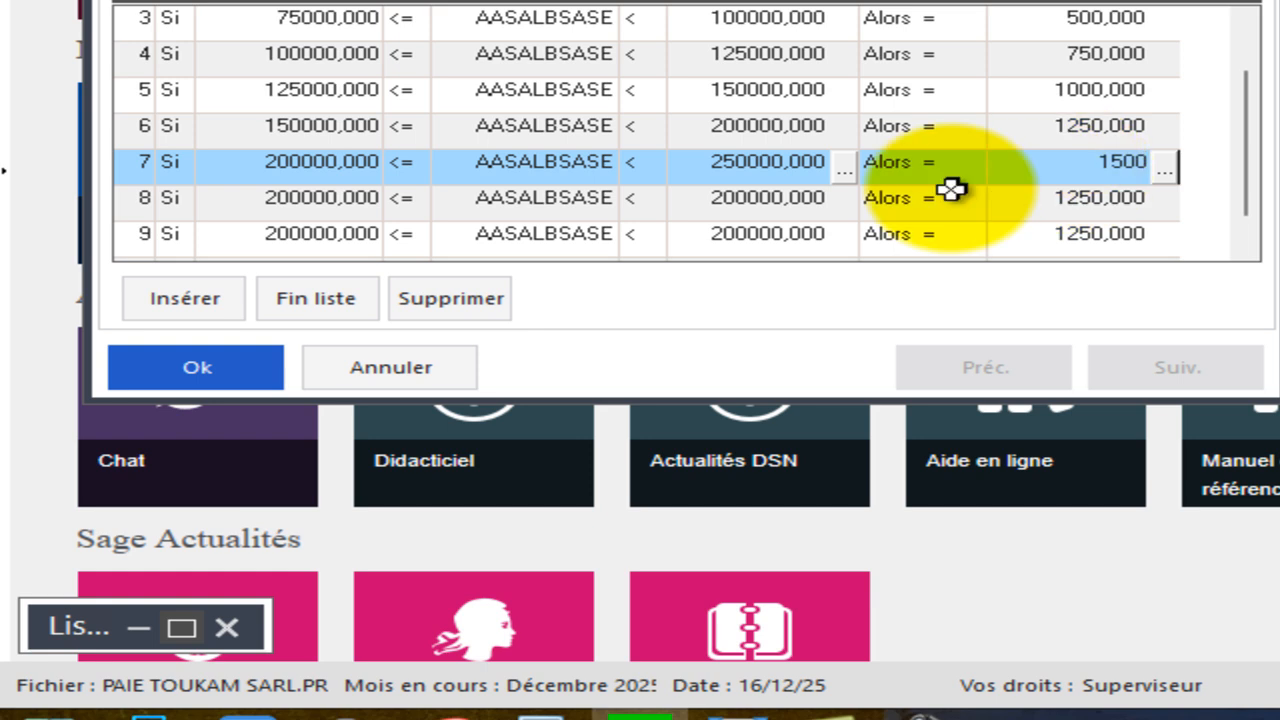
Set the eighth bracket's upper limit to 300000 with an associated value of 2000.
left_click(335, 205)
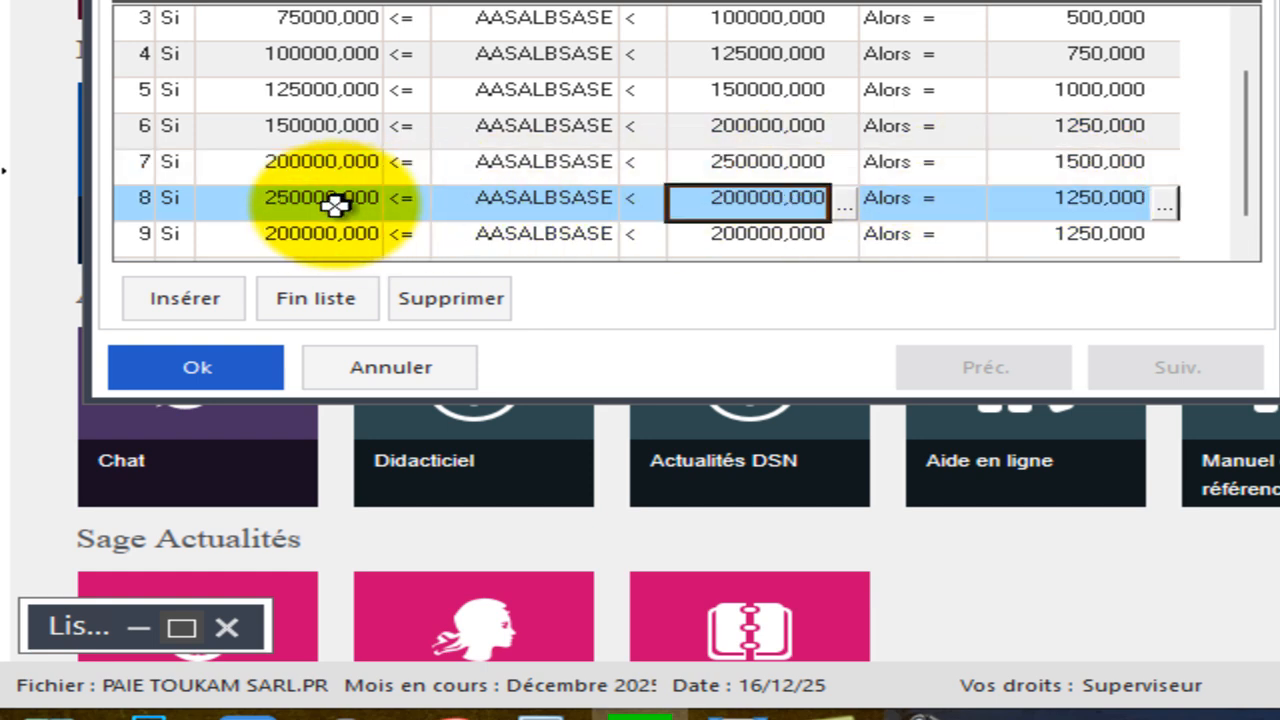
left_click(731, 205)
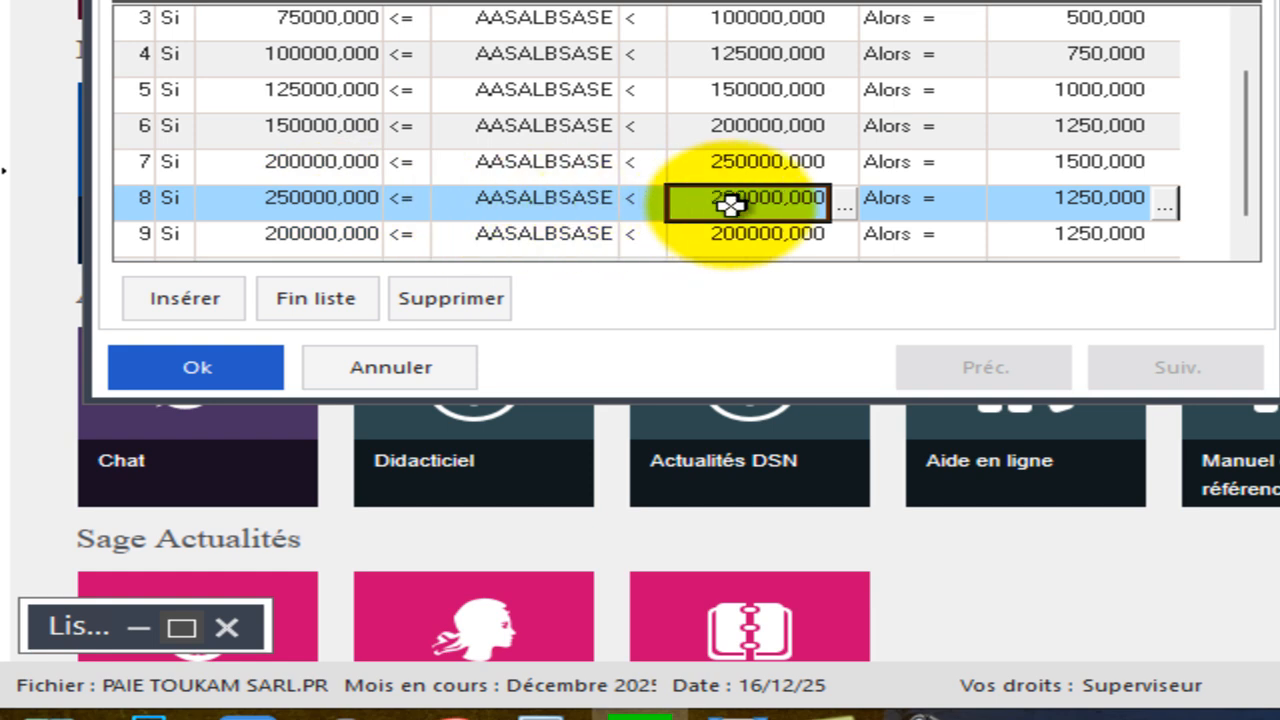
key("BackSpace")
type("300000")
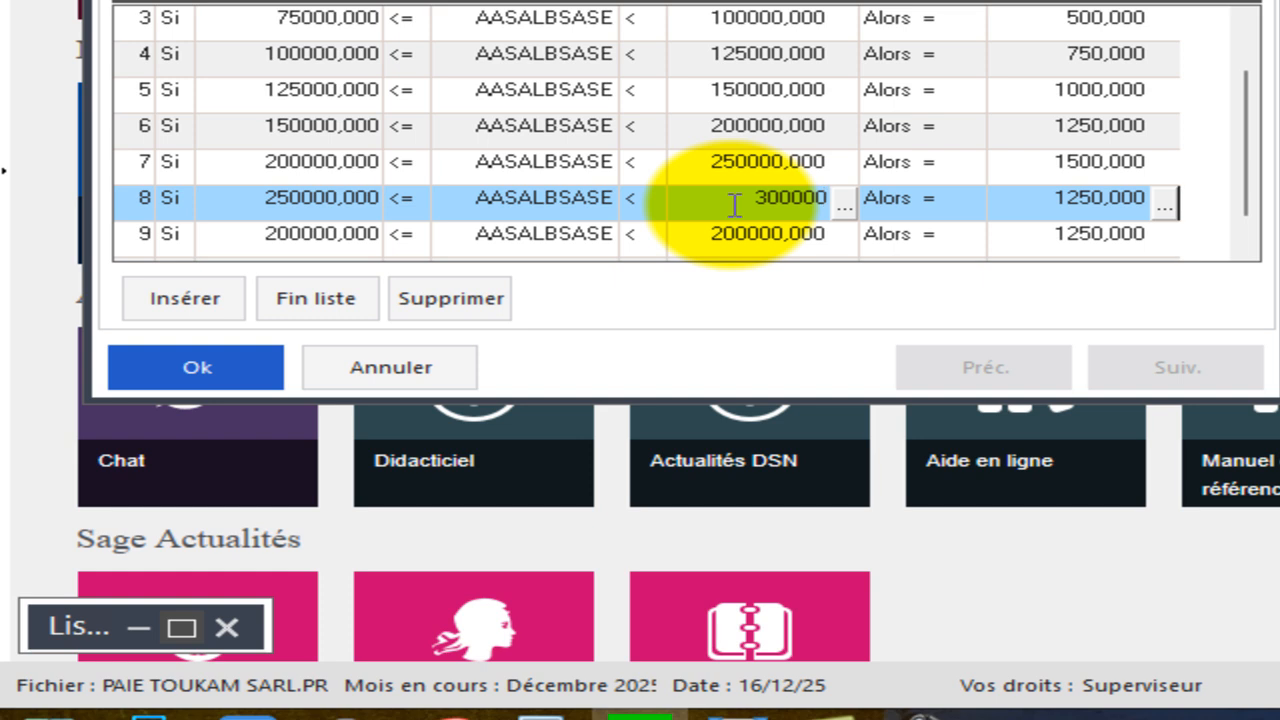
left_click(1069, 209)
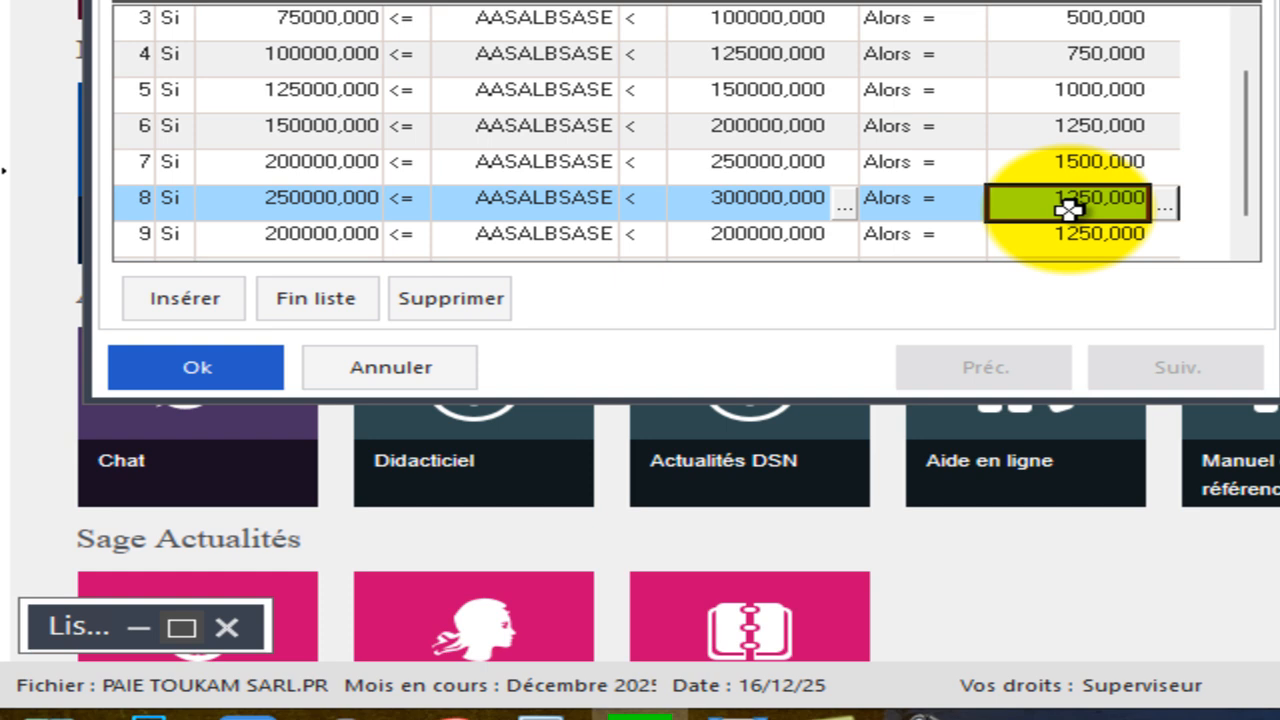
type("2000")
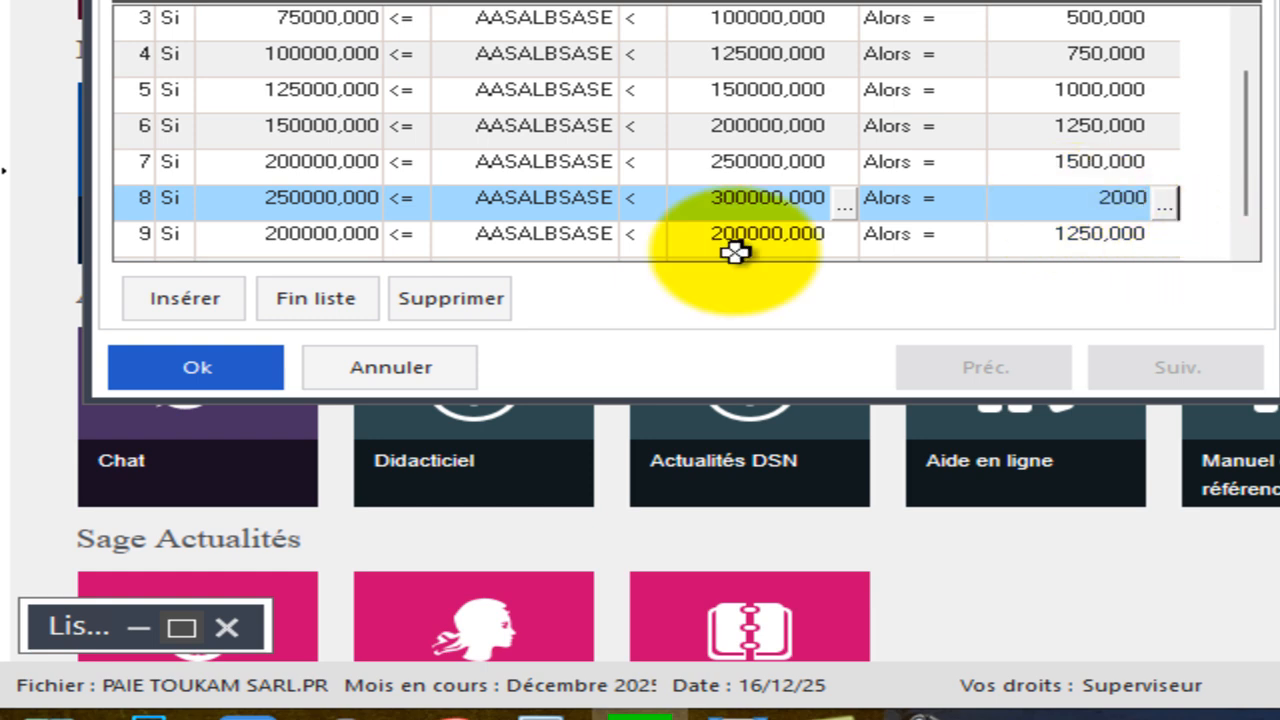
Insert a row and set the ninth bracket's upper limit to 500000 with an associated value of 2250.
left_click(189, 309)
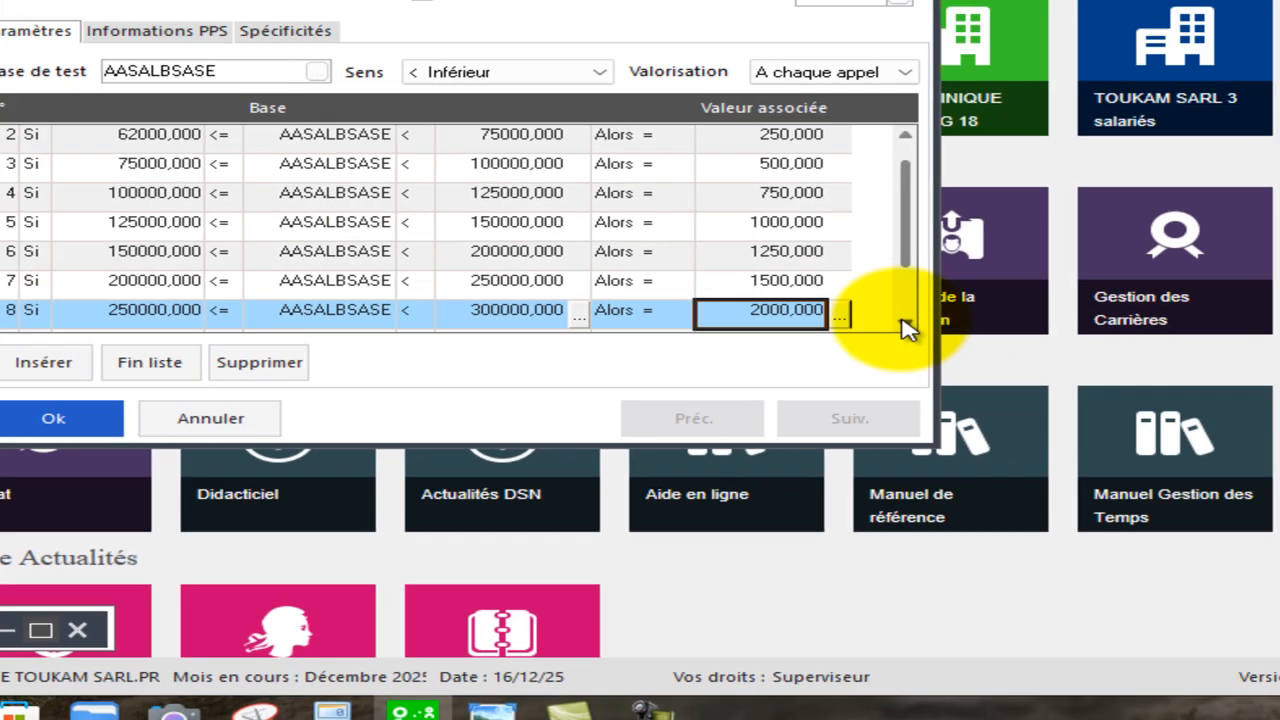
left_click(1244, 248)
left_click(567, 398)
left_click(567, 398)
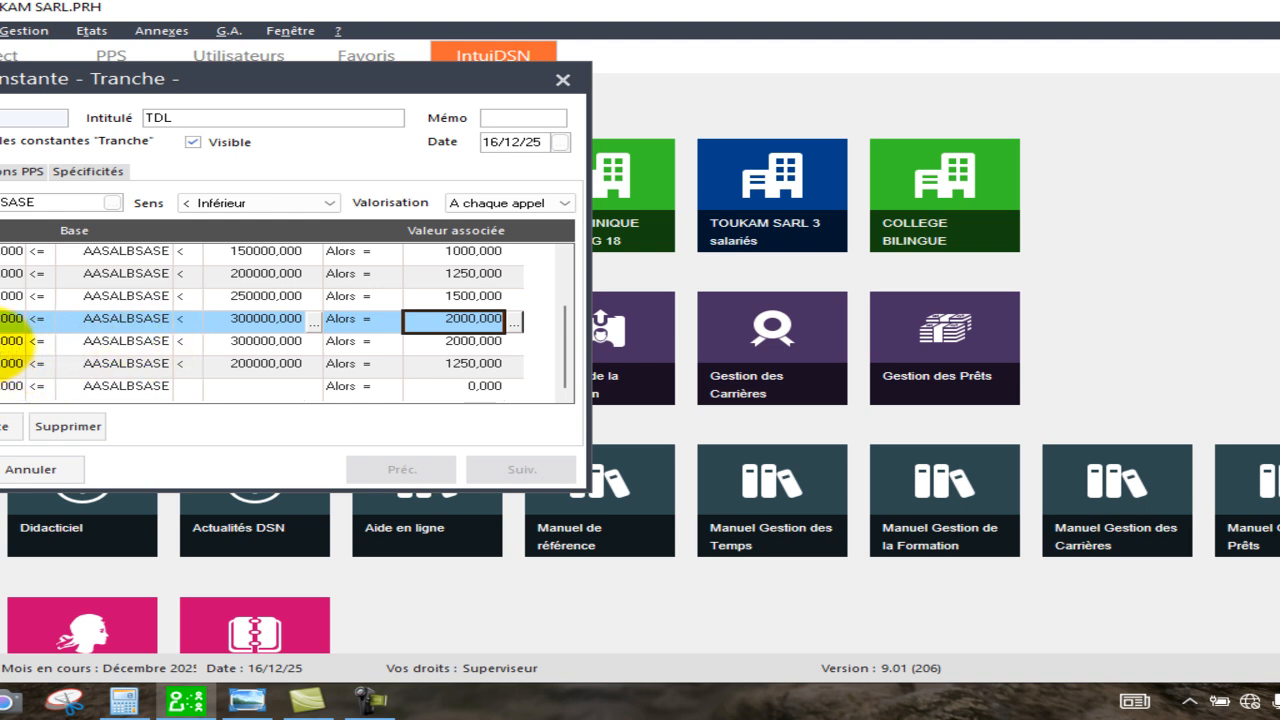
left_click(1, 344)
left_click(231, 344)
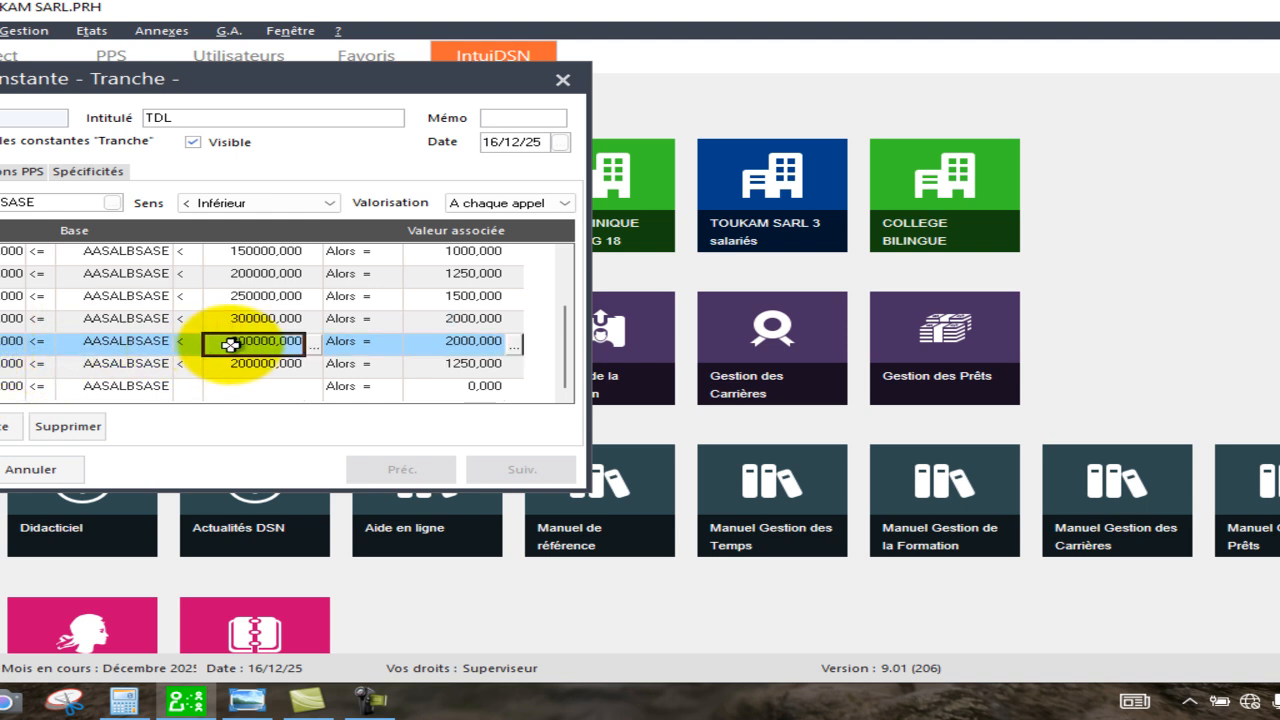
type("500000")
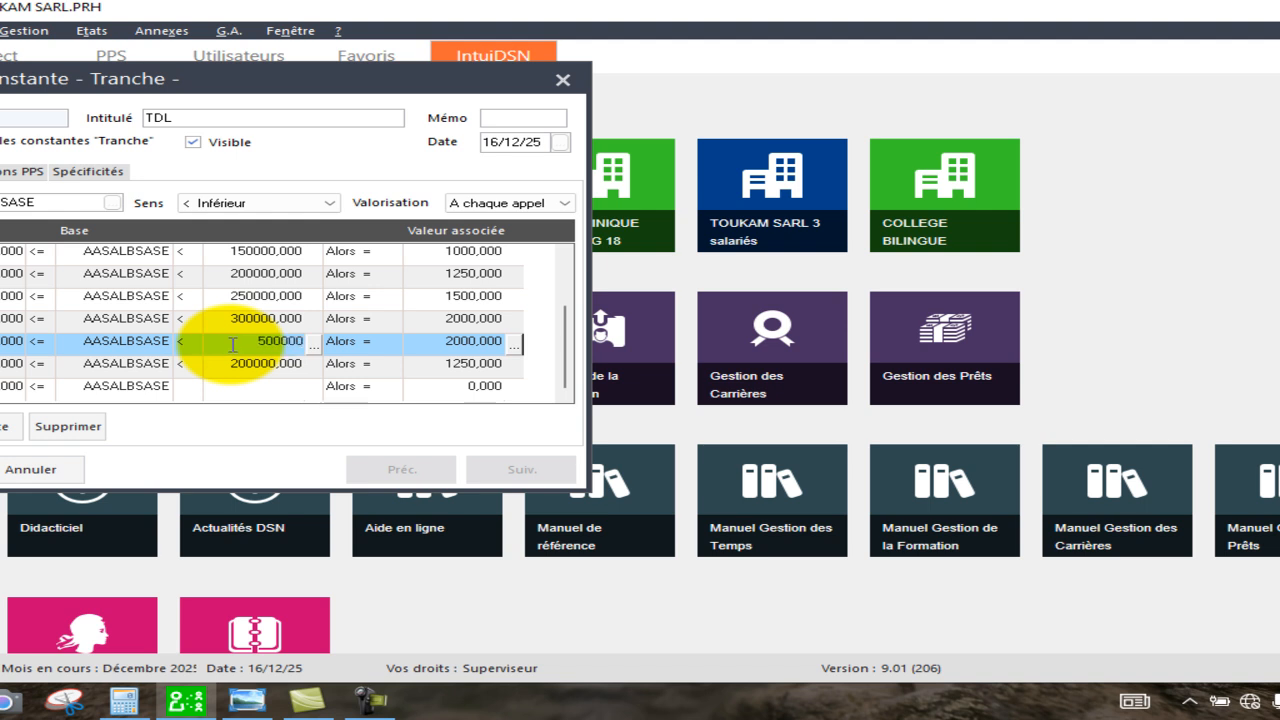
left_click(450, 345)
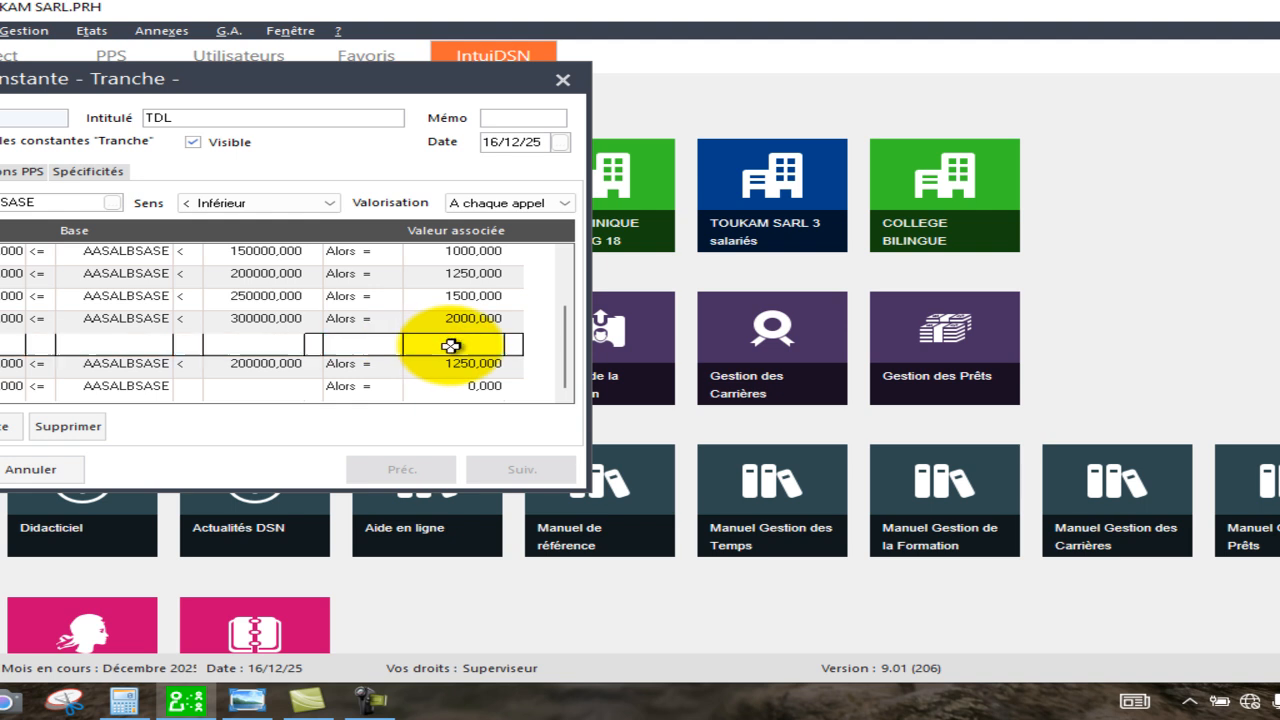
type("225")
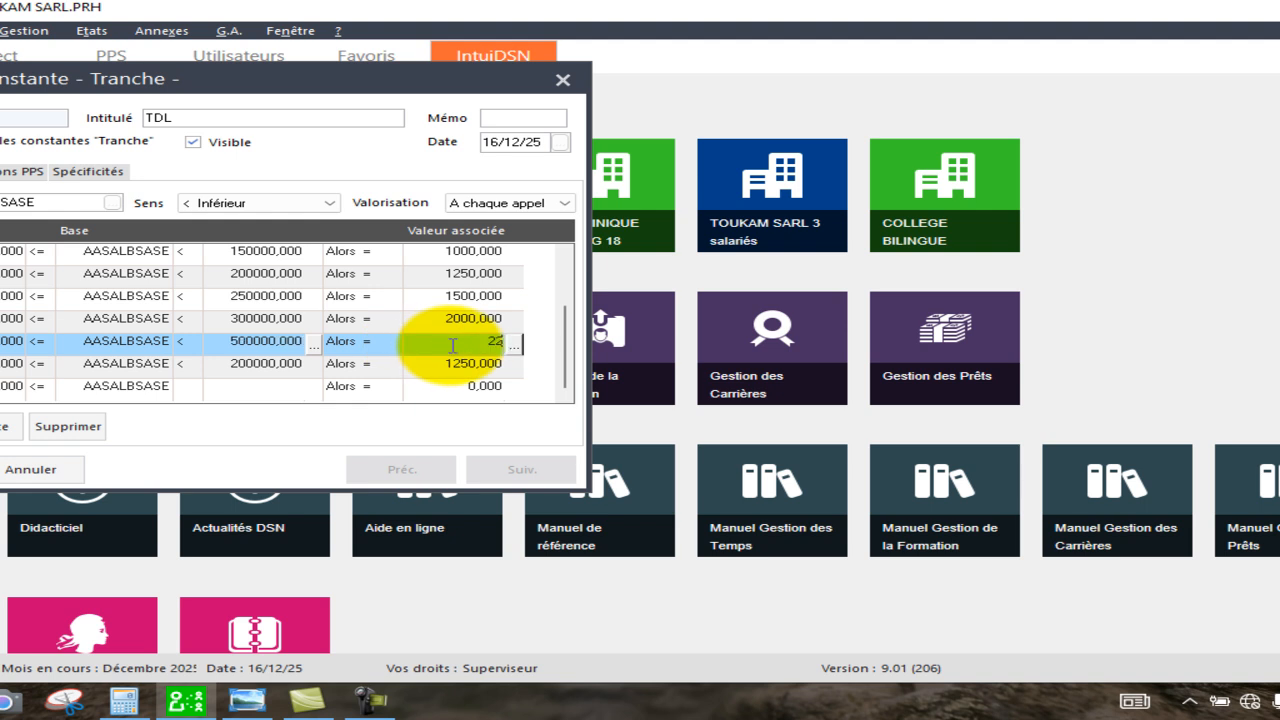
type("0")
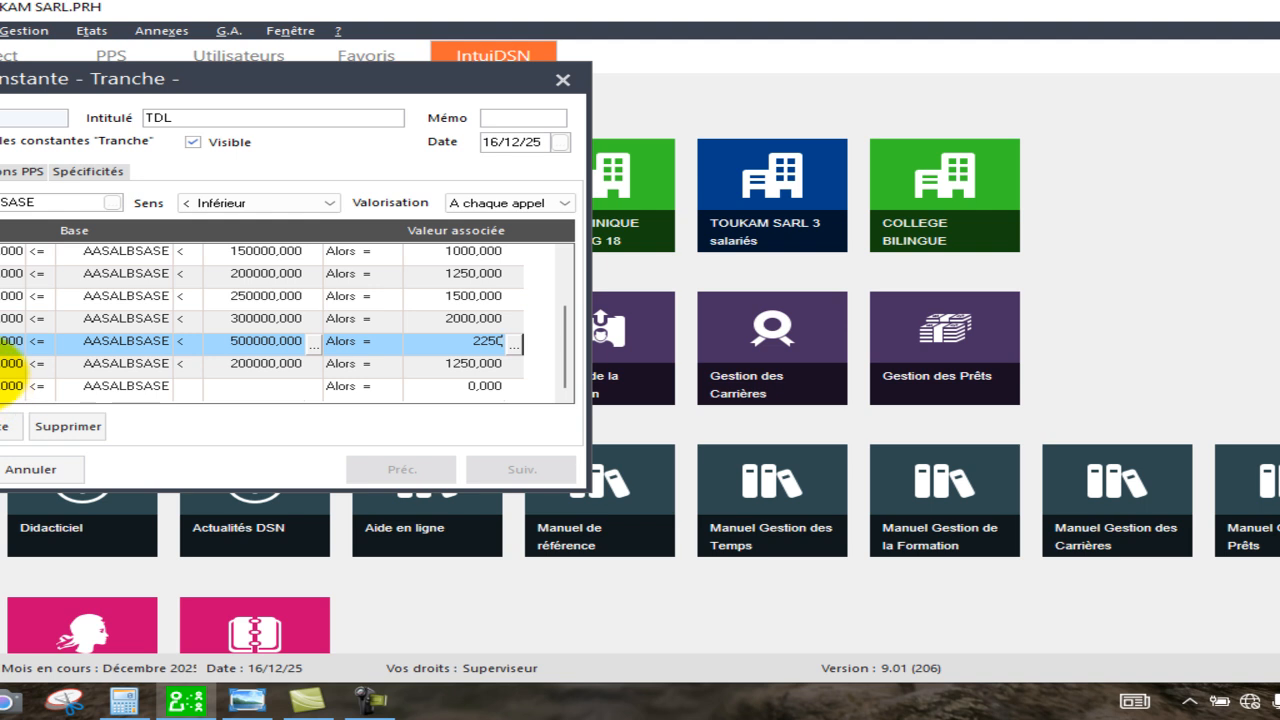
Set the tenth bracket's upper limit to 99999999,99999 with an associated value of 2500.
key("Tab")
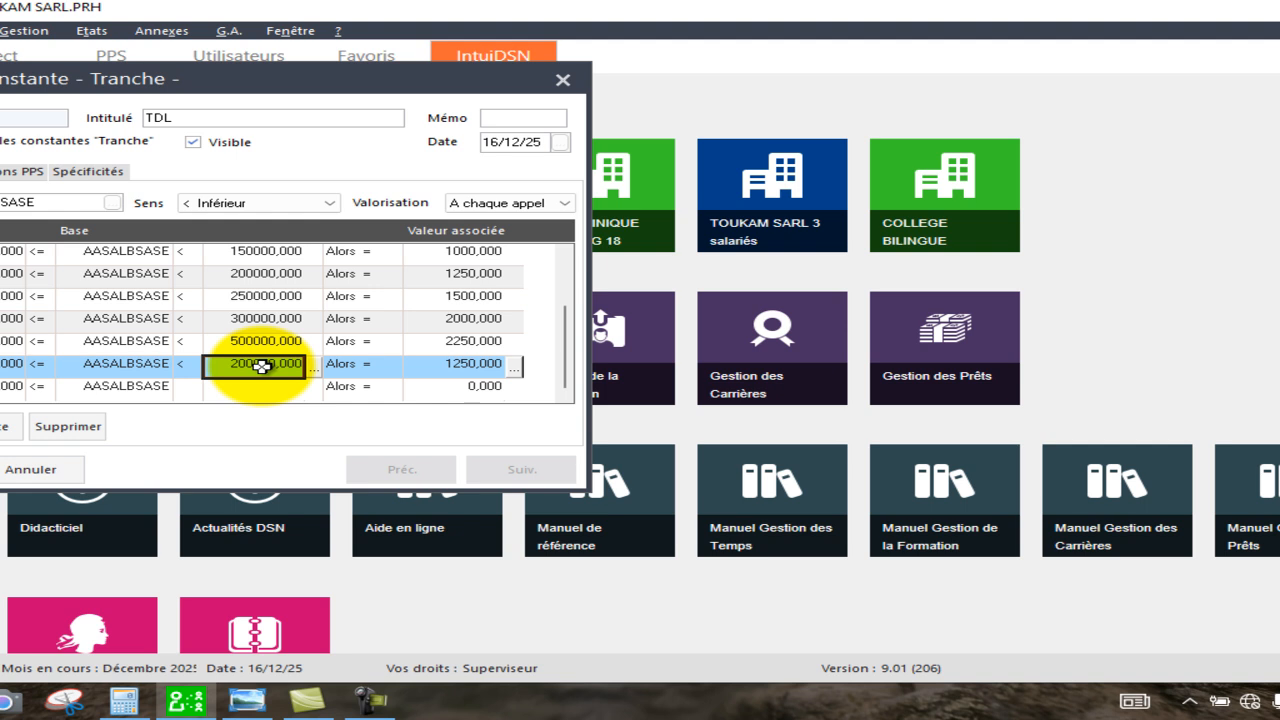
type("99999999,99999")
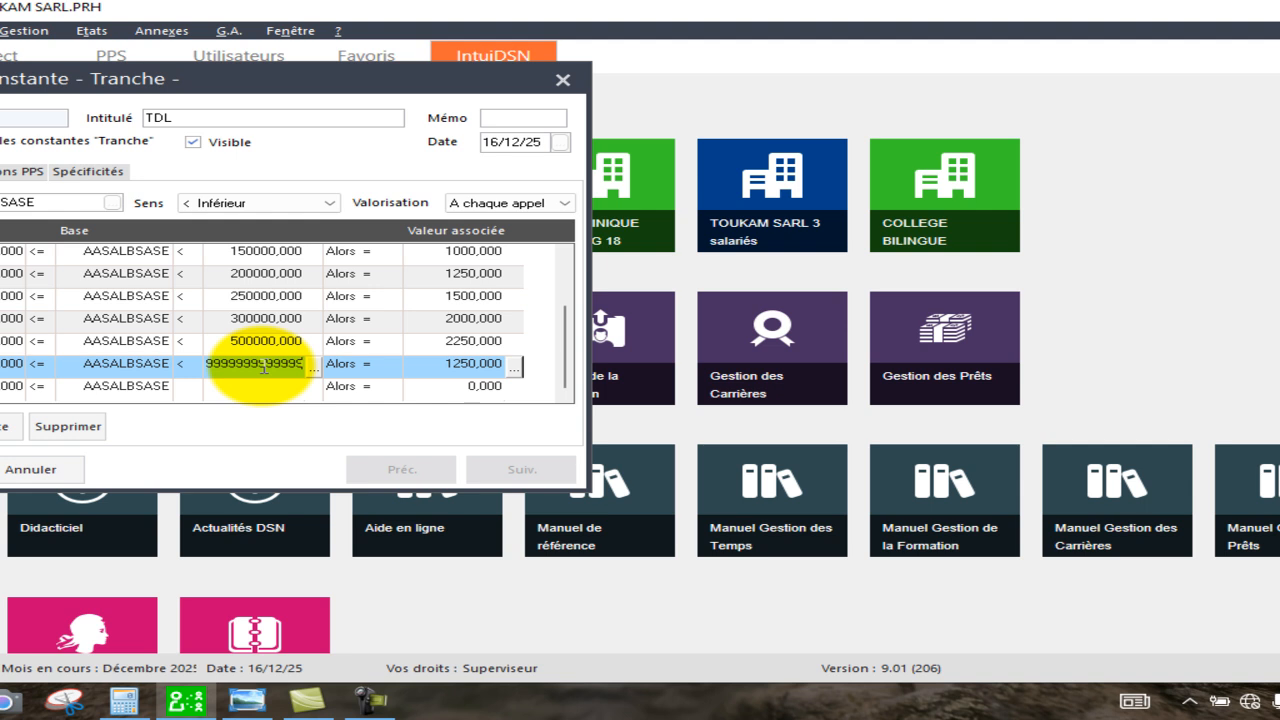
left_click(462, 366)
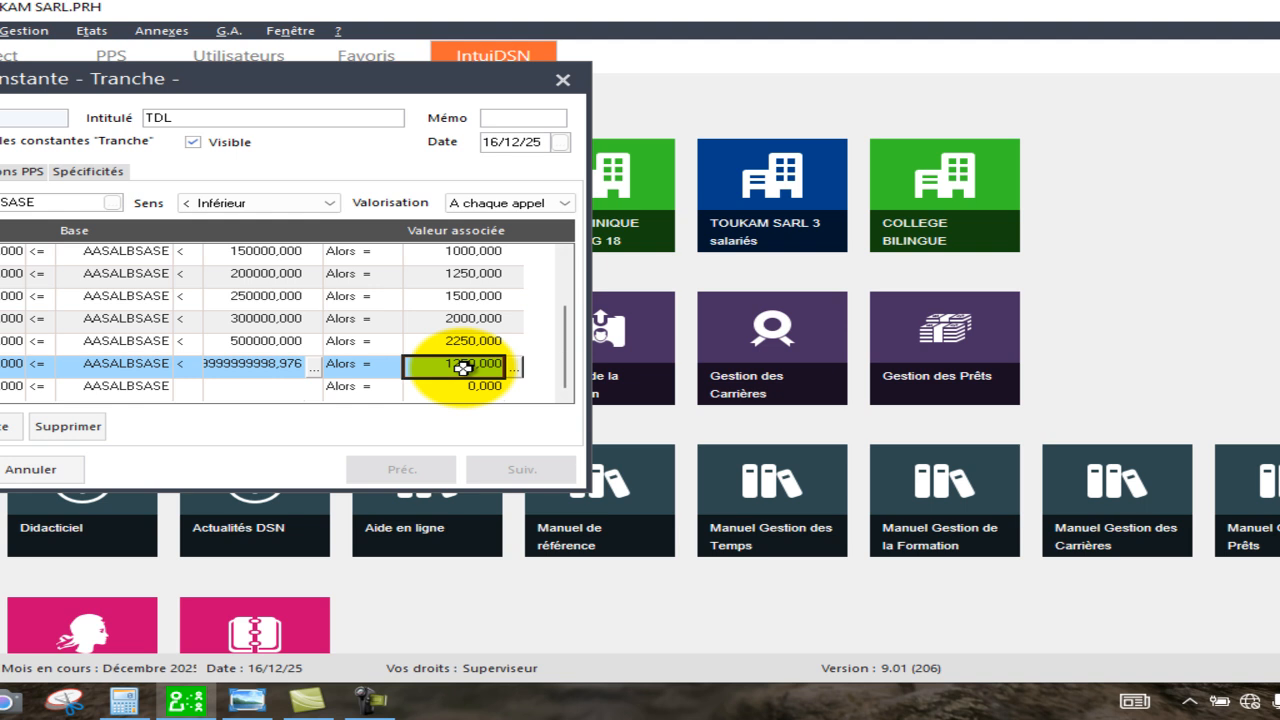
type("2500")
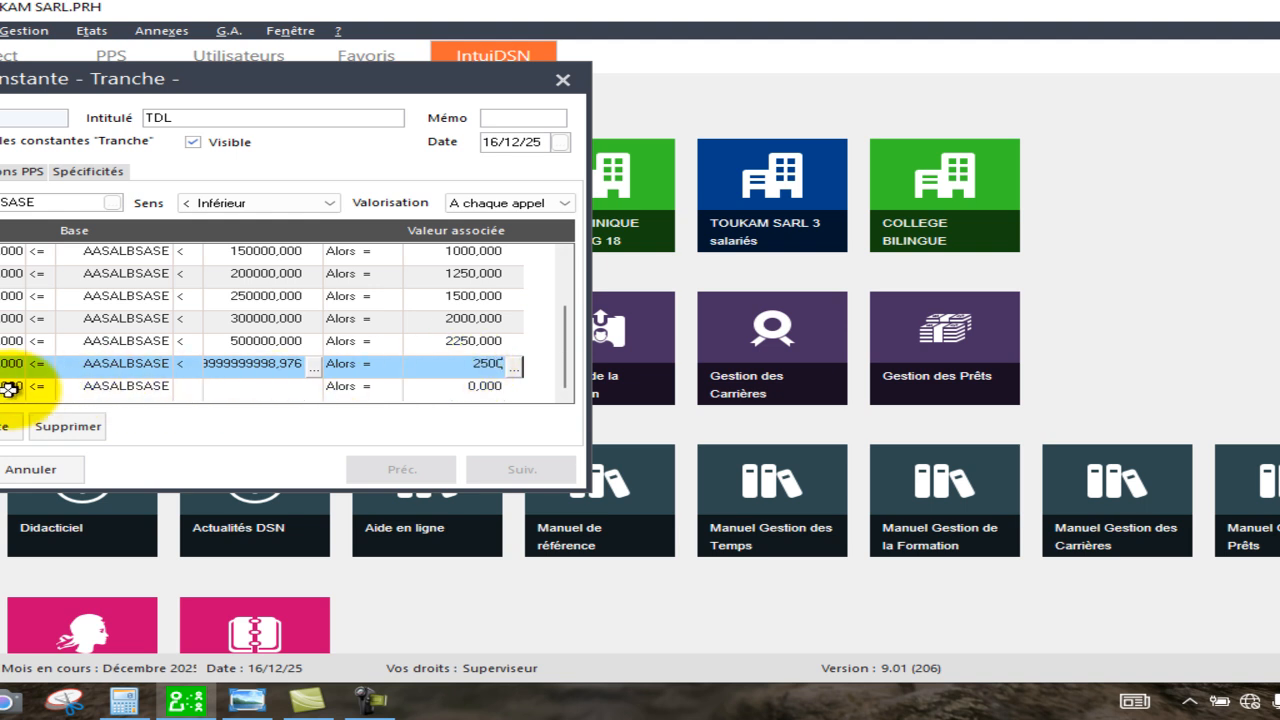
key("Return")
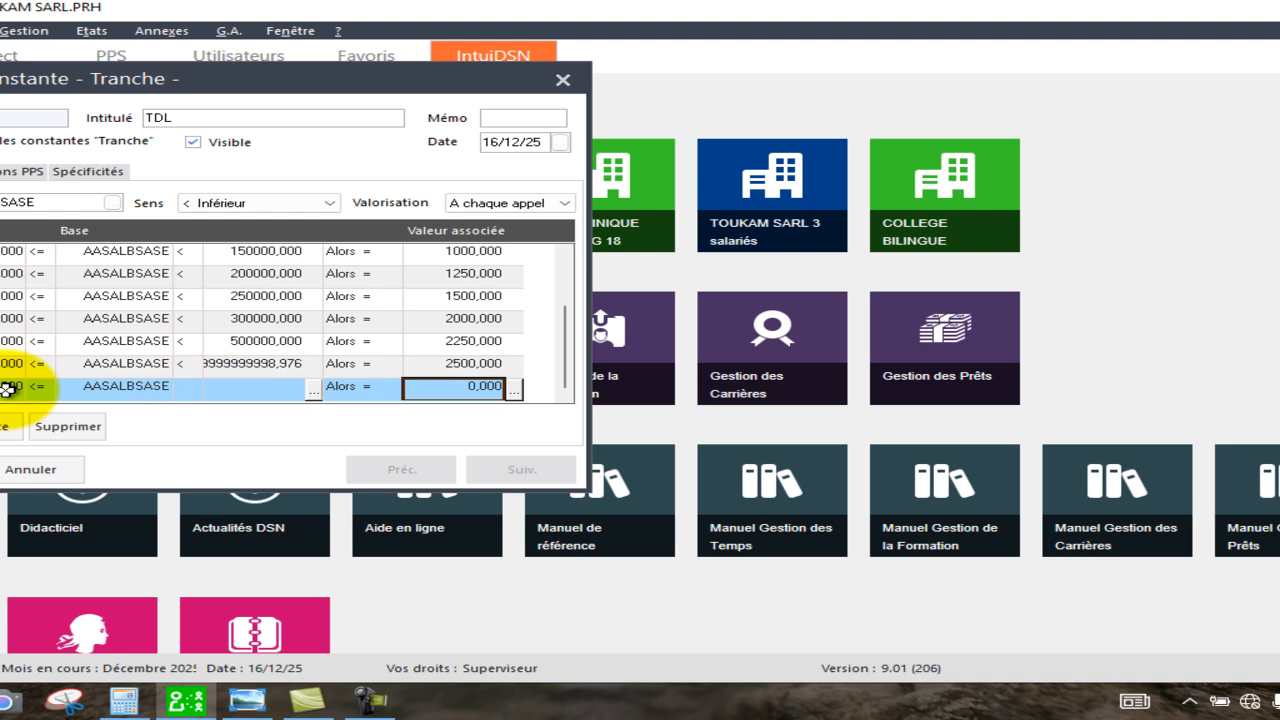
Delete the trailing empty row and scroll through the bracket table to check every bracket.
left_click(63, 429)
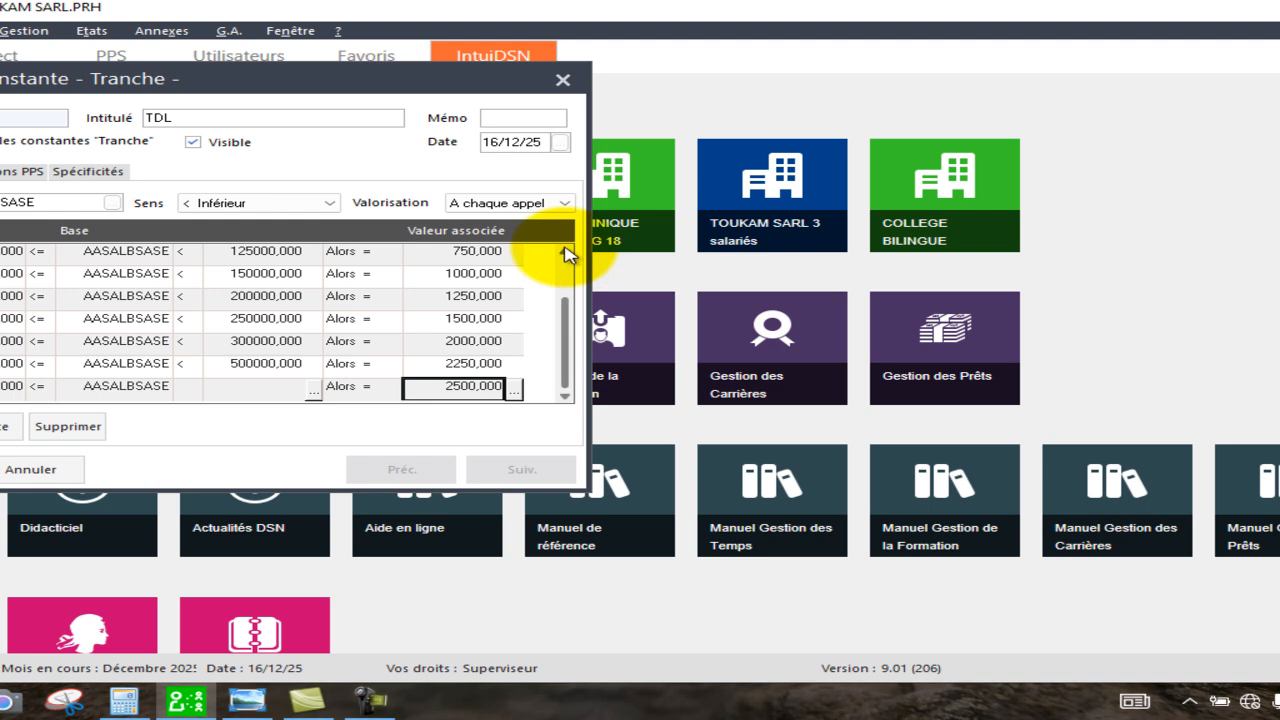
scroll(565, 253, "up", 1)
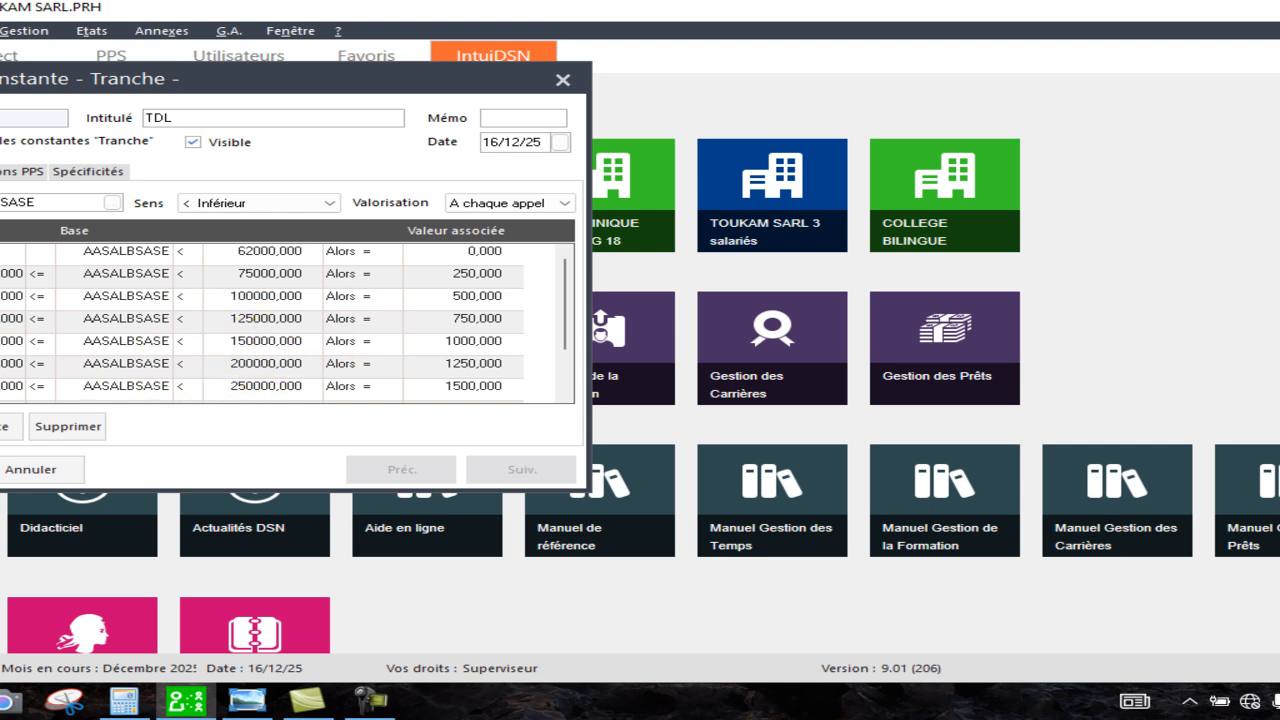
left_click(567, 395)
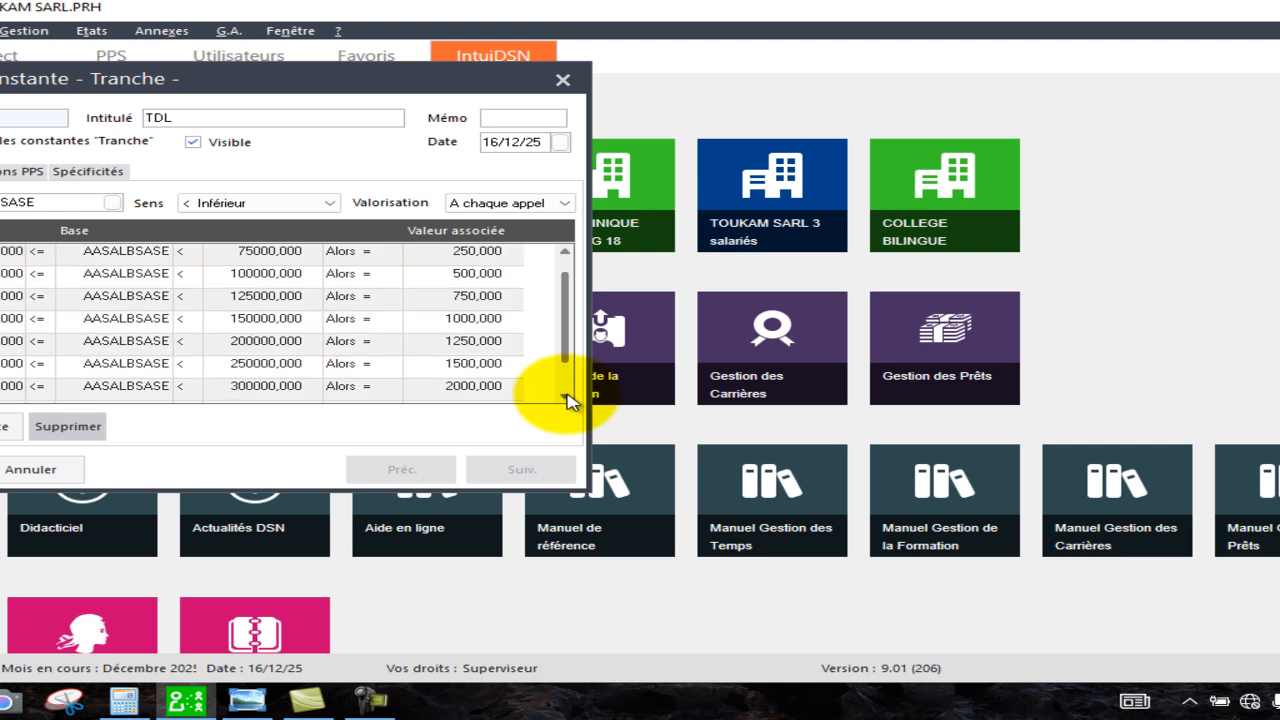
left_click(567, 395)
left_click(567, 395)
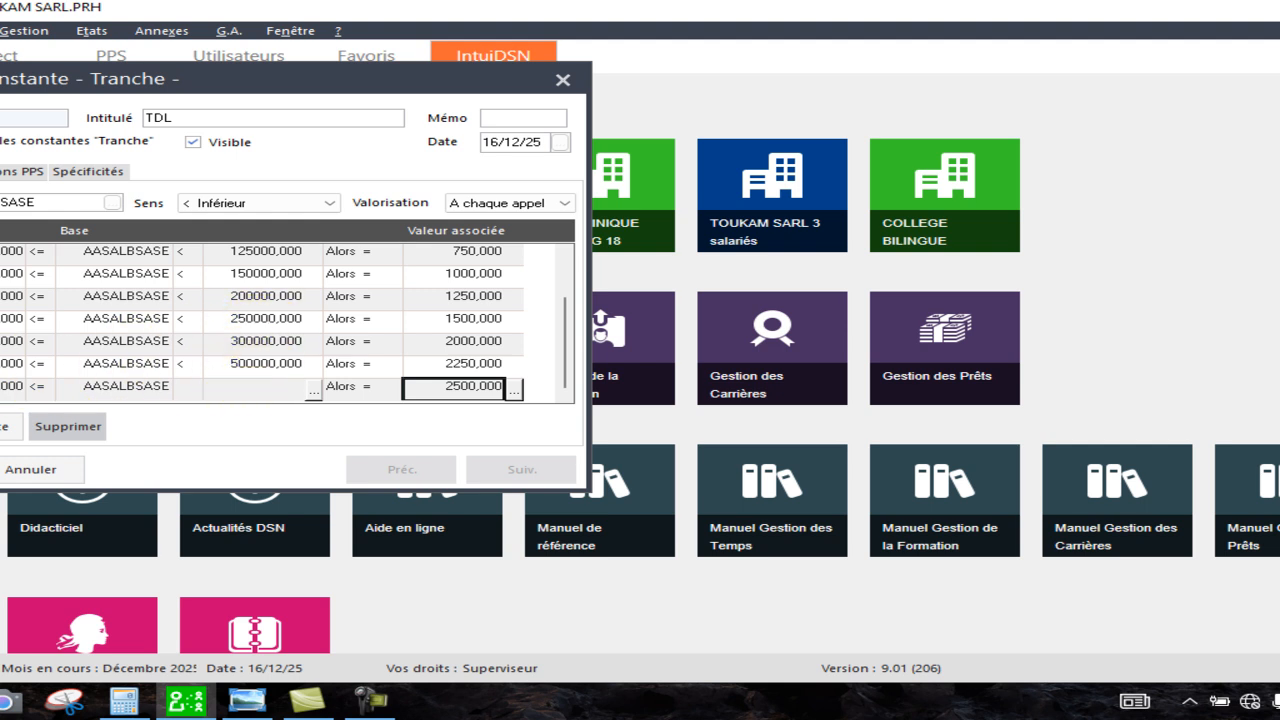
left_click(565, 252)
left_click(565, 252)
left_click(565, 252)
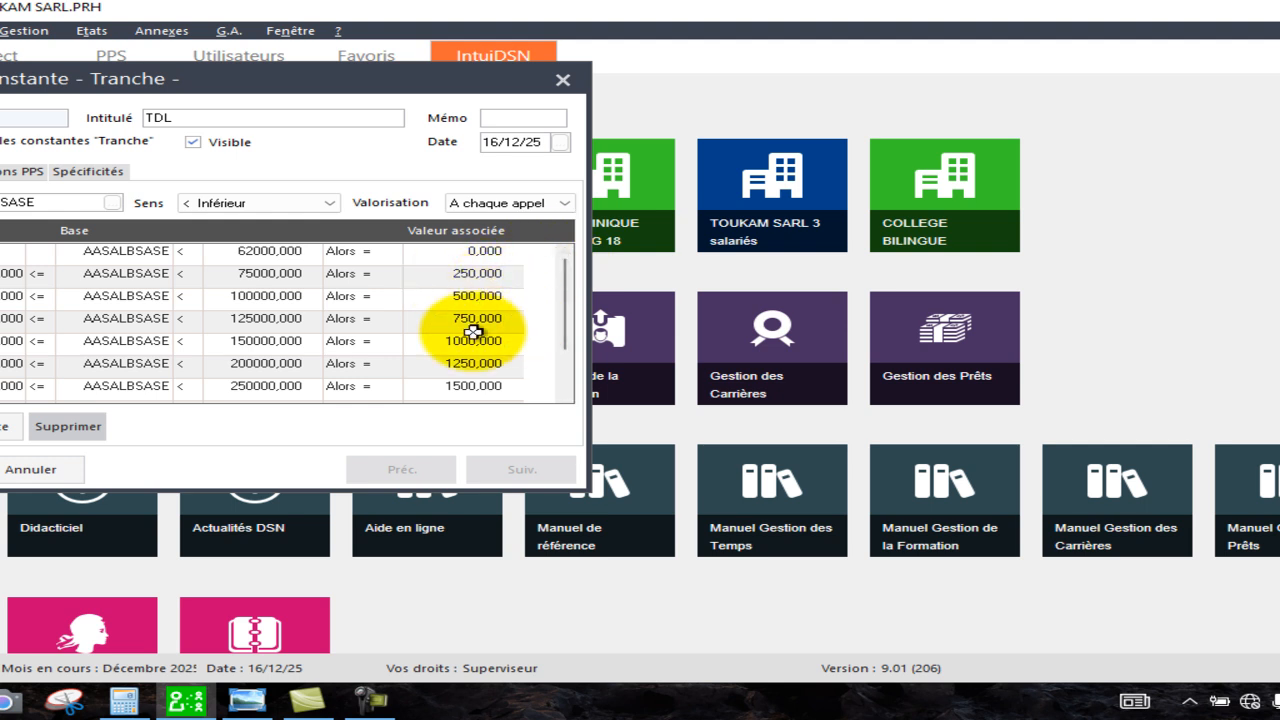
left_click(566, 396)
left_click(566, 396)
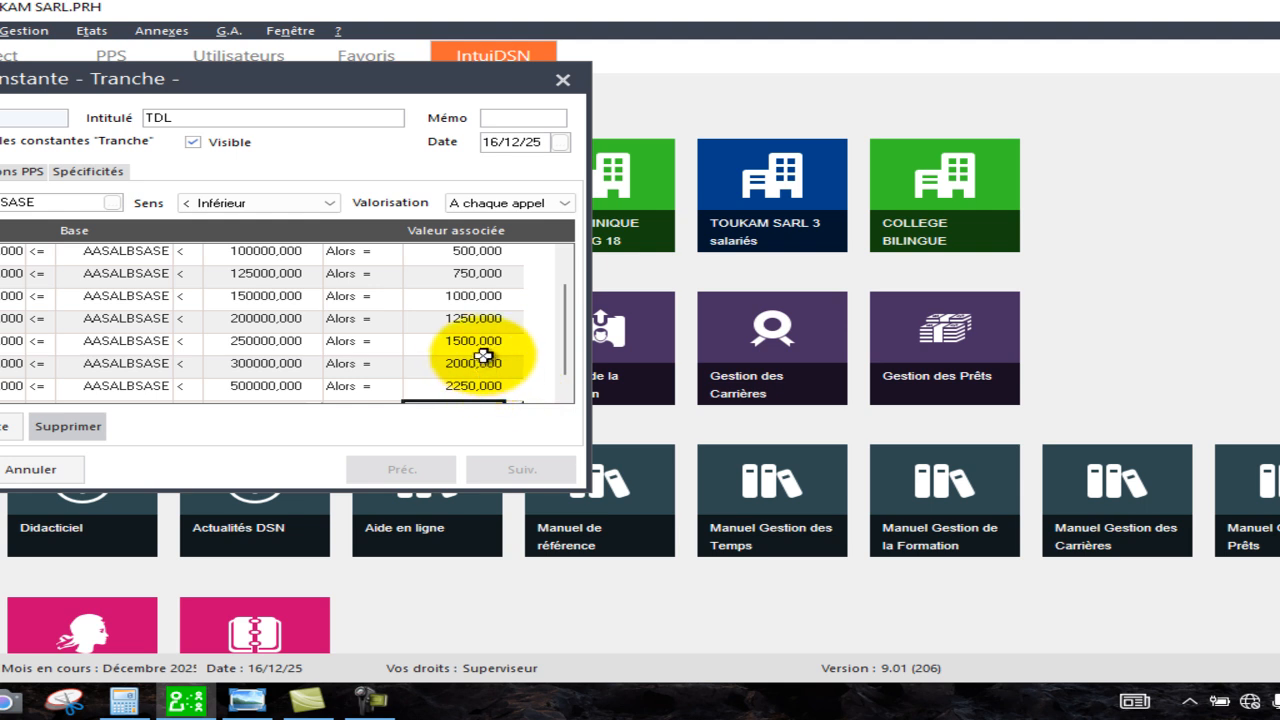
left_click(566, 397)
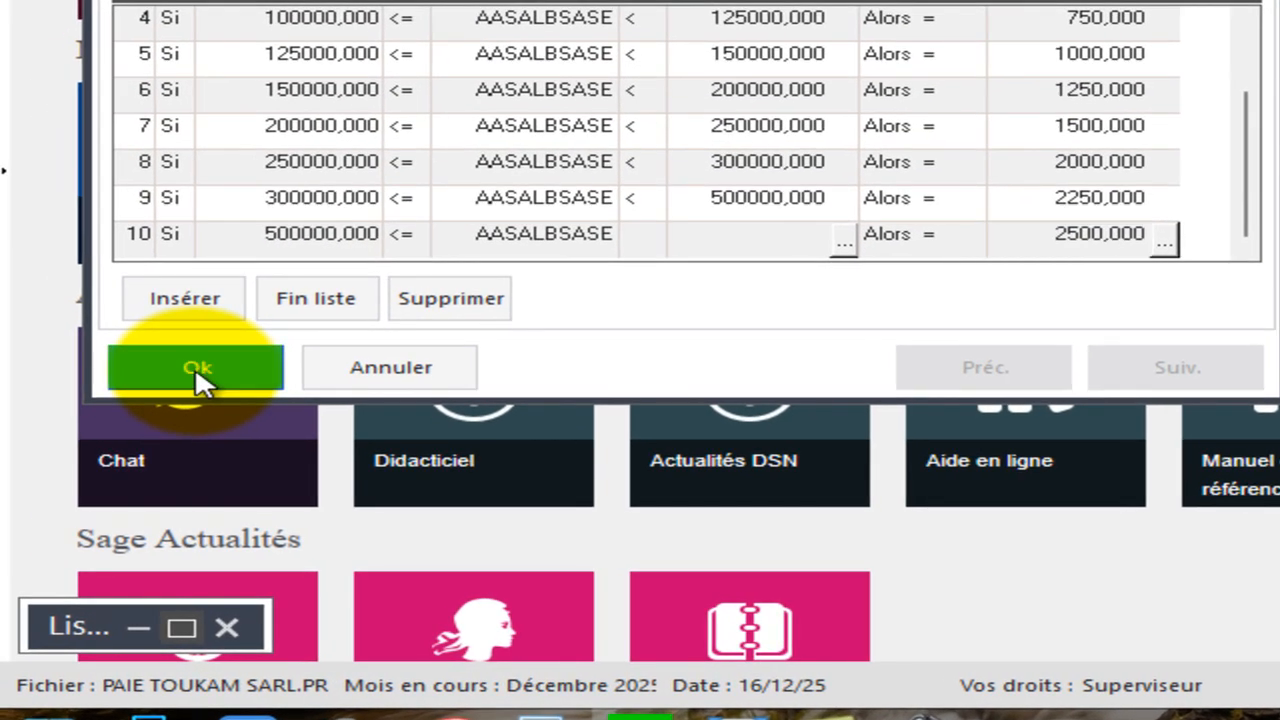
Close the TDL constant and start creating a new rubrique from the rubriques list.
left_click(155, 390)
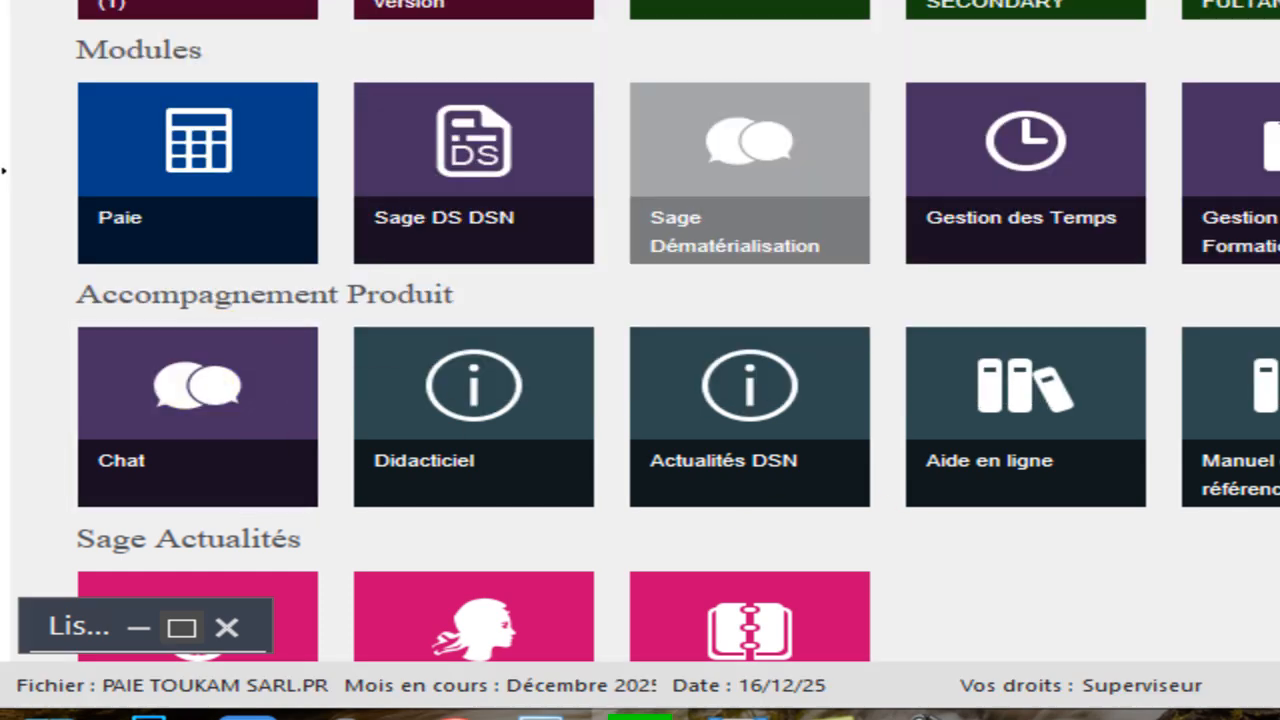
left_click(184, 627)
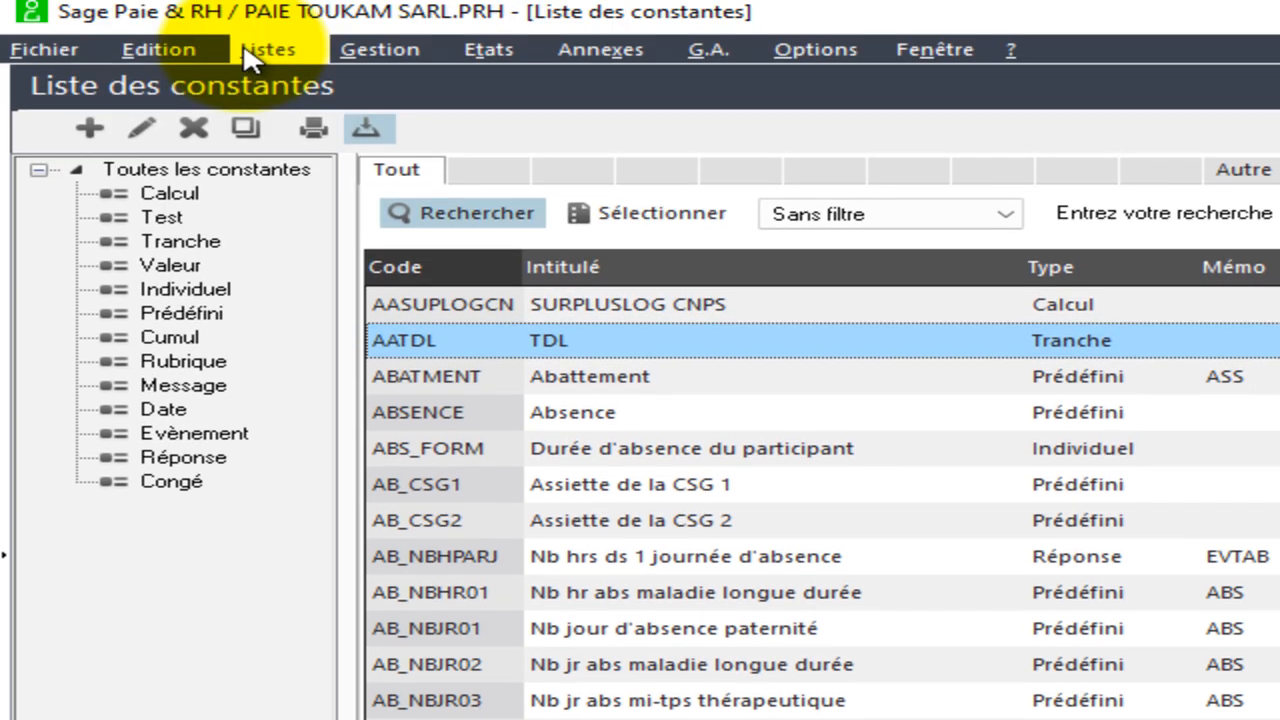
left_click(262, 50)
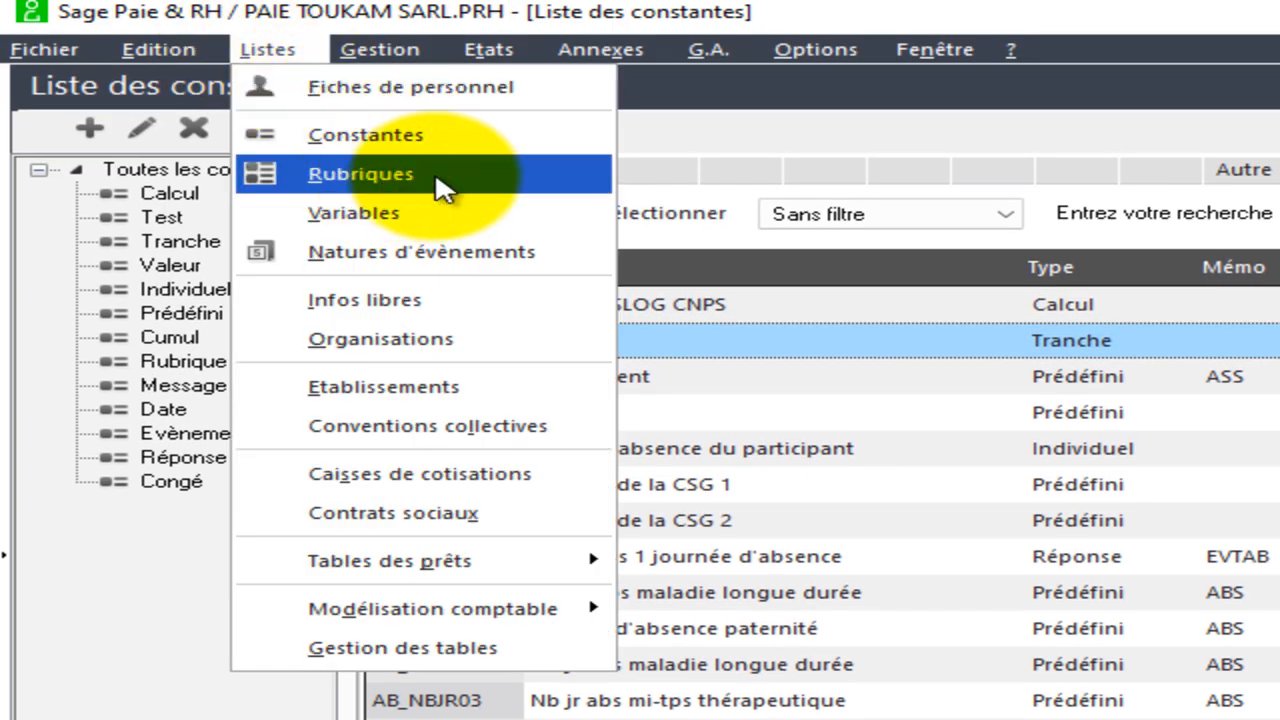
left_click(356, 175)
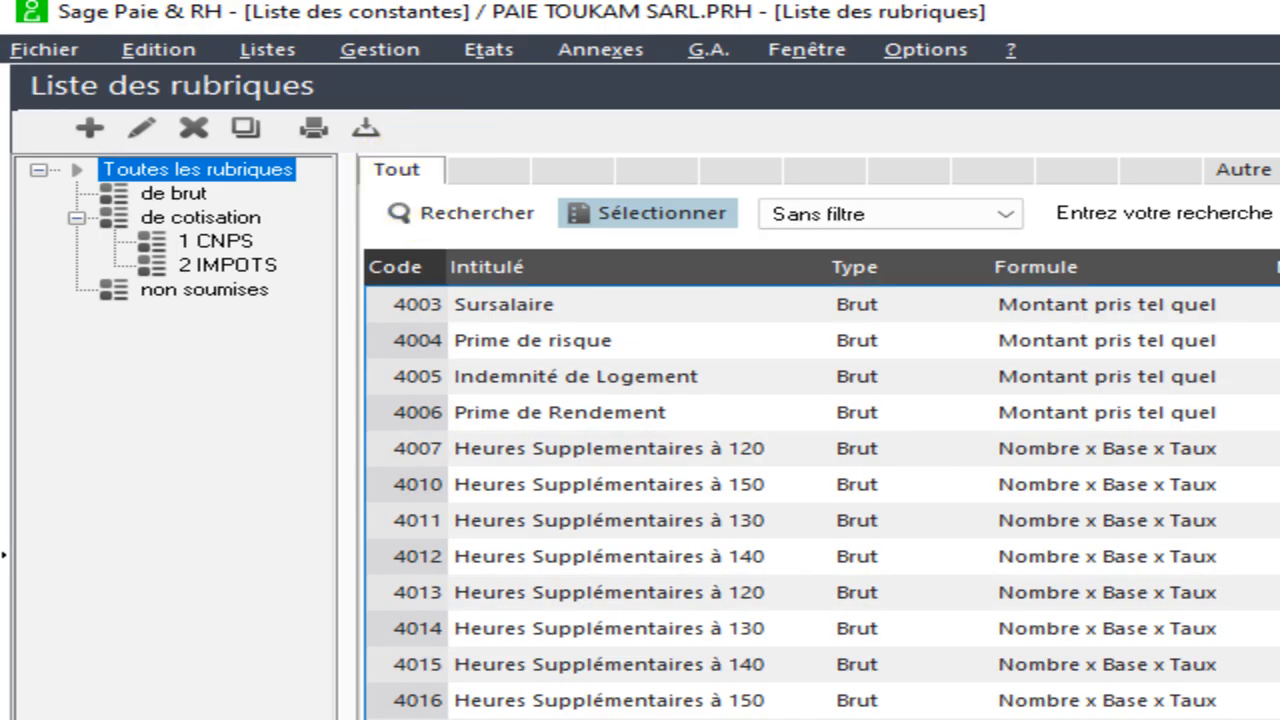
right_click(1275, 710)
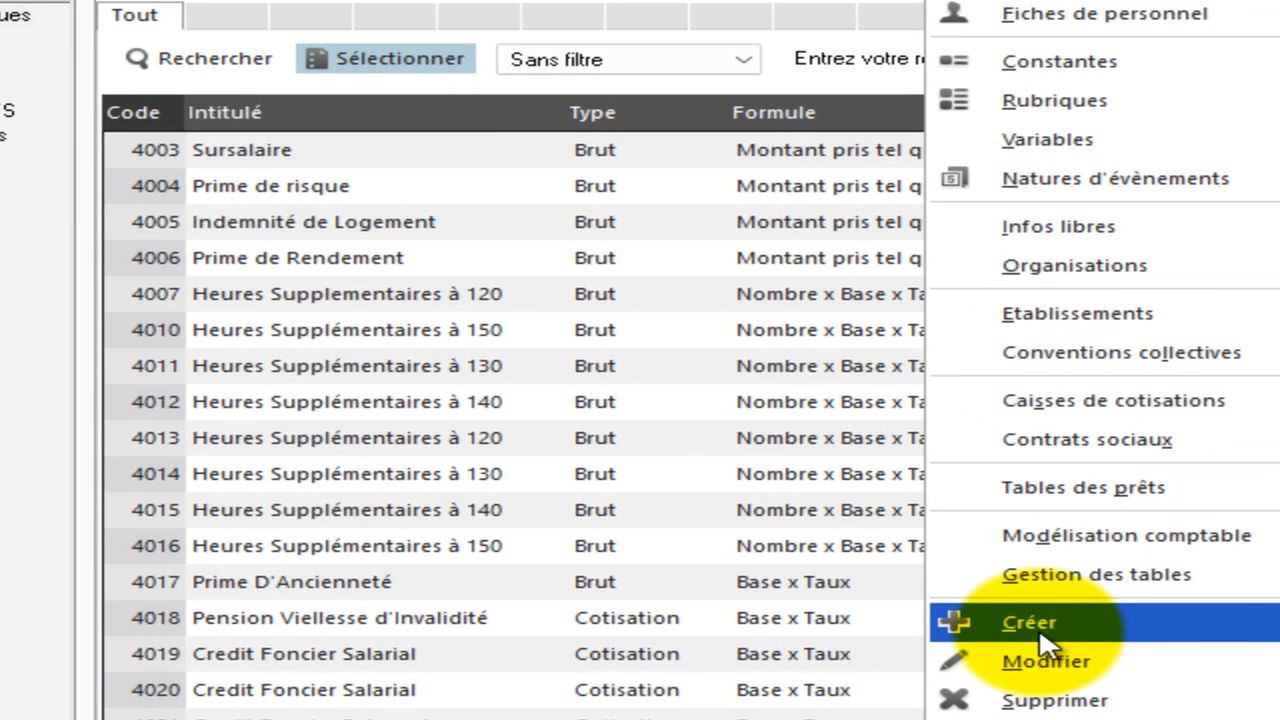
left_click(1038, 633)
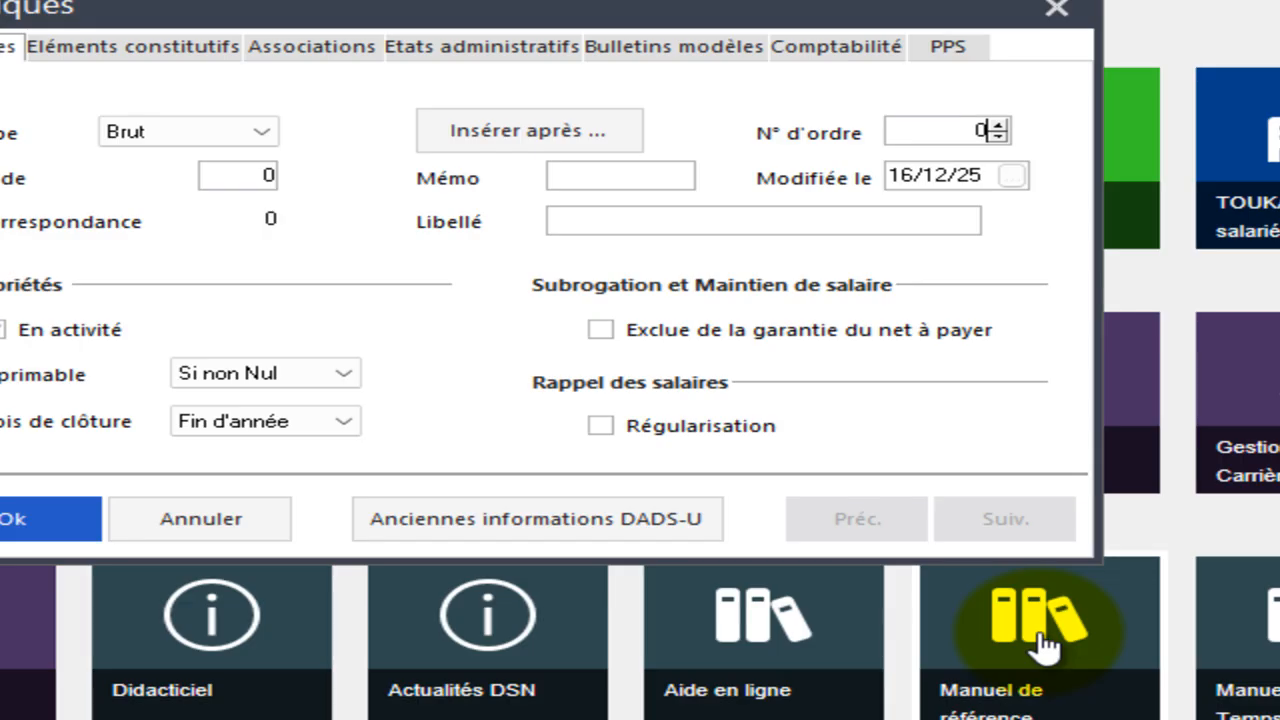
Set the new rubrique's type to Cotisation and its code to 4025.
left_click(262, 138)
left_click(206, 178)
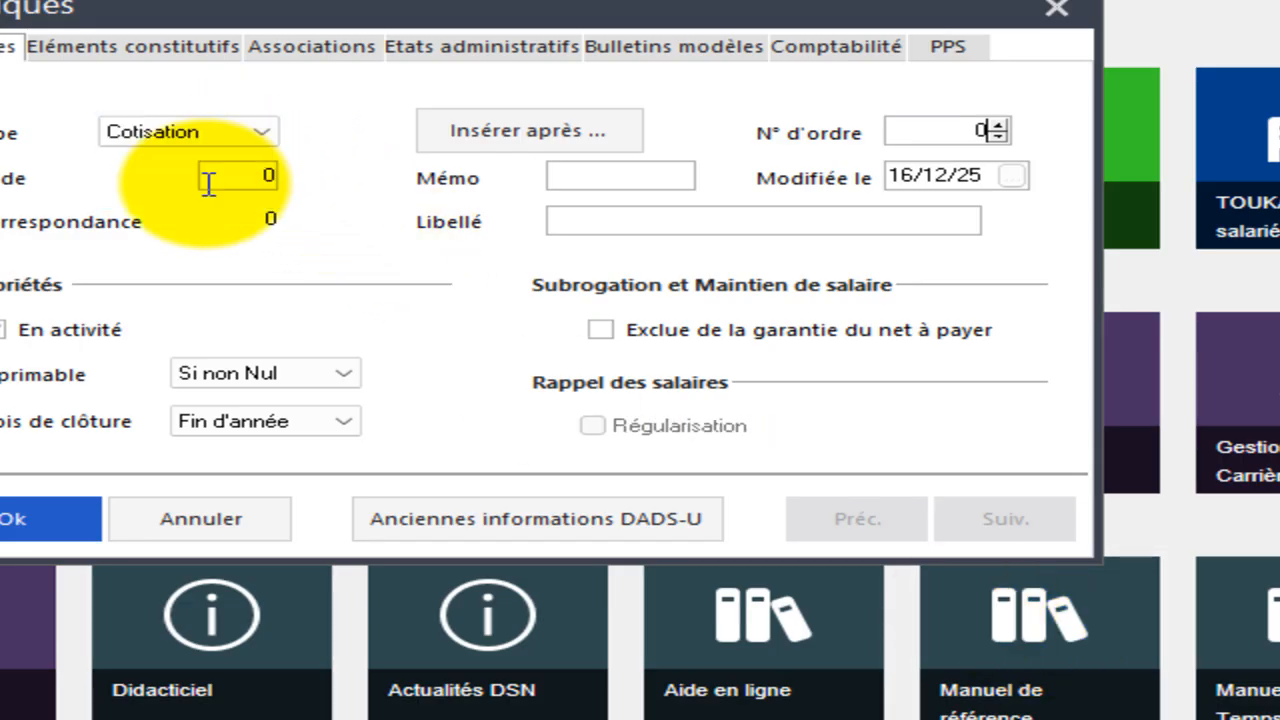
left_click(257, 185)
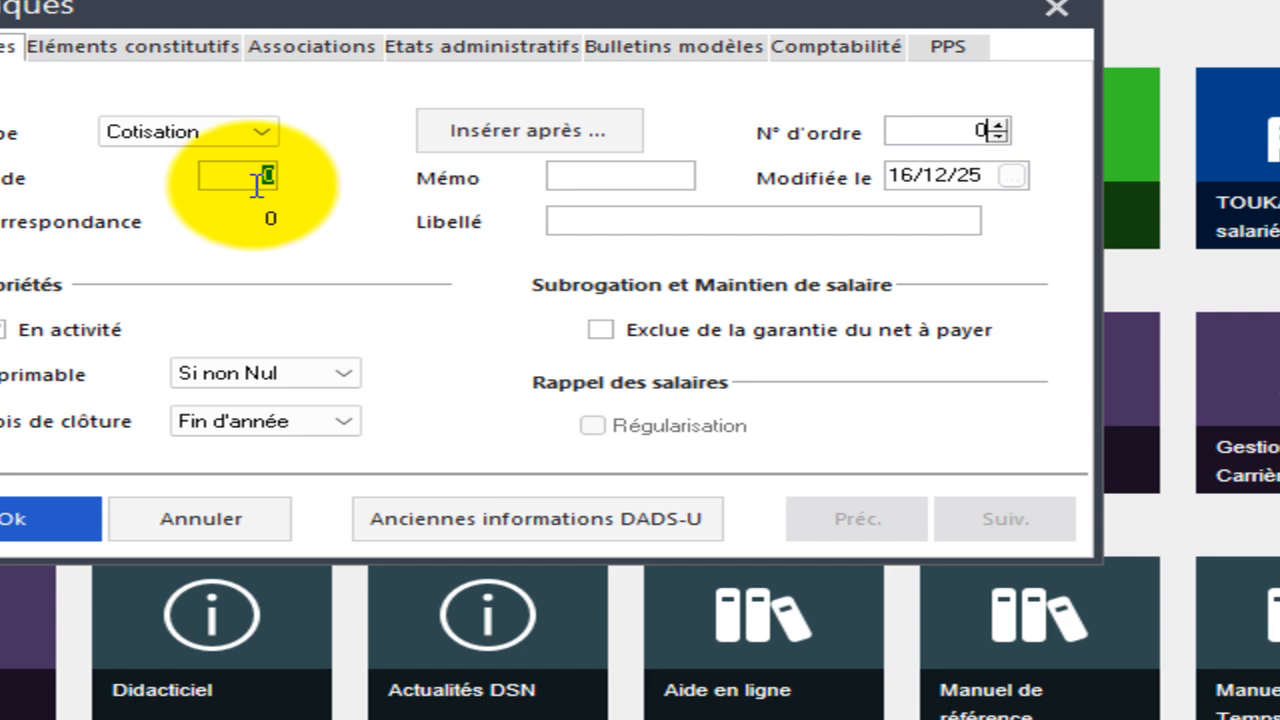
type("4025")
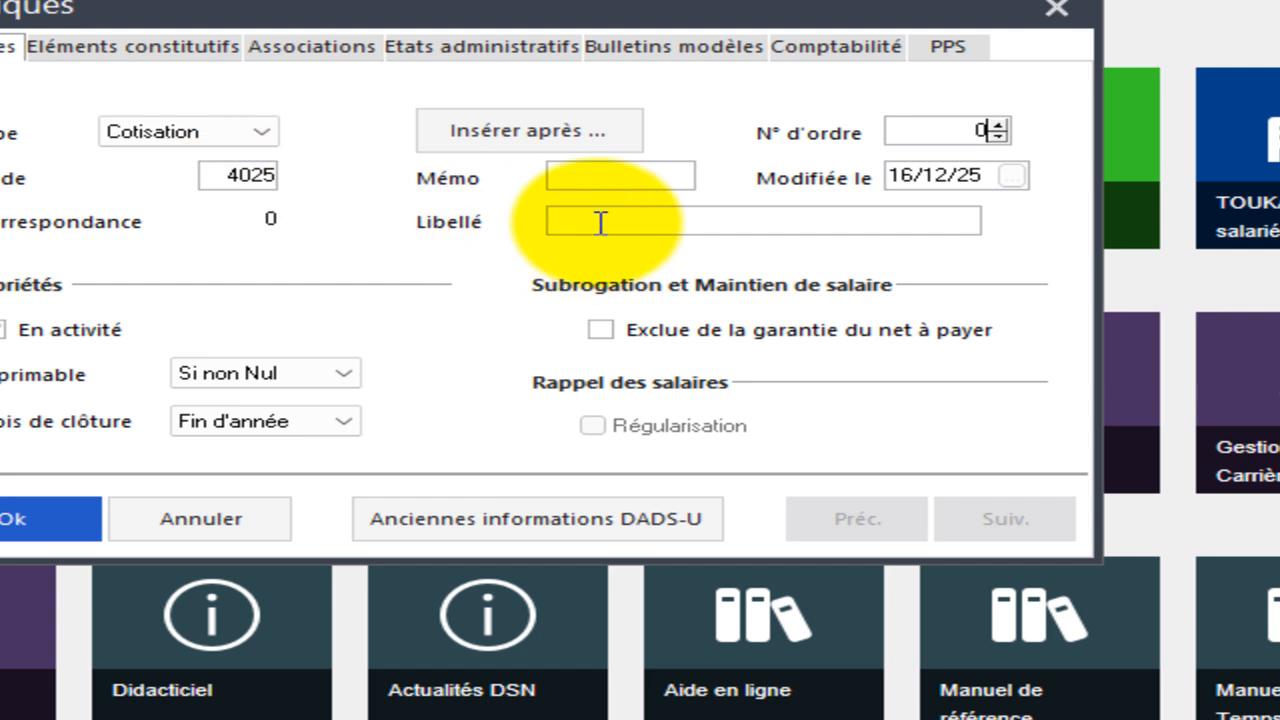
Enter the rubrique label "Taxe de Developpement Local".
left_click(600, 222)
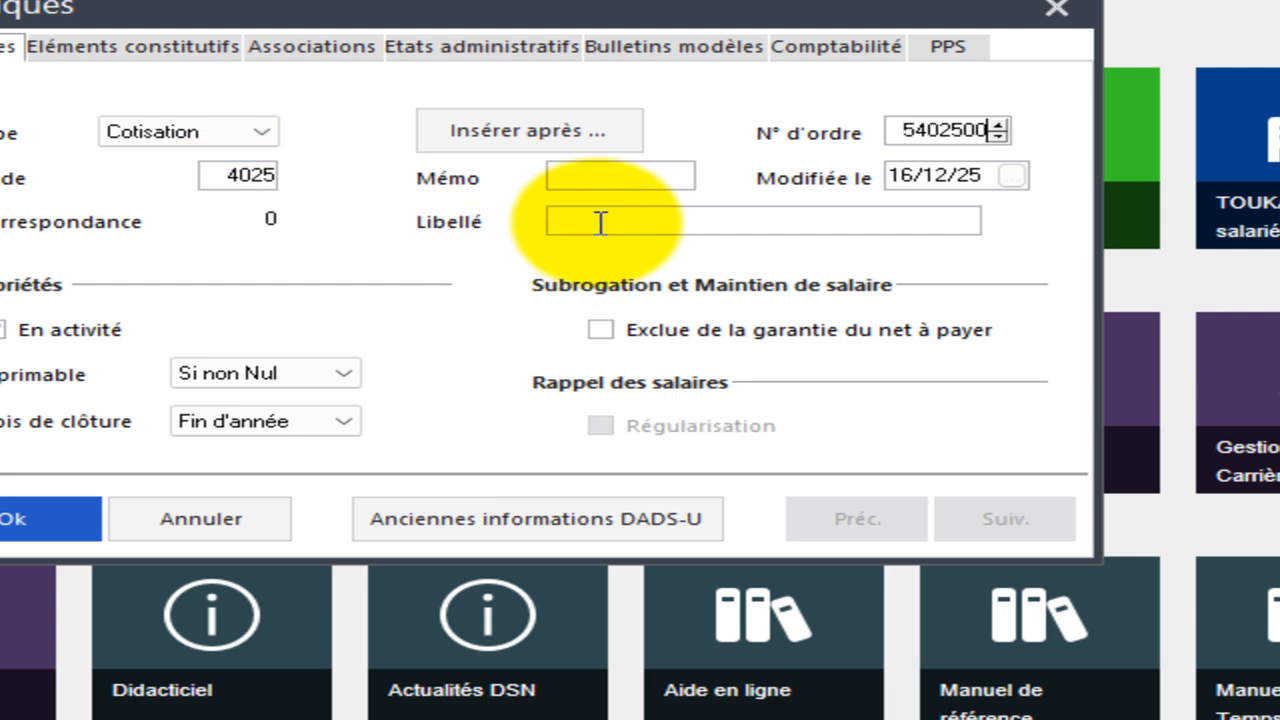
type("Taxe de Developpement Local")
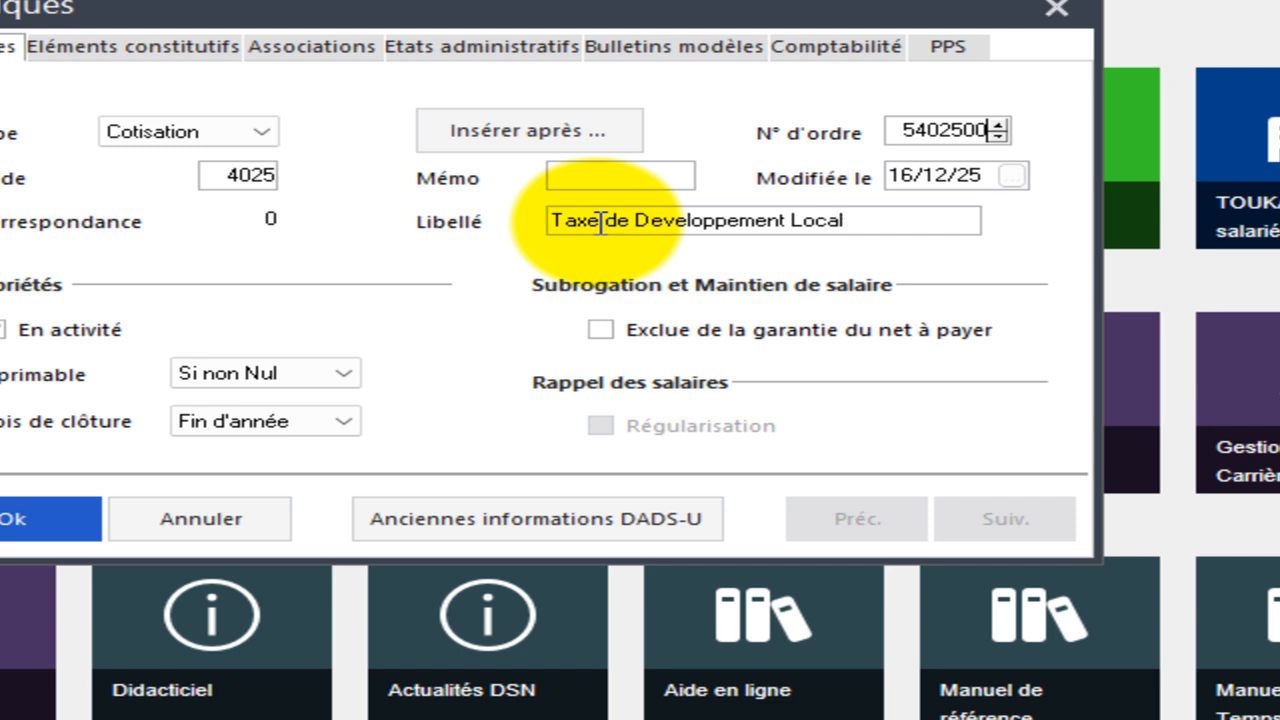
In the constituent elements, assign the IMPOTS contribution fund and choose the rubrique's calculation formula.
left_click(206, 47)
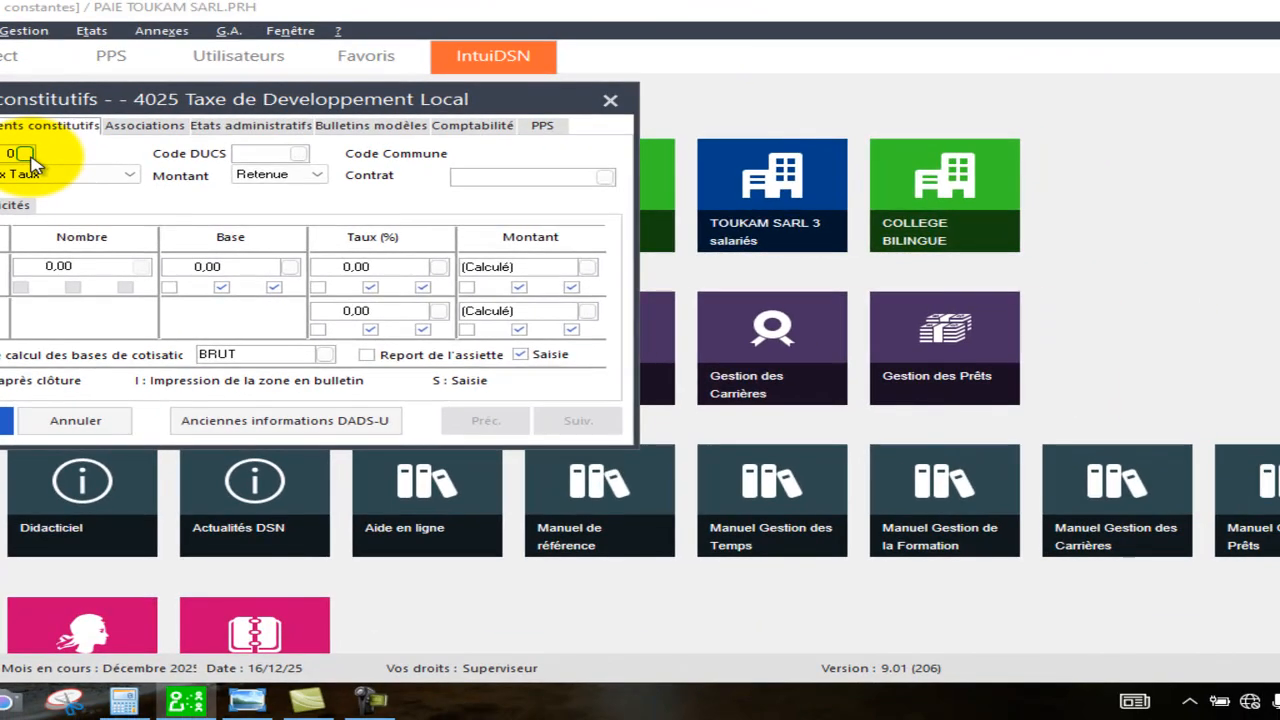
left_click(125, 96)
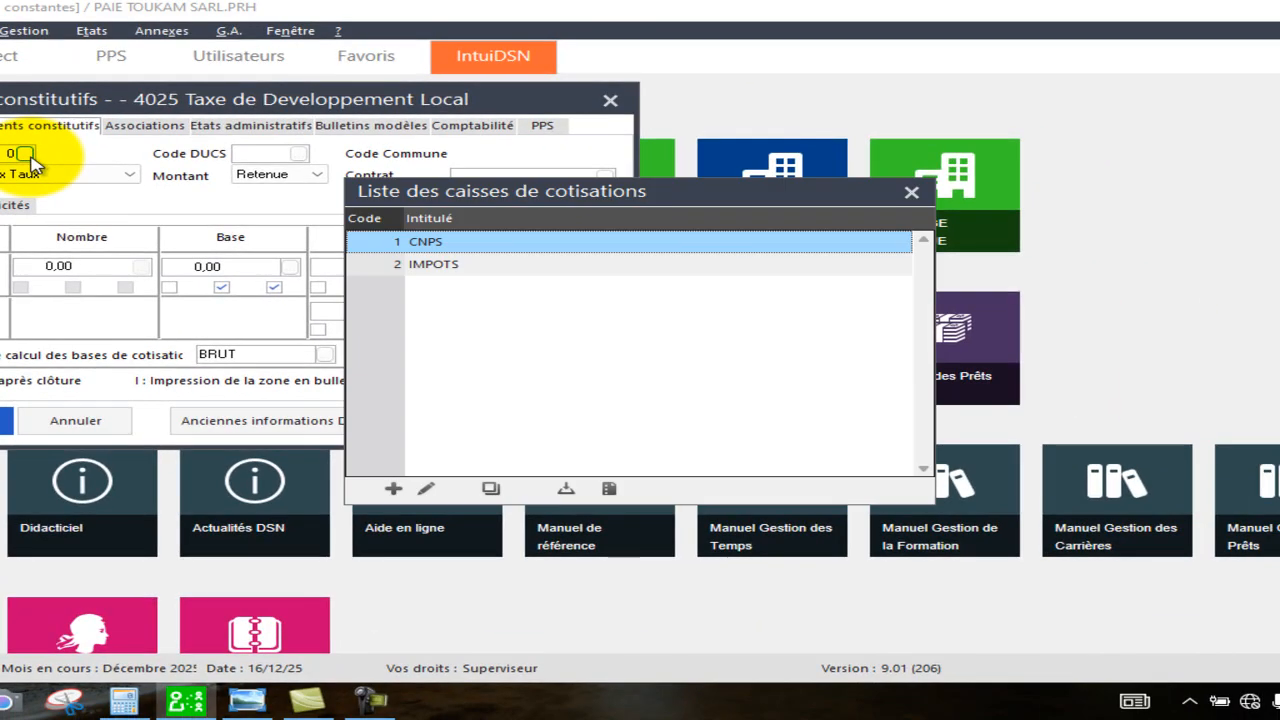
double_click(445, 264)
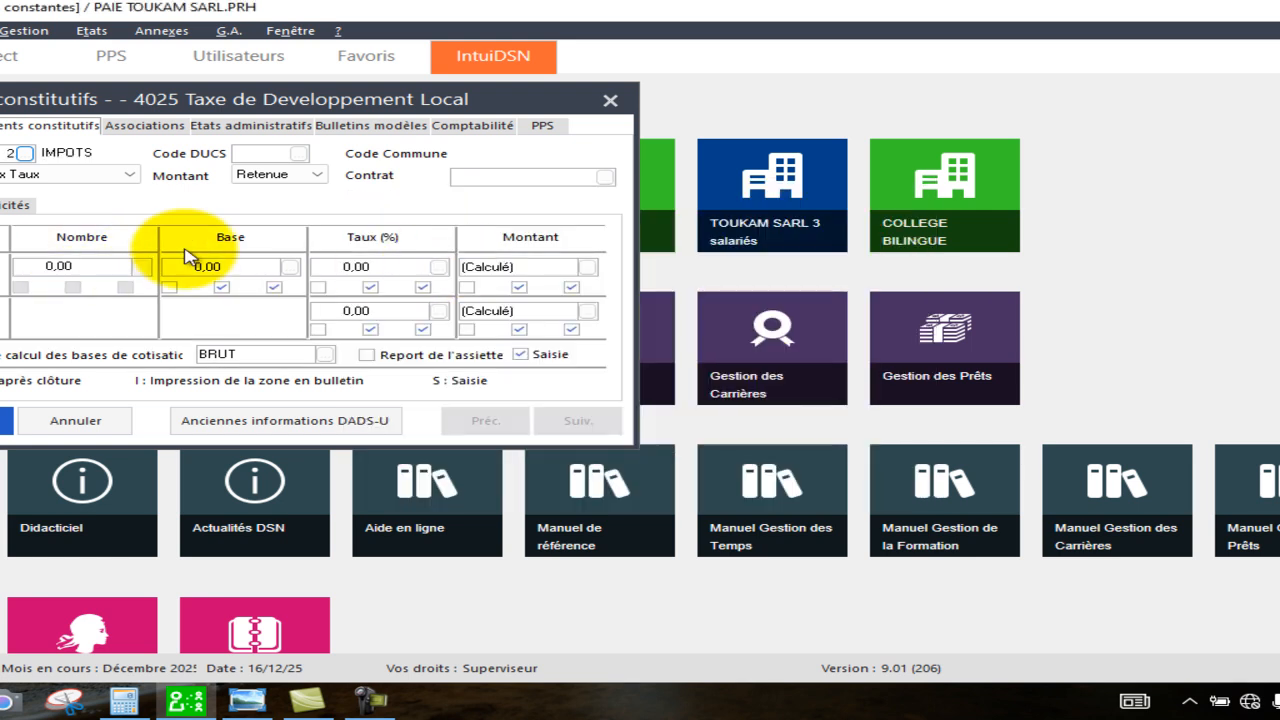
left_click(132, 176)
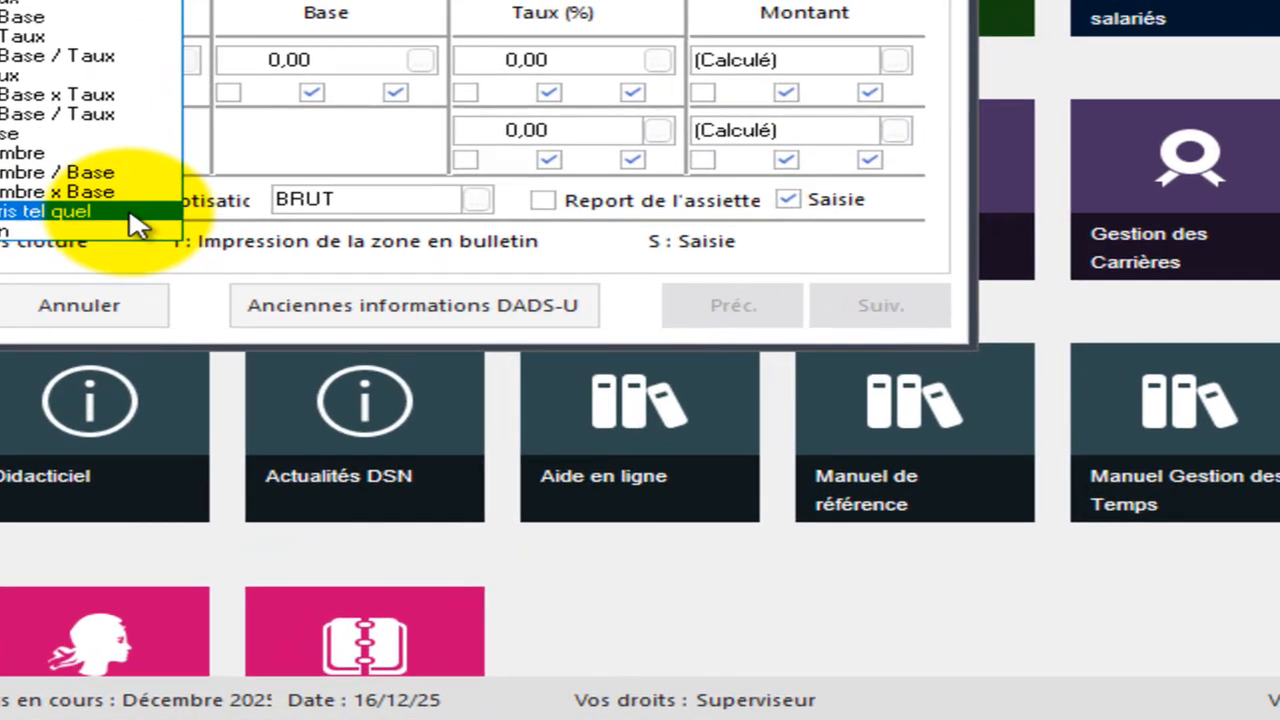
left_click(131, 212)
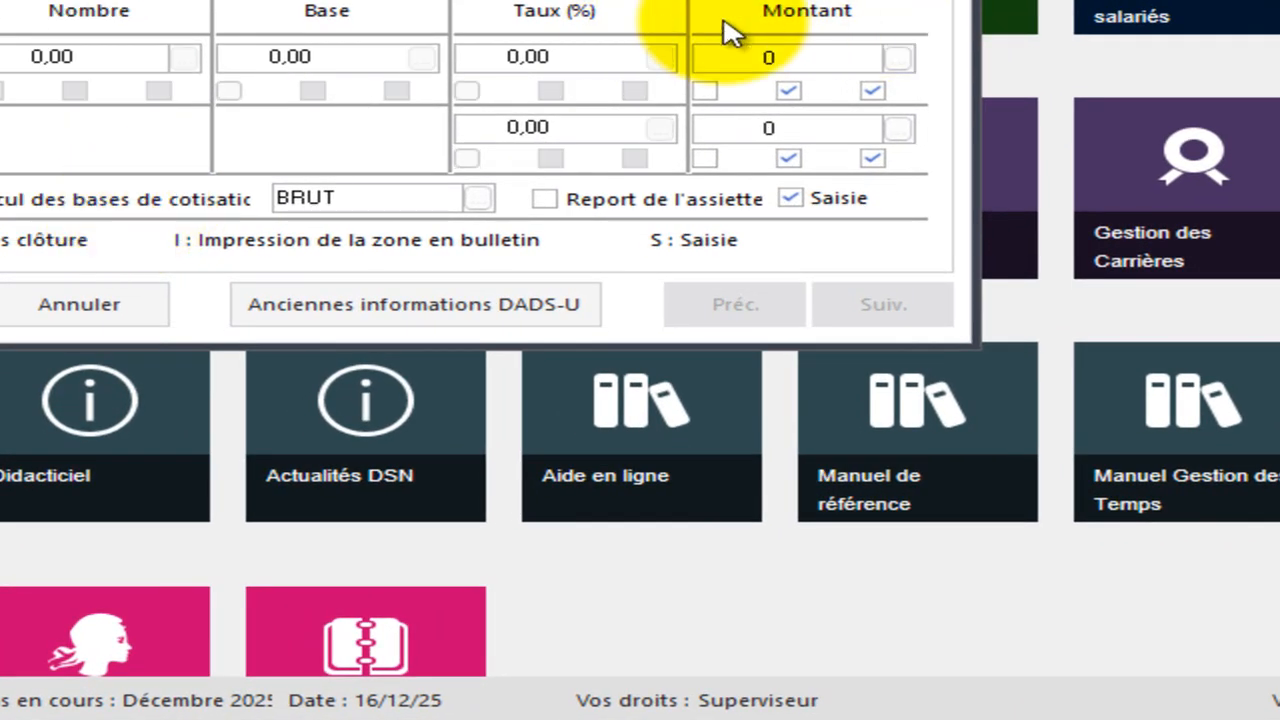
Set the employee-share amount of rubrique 4025 to the AATDL constant and save the rubrique.
left_click(898, 58)
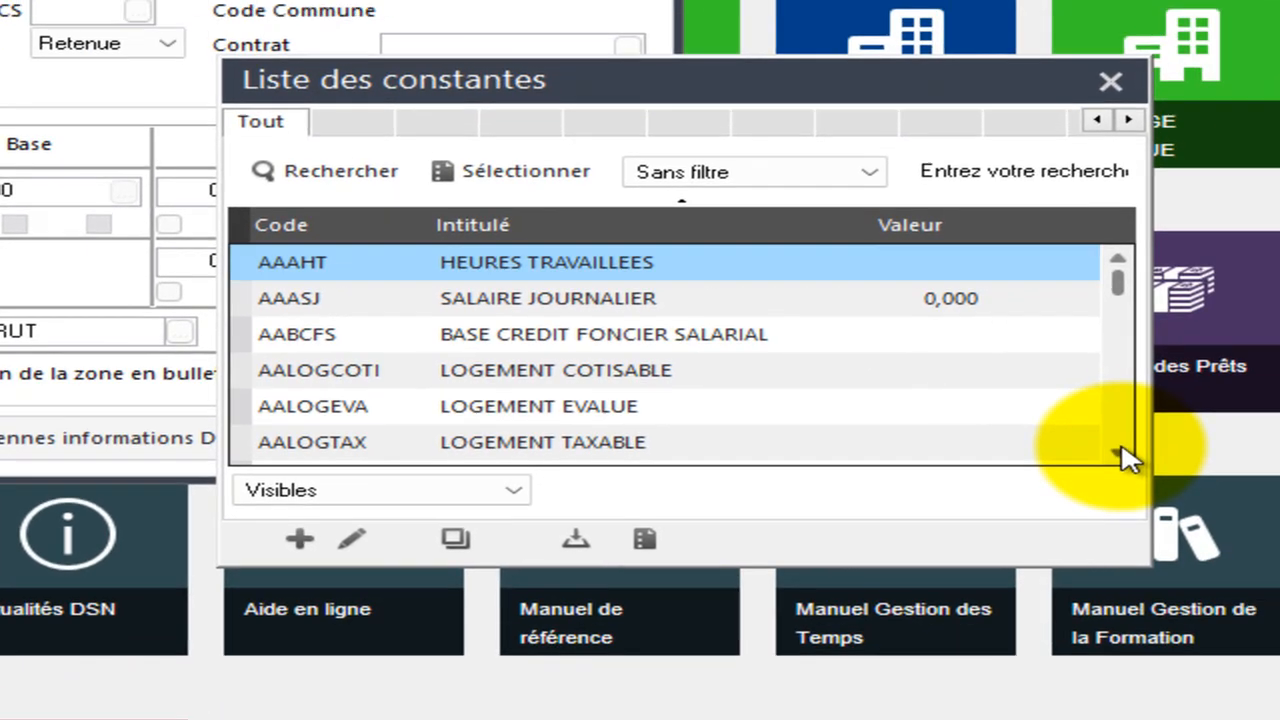
left_click(1119, 451)
left_click(1119, 451)
left_click(1119, 451)
left_click(1119, 451)
left_click(1119, 451)
left_click(1119, 451)
left_click(1119, 451)
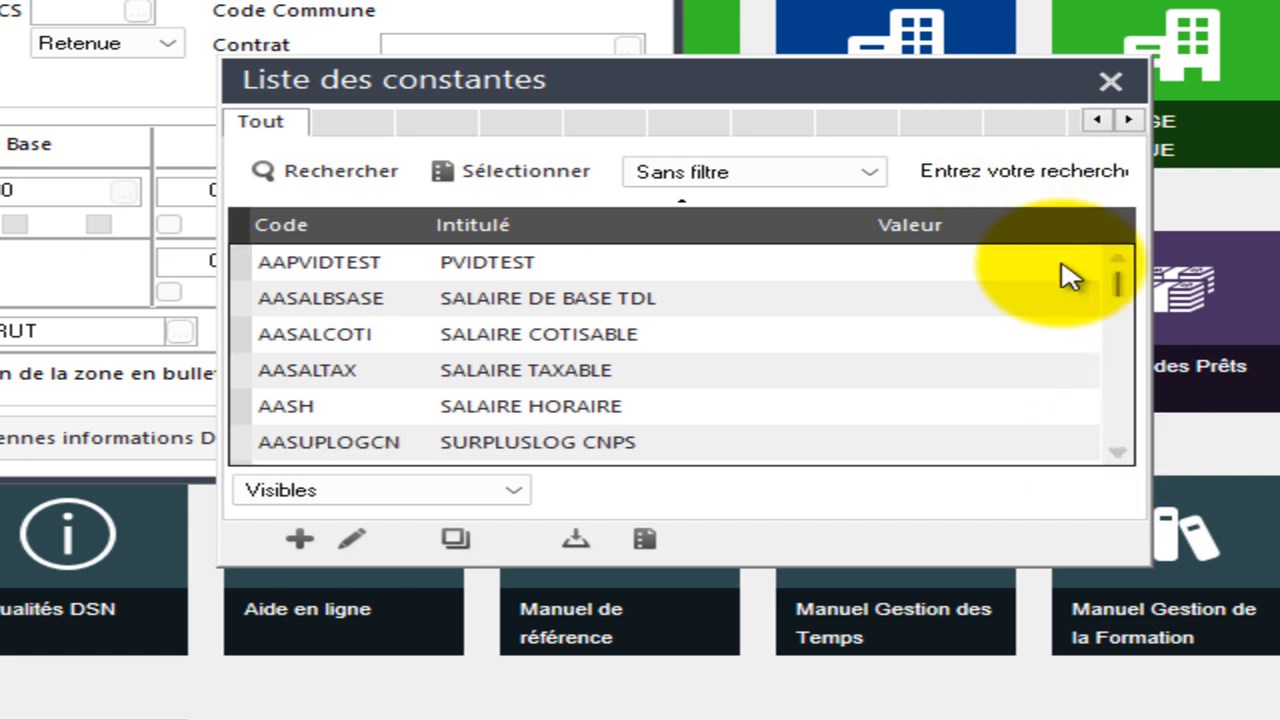
left_click(1118, 260)
left_click(1118, 260)
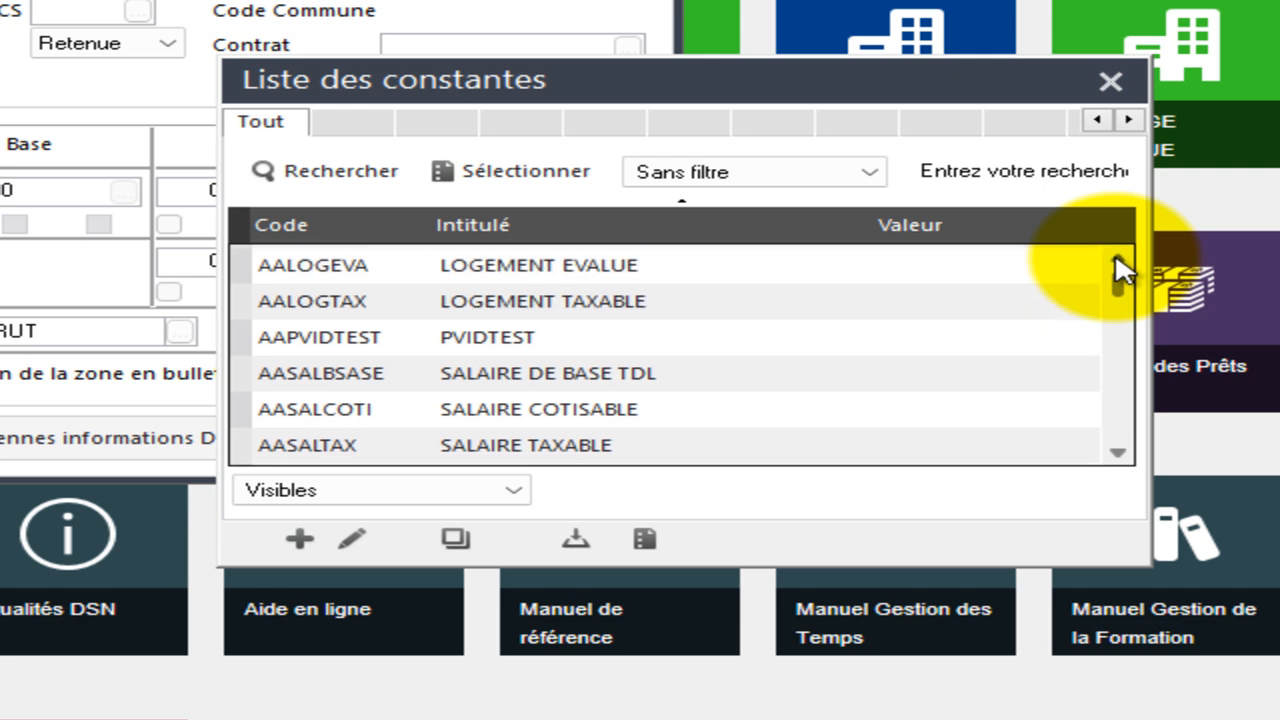
left_click(1118, 260)
left_click(1118, 260)
left_click(1118, 260)
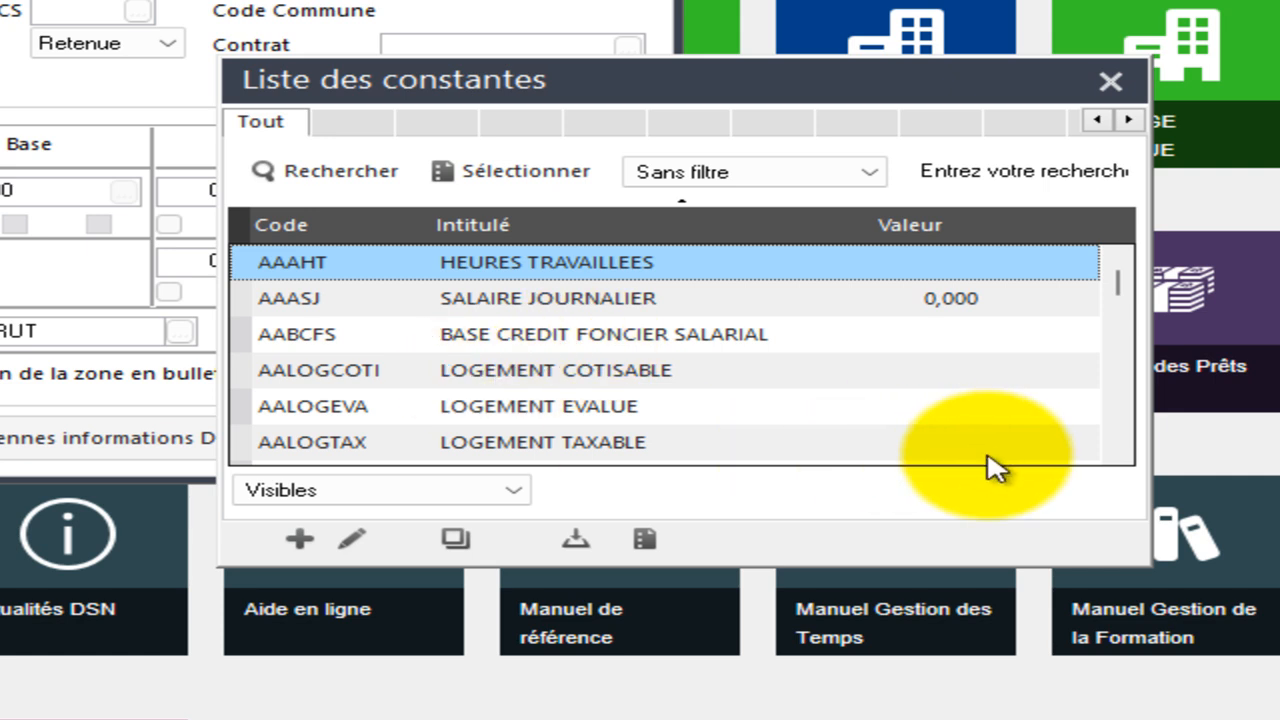
scroll(1128, 456, "down", 6)
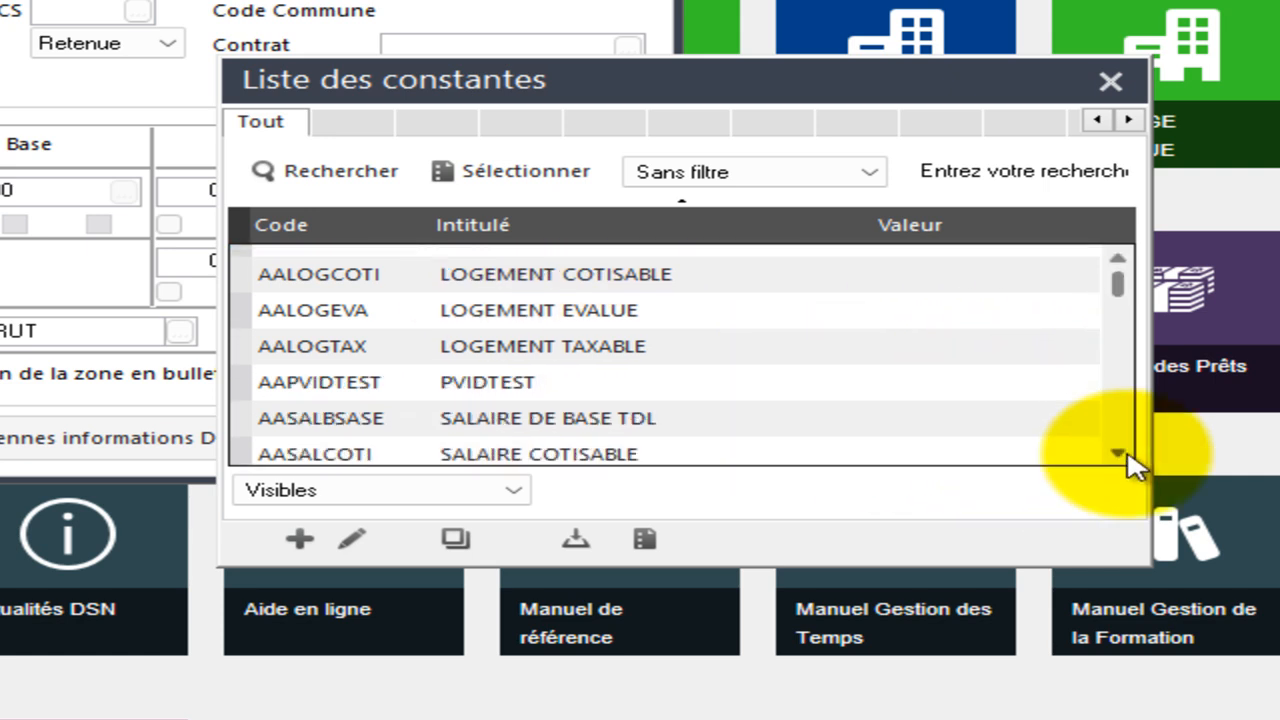
scroll(1128, 456, "down", 8)
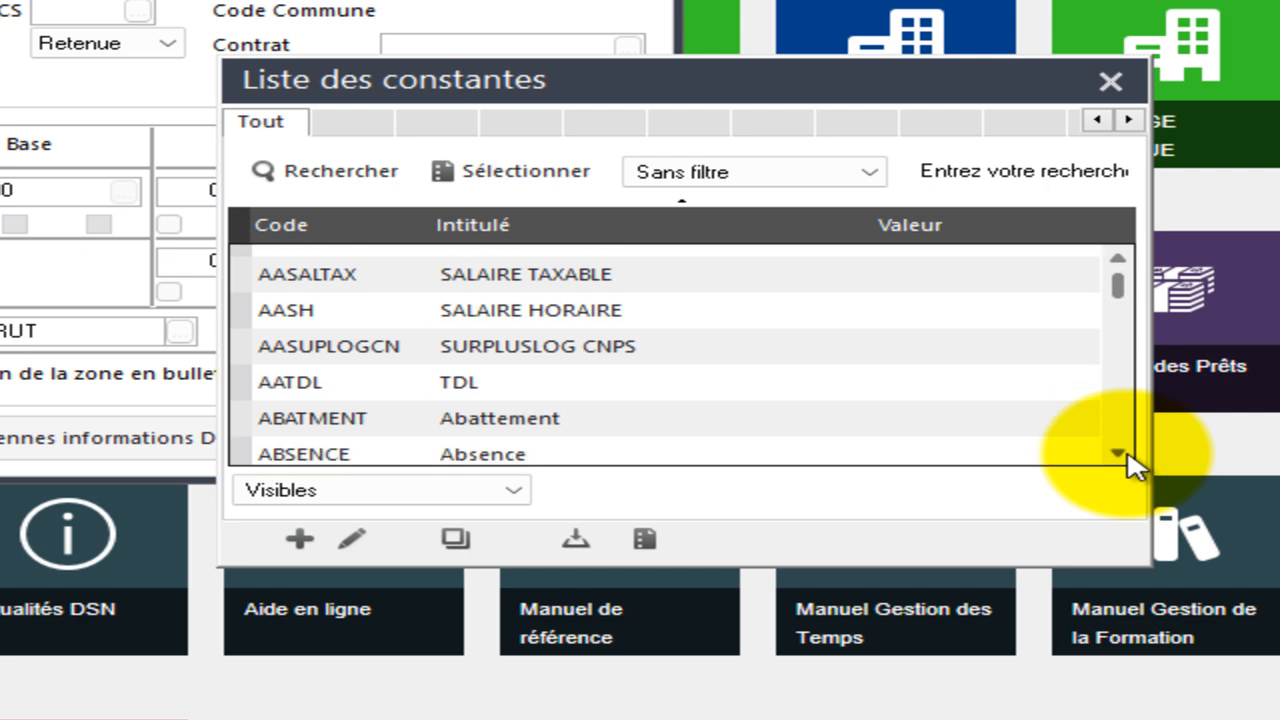
scroll(1120, 268, "up", 2)
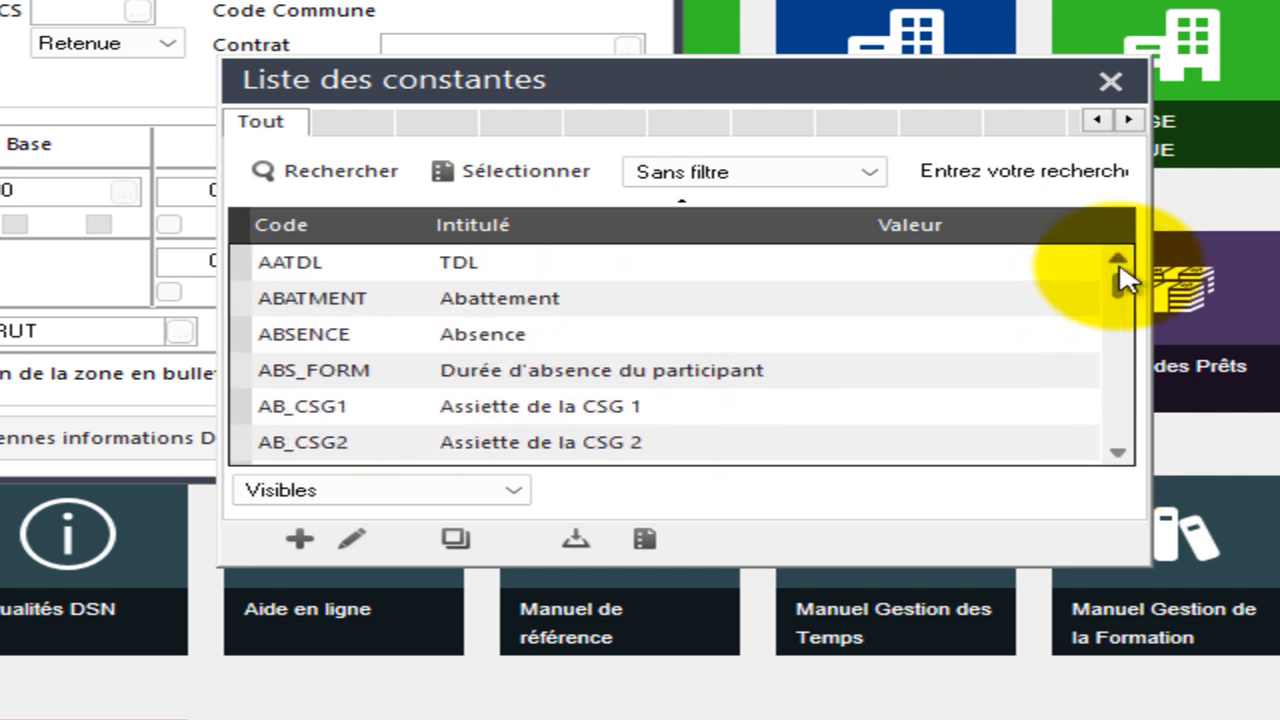
double_click(684, 268)
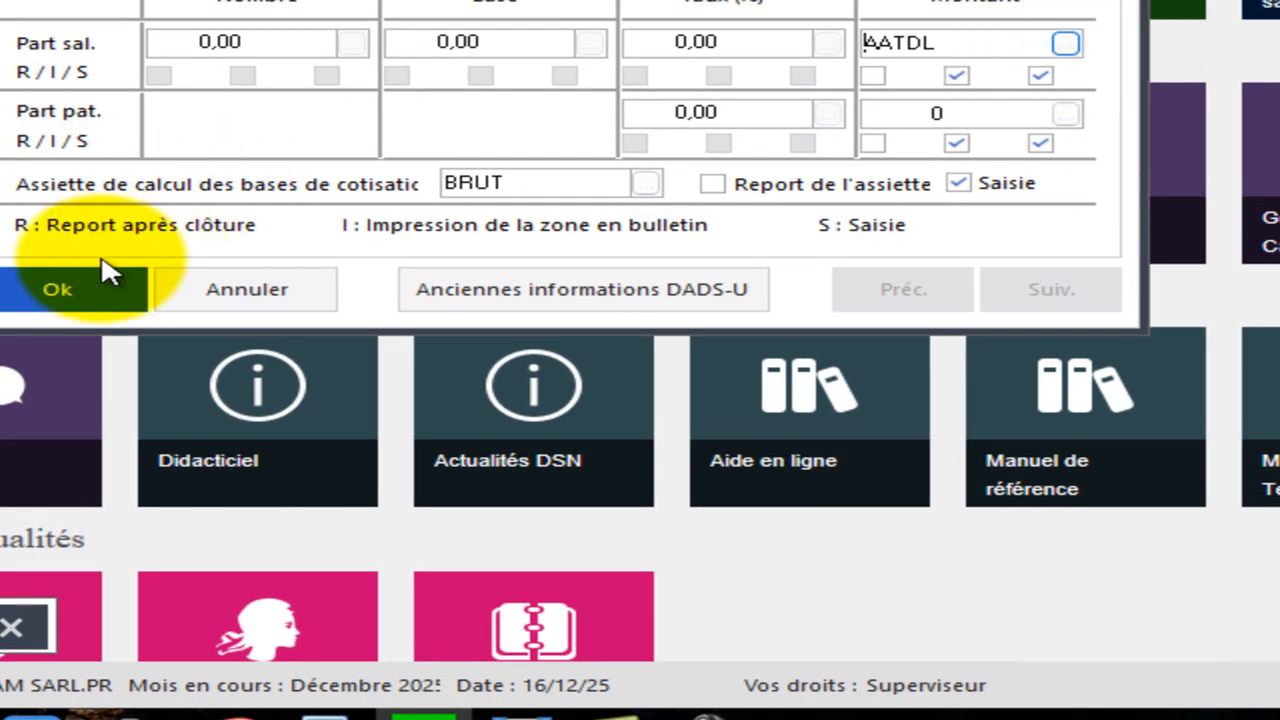
left_click(78, 283)
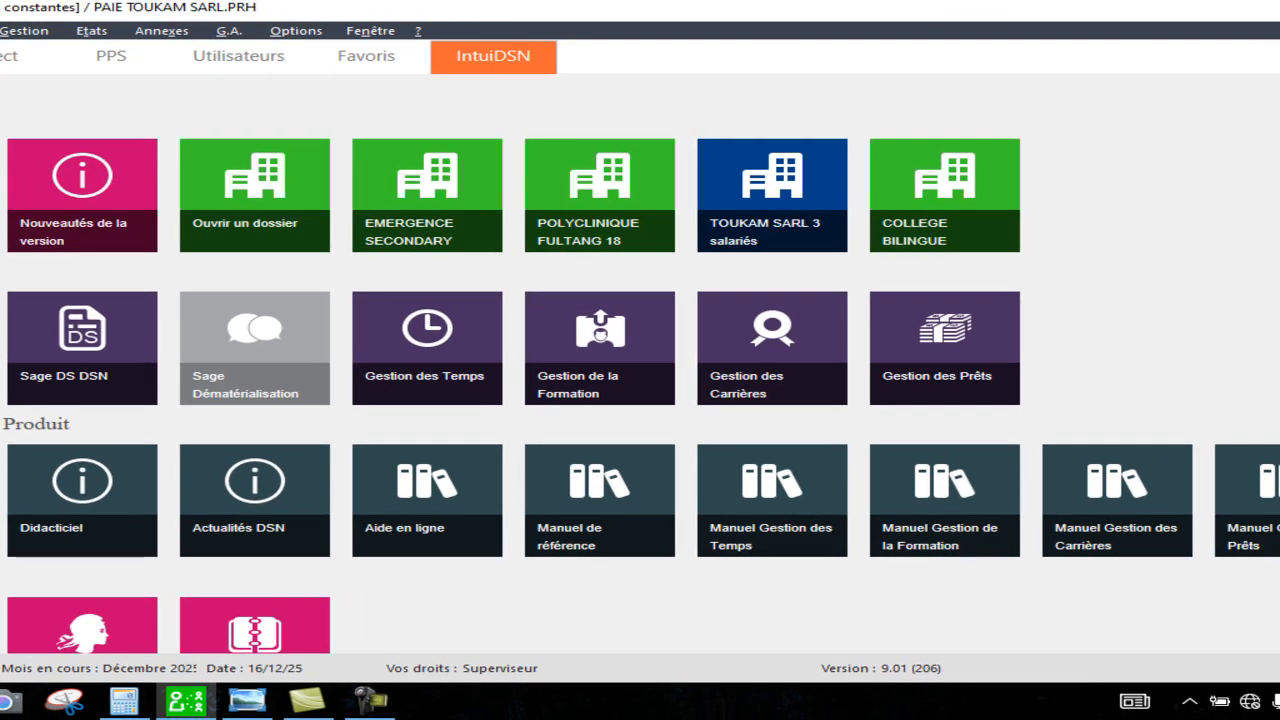
Switch to the Gestion de la Formation module and dismiss its startup messages.
left_click(273, 542)
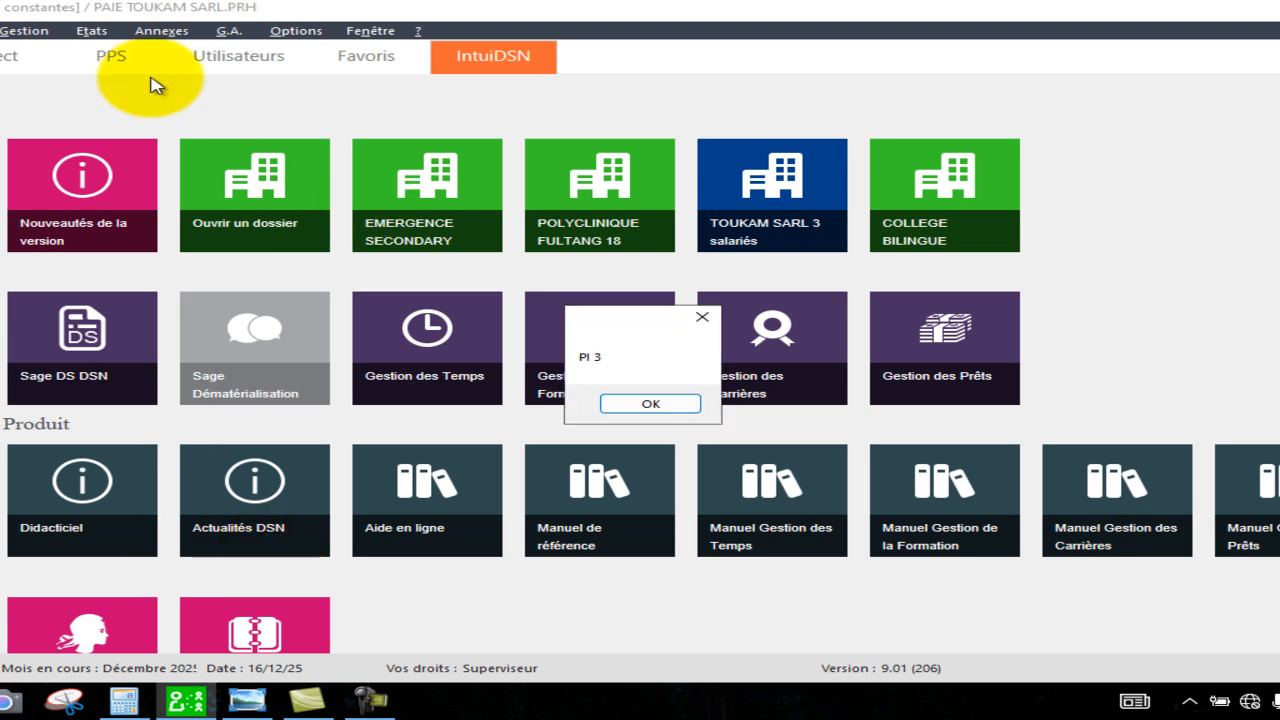
left_click(665, 403)
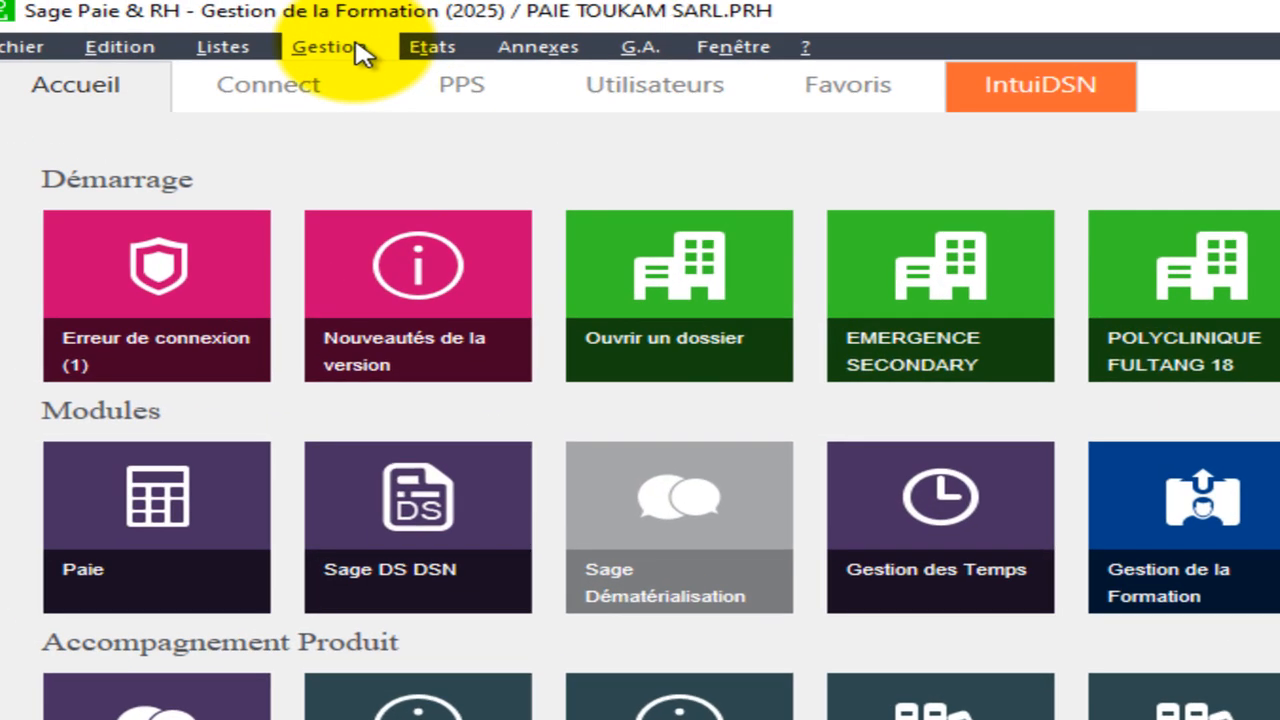
left_click(358, 52)
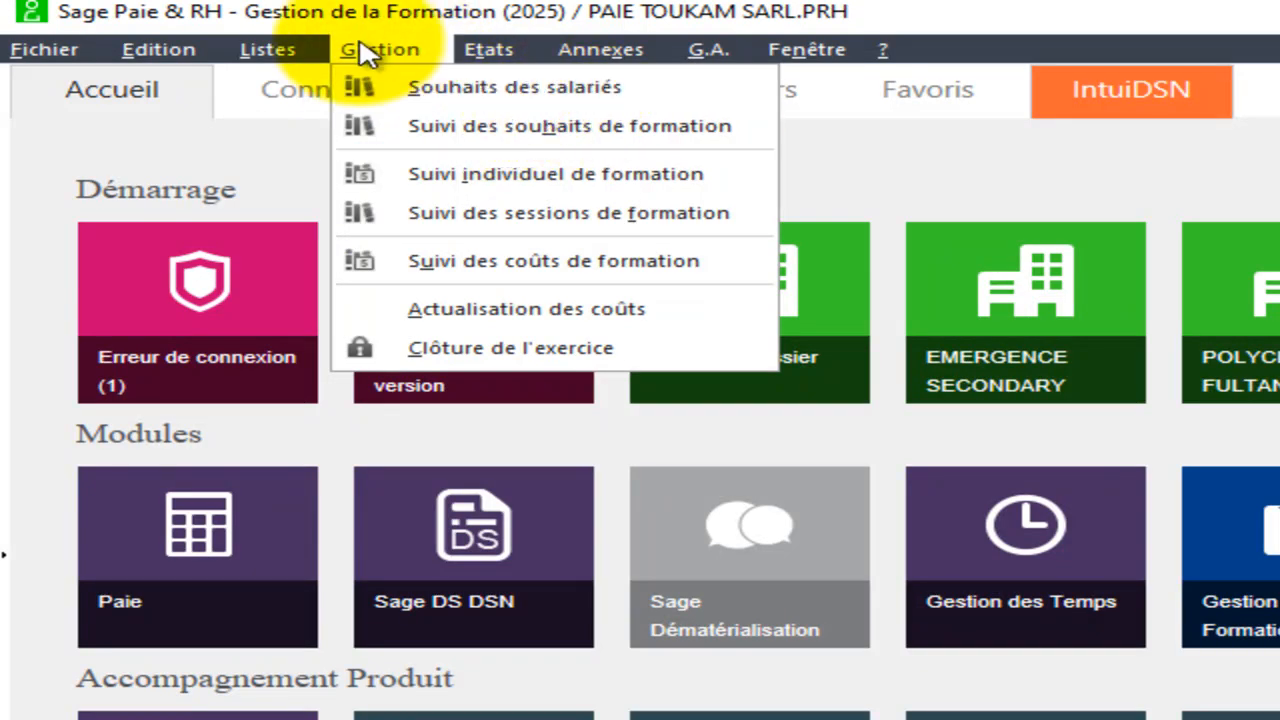
left_click(48, 52)
left_click(47, 52)
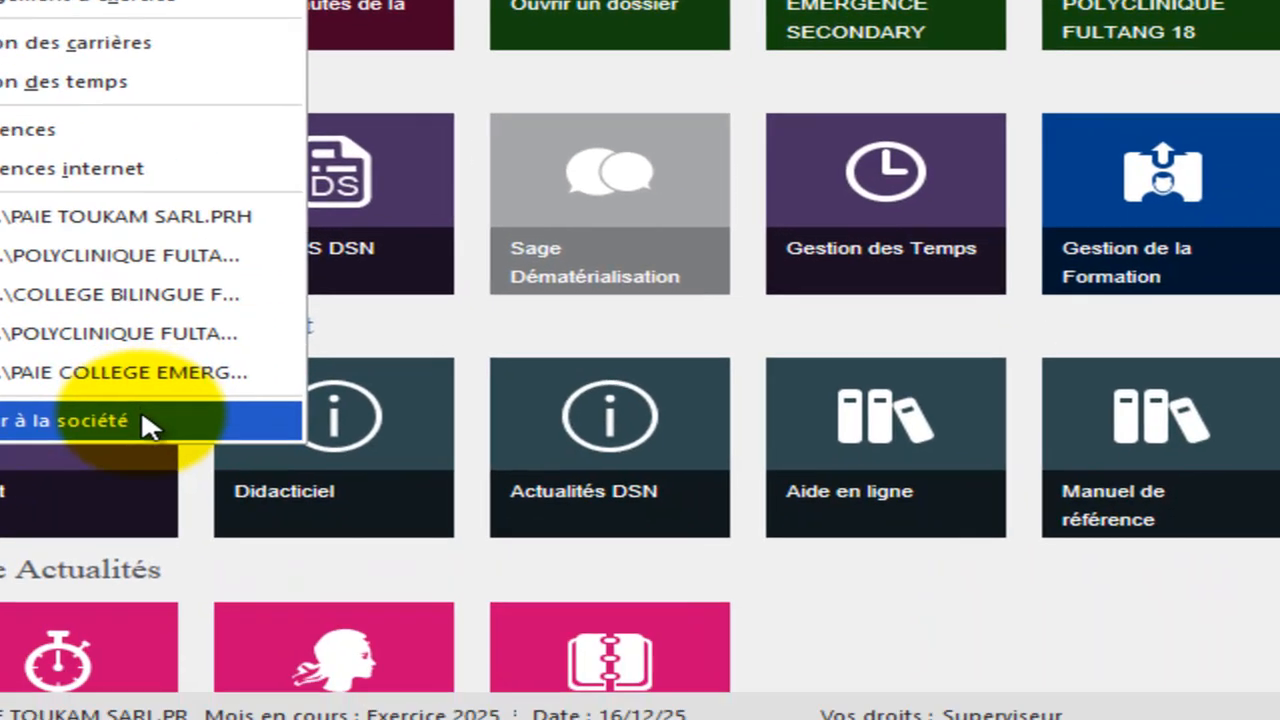
left_click(250, 715)
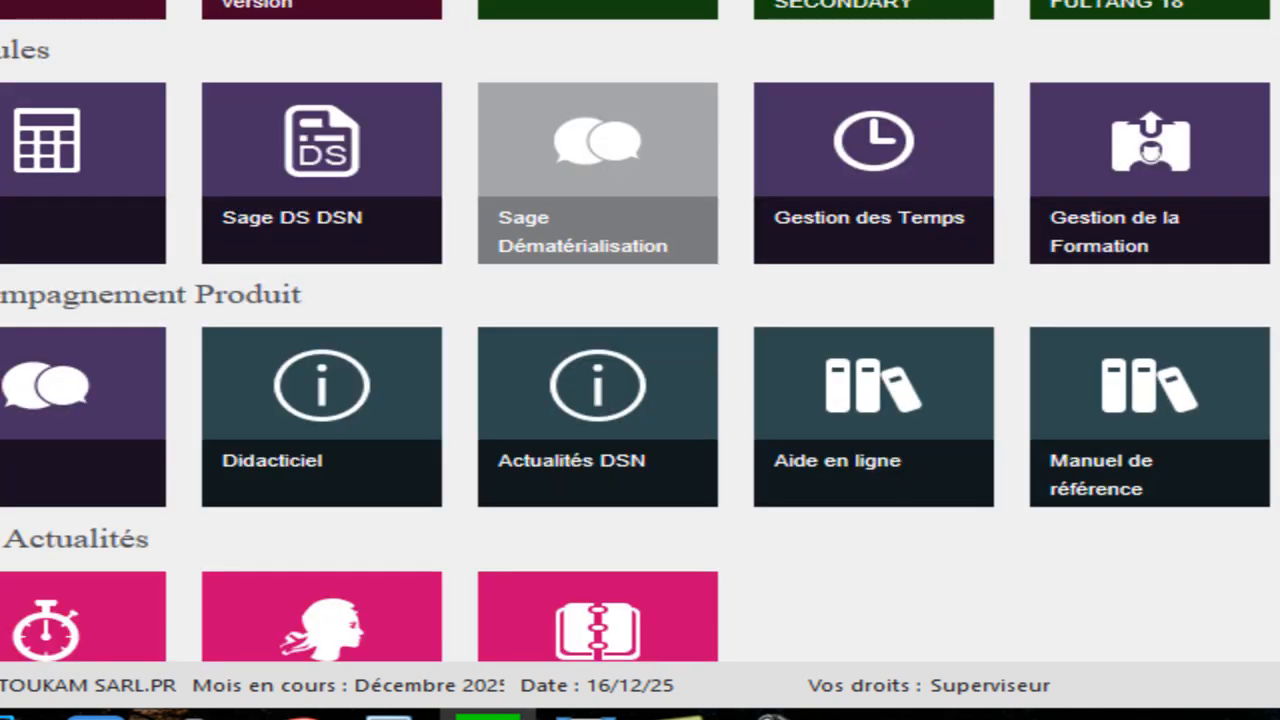
left_click(0, 0)
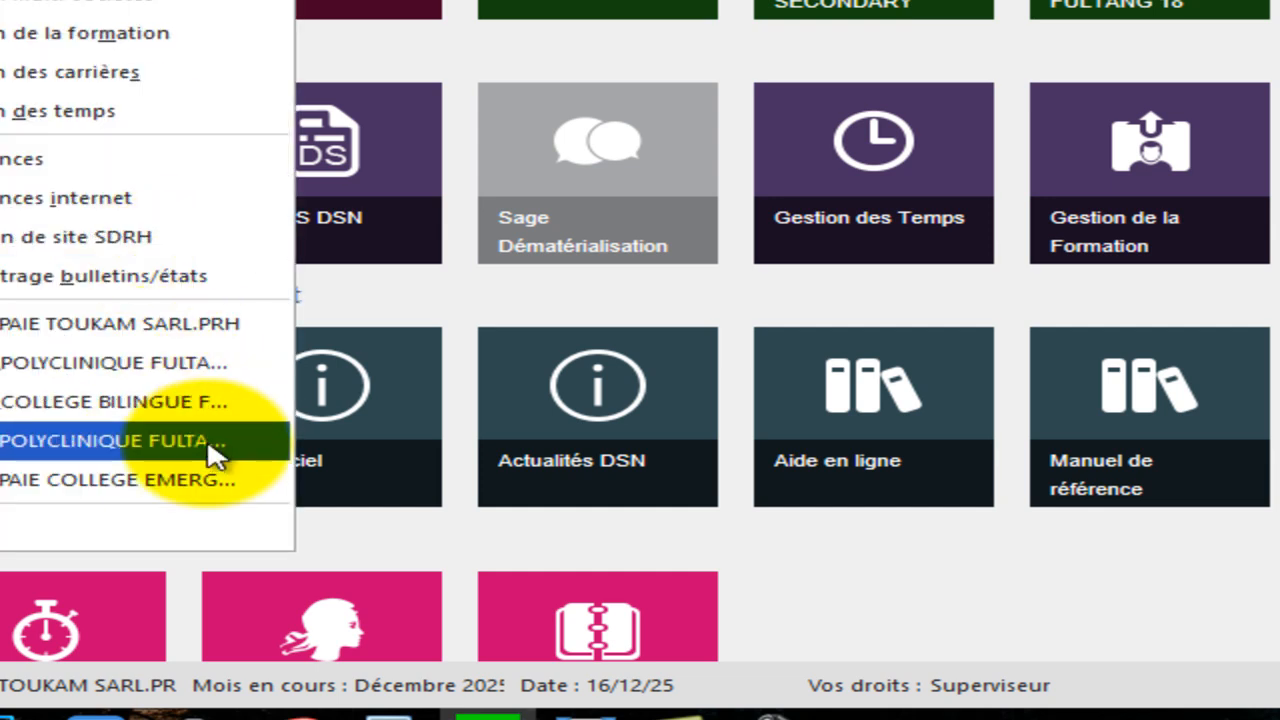
left_click(143, 326)
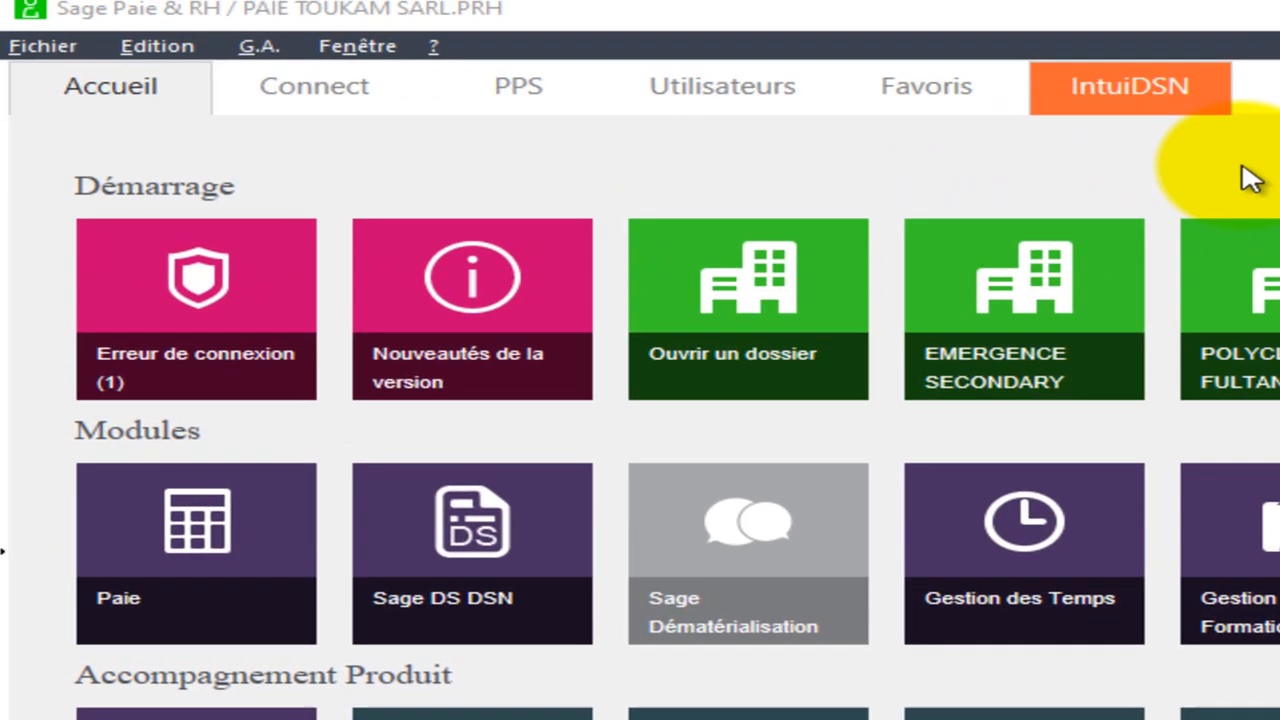
left_click(60, 50)
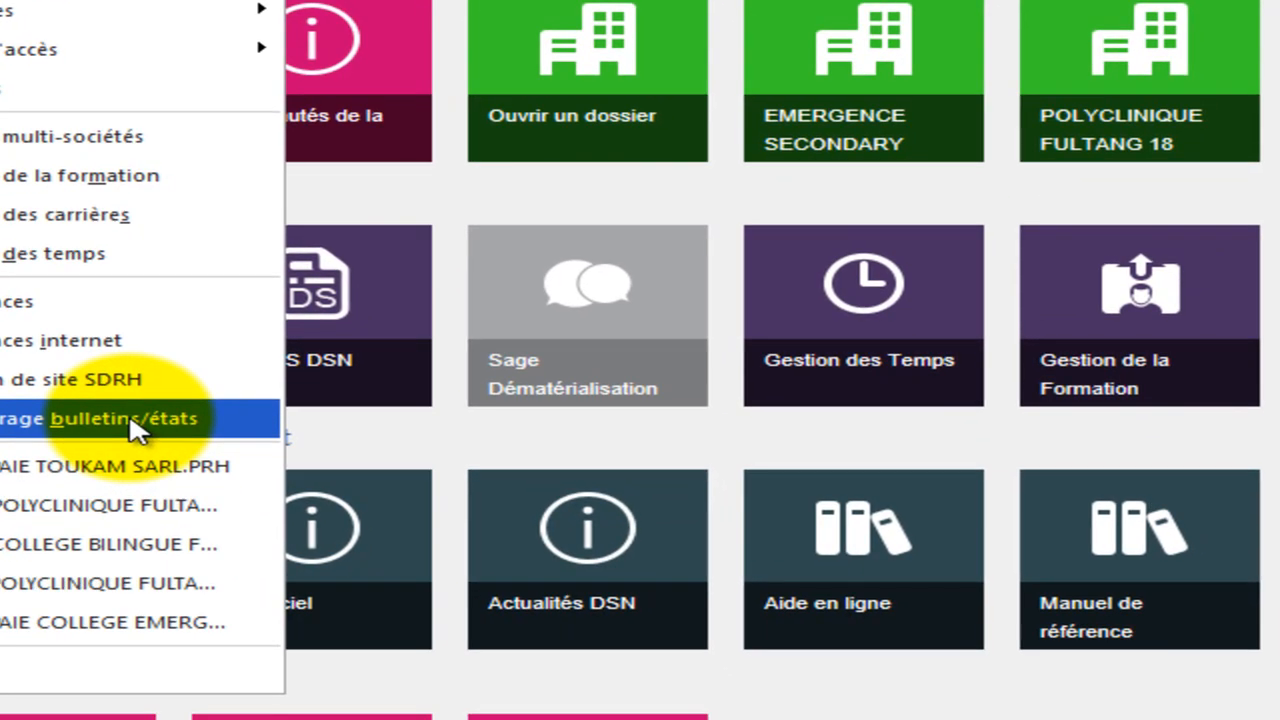
left_click(350, 660)
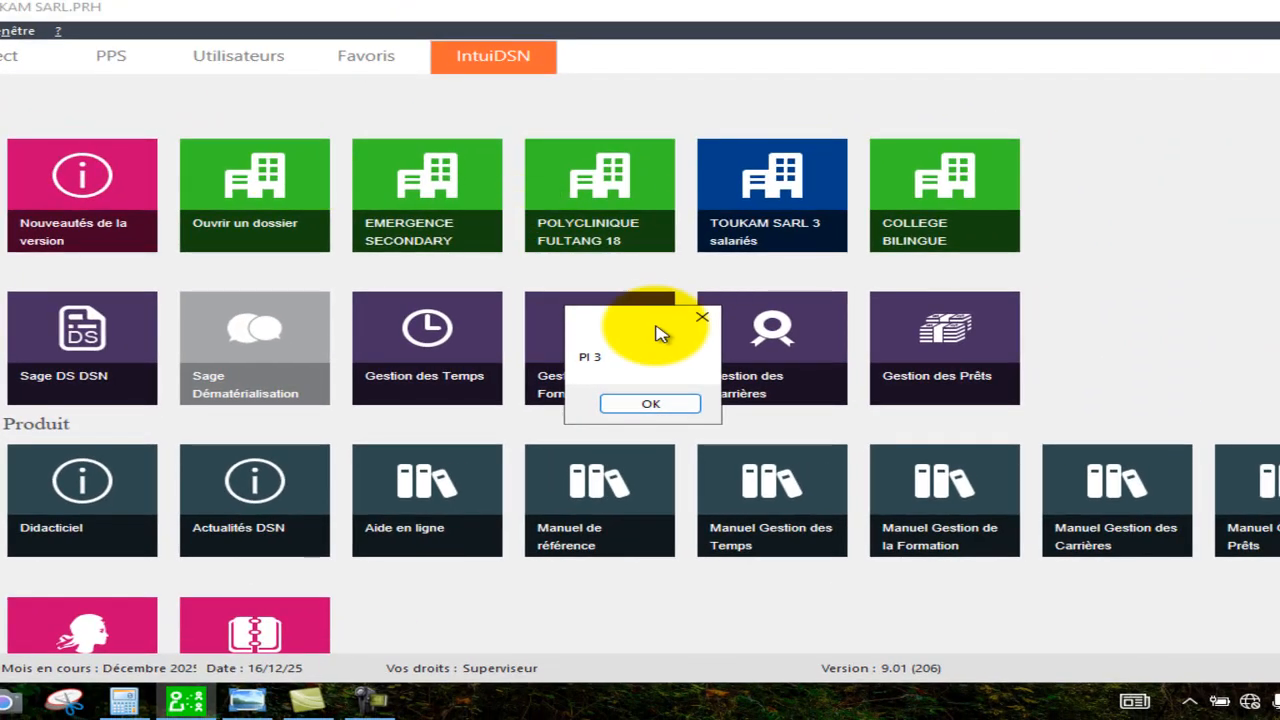
left_click(648, 406)
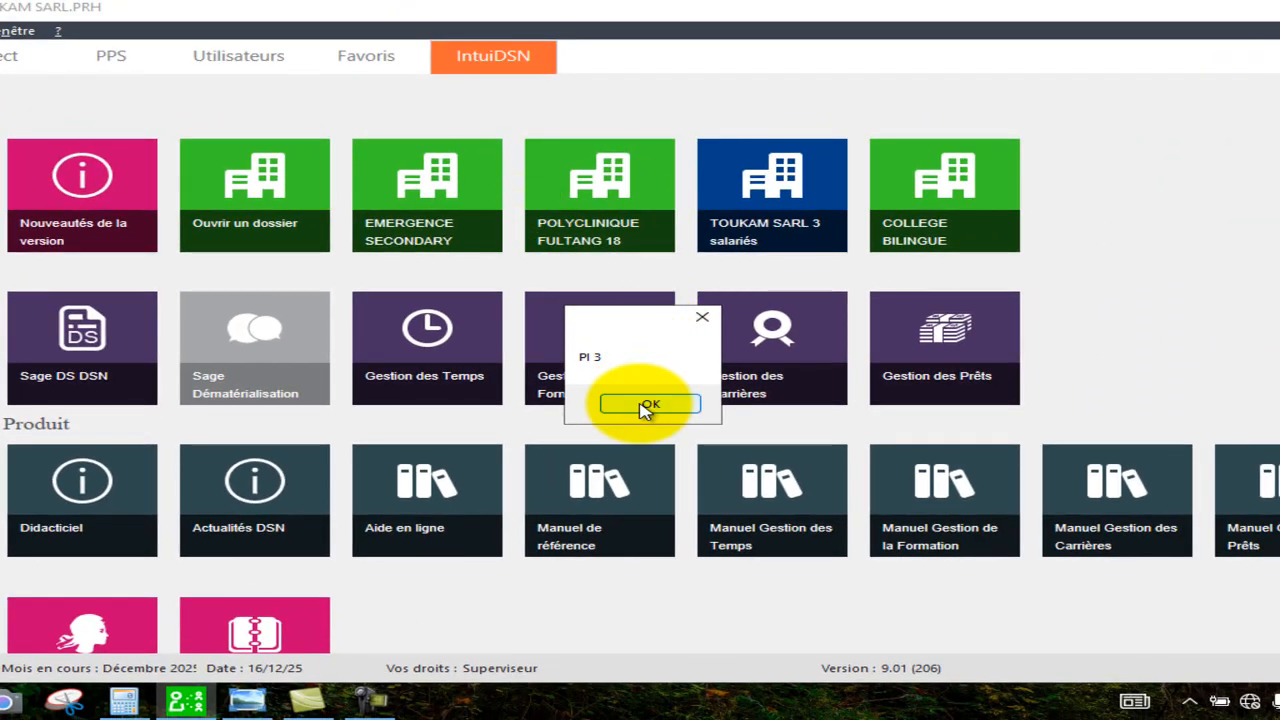
left_click(646, 405)
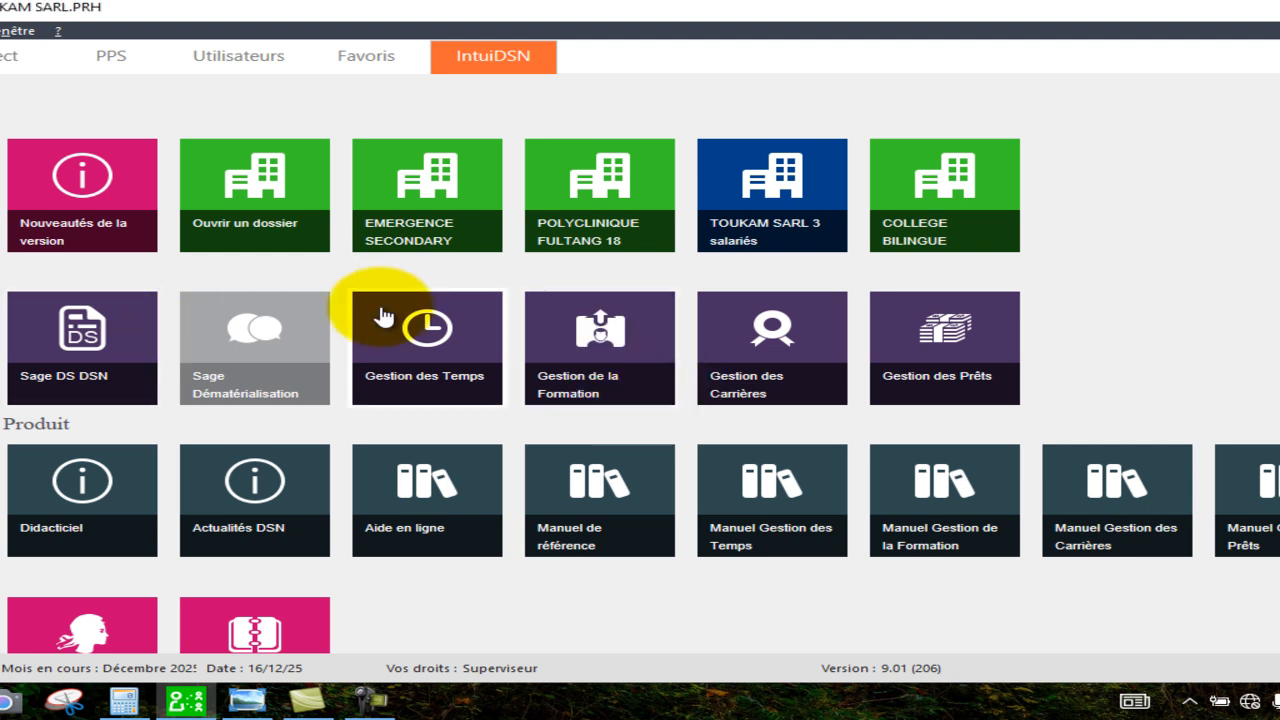
left_click(528, 340)
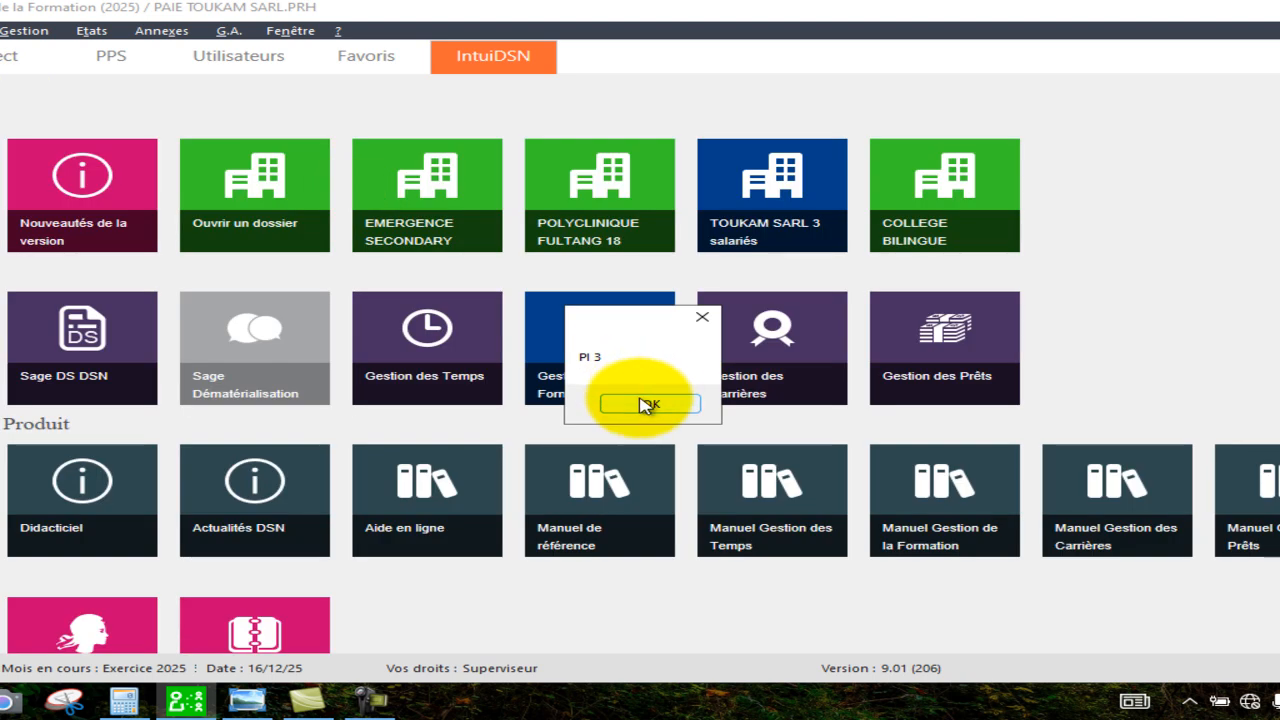
left_click(644, 404)
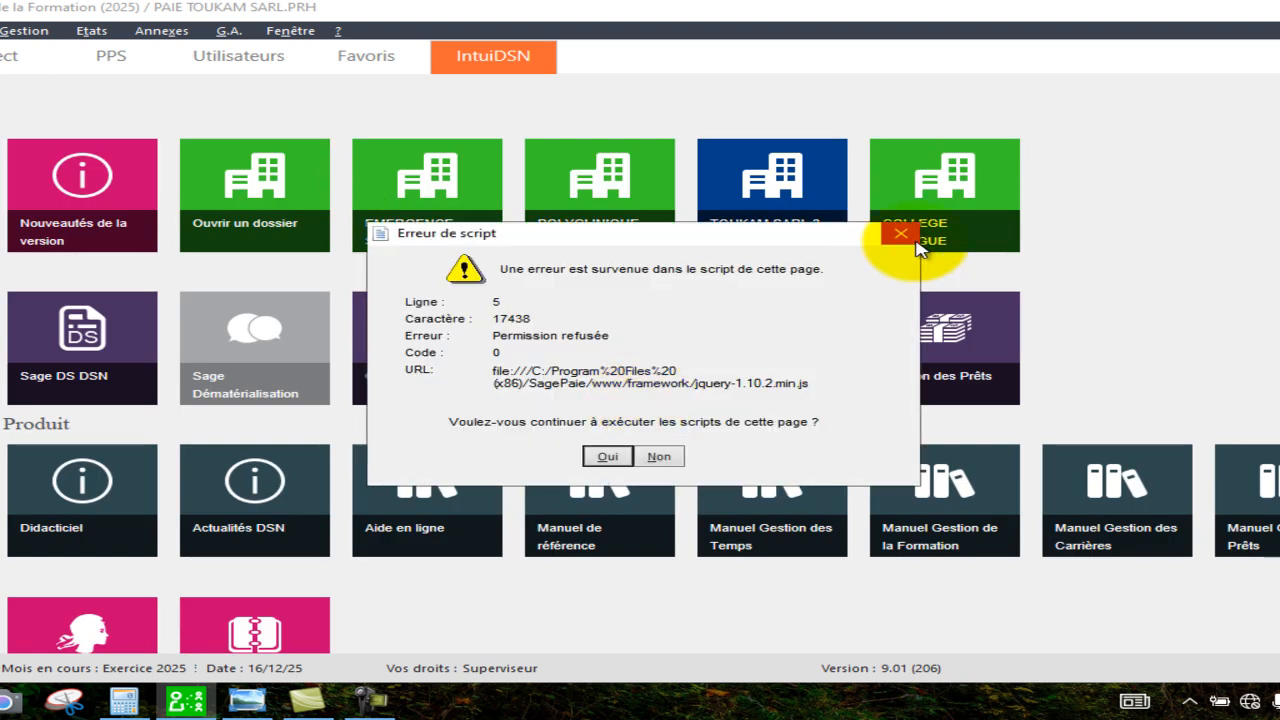
left_click(901, 236)
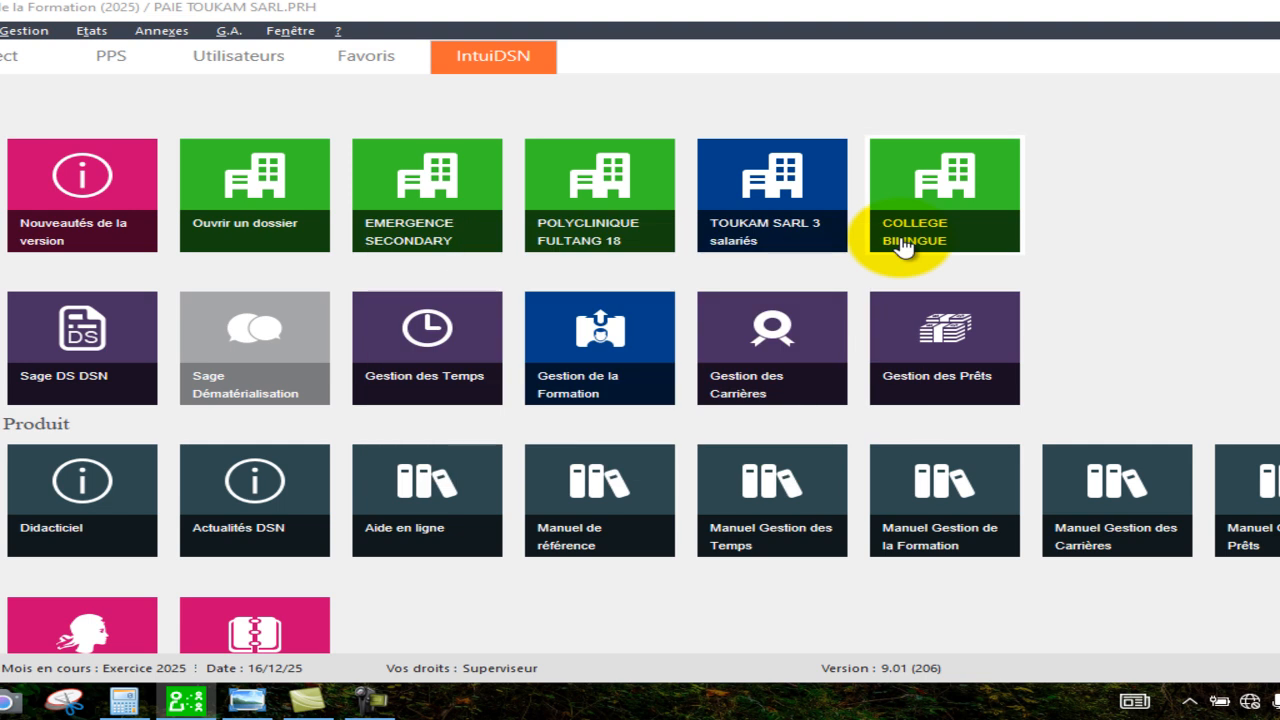
Switch to the Gestion des Temps module.
left_click(23, 31)
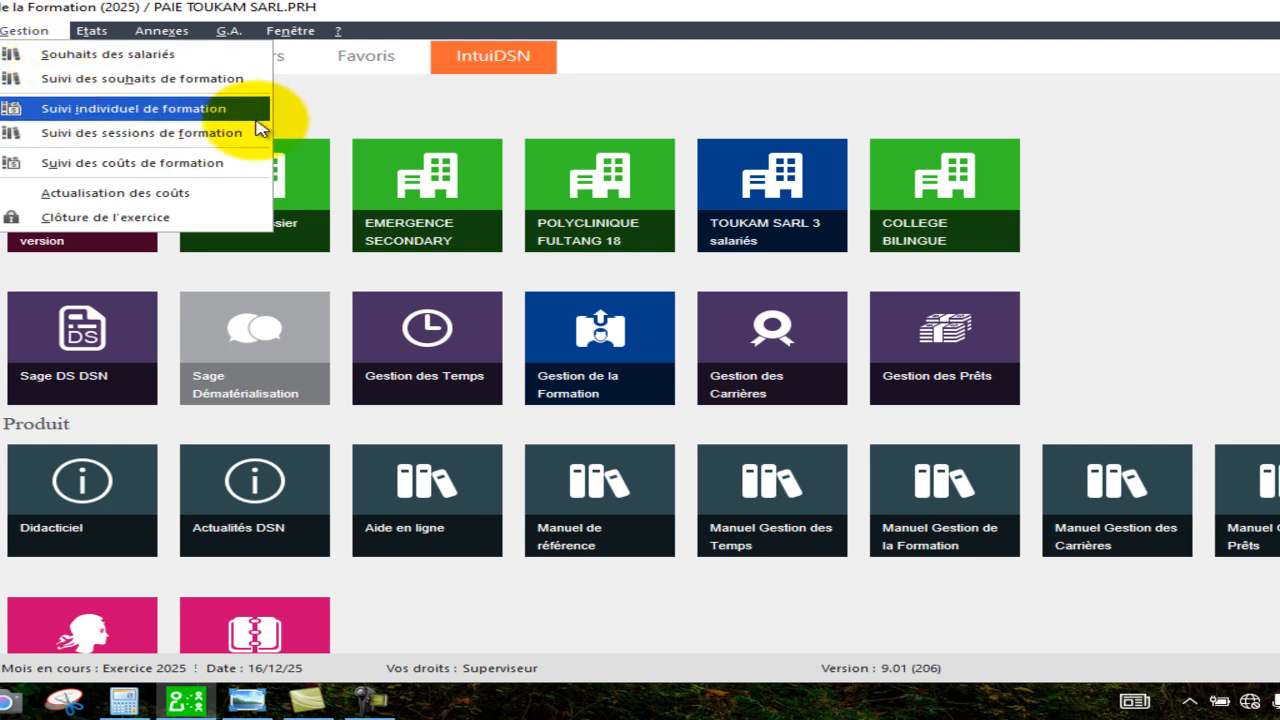
left_click(337, 114)
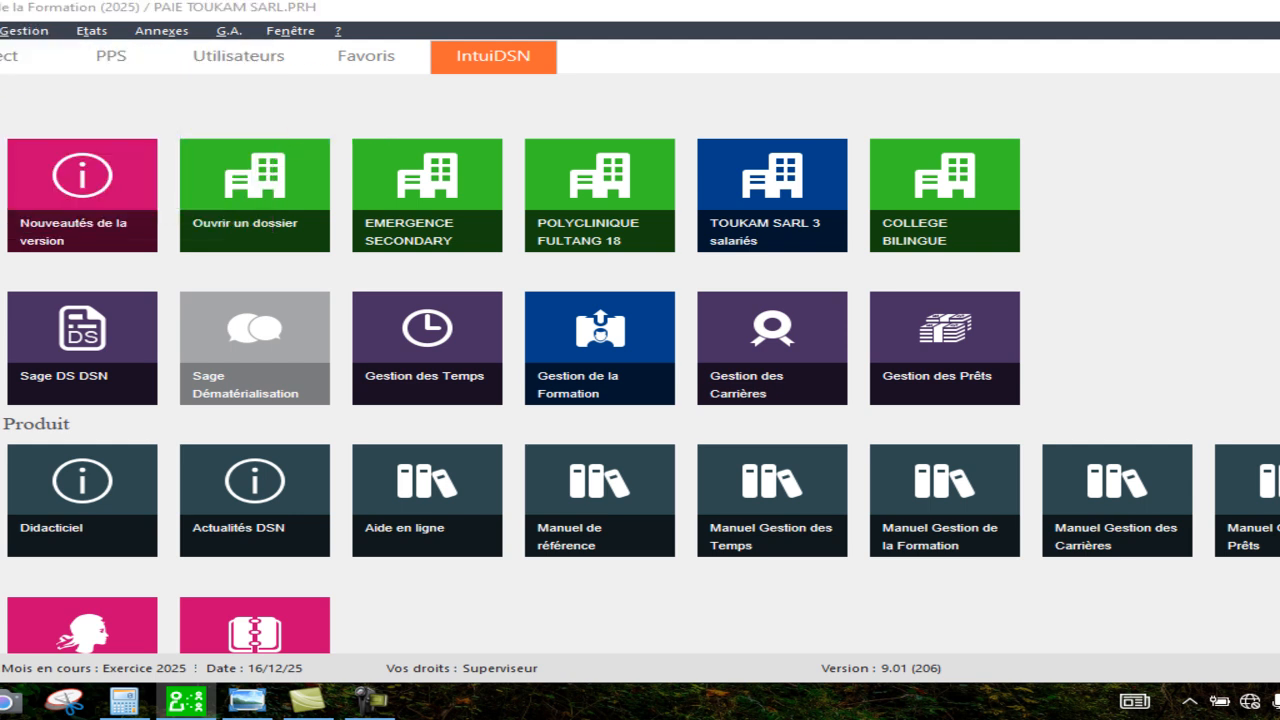
left_click(0, 31)
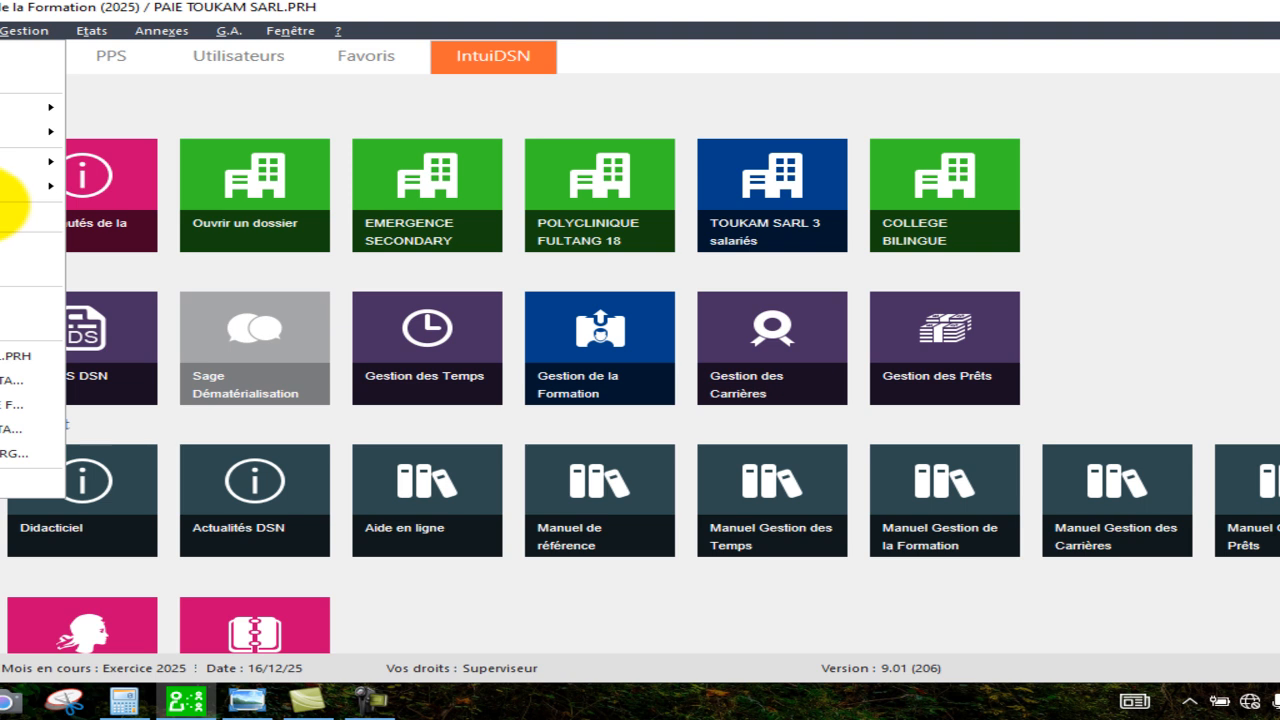
mouse_move(5, 108)
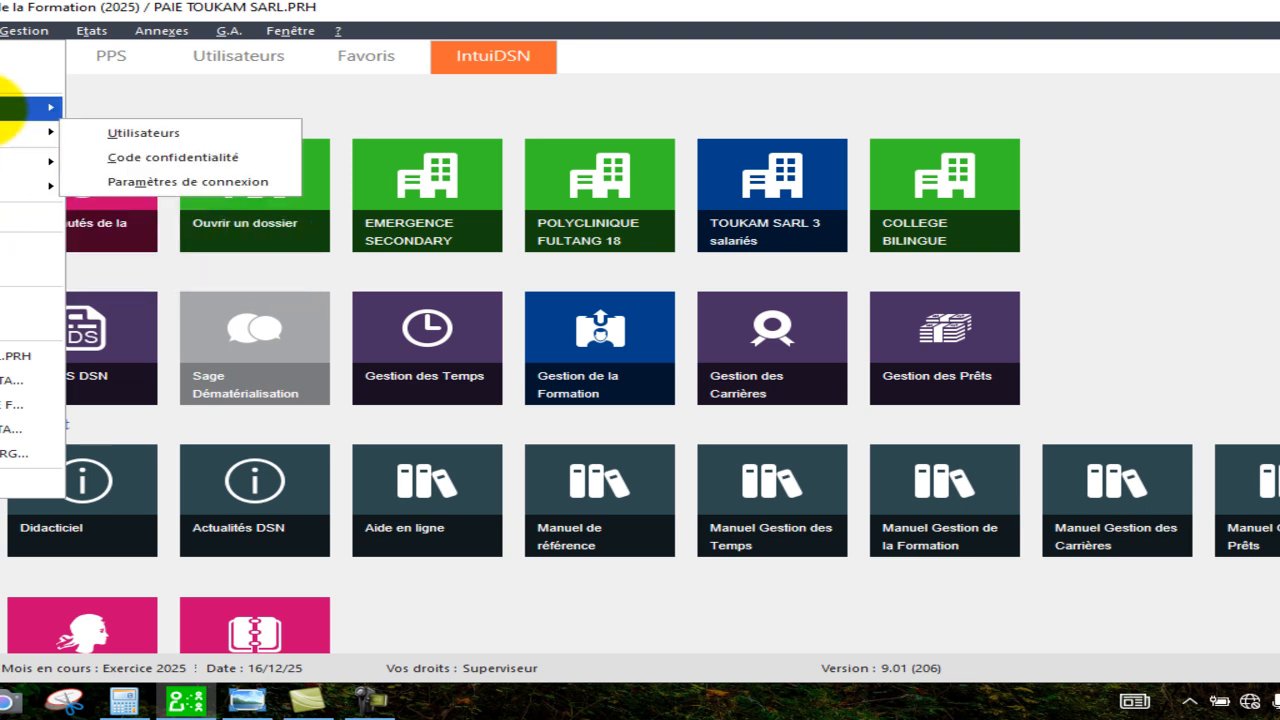
mouse_move(5, 130)
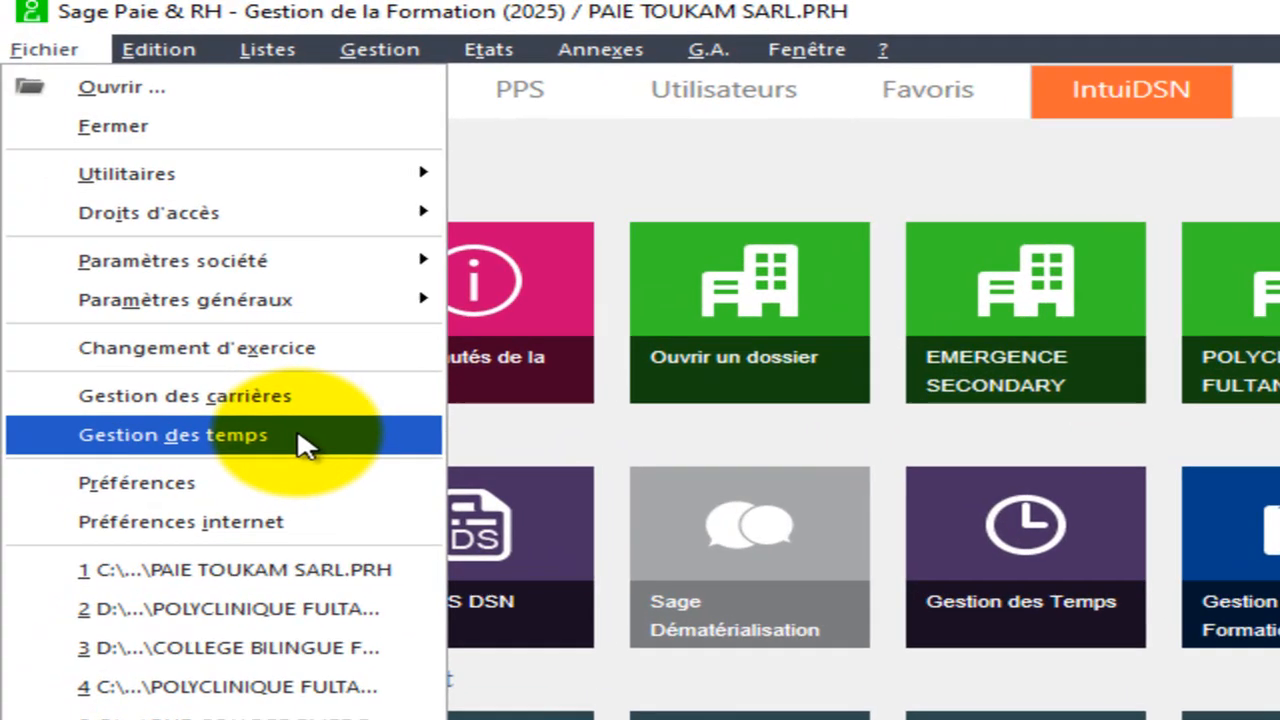
left_click(15, 271)
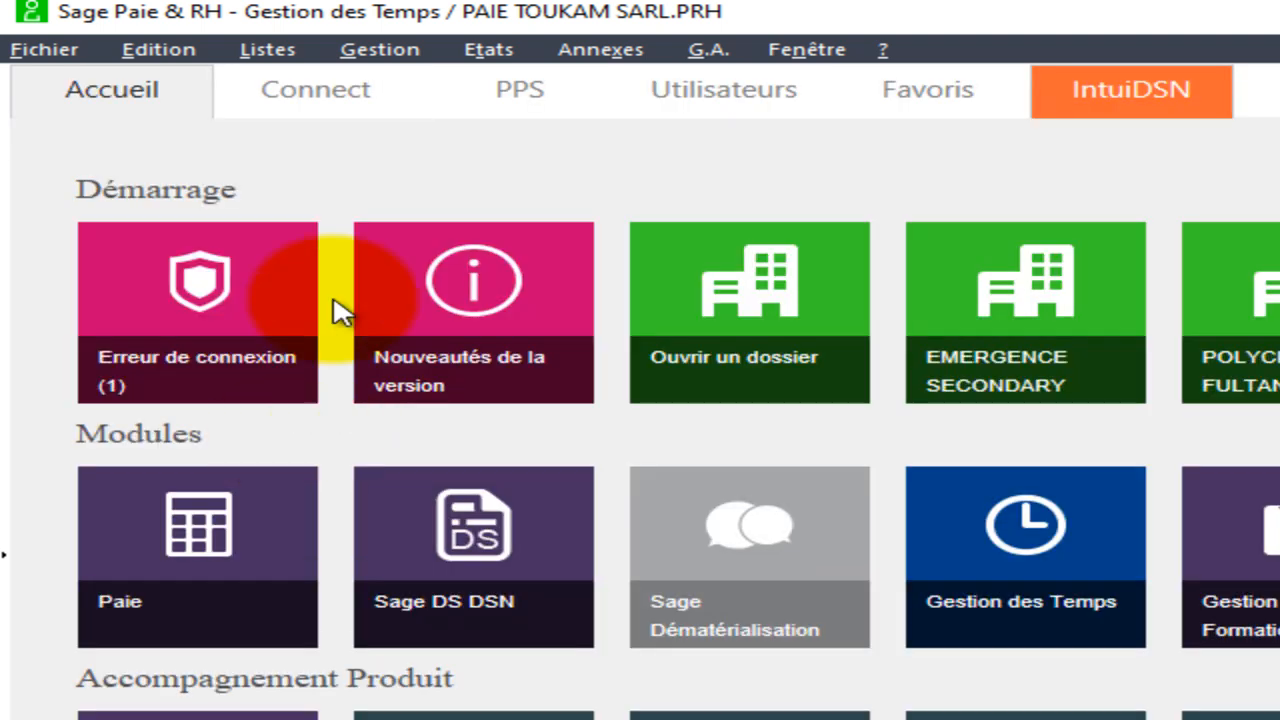
left_click(418, 58)
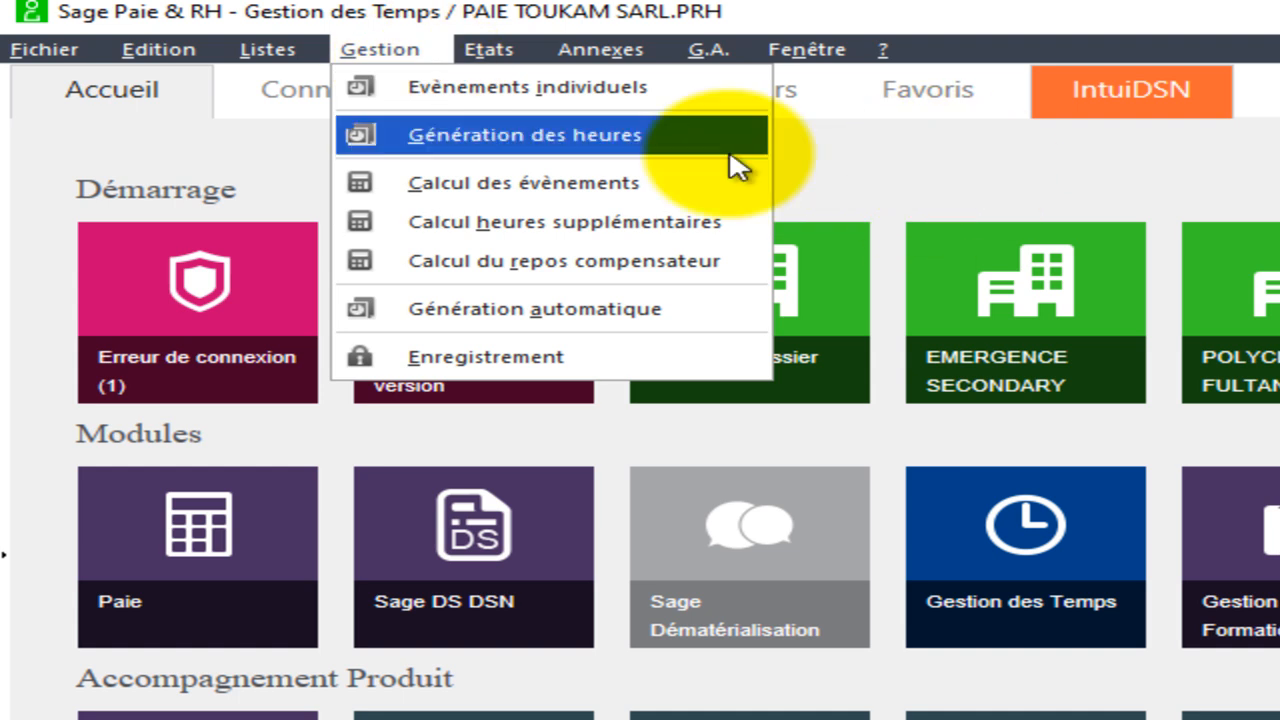
left_click(42, 52)
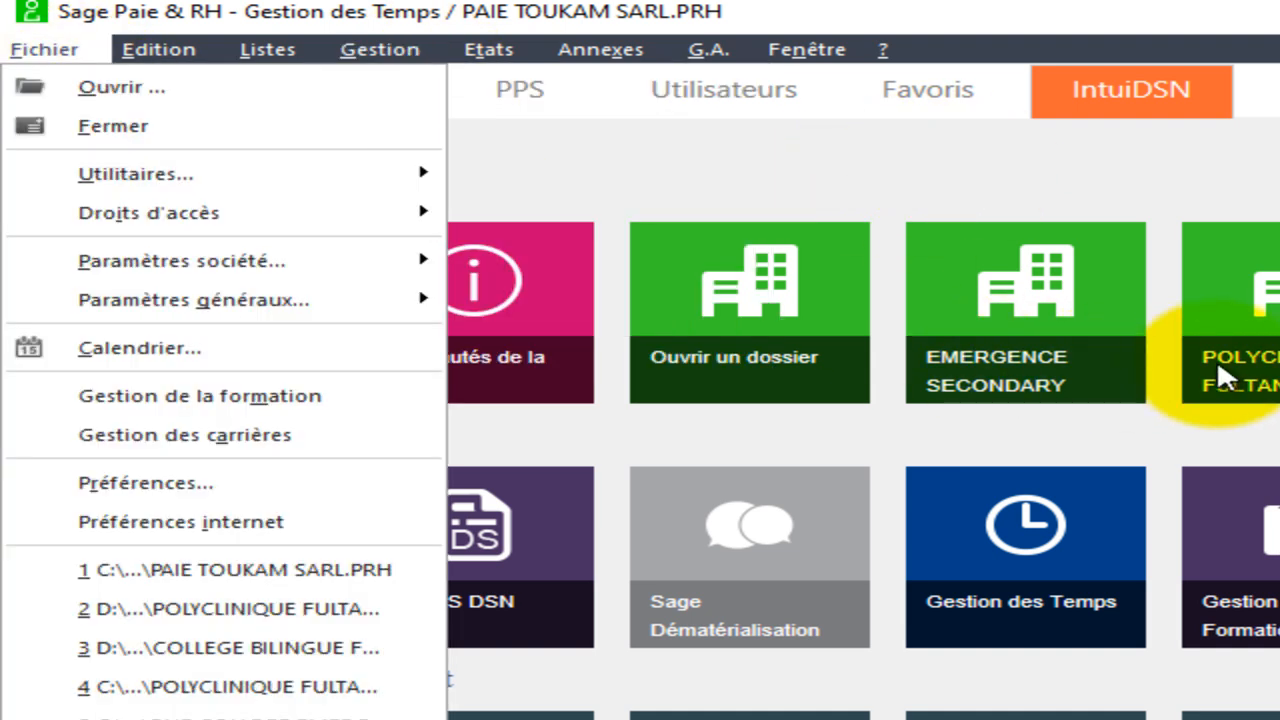
left_click(808, 194)
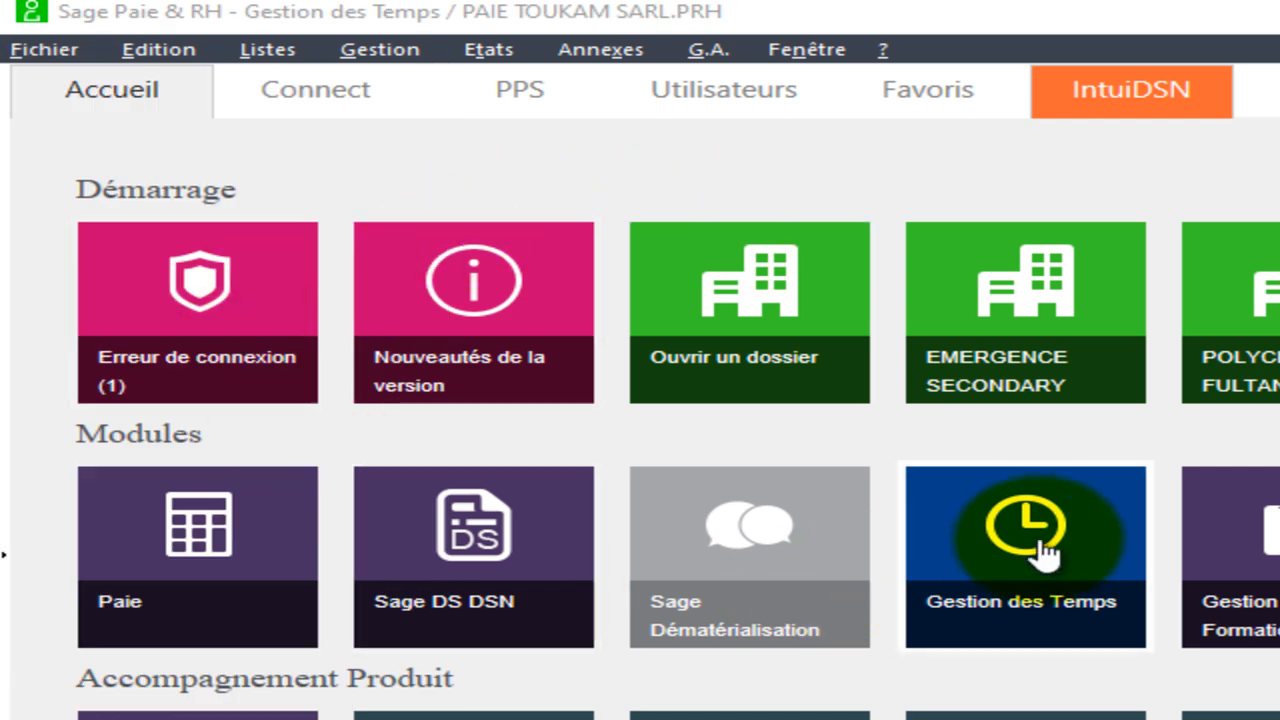
Return to the Paie module and open the list of Bulletins modèles.
left_click(282, 592)
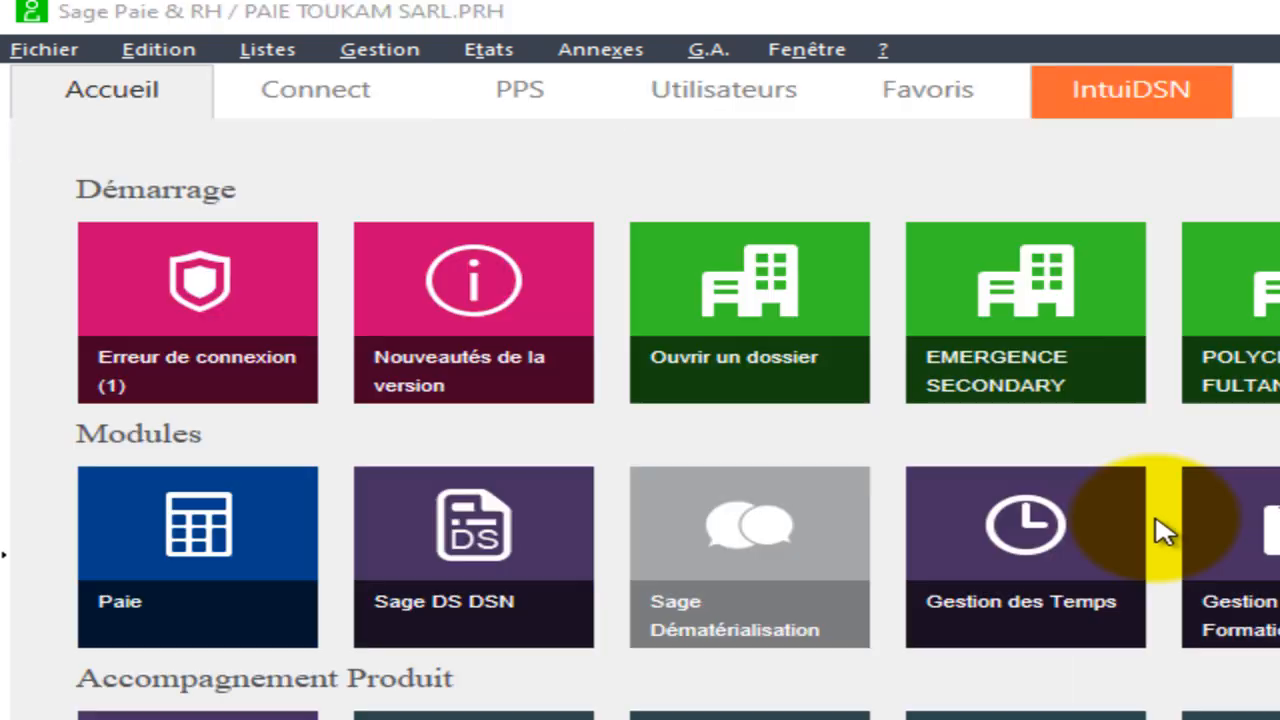
left_click(388, 49)
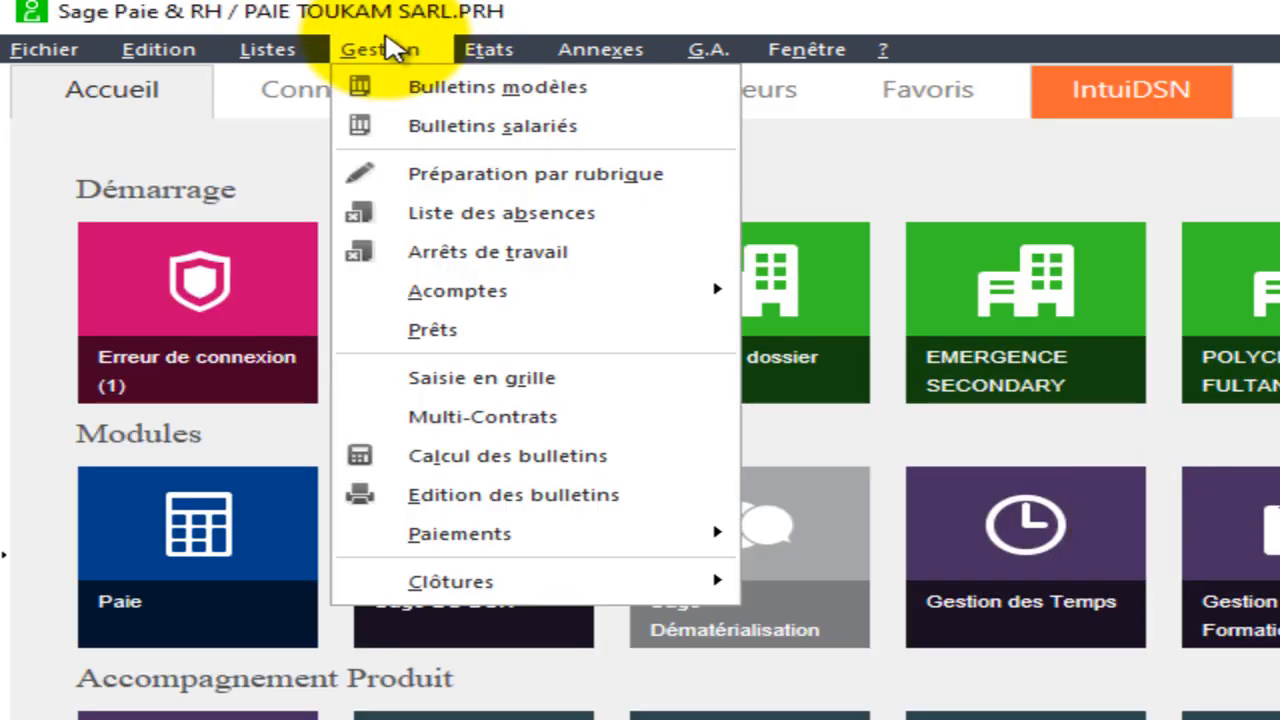
left_click(458, 88)
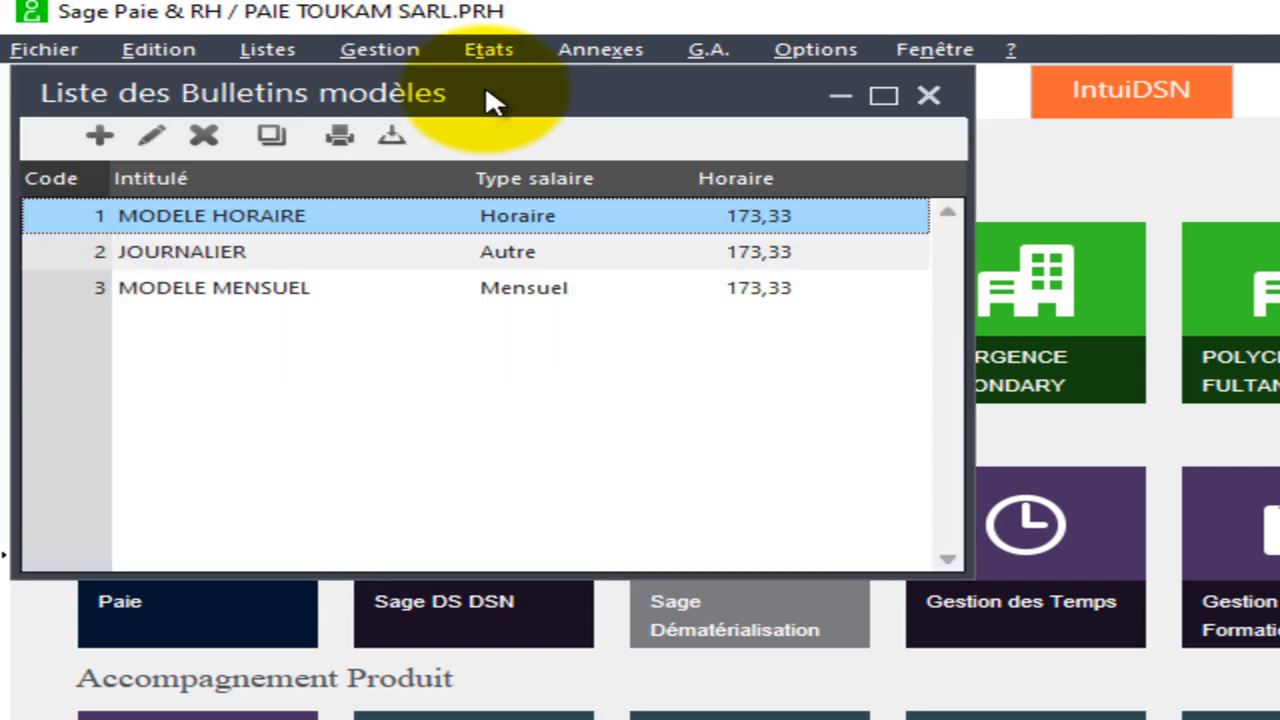
Activate rubrique 4025 Taxe de Developpement Local in the MODELE HORAIRE model payslip and confirm the change.
double_click(432, 225)
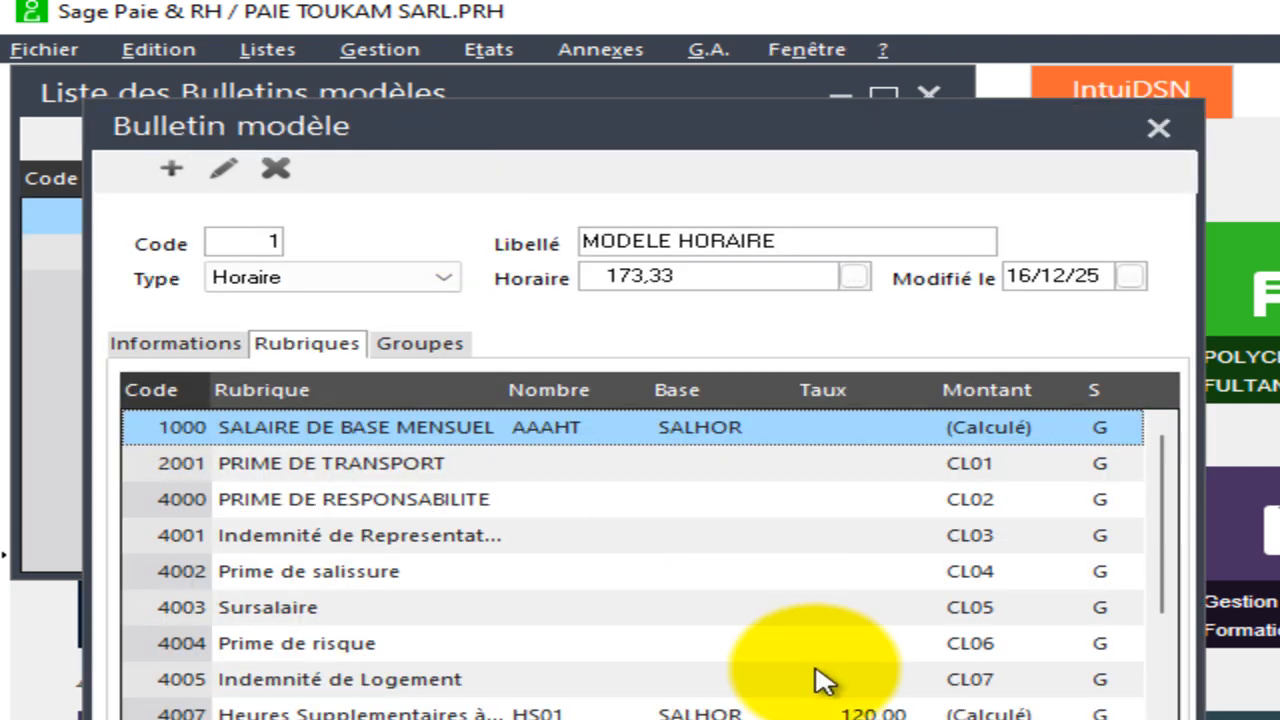
right_click(730, 575)
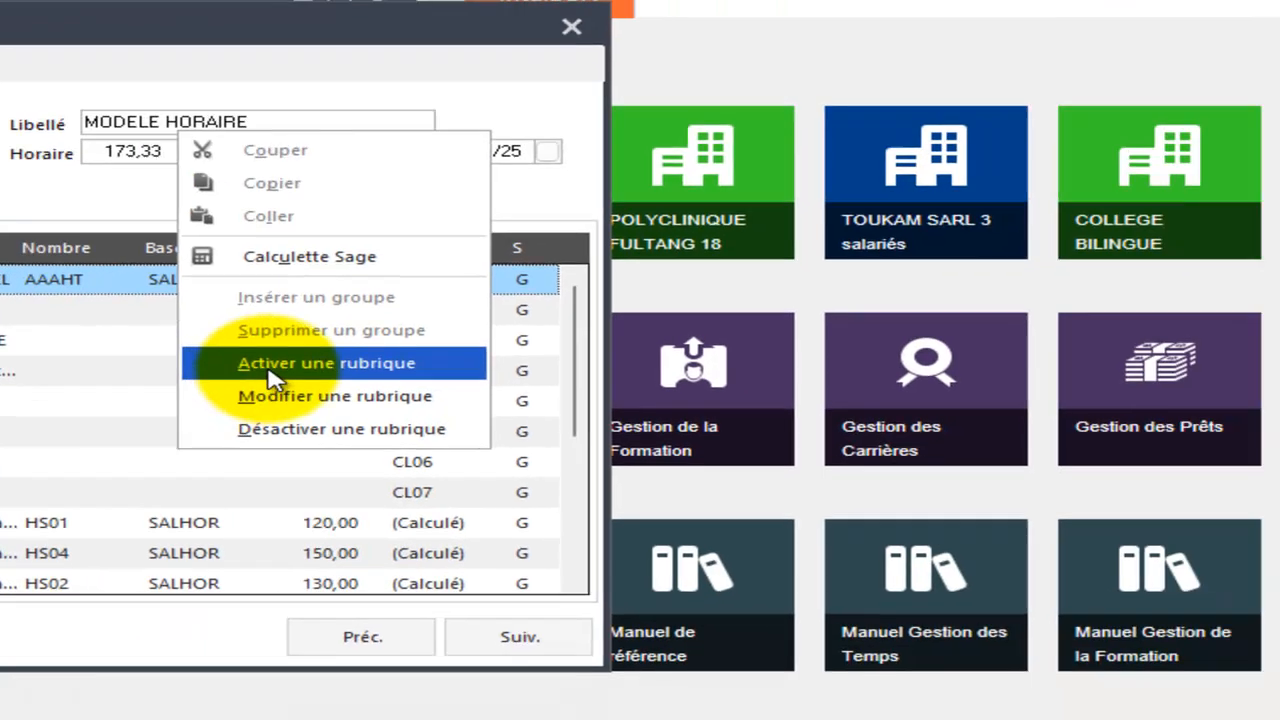
left_click(810, 528)
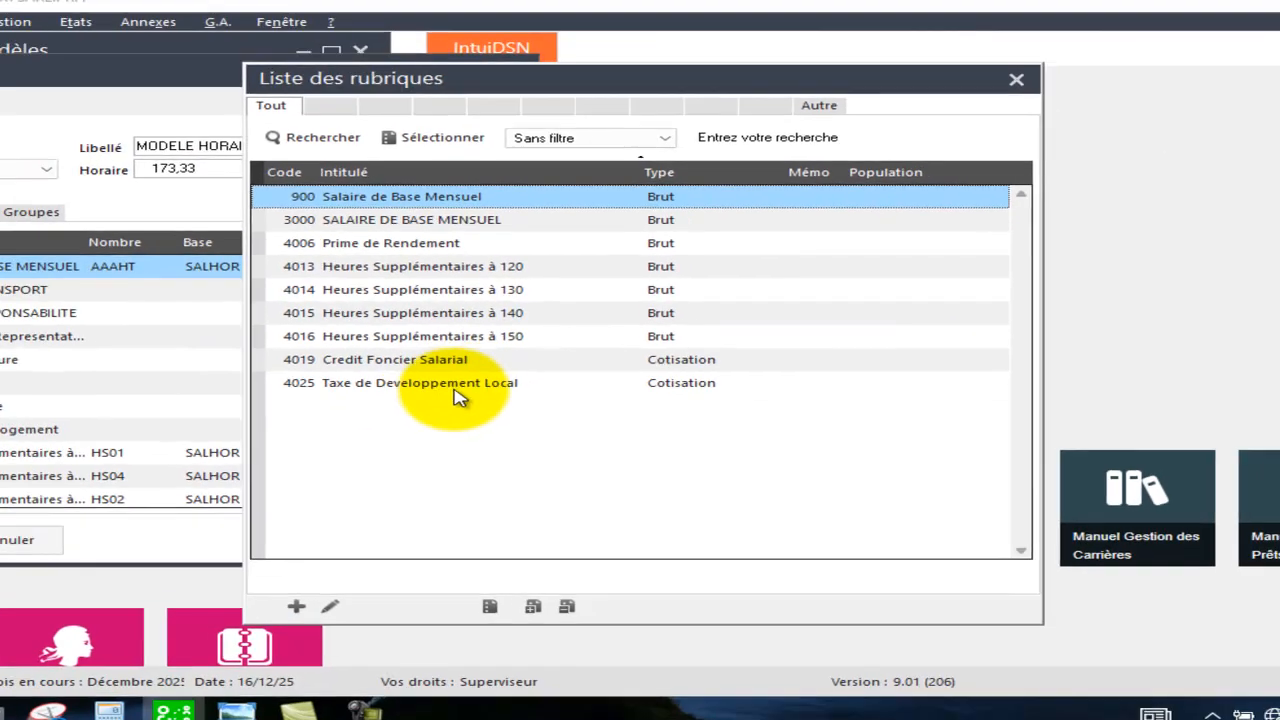
left_click(498, 421)
double_click(505, 385)
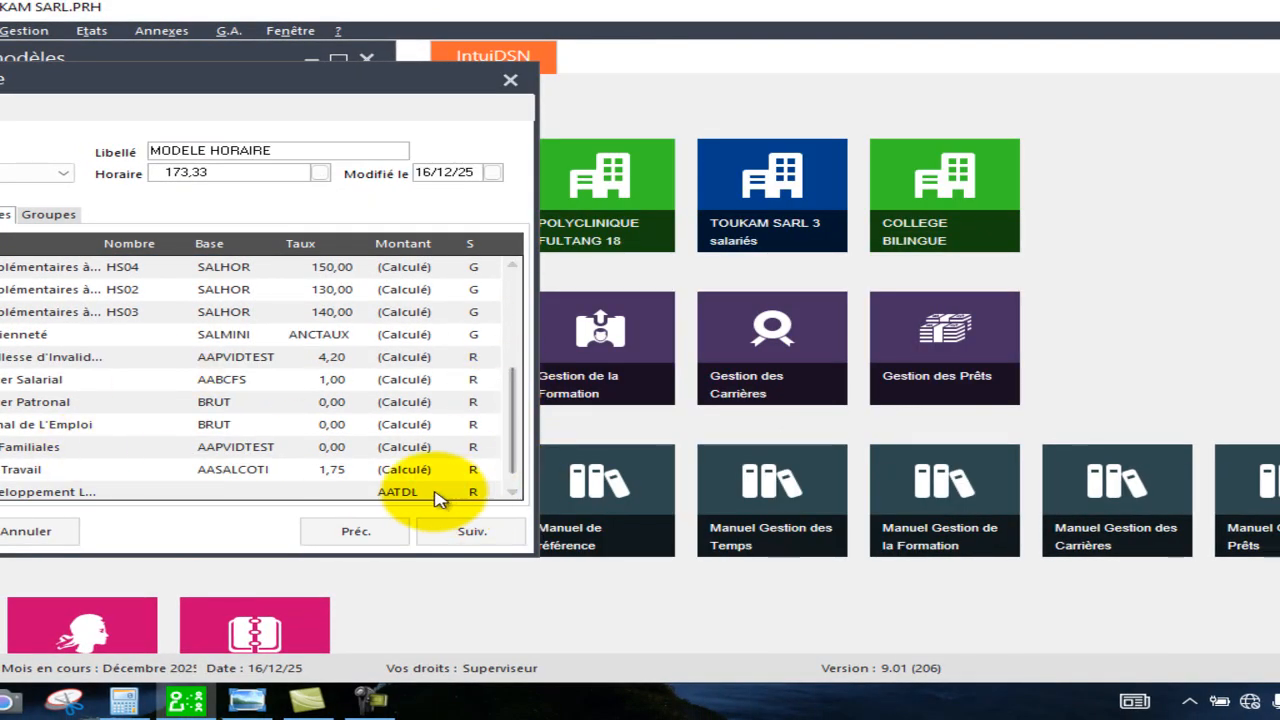
left_click(512, 493)
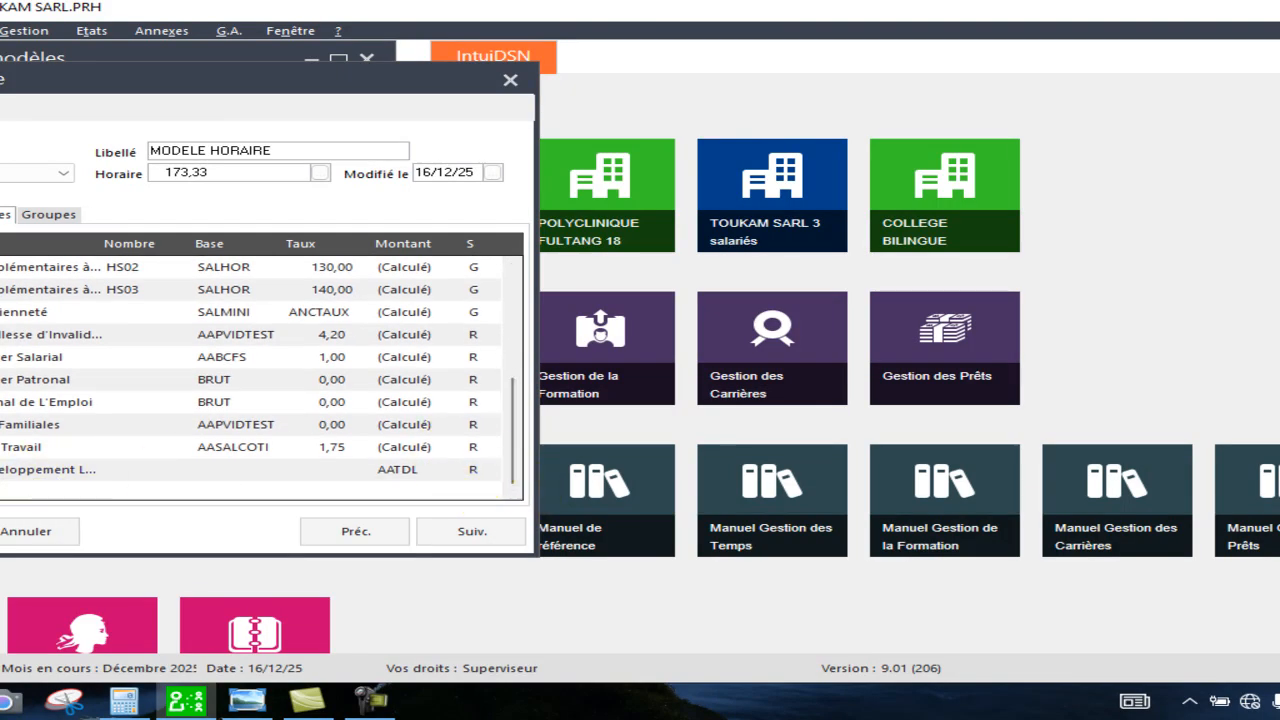
left_click(0, 531)
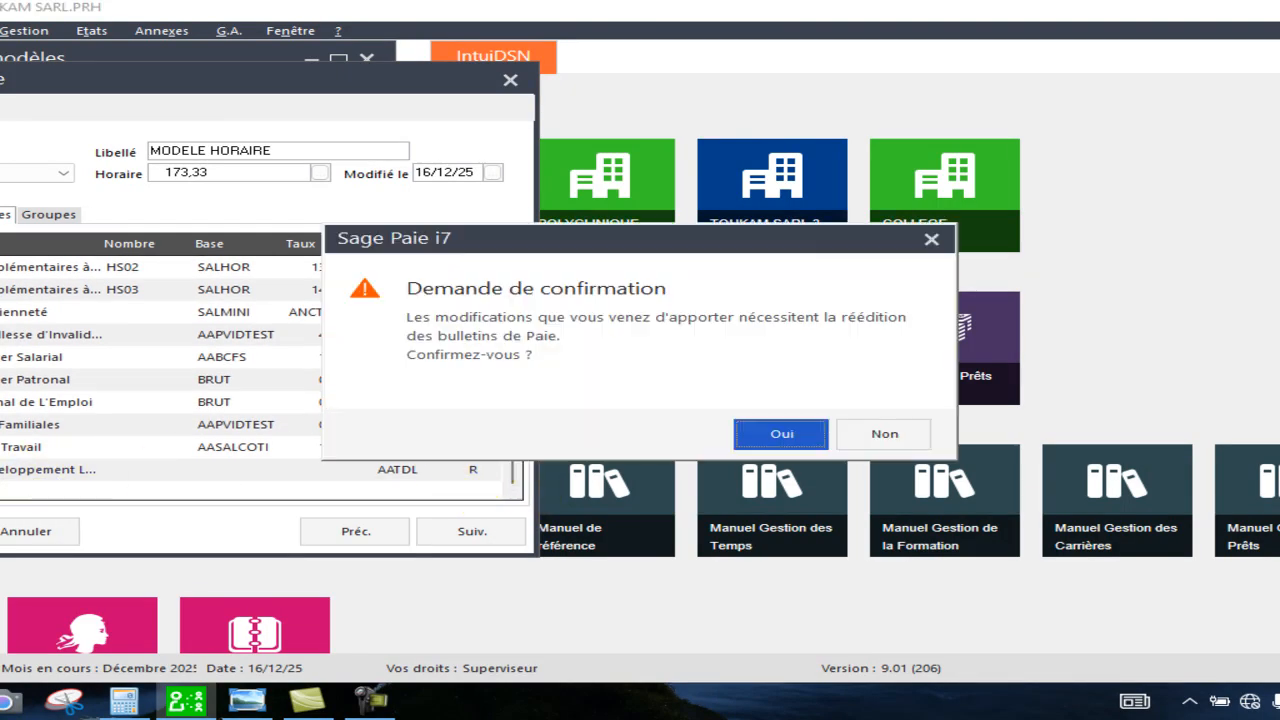
left_click(784, 434)
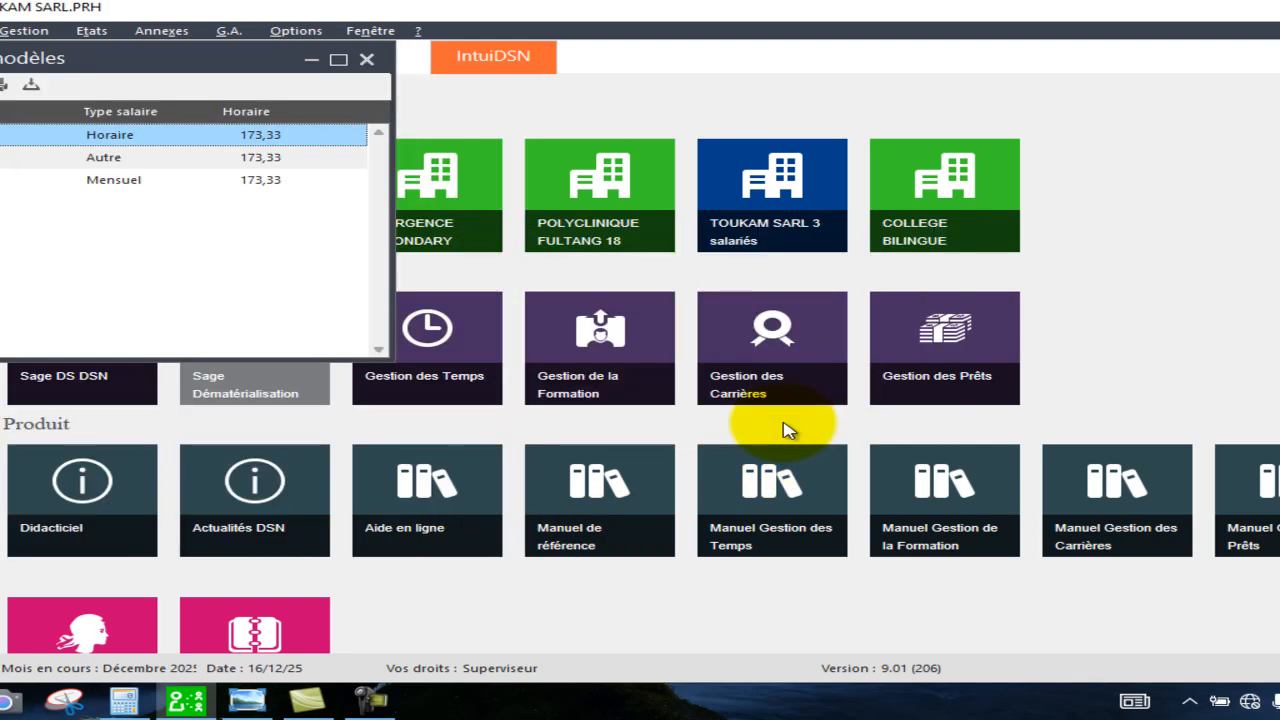
Close the model payslip list, dismiss the message, and open the employee payslips (Bulletins salariés).
left_click(366, 59)
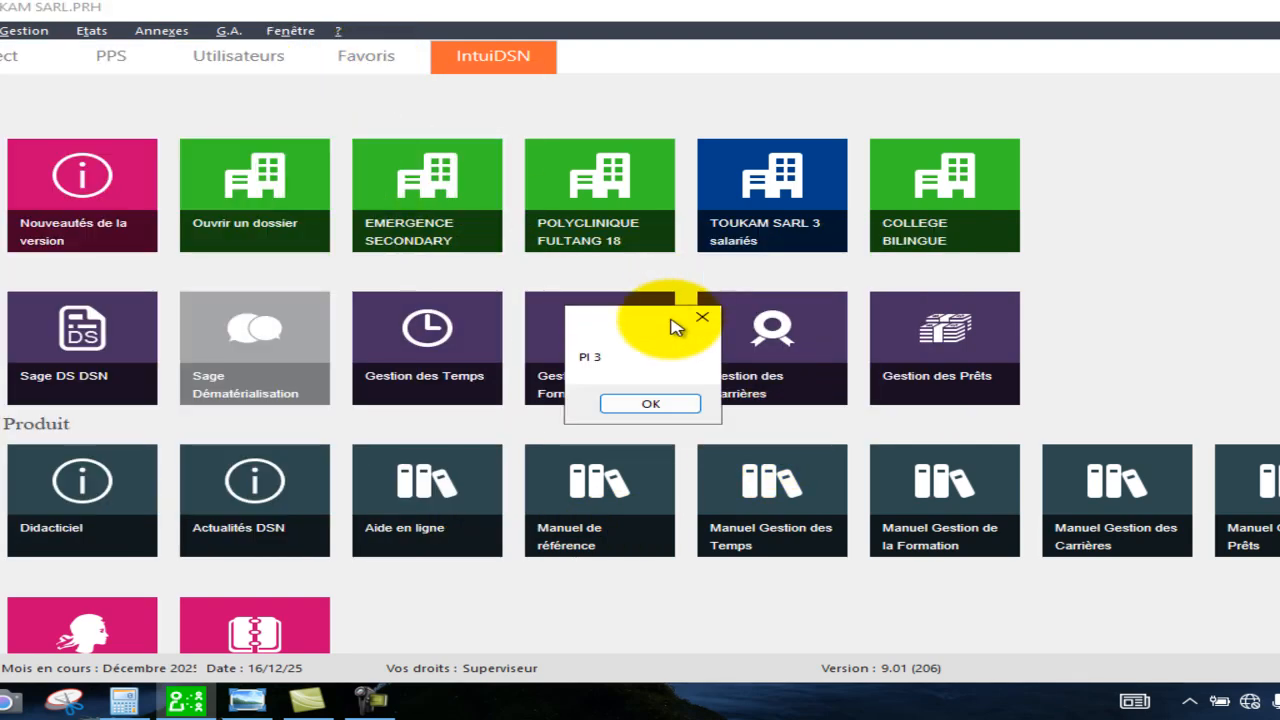
left_click(651, 405)
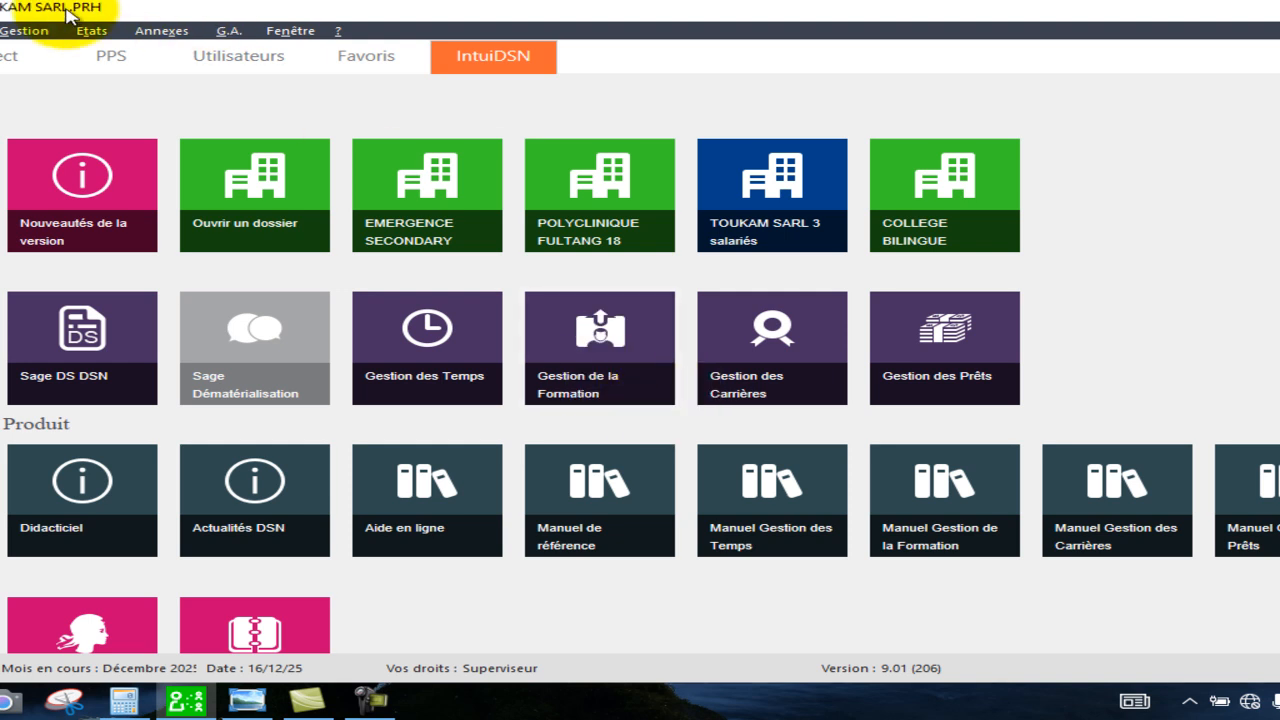
left_click(16, 34)
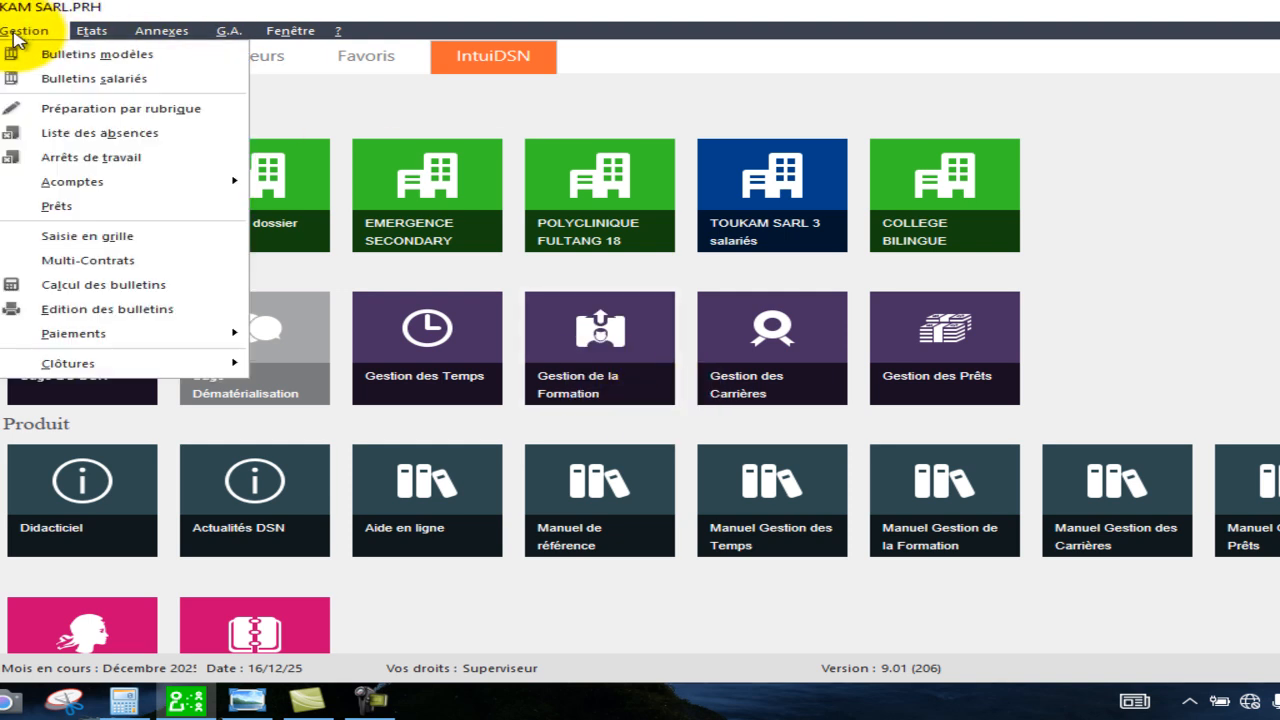
left_click(150, 84)
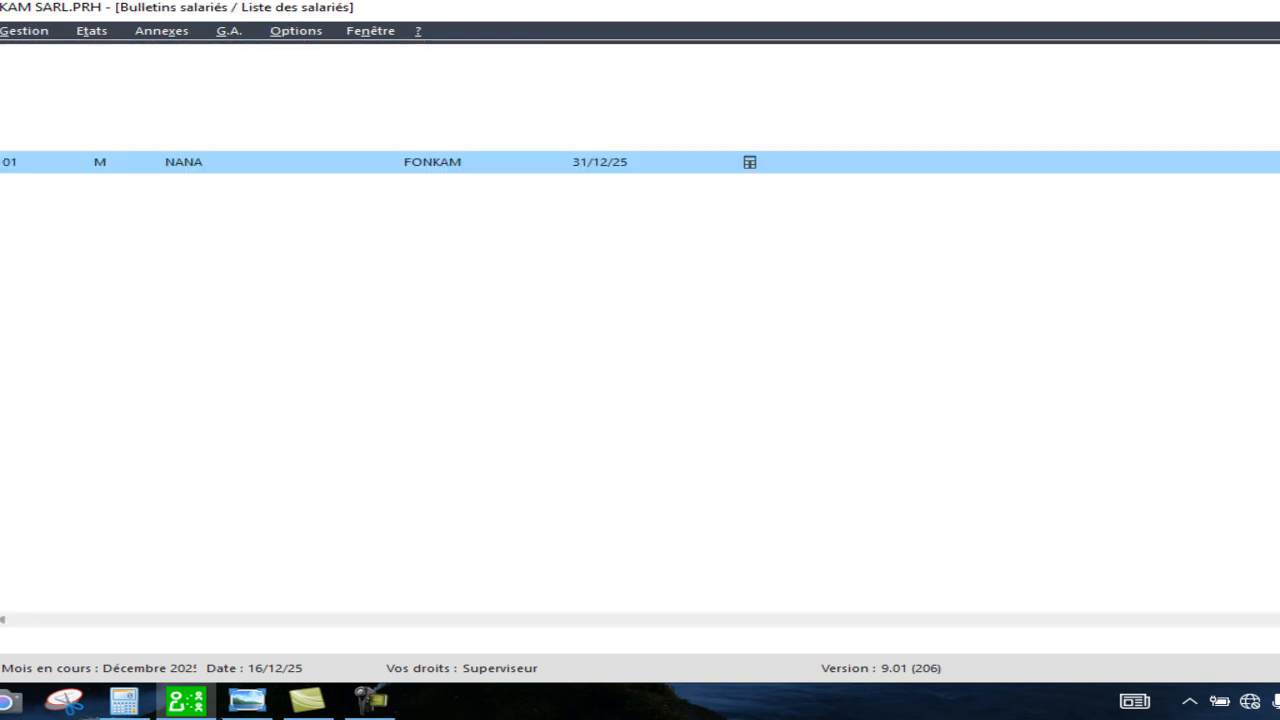
Open the employee's payslip and examine the calculated payslip's contribution lines.
double_click(441, 198)
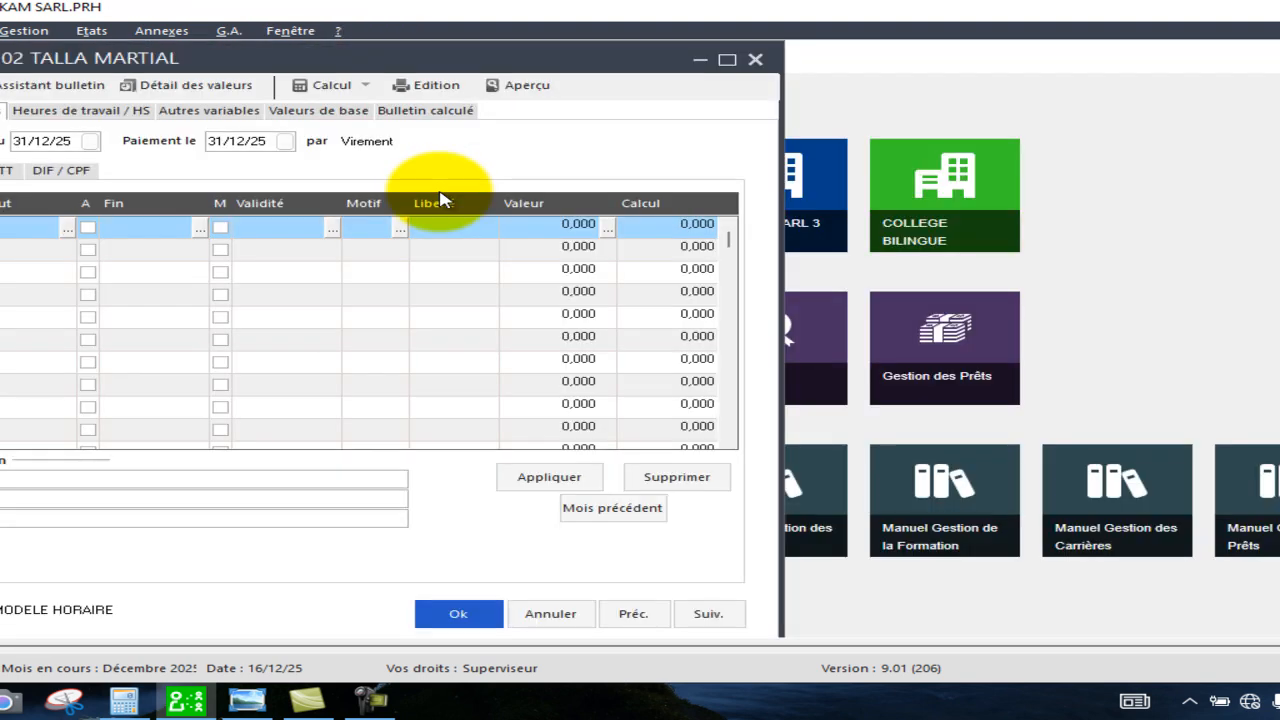
left_click(414, 114)
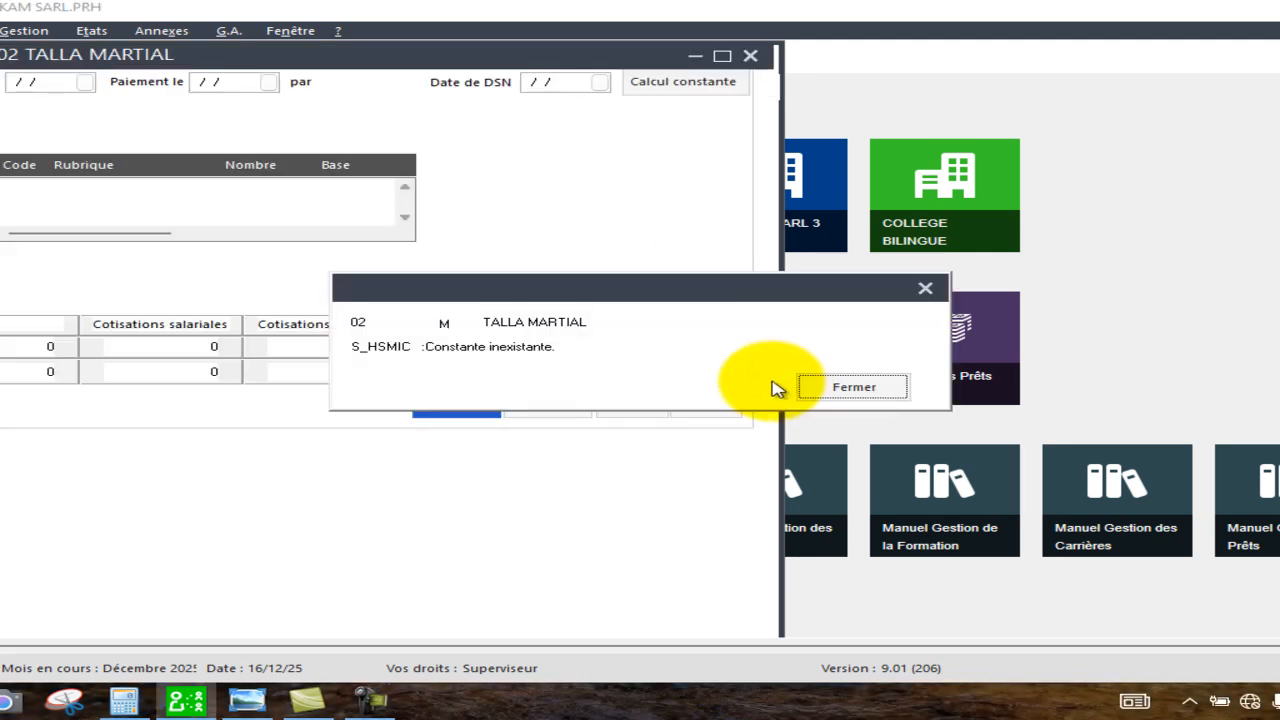
left_click(835, 391)
left_click(834, 391)
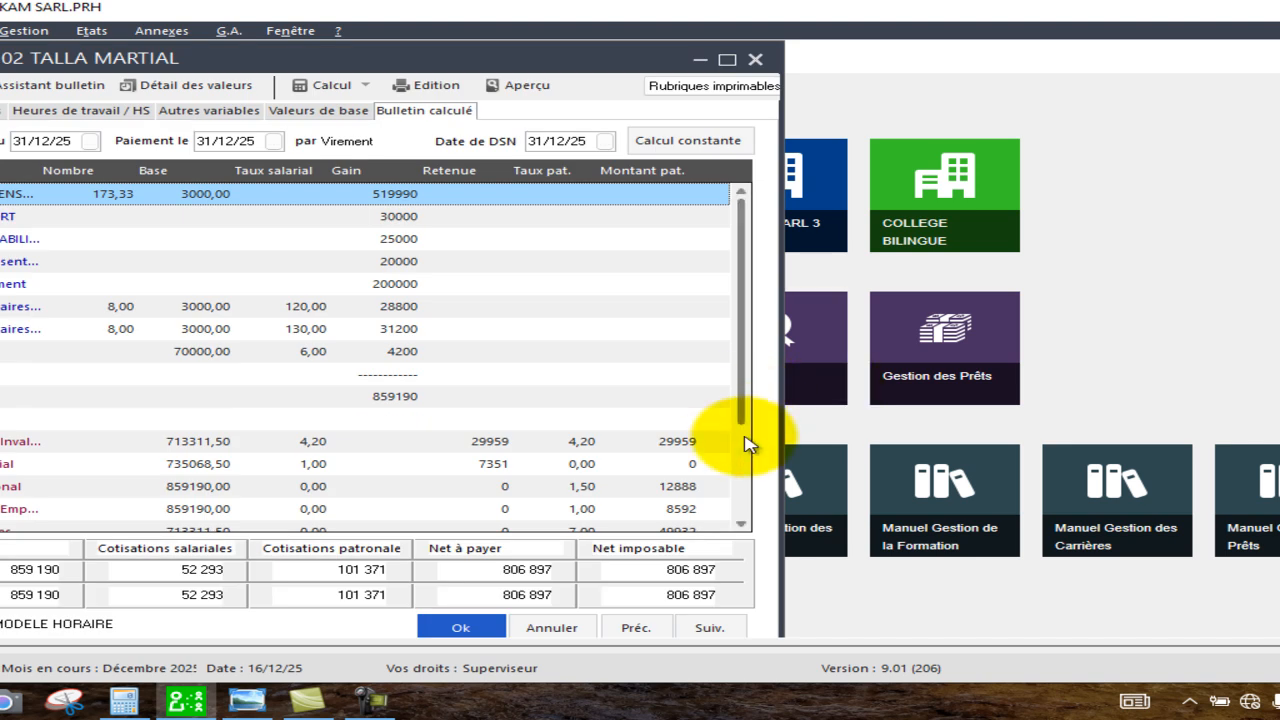
left_click(745, 527)
left_click(745, 527)
left_click(745, 527)
left_click(745, 527)
left_click(745, 527)
left_click(745, 527)
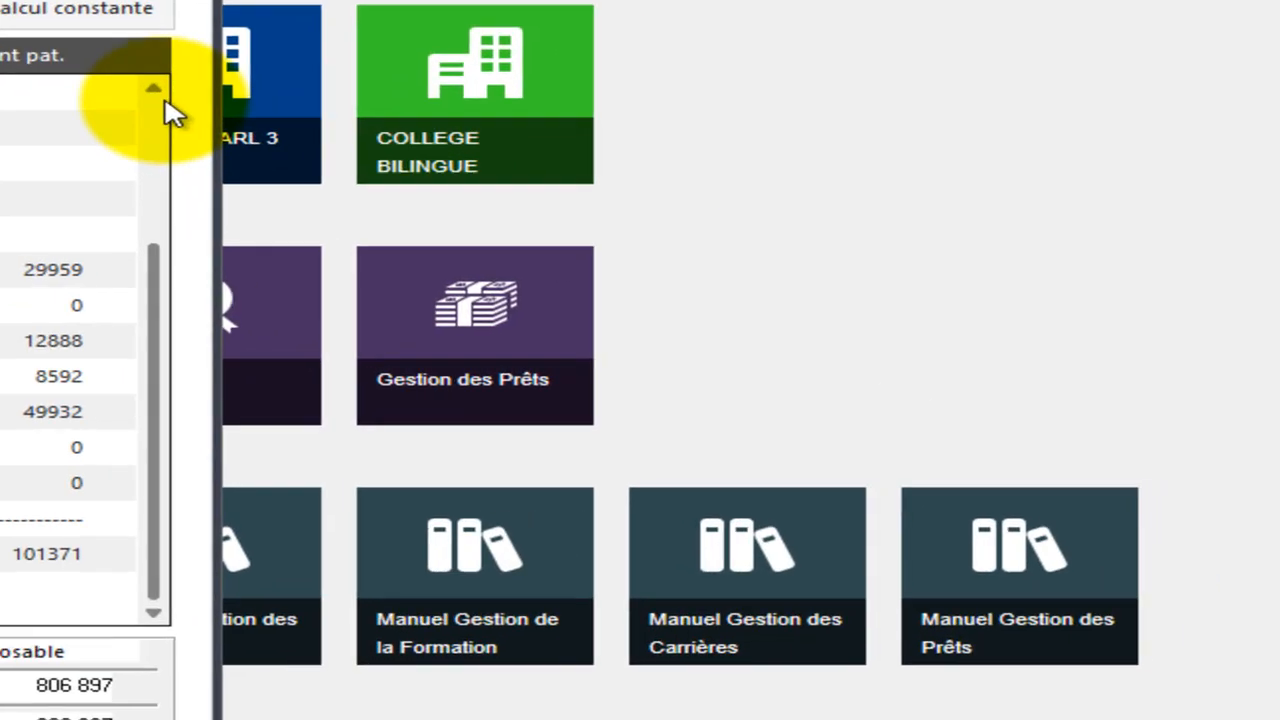
left_click(745, 196)
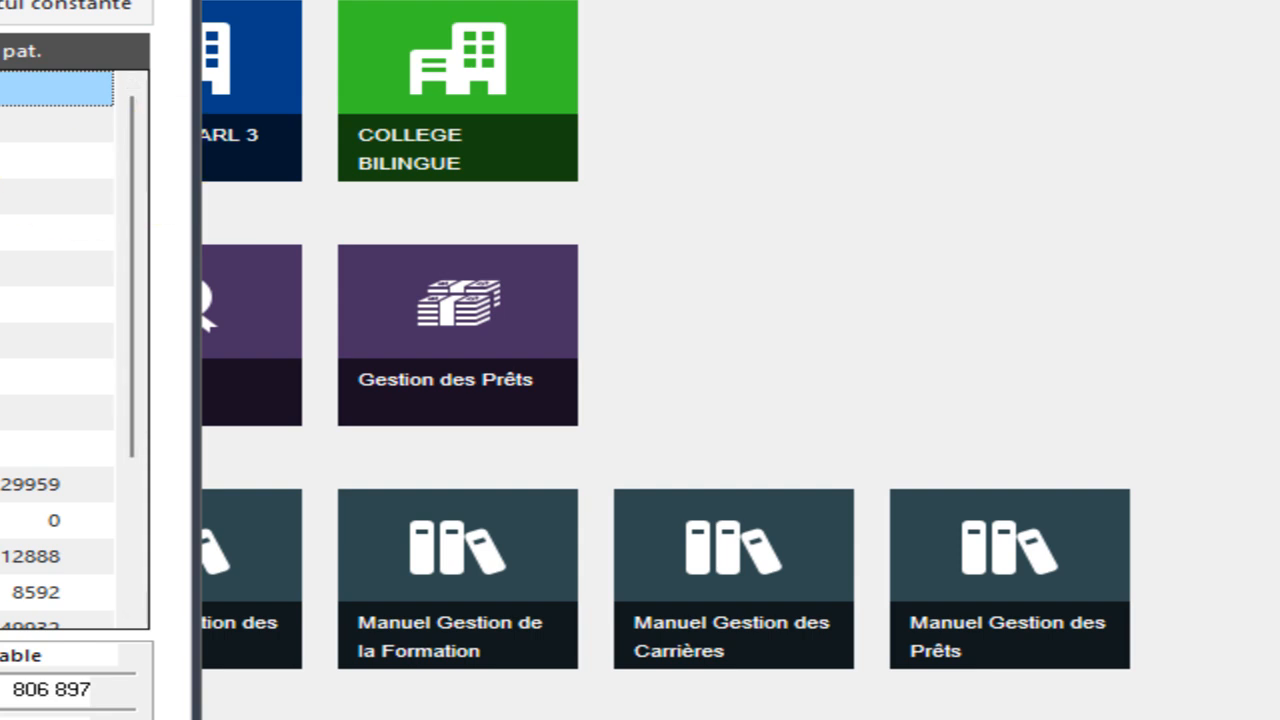
scroll(135, 627, "down", 2)
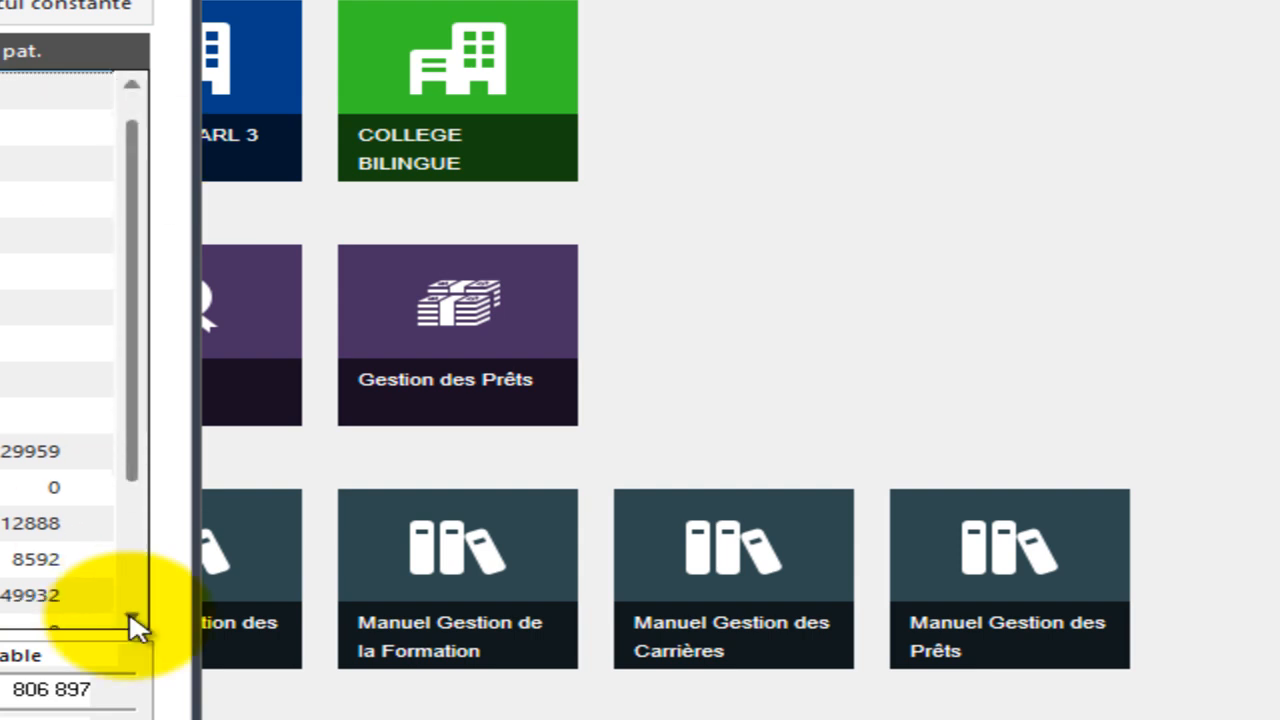
scroll(135, 627, "down", 1)
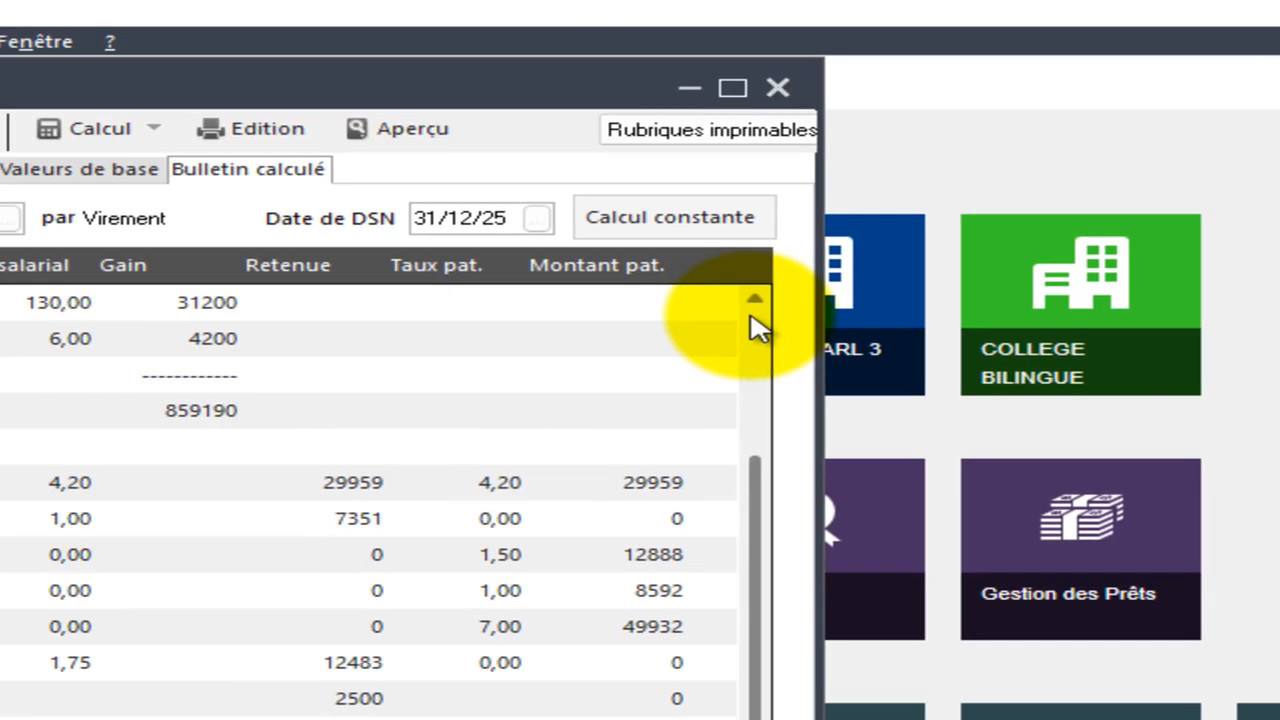
Enter 10 for Absence maladie in the payslip's base values.
left_click(129, 101)
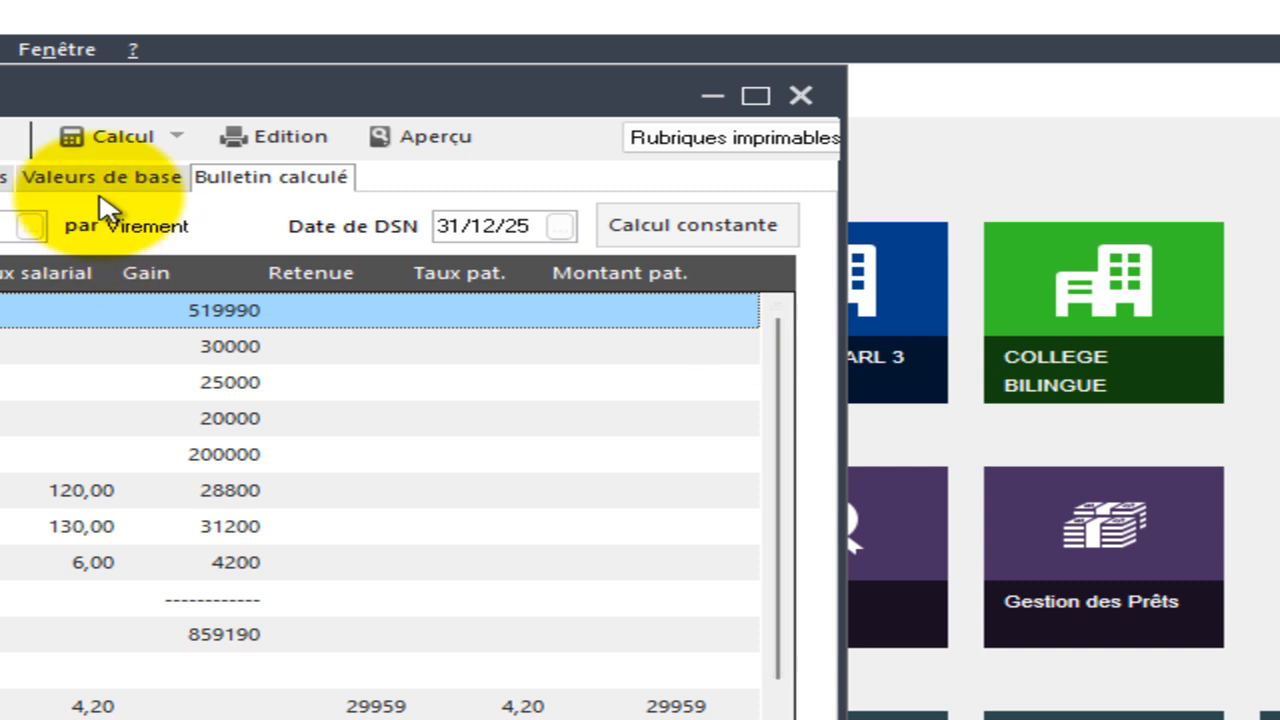
left_click(134, 190)
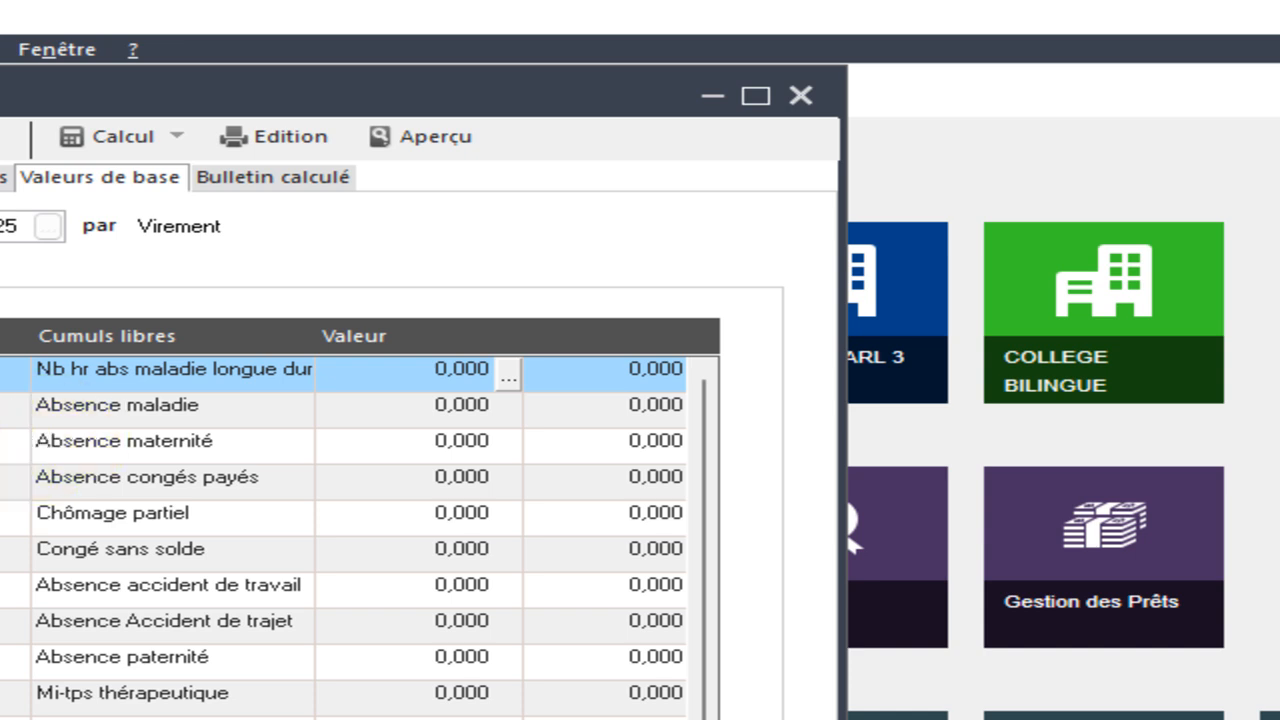
left_click(430, 405)
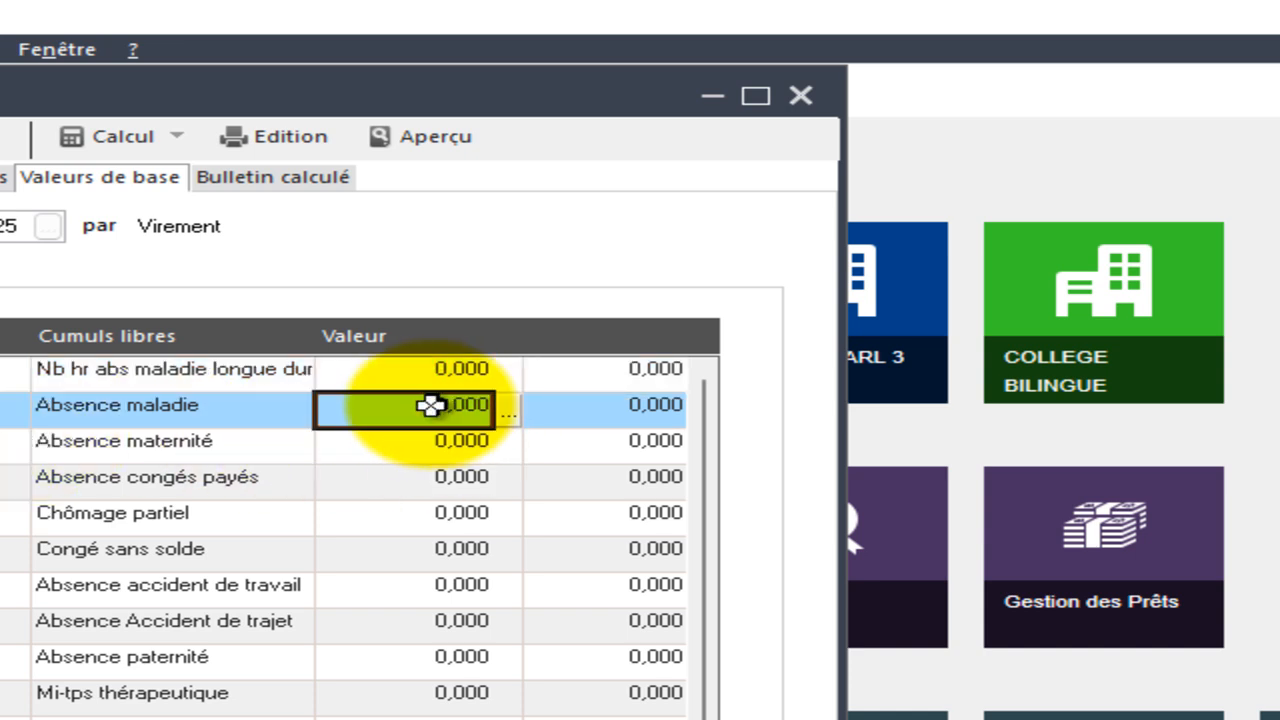
type("10")
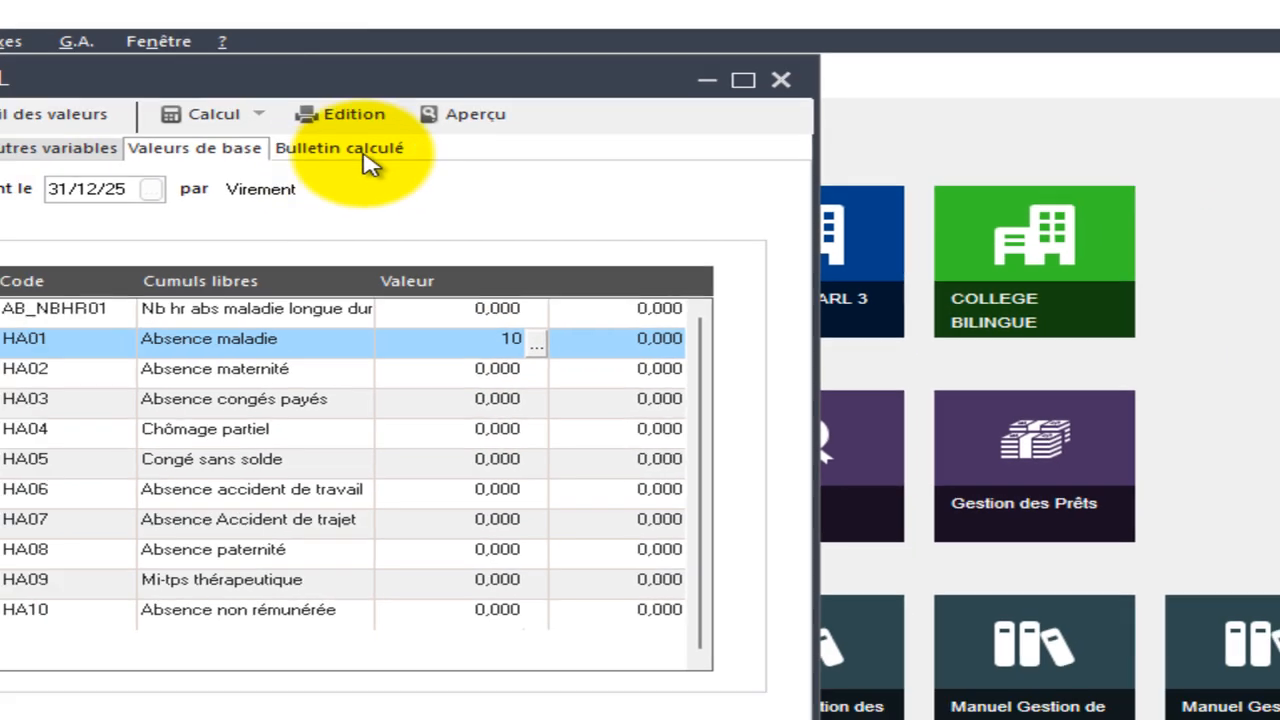
Recalculate the payslip and examine its contribution lines and totals.
left_click(301, 179)
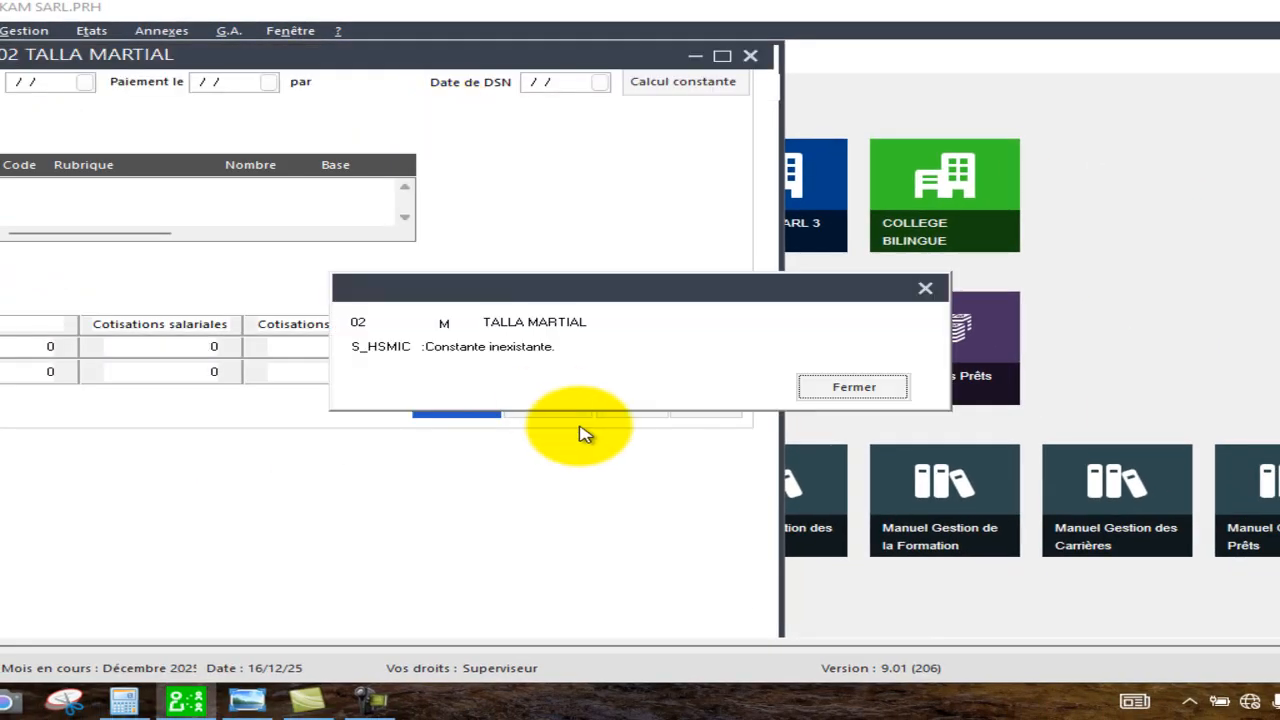
left_click(838, 388)
left_click(838, 388)
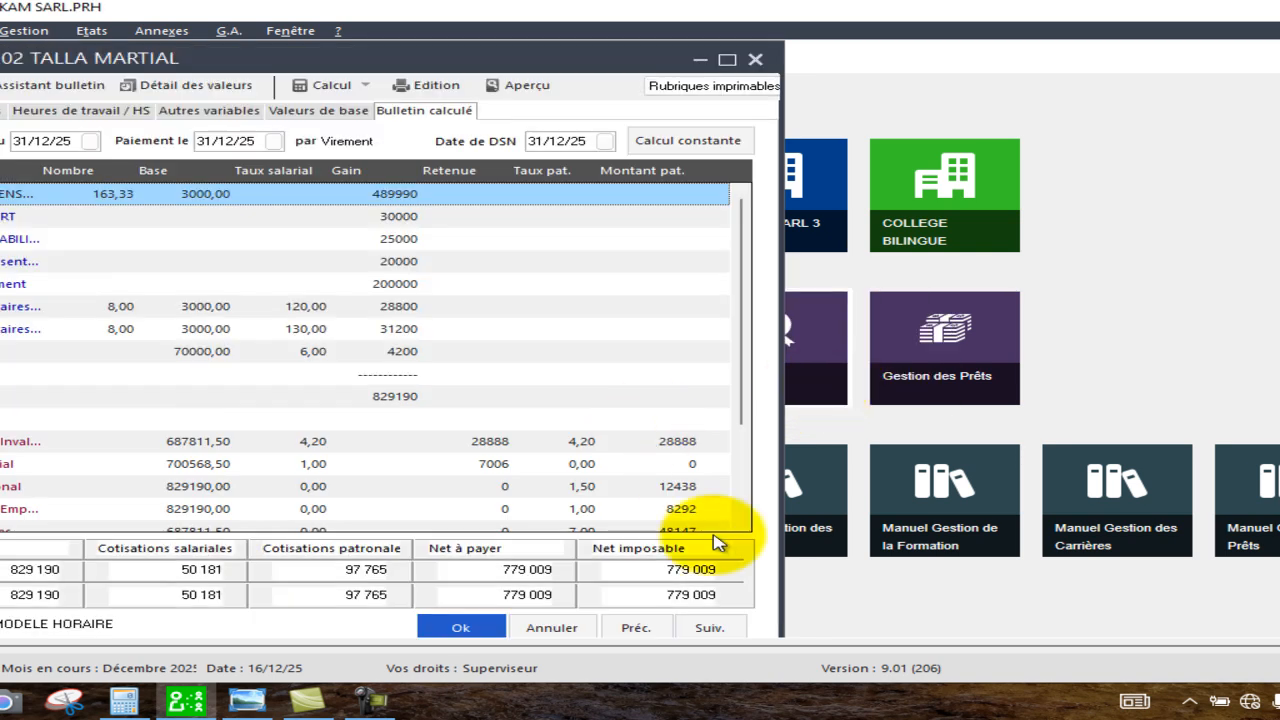
left_click(741, 525)
left_click(741, 527)
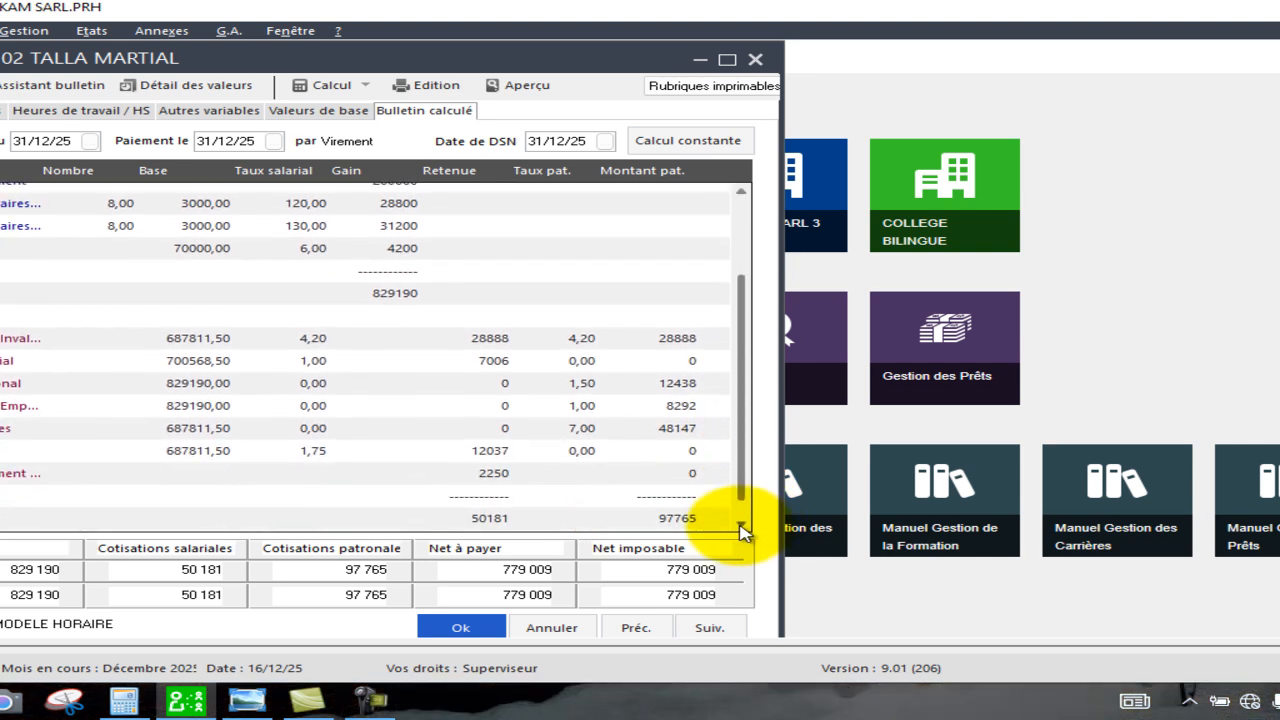
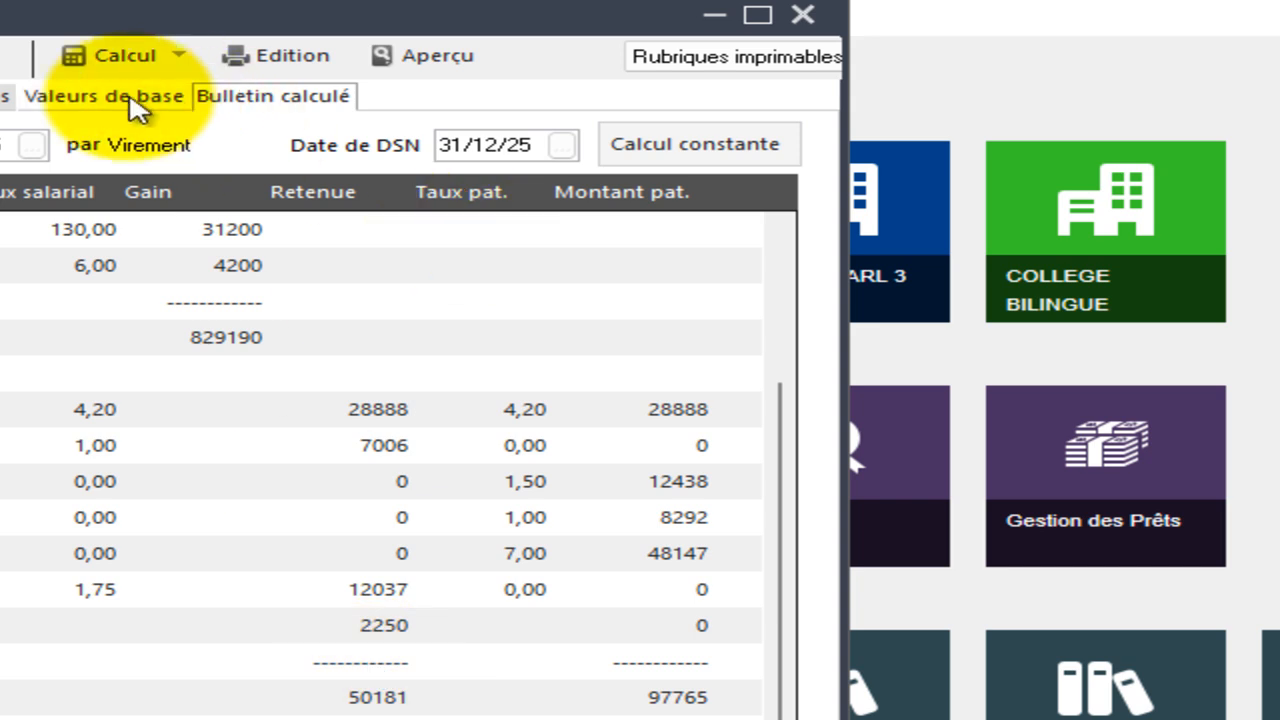
Reset Absence maladie to 0 in the payslip's base values and recalculate the payslip.
left_click(139, 107)
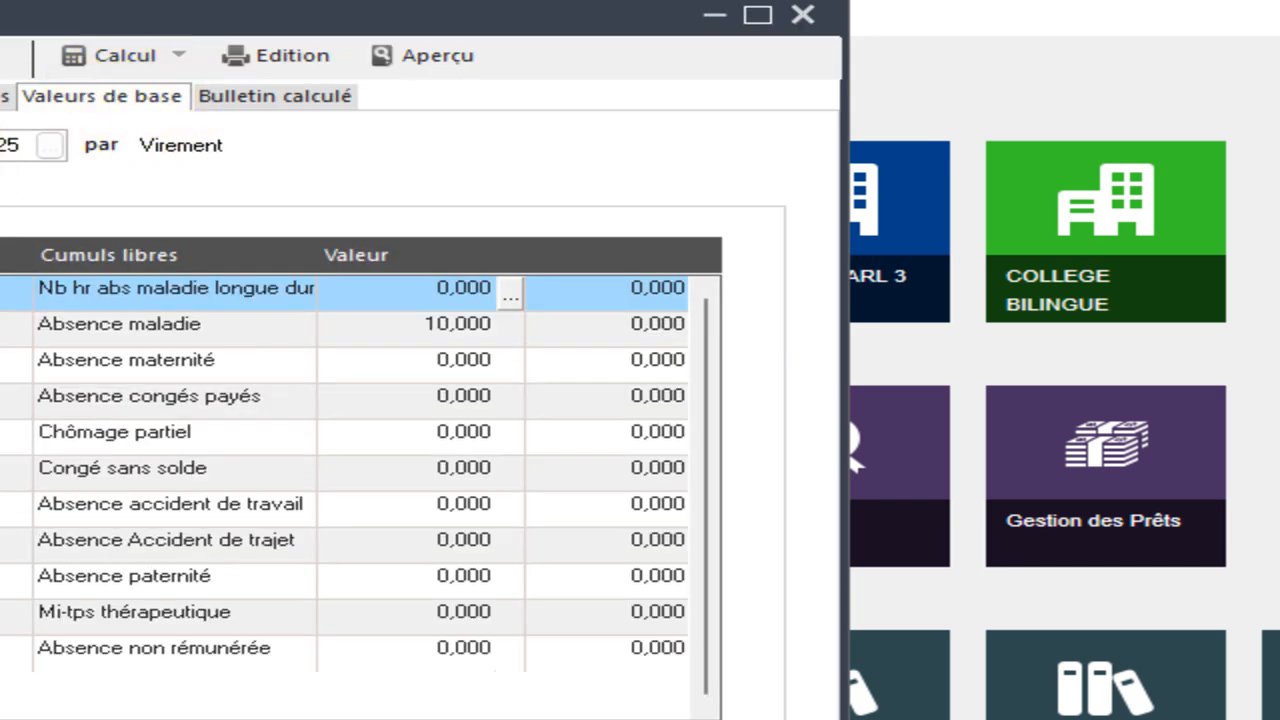
left_click(421, 323)
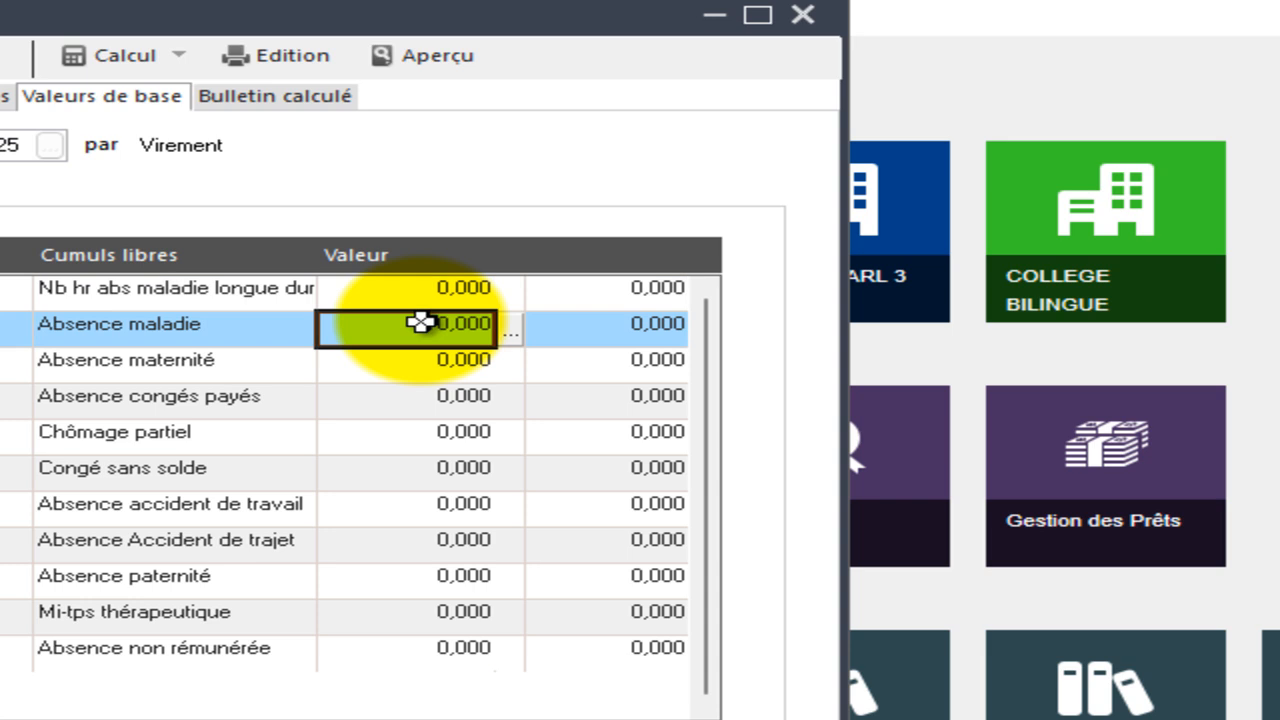
type("00")
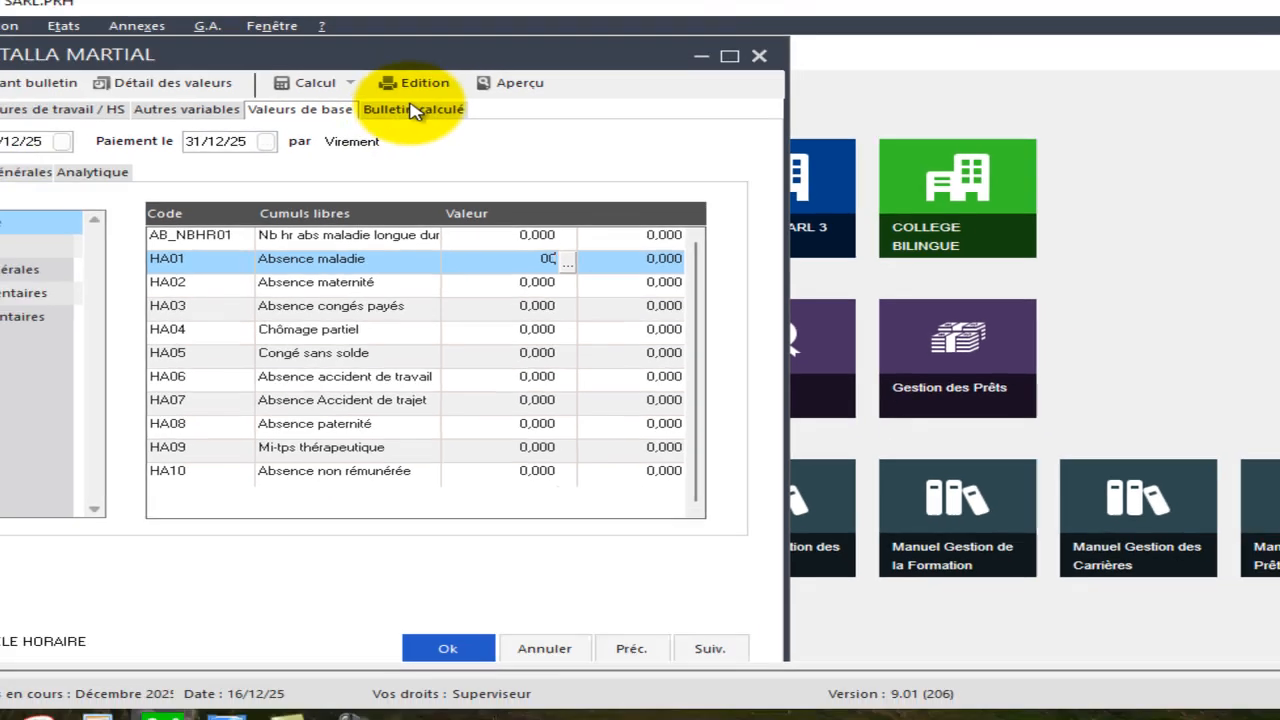
left_click(413, 110)
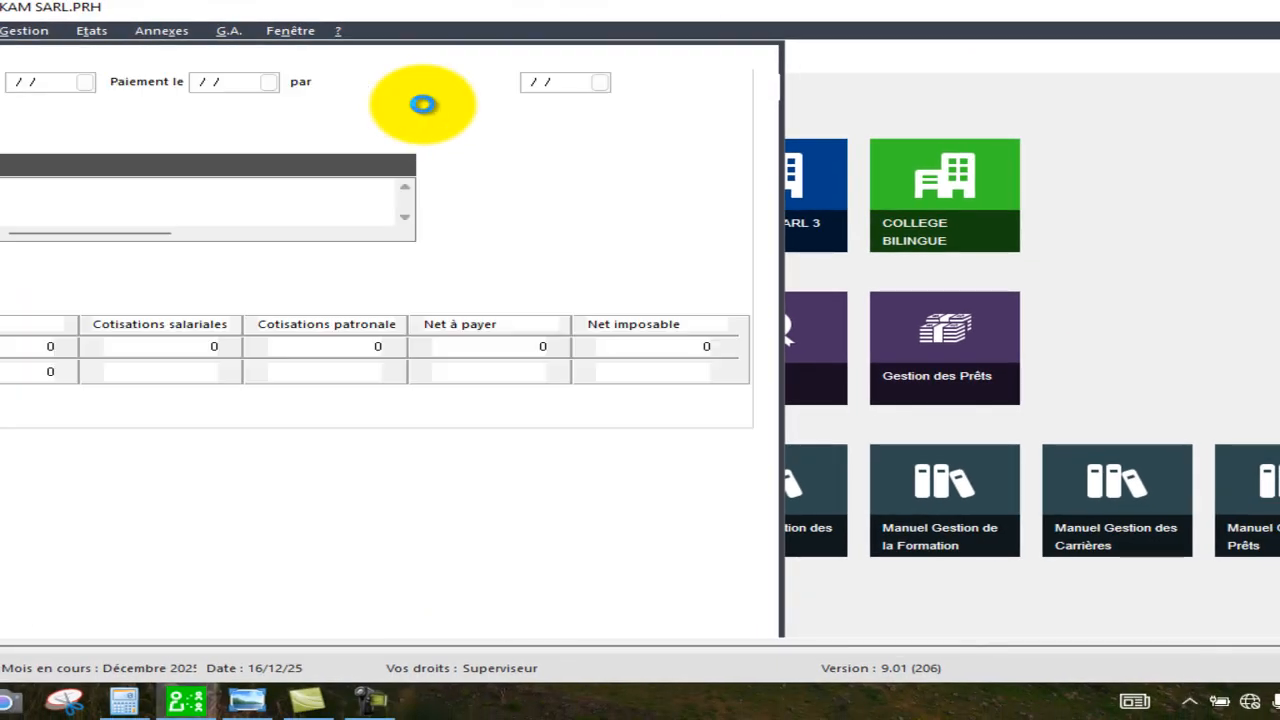
left_click(823, 389)
left_click(823, 389)
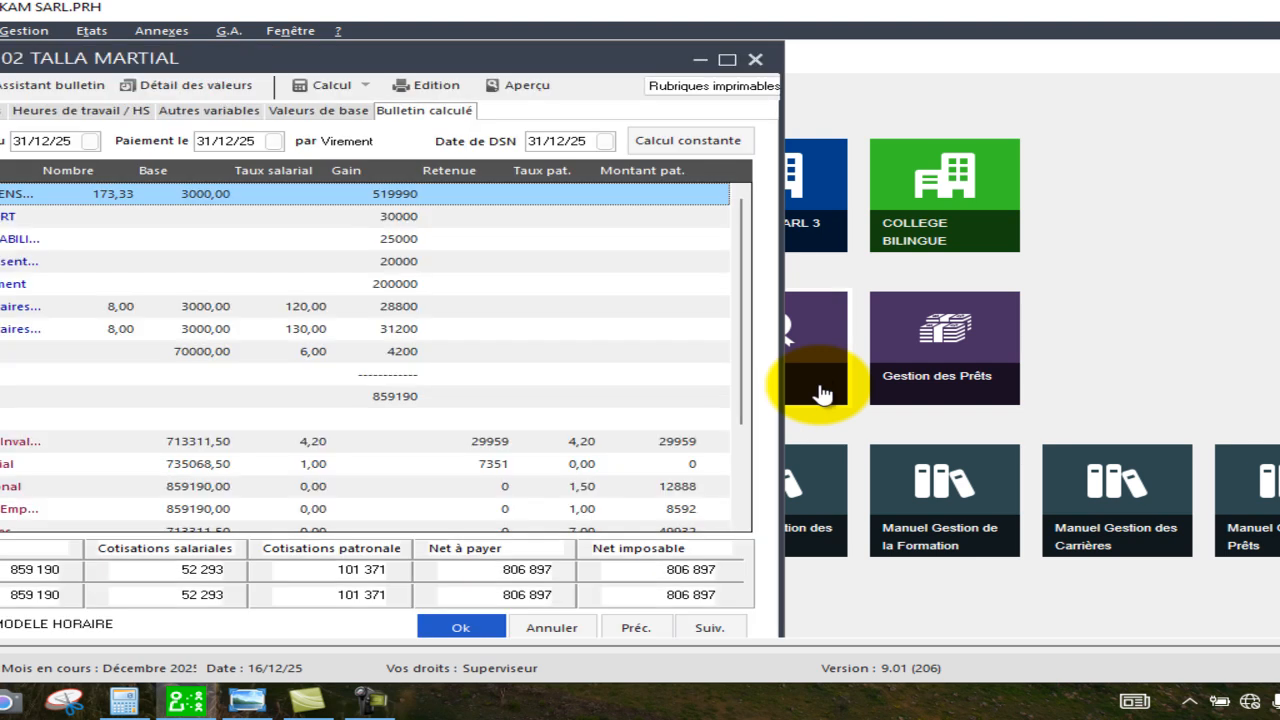
Print the payslip with preview on Papier blanc (préimp. 9112/22/42) format using the Sage PDF printer.
left_click(742, 527)
scroll(742, 527, "down", 2)
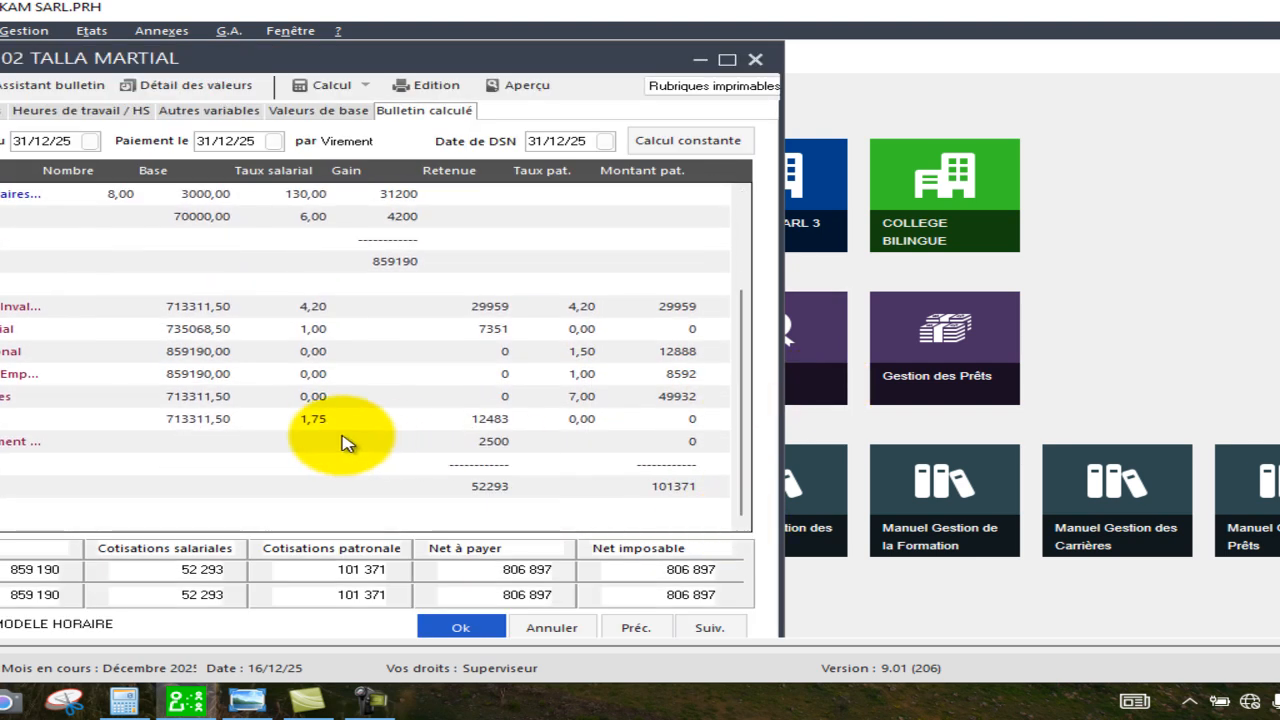
left_click(432, 85)
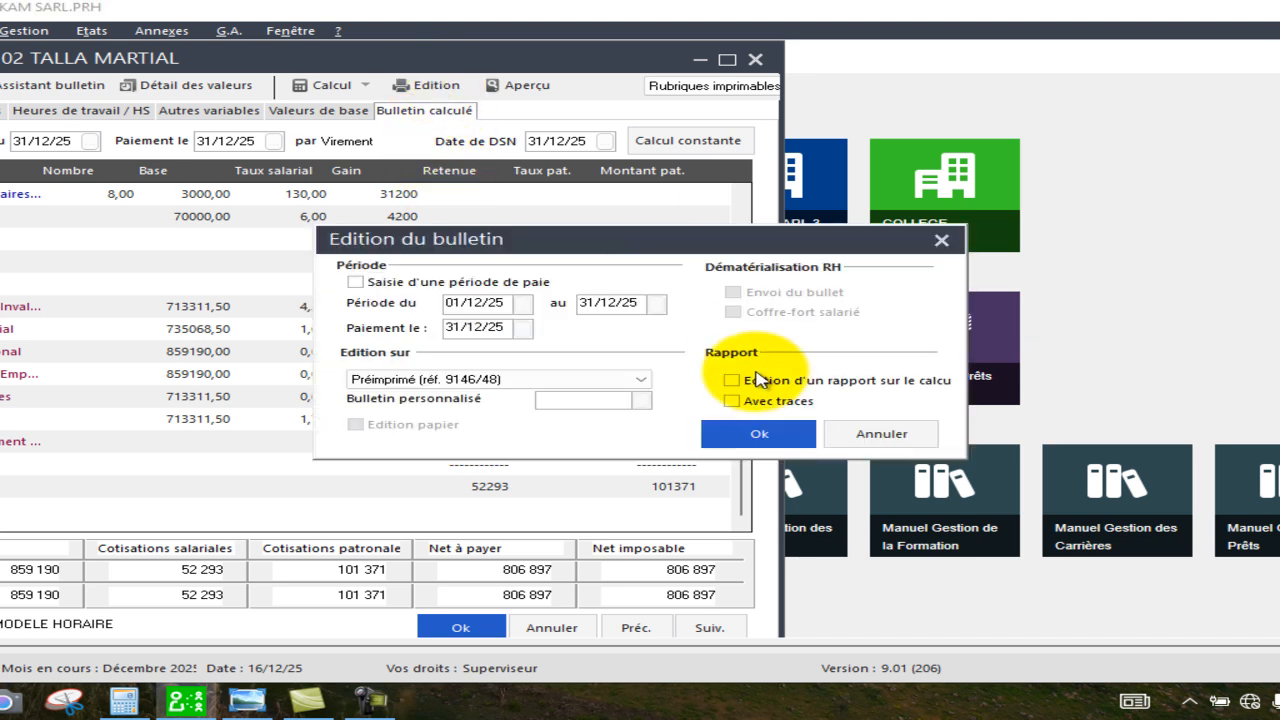
left_click(644, 379)
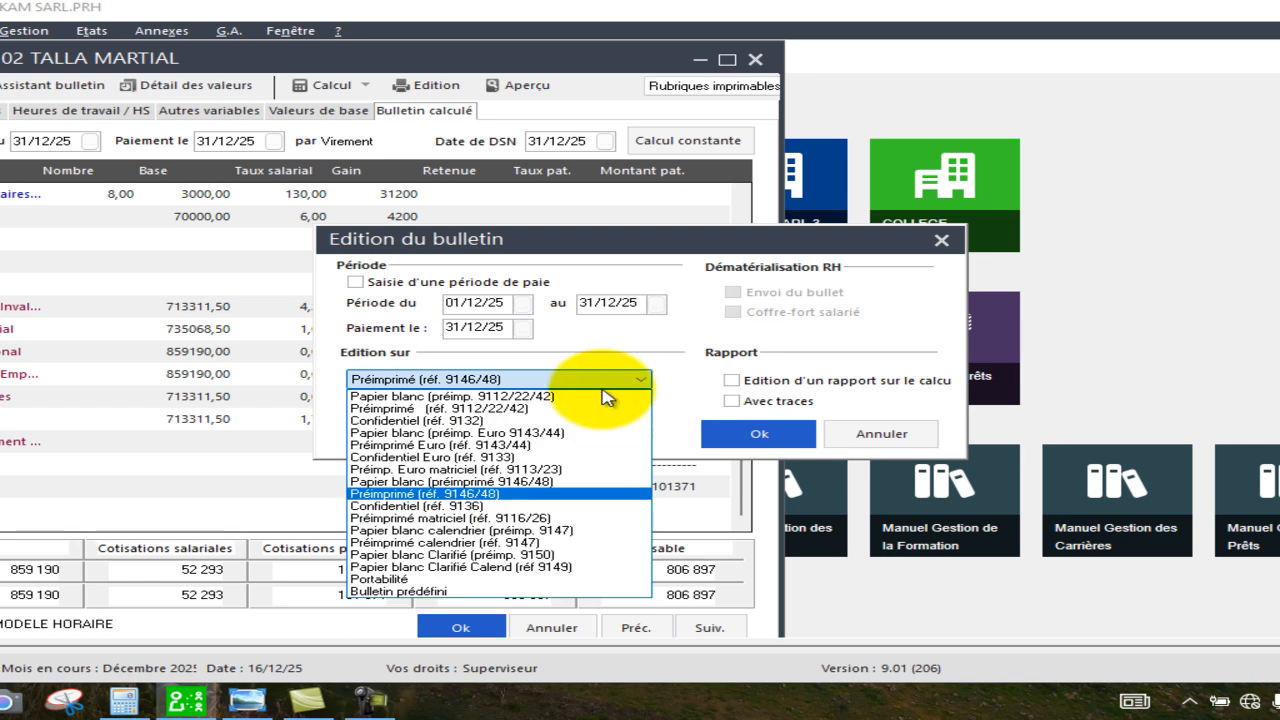
left_click(597, 396)
left_click(757, 438)
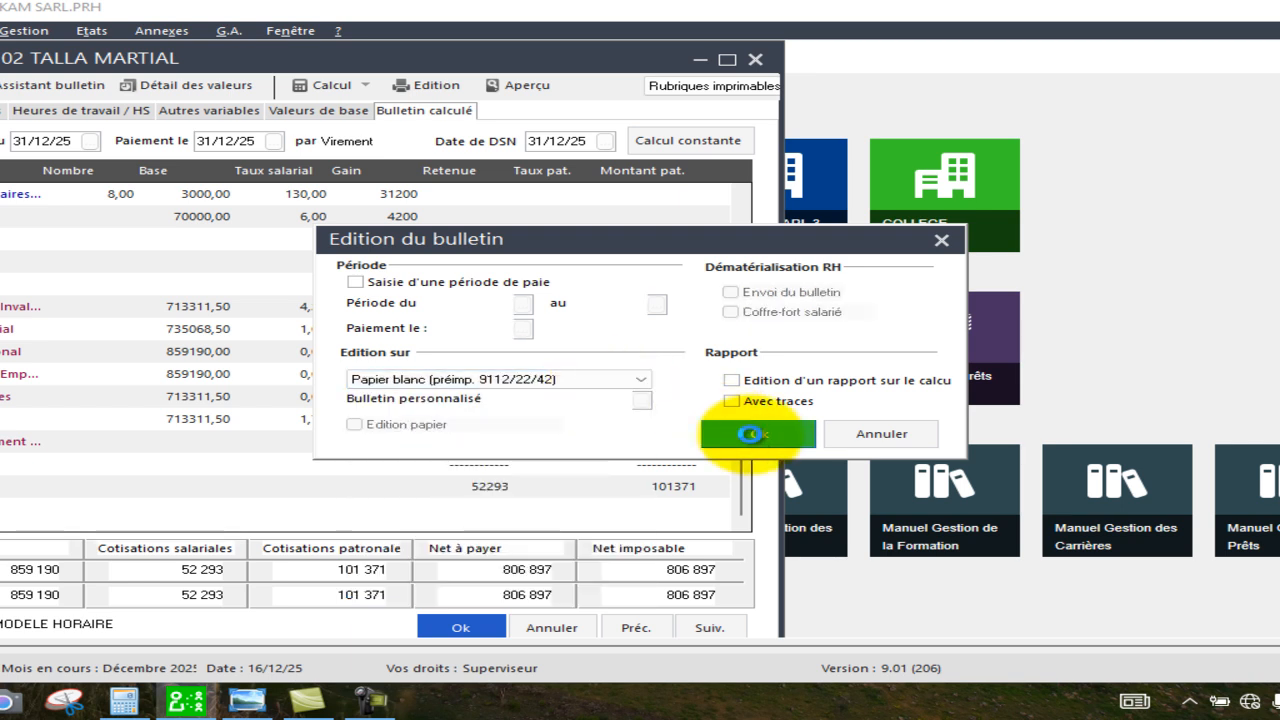
left_click(390, 377)
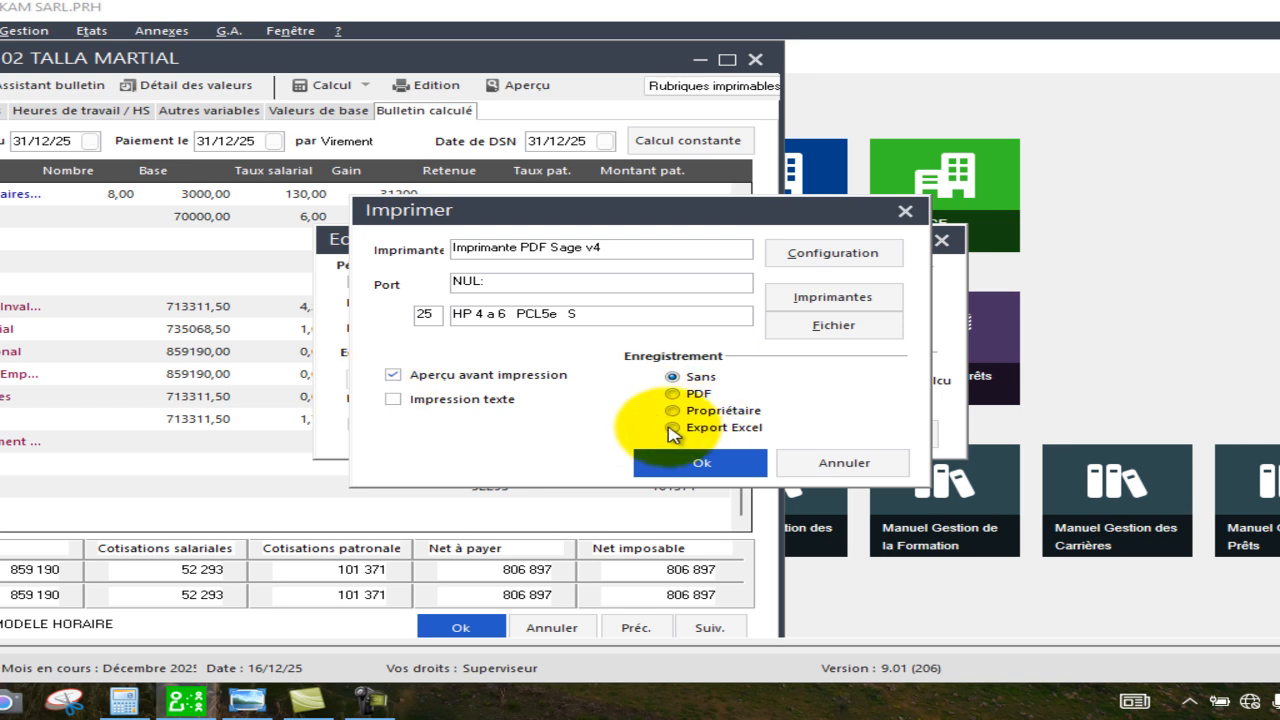
left_click(693, 462)
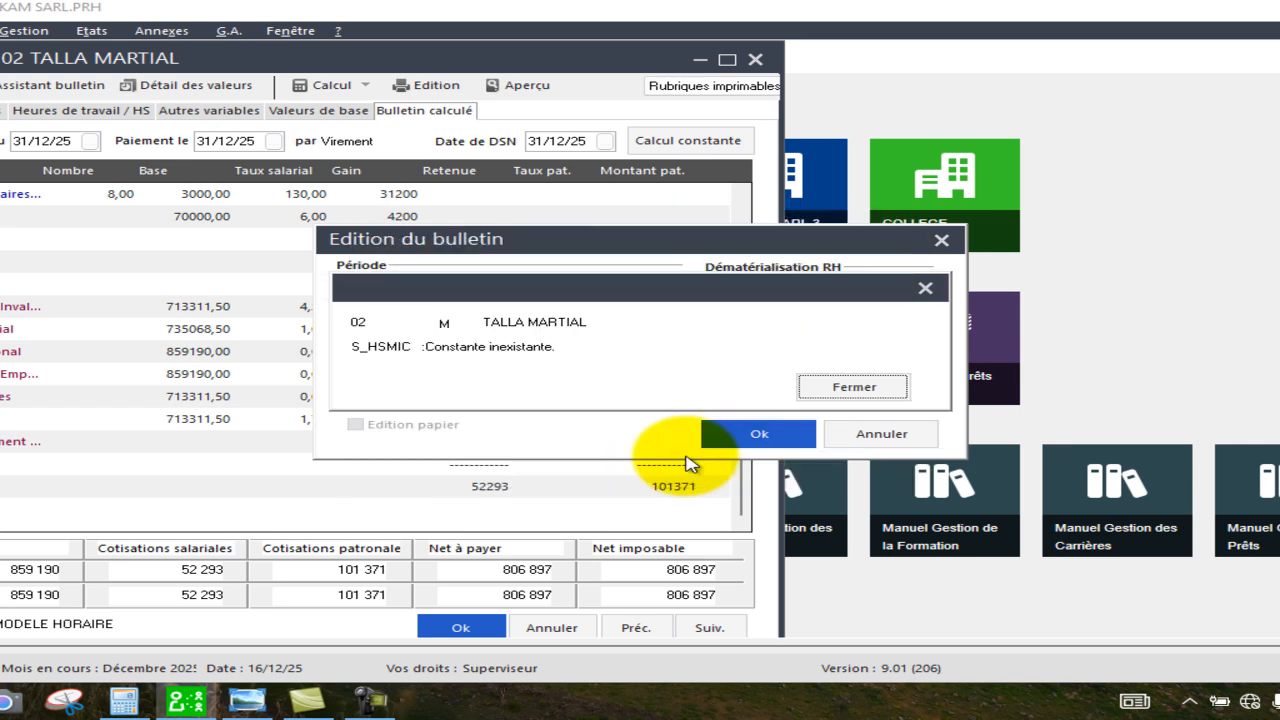
Dismiss the missing-constant messages and examine the preview's contribution lines, including 4025 Taxe de Developpement Local.
left_click(851, 389)
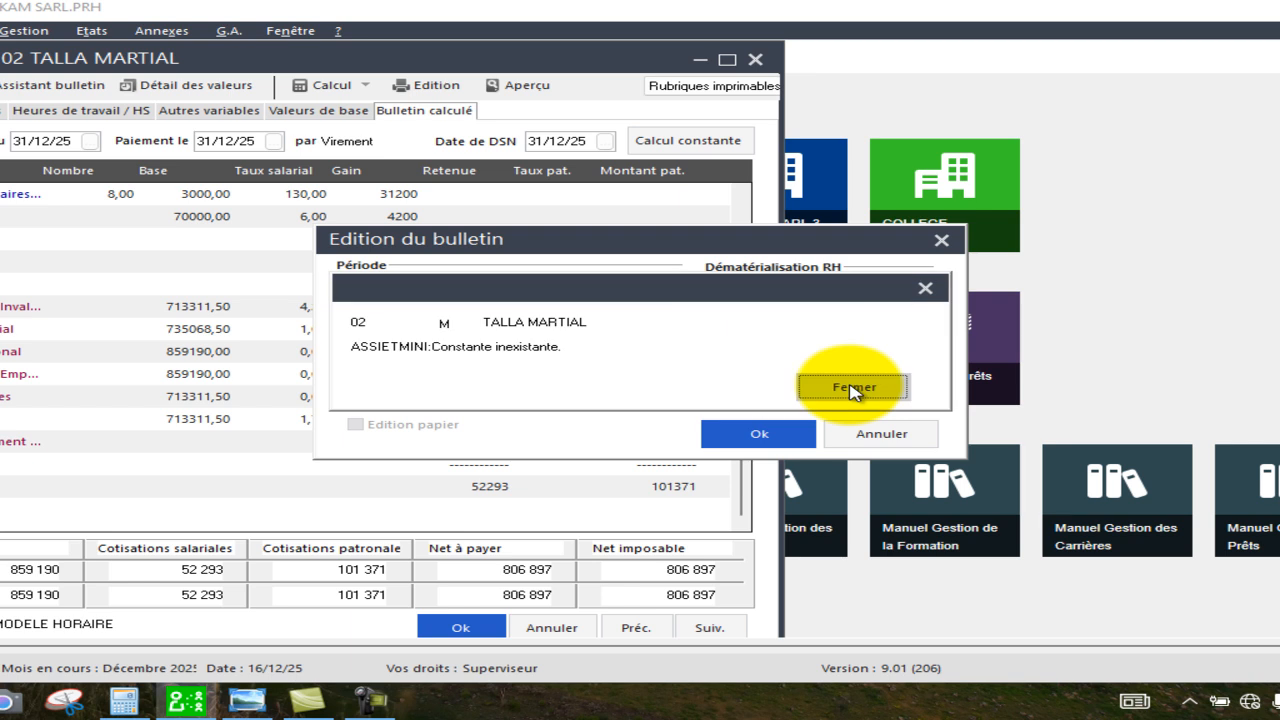
left_click(851, 388)
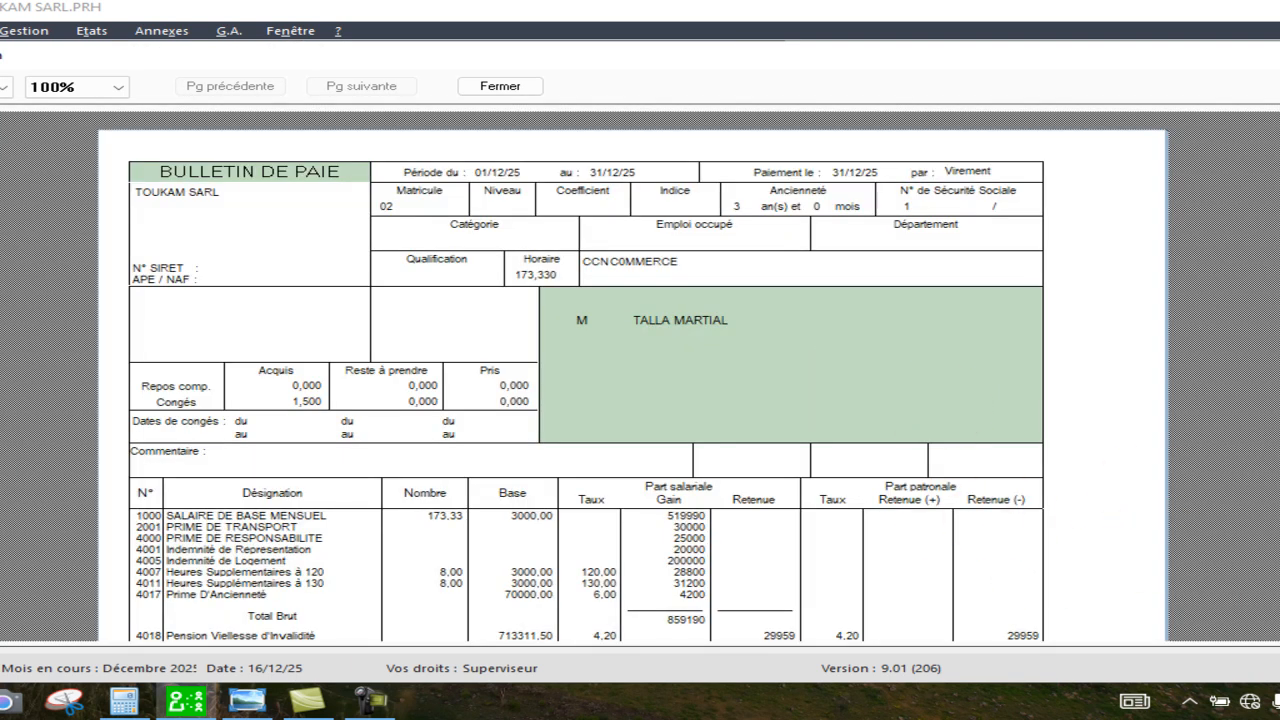
scroll(633, 380, "down", 3)
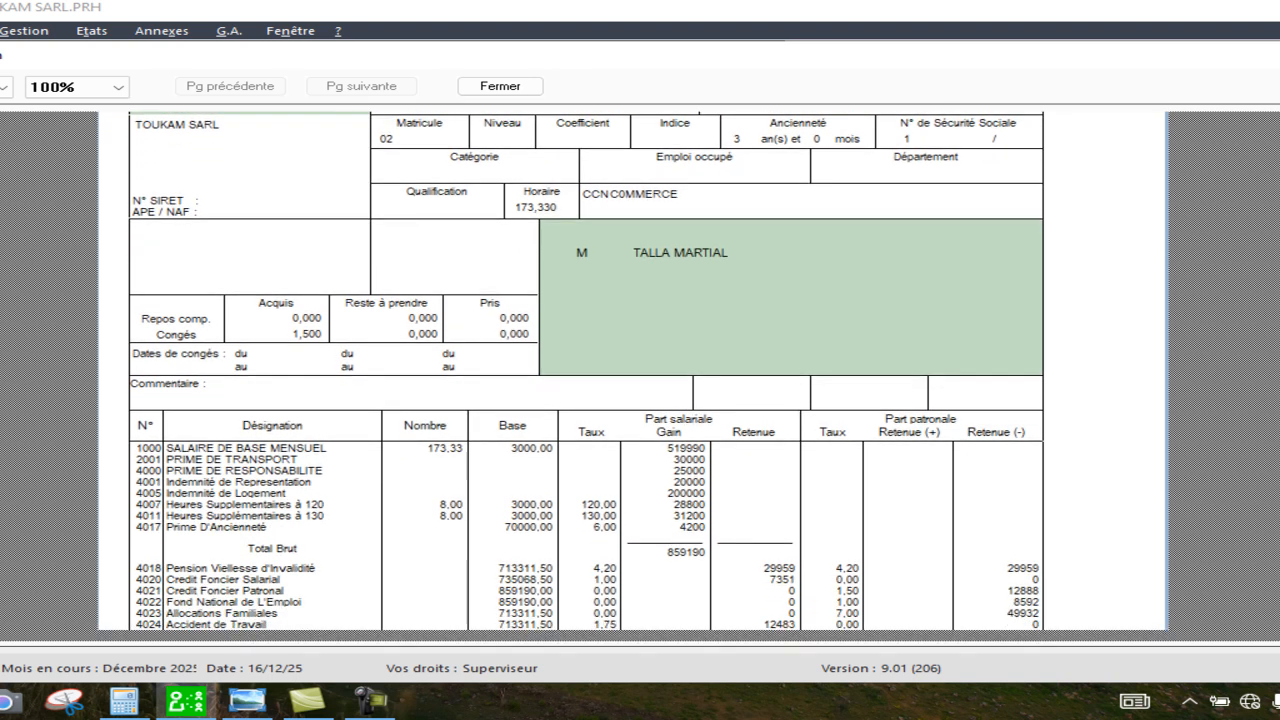
scroll(633, 380, "down", 3)
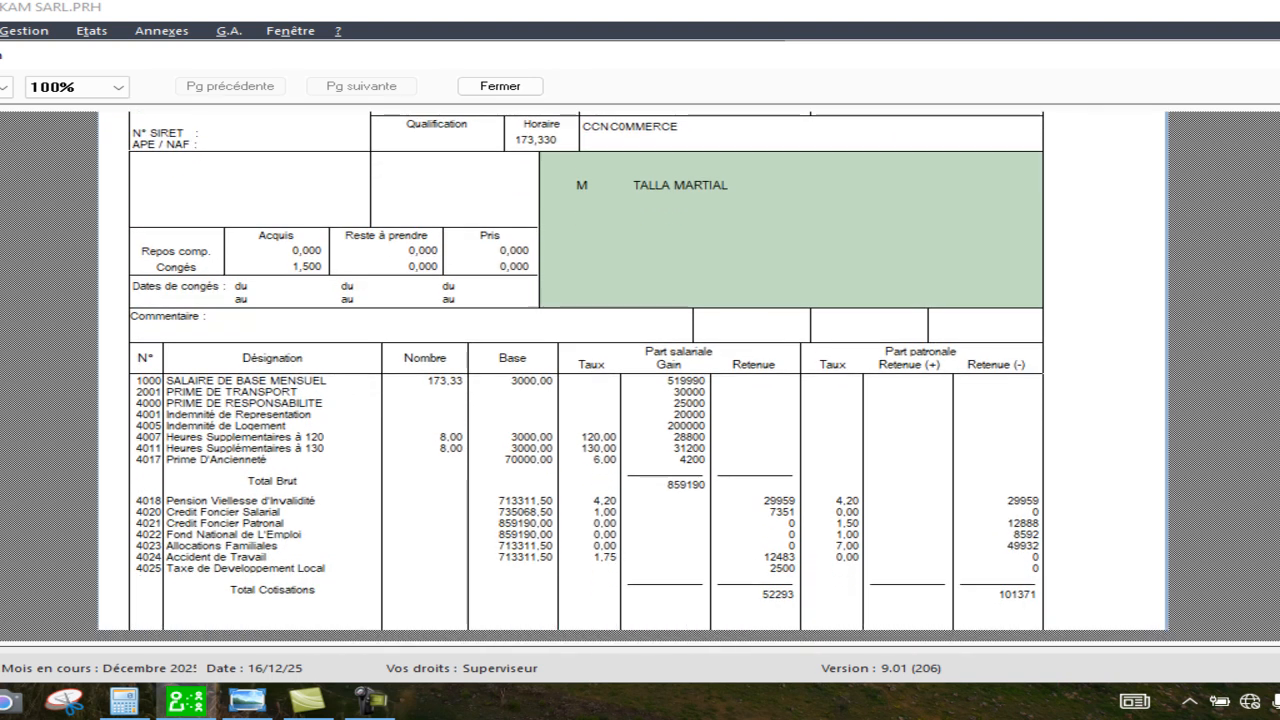
scroll(633, 380, "down", 1)
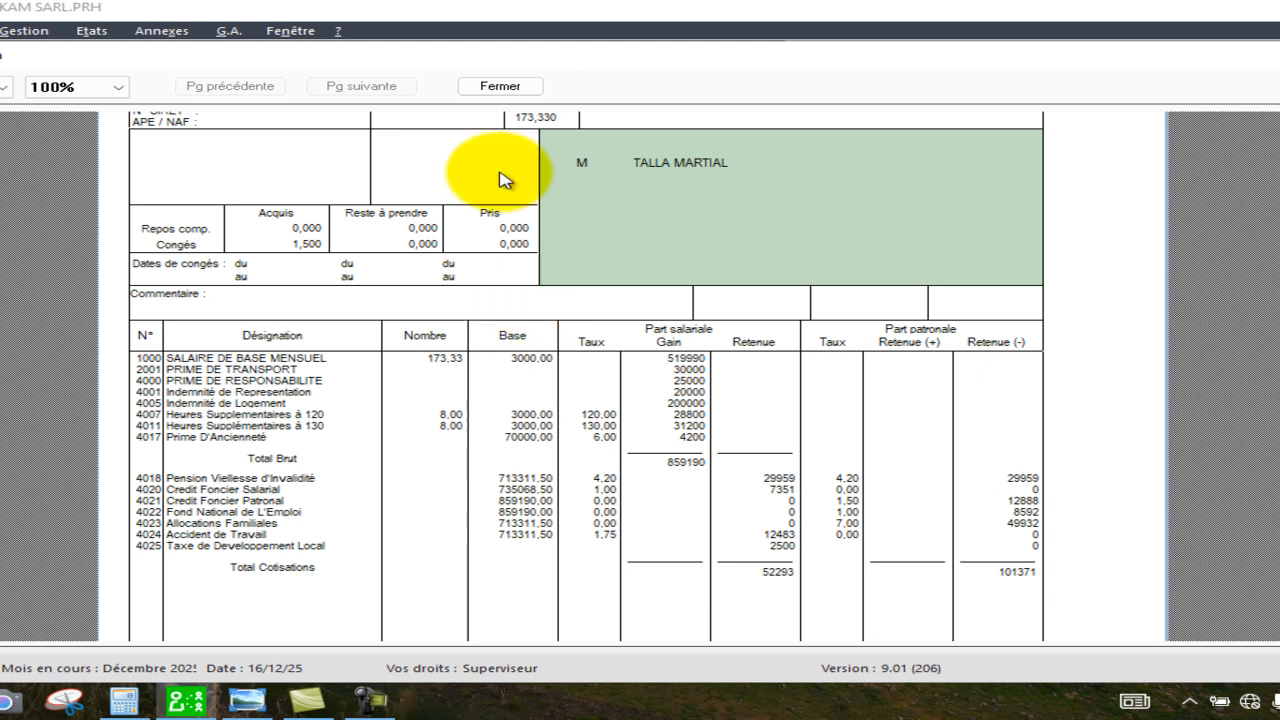
Close the preview and the employee payslip, saving the modifications, and dismiss the message.
left_click(507, 86)
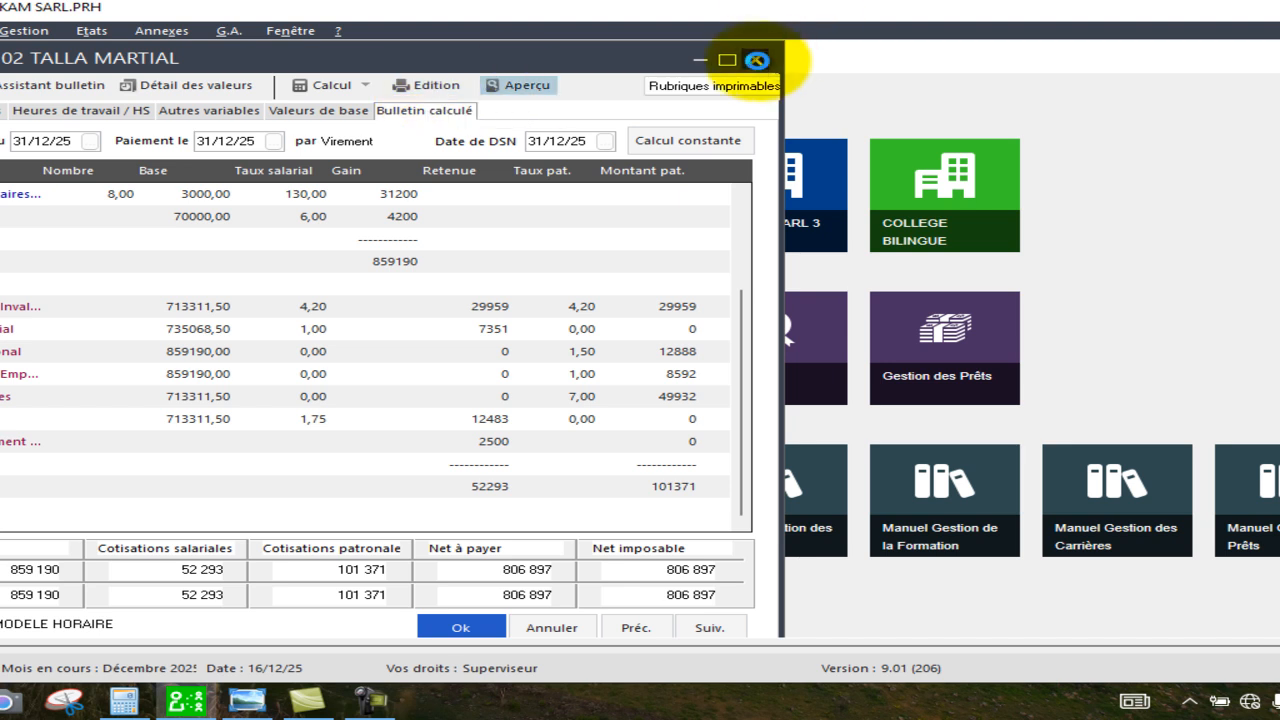
left_click(757, 60)
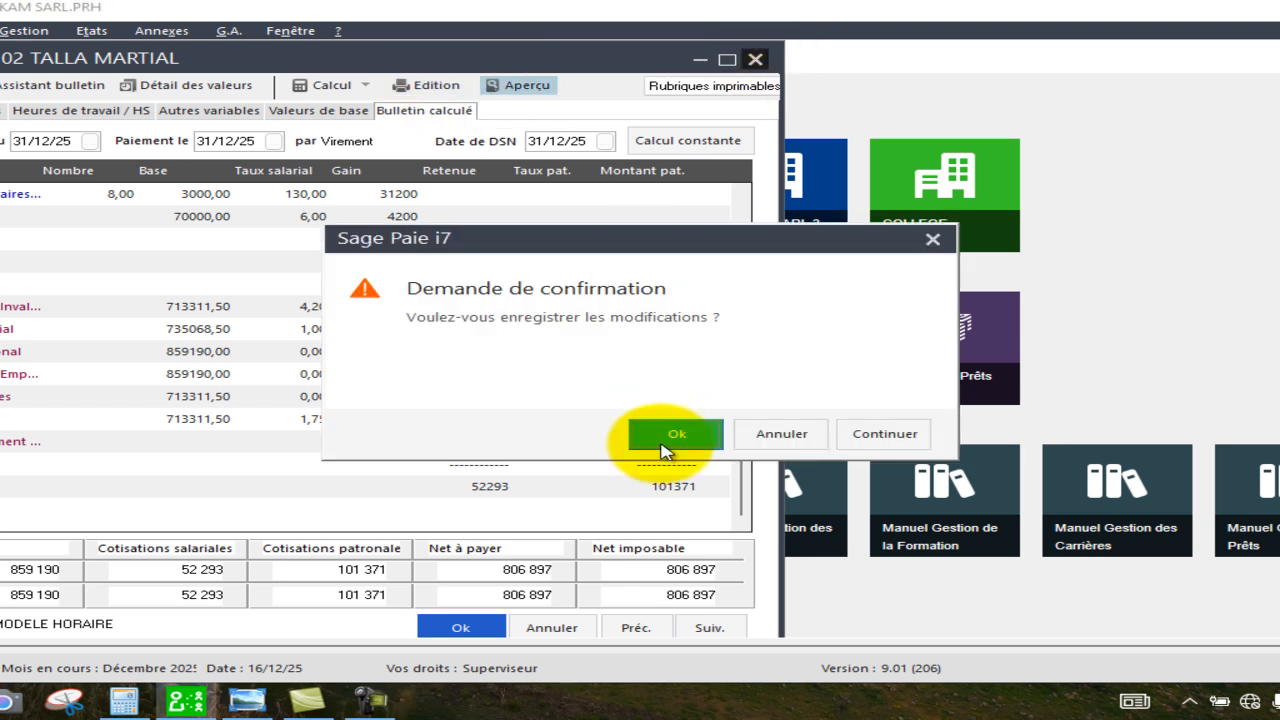
left_click(664, 440)
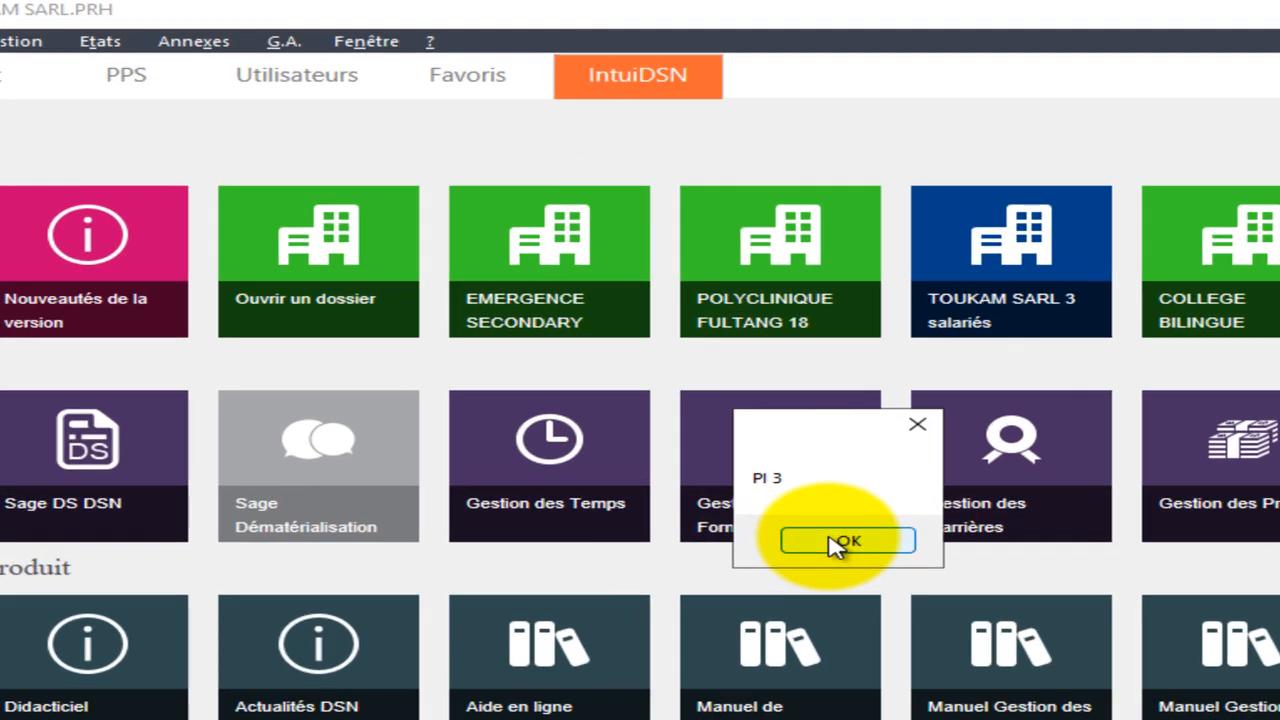
left_click(835, 542)
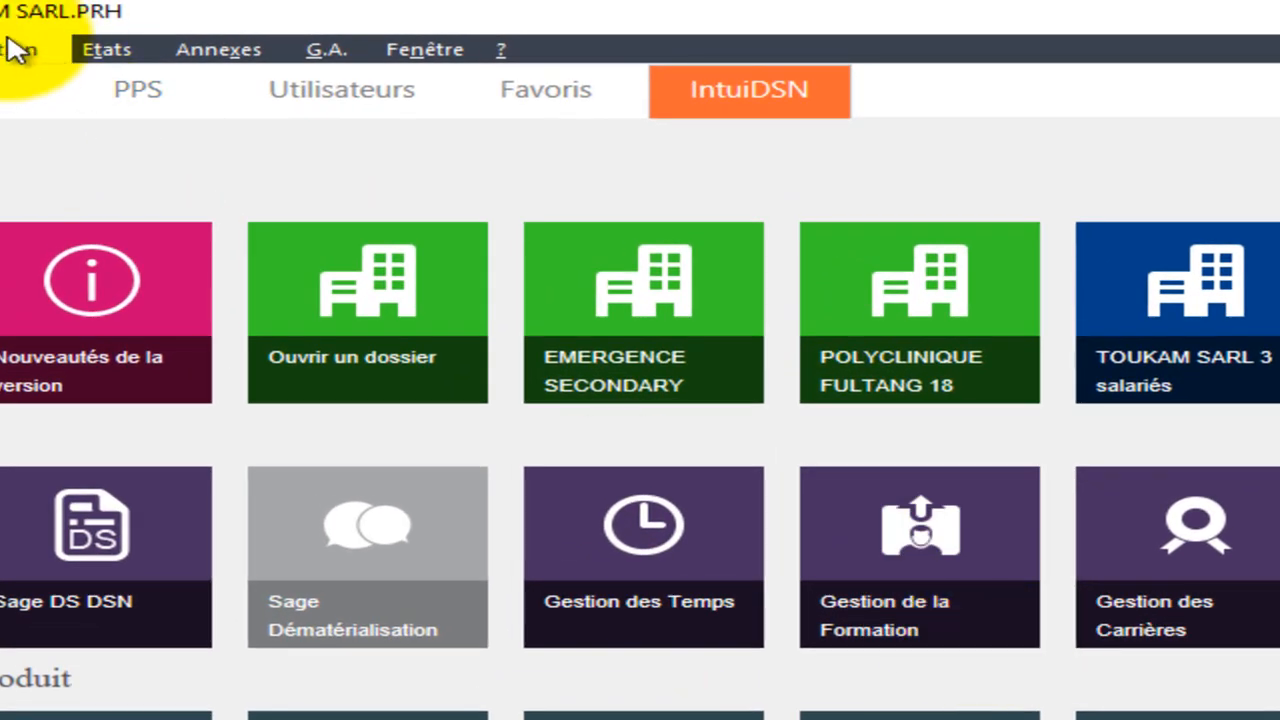
Open Edition des bulletins, start the employee range at the first employee, and choose Papier blanc (préimp. 9112/22/42) paper format.
left_click(16, 50)
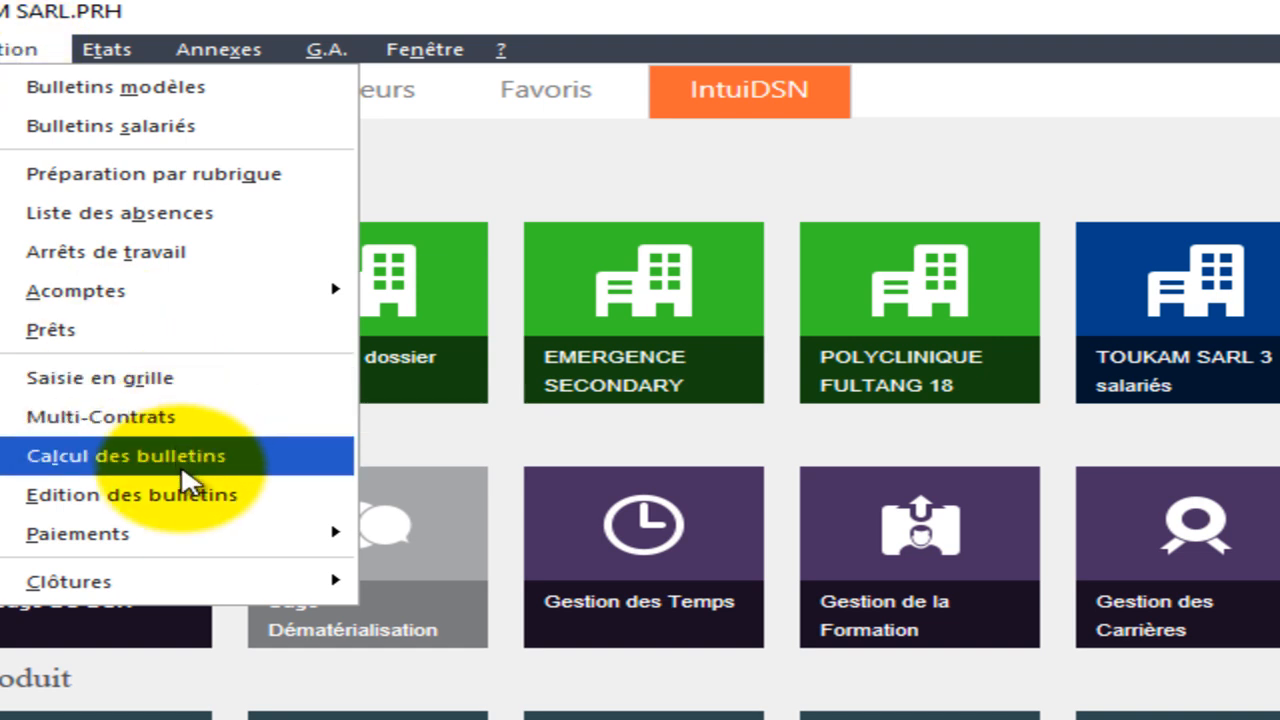
left_click(160, 506)
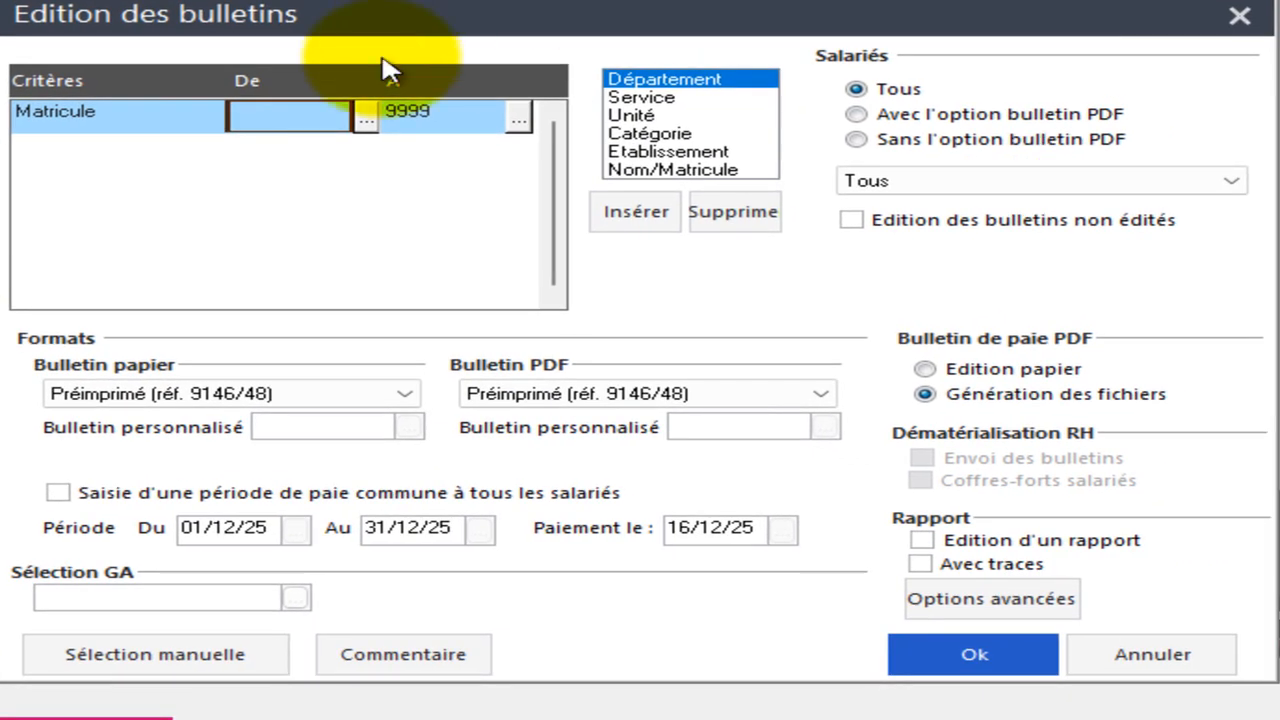
left_click(366, 118)
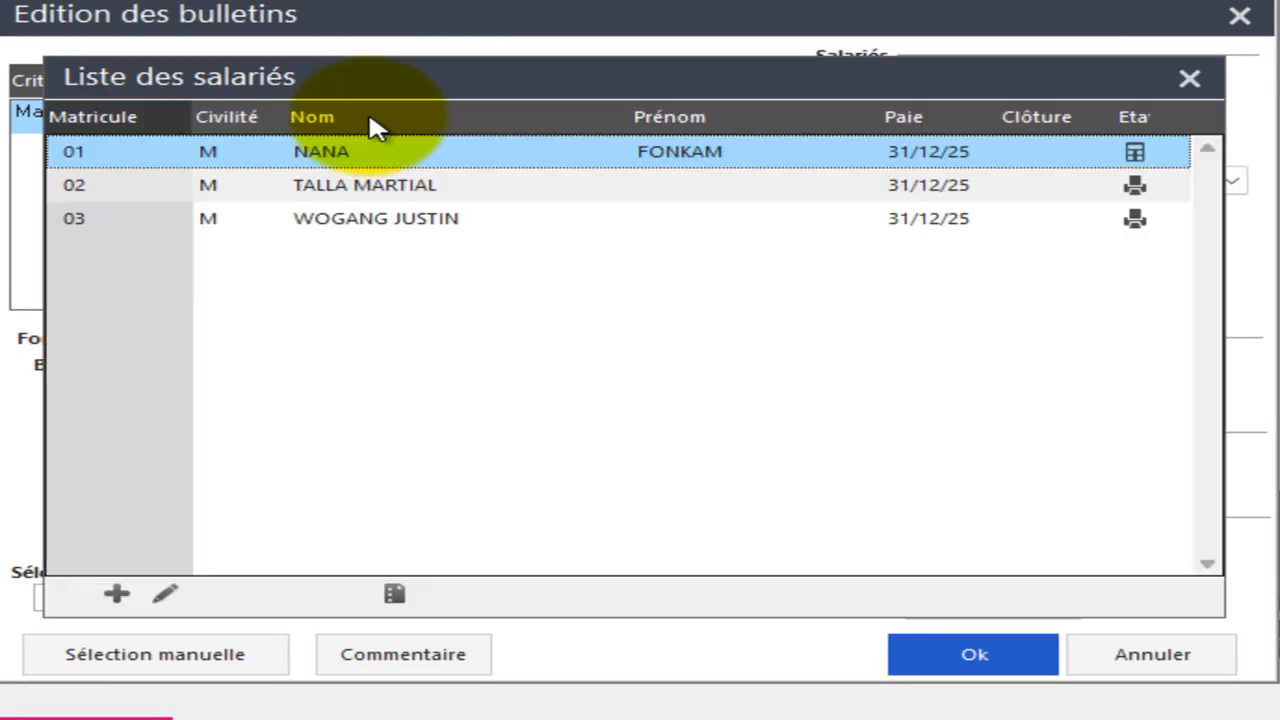
double_click(368, 160)
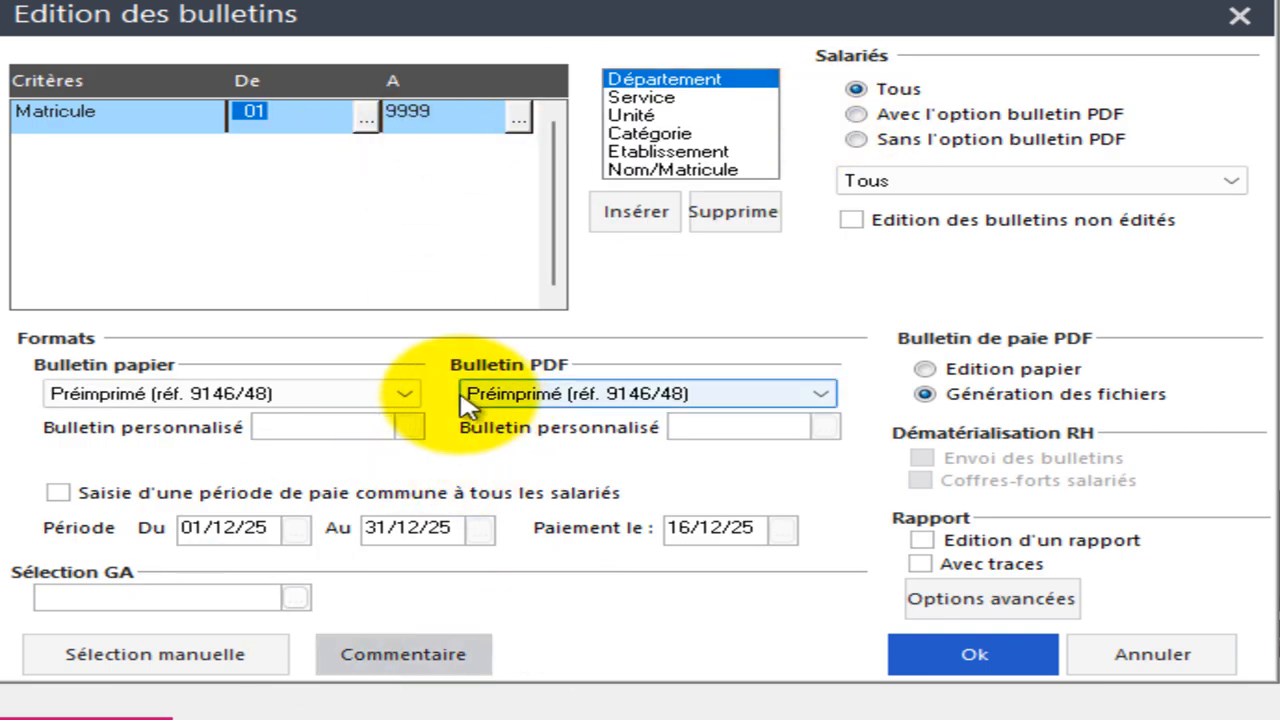
left_click(410, 395)
left_click(408, 393)
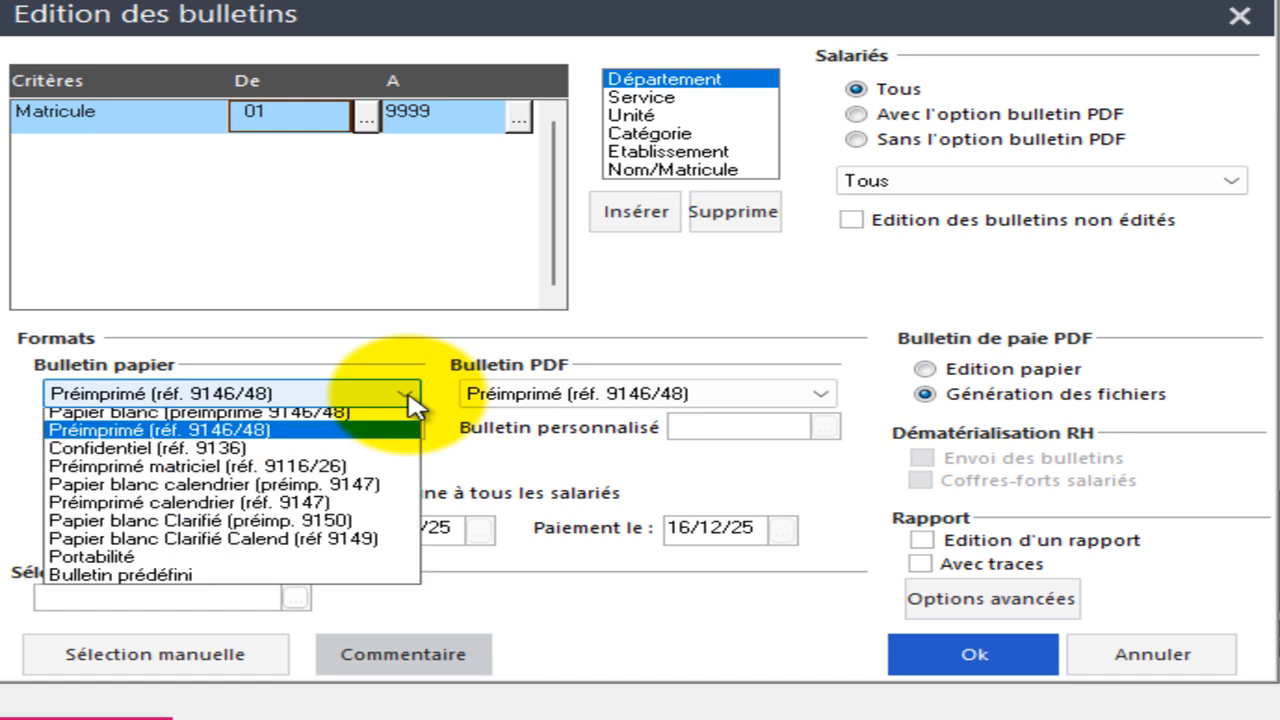
left_click(370, 420)
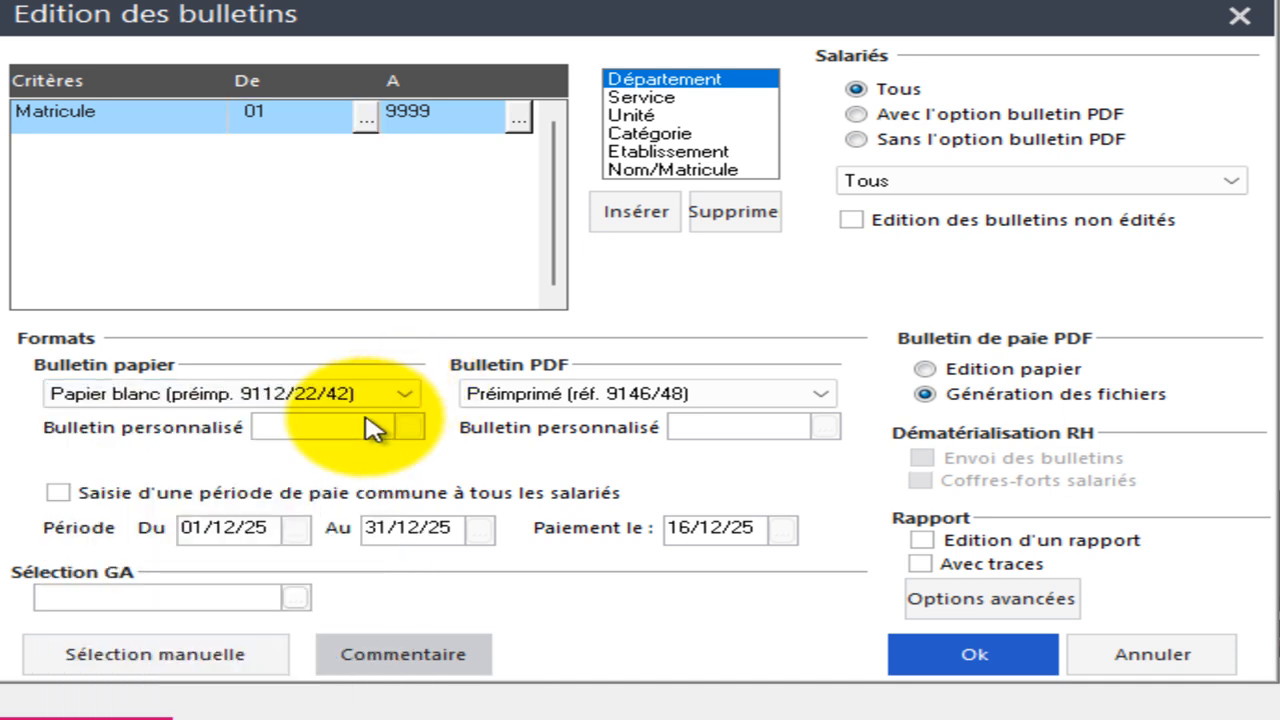
left_click(413, 400)
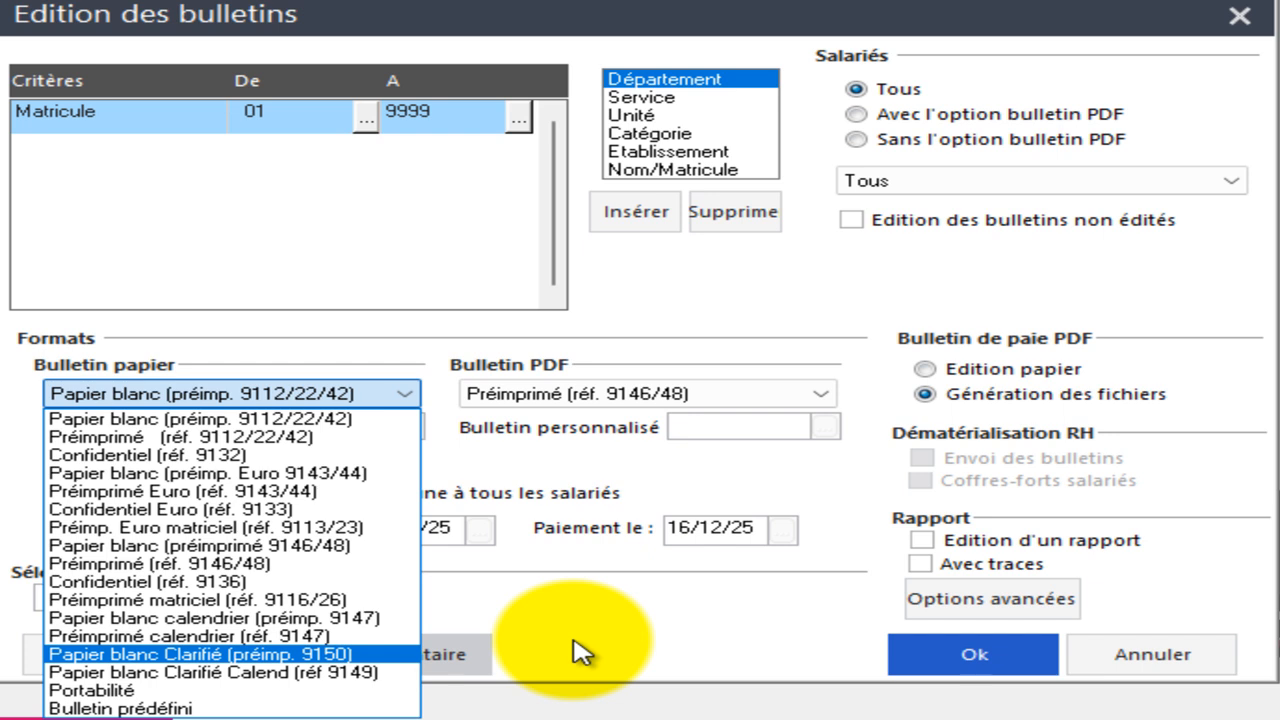
left_click(409, 266)
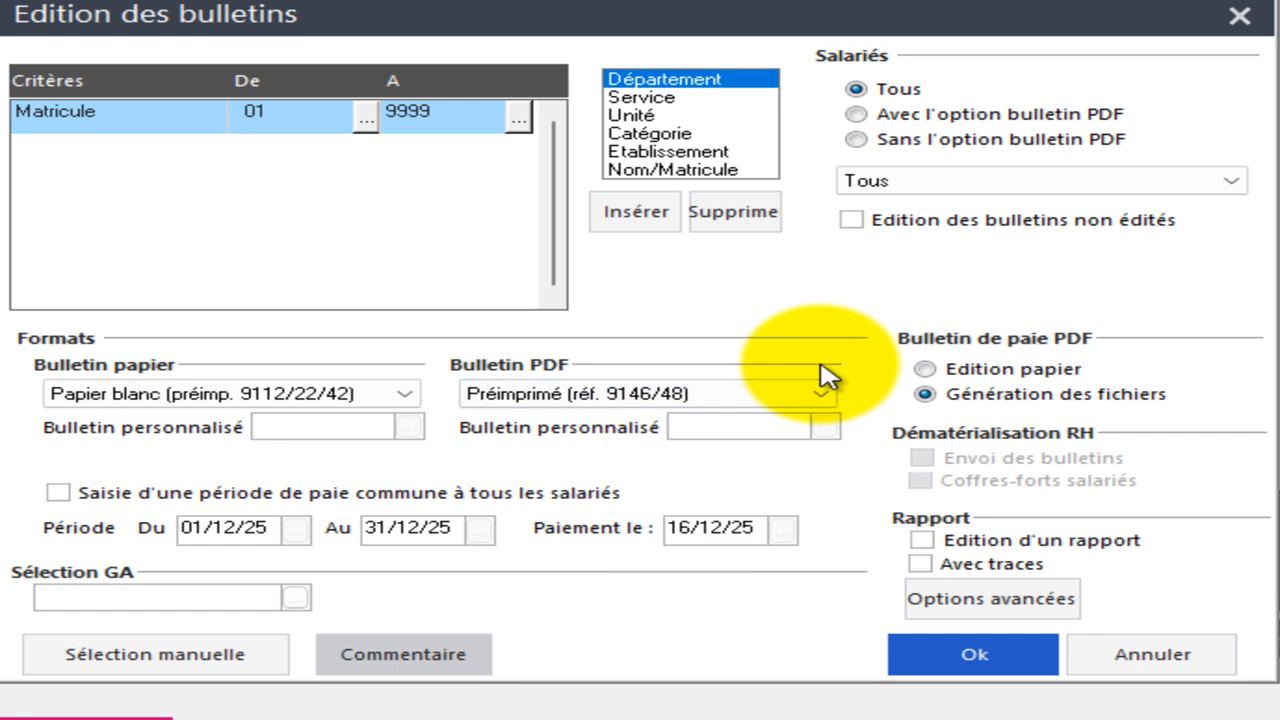
Launch the payslip printing with Aperçu avant impression enabled.
left_click(957, 662)
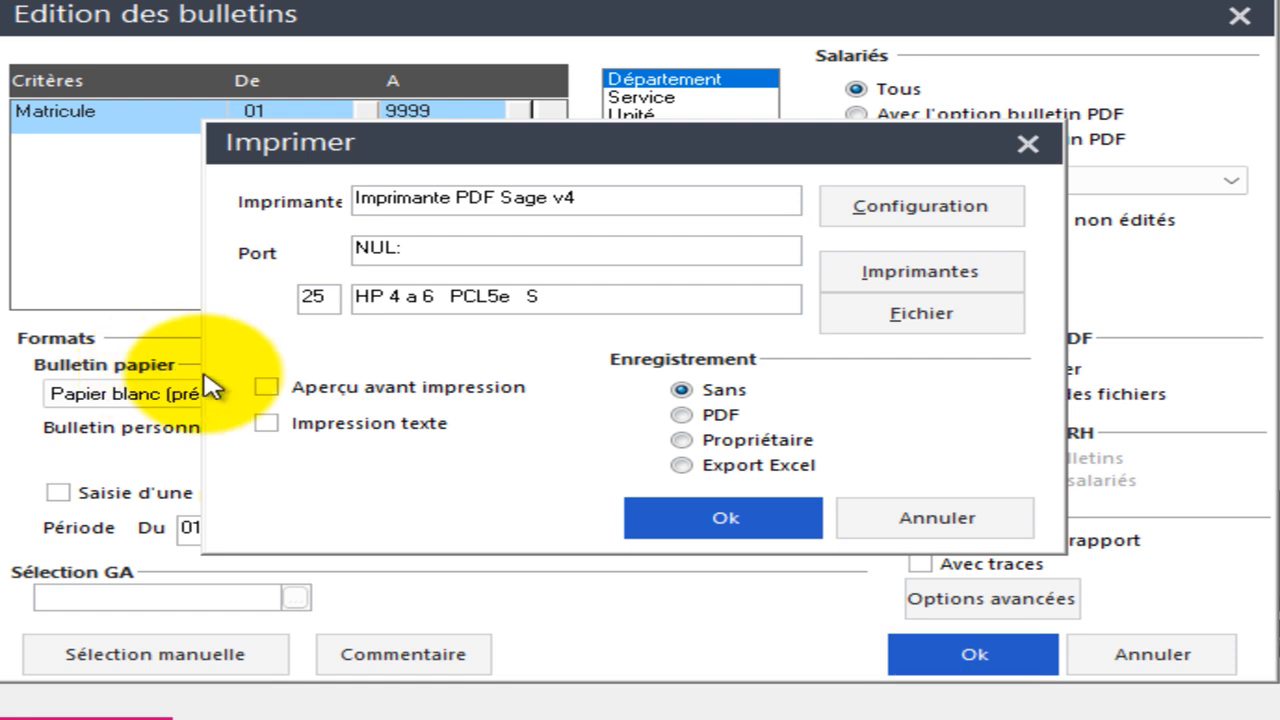
left_click(265, 389)
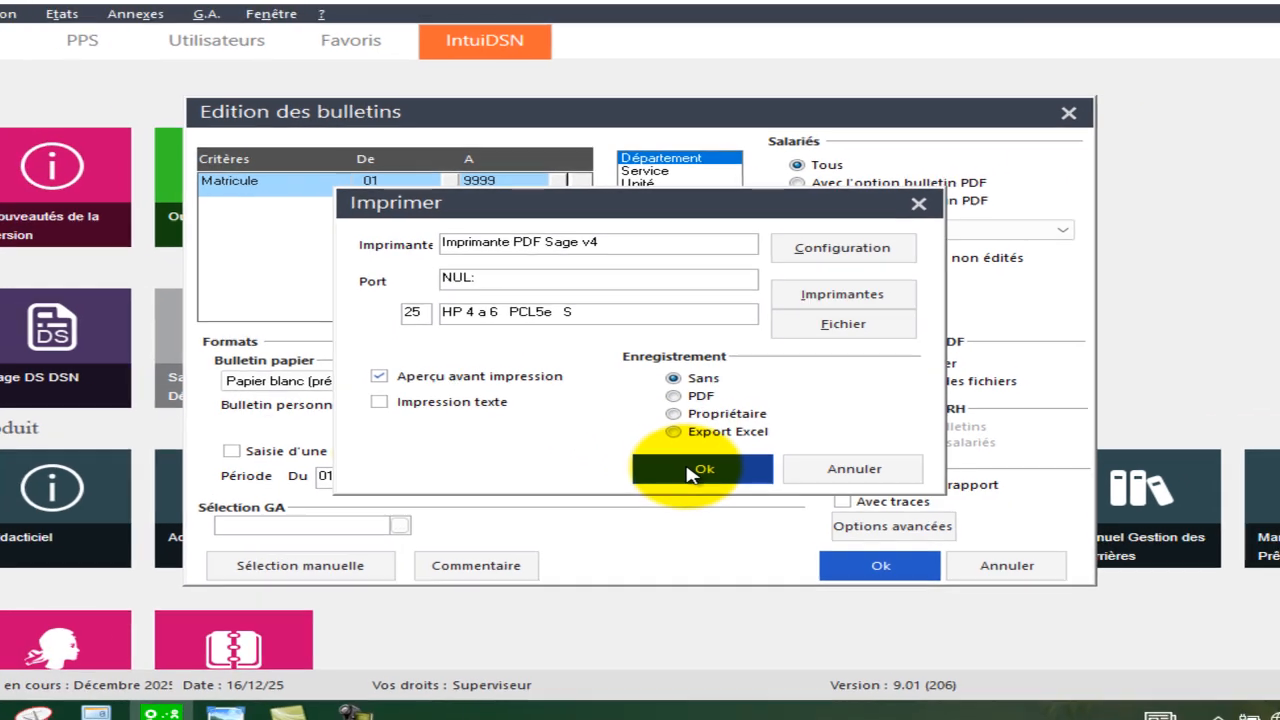
left_click(723, 517)
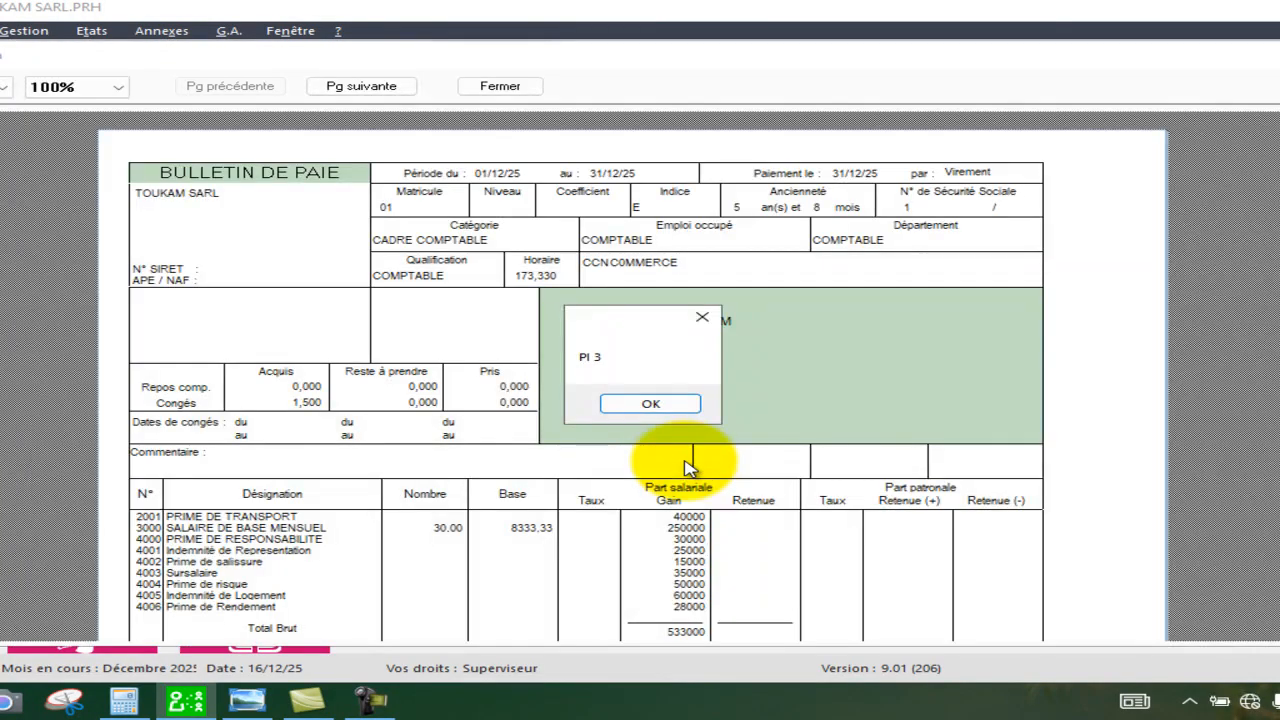
Dismiss the message, page through every employee's payslip preview, and close the preview.
left_click(650, 403)
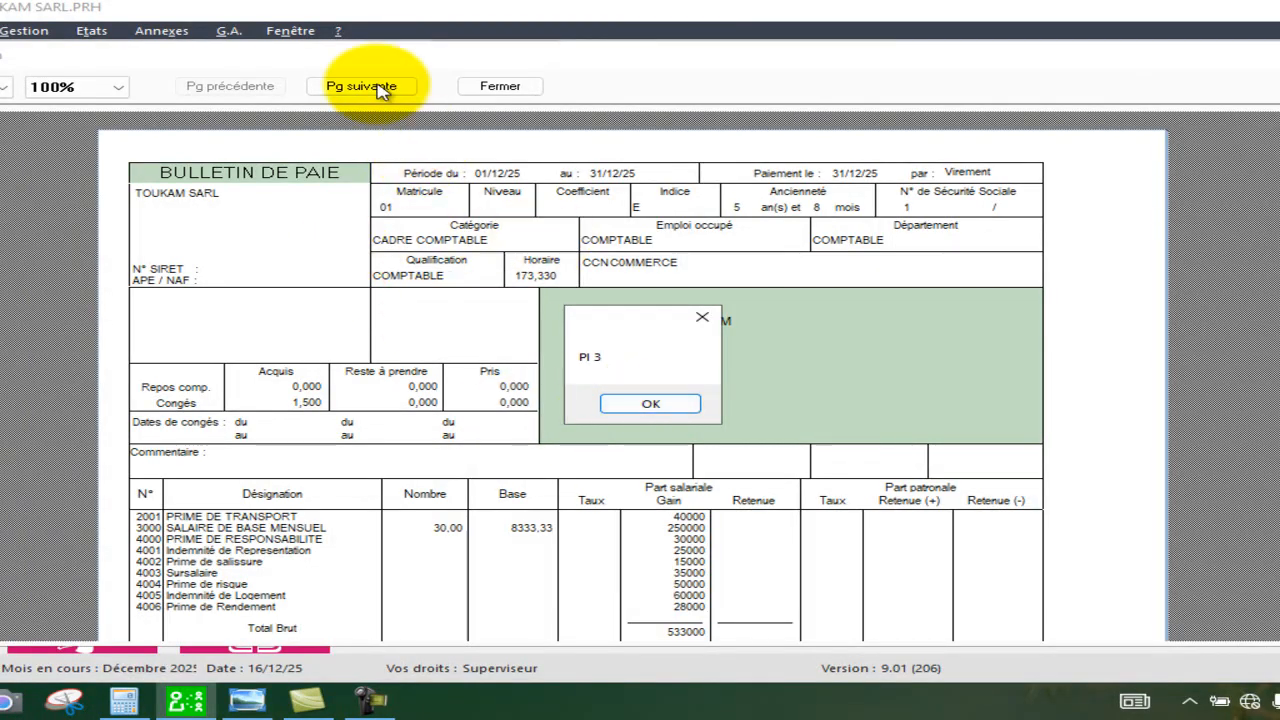
left_click(697, 318)
left_click(384, 87)
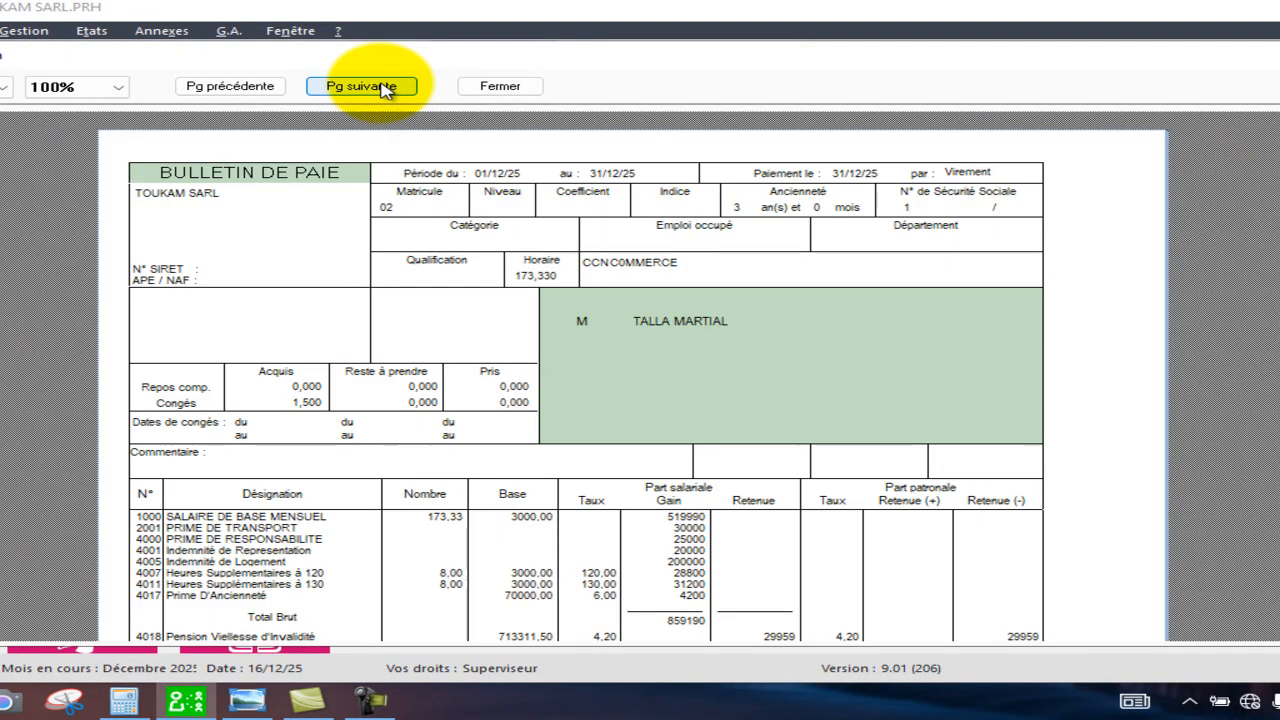
left_click(384, 87)
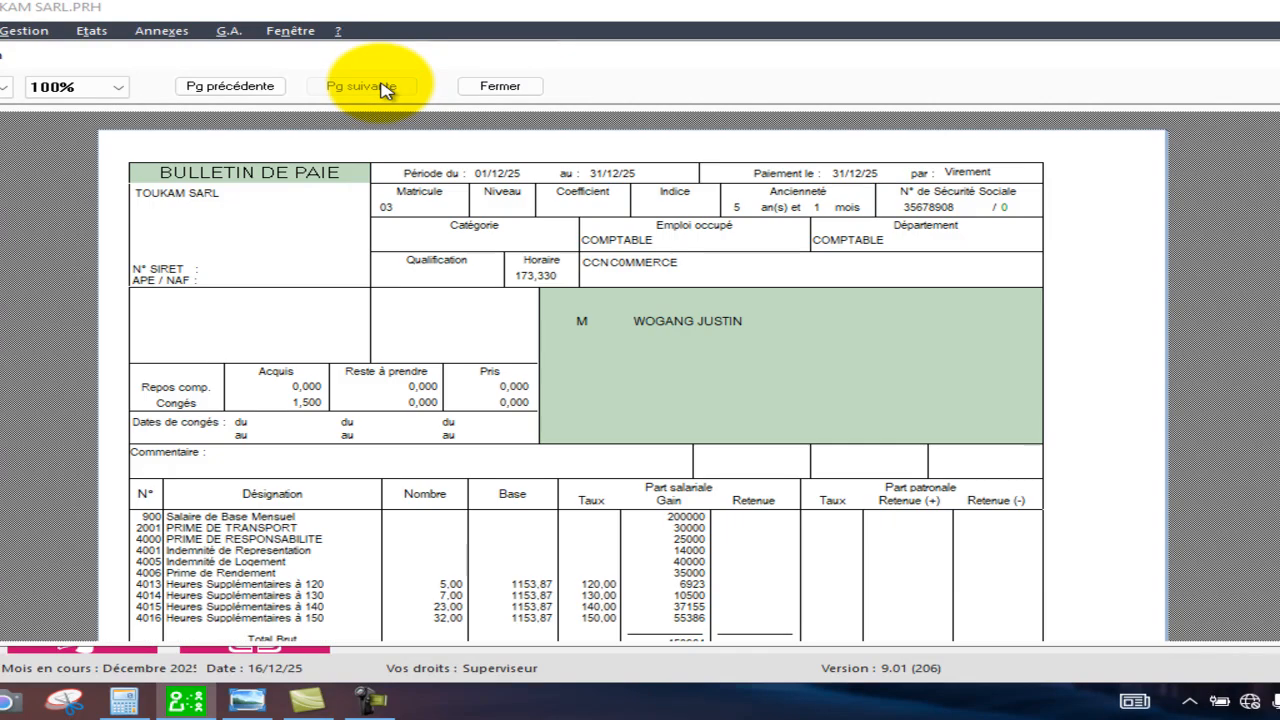
left_click(233, 90)
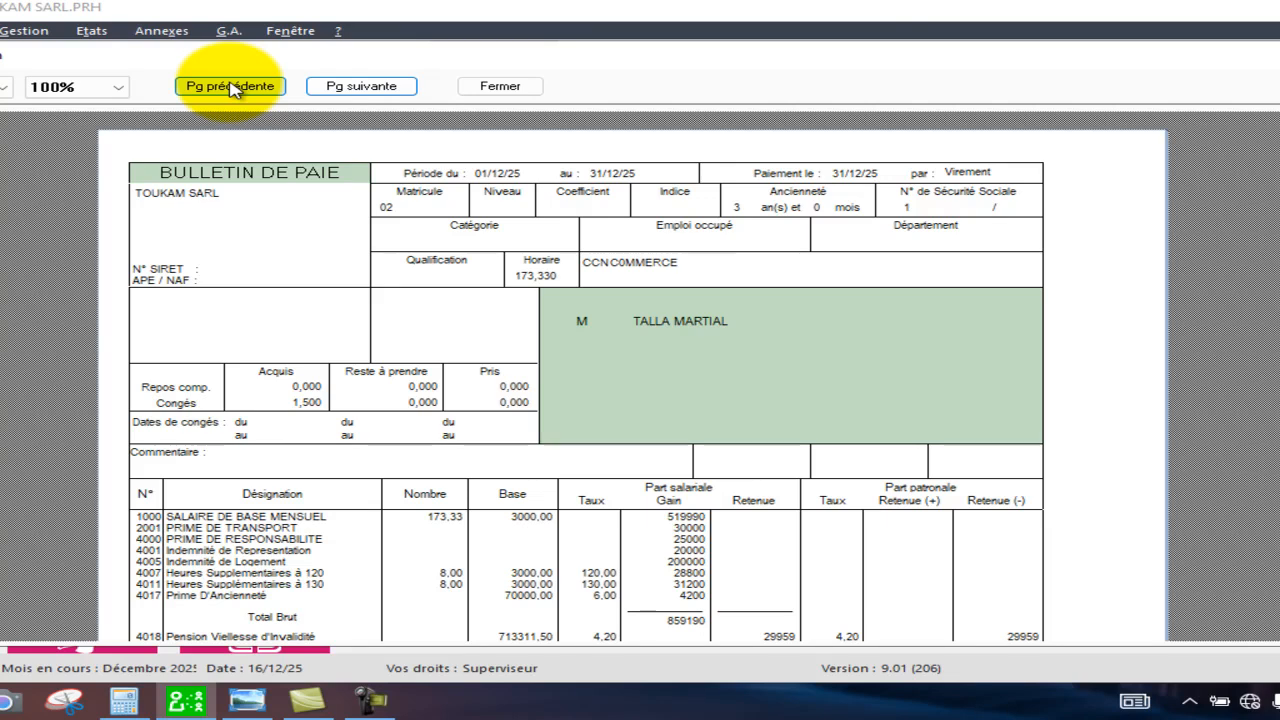
left_click(233, 88)
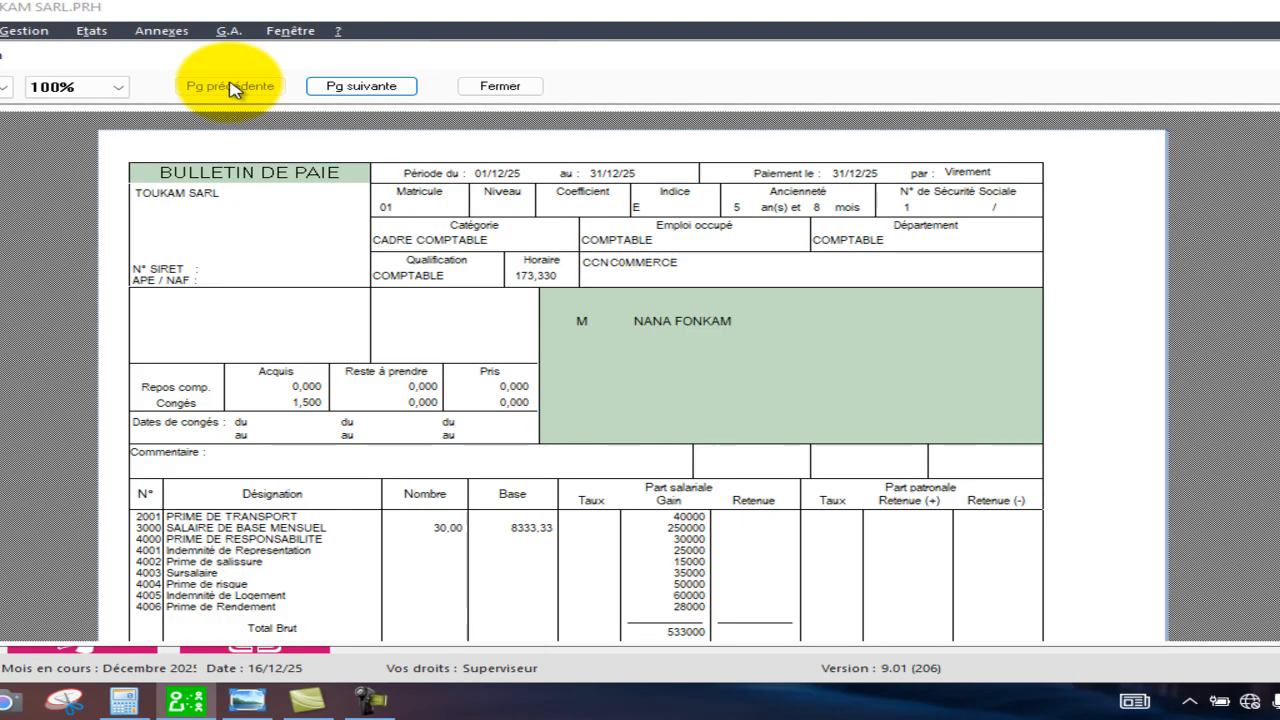
left_click(388, 90)
left_click(388, 91)
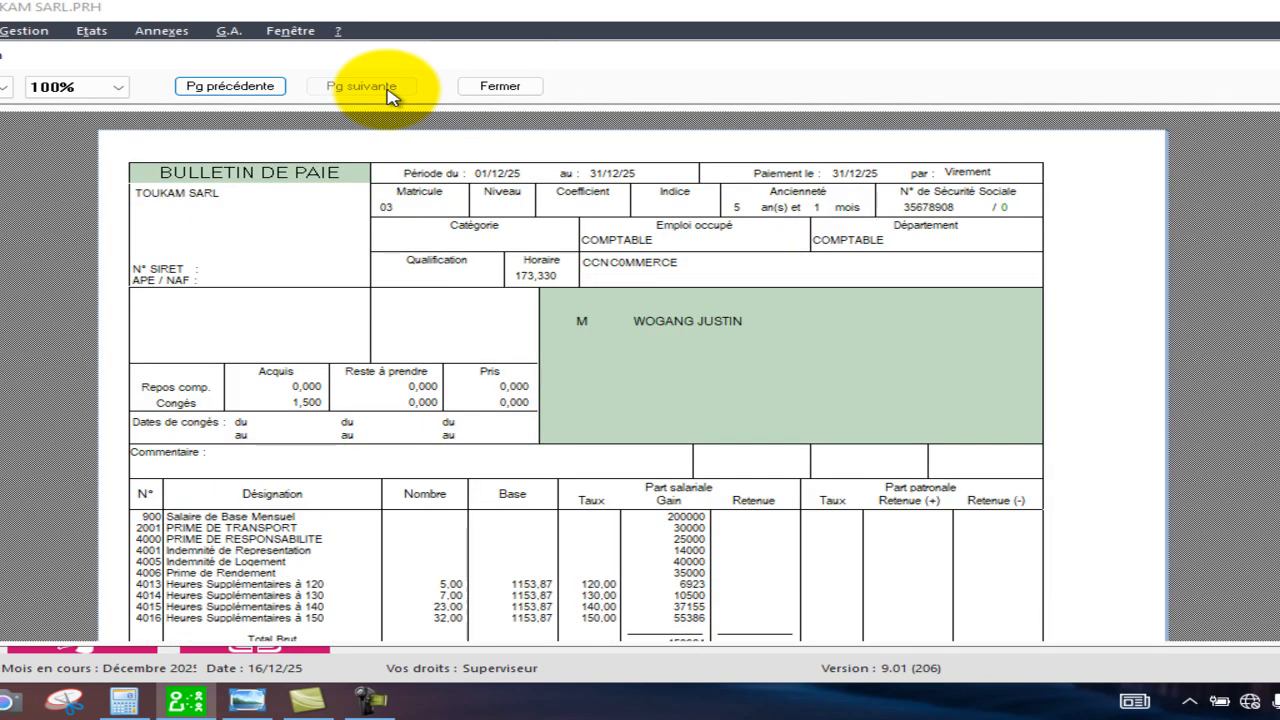
left_click(500, 88)
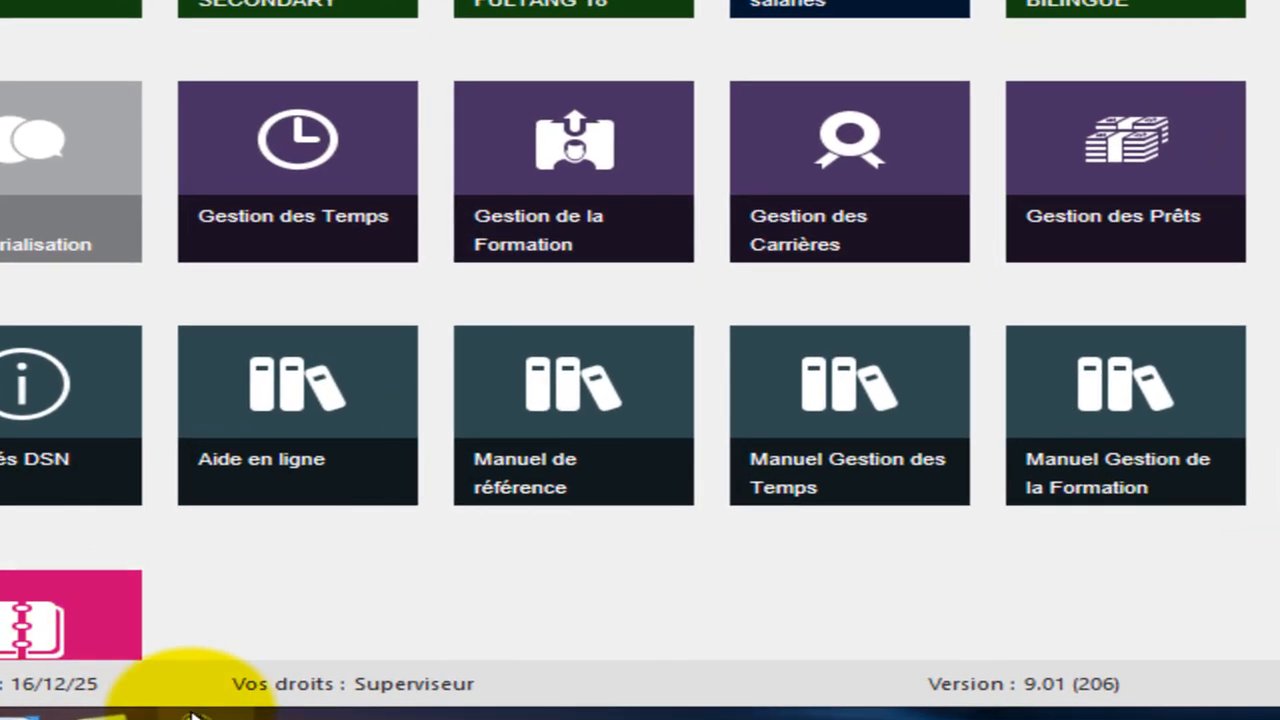
left_click(195, 715)
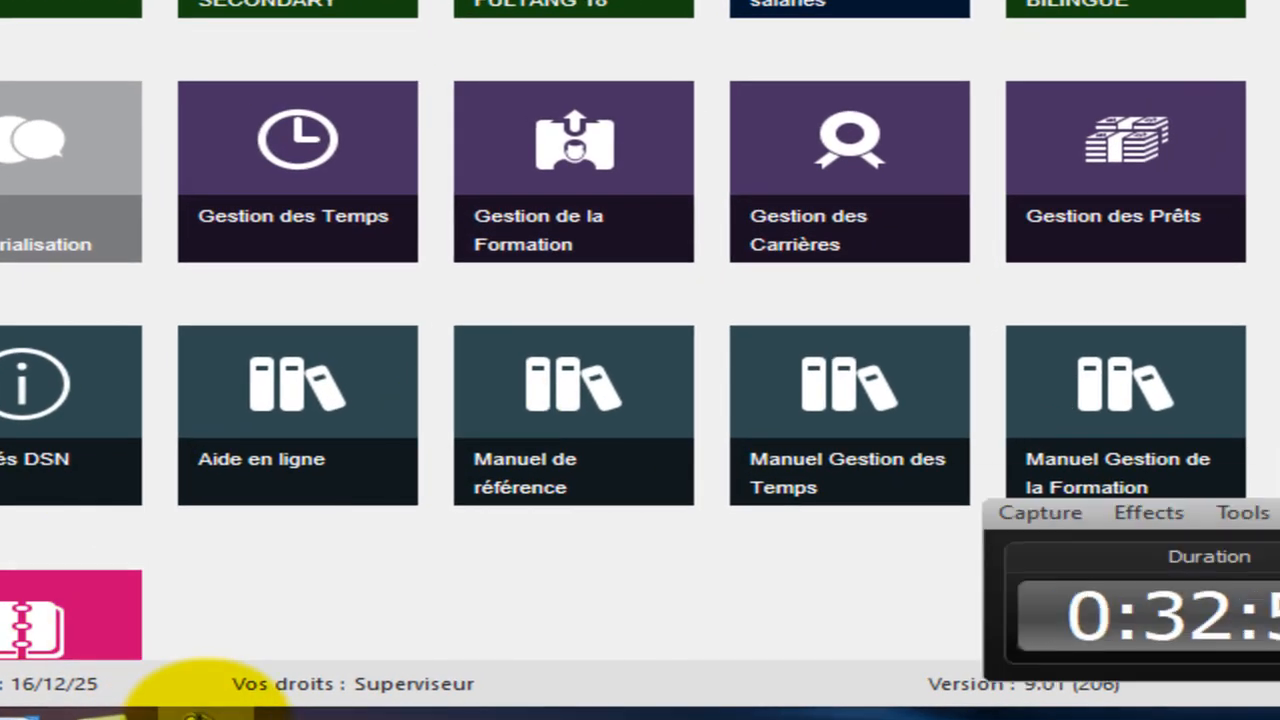